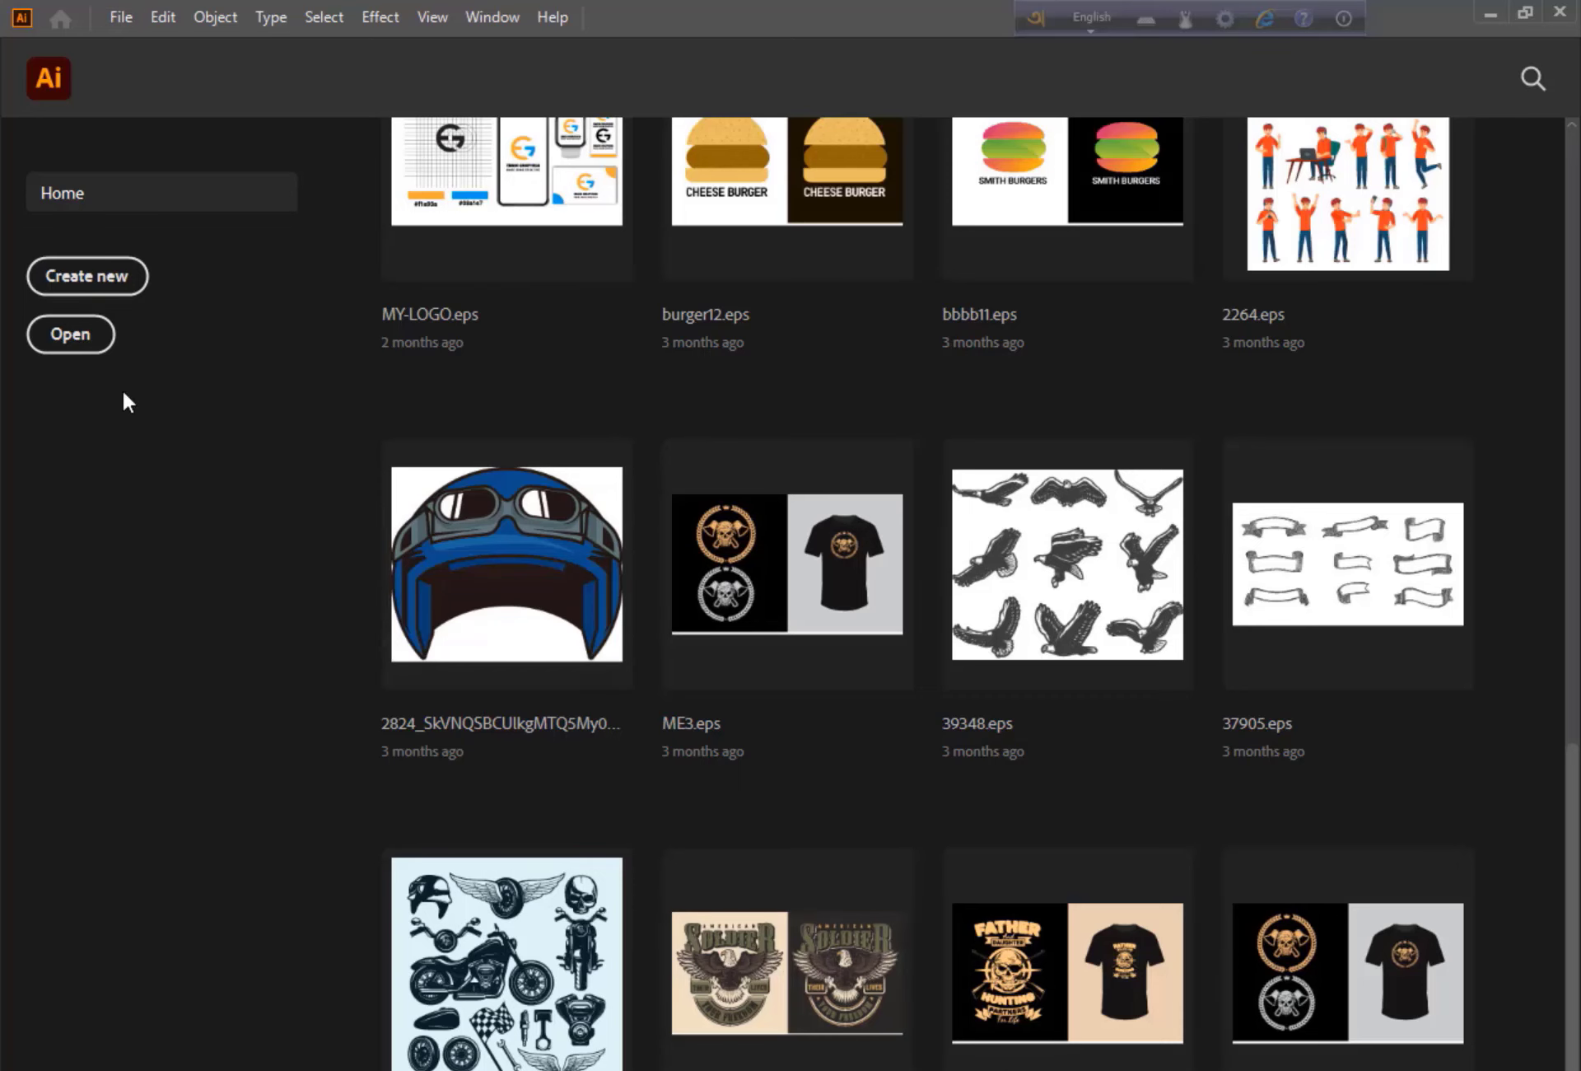
Start a new document in inches at 3.5 in width with a 0.125 in bleed
{"action": "left_click", "coordinate": [116, 277]}
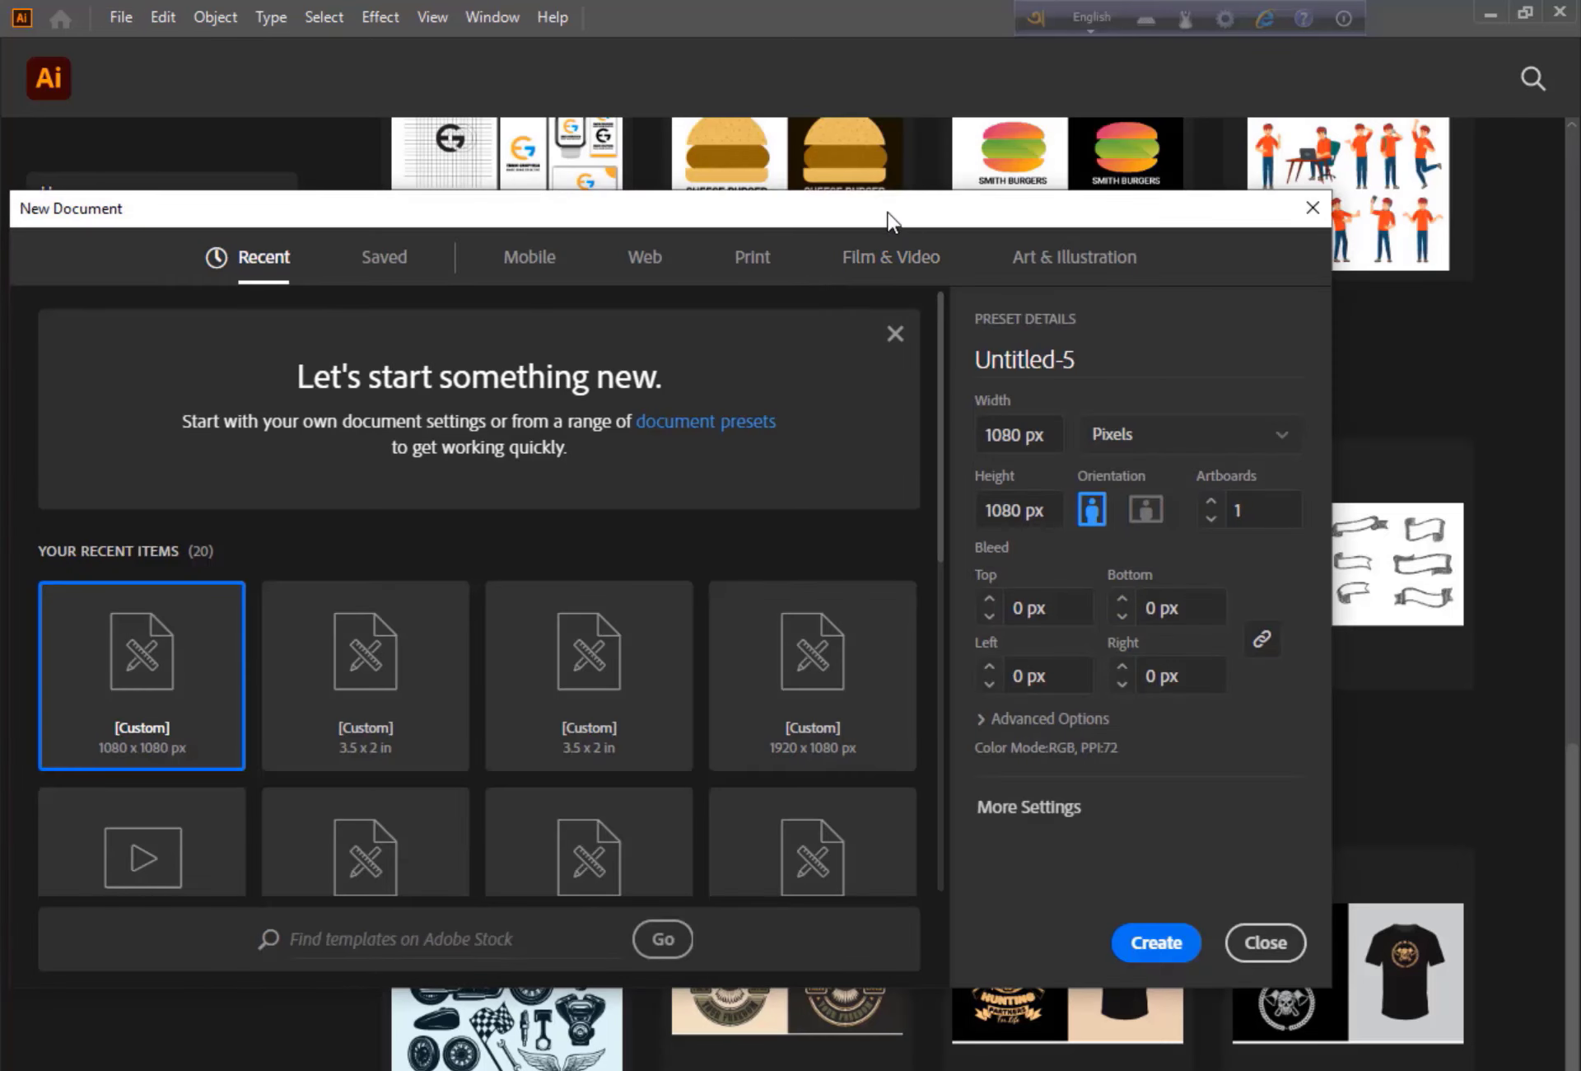
{"action": "mouse_move", "coordinate": [889, 221]}
{"action": "left_mouse_down"}
{"action": "mouse_move", "coordinate": [433, 283]}
{"action": "mouse_move", "coordinate": [537, 250]}
{"action": "left_mouse_up"}
{"action": "left_click", "coordinate": [797, 469]}
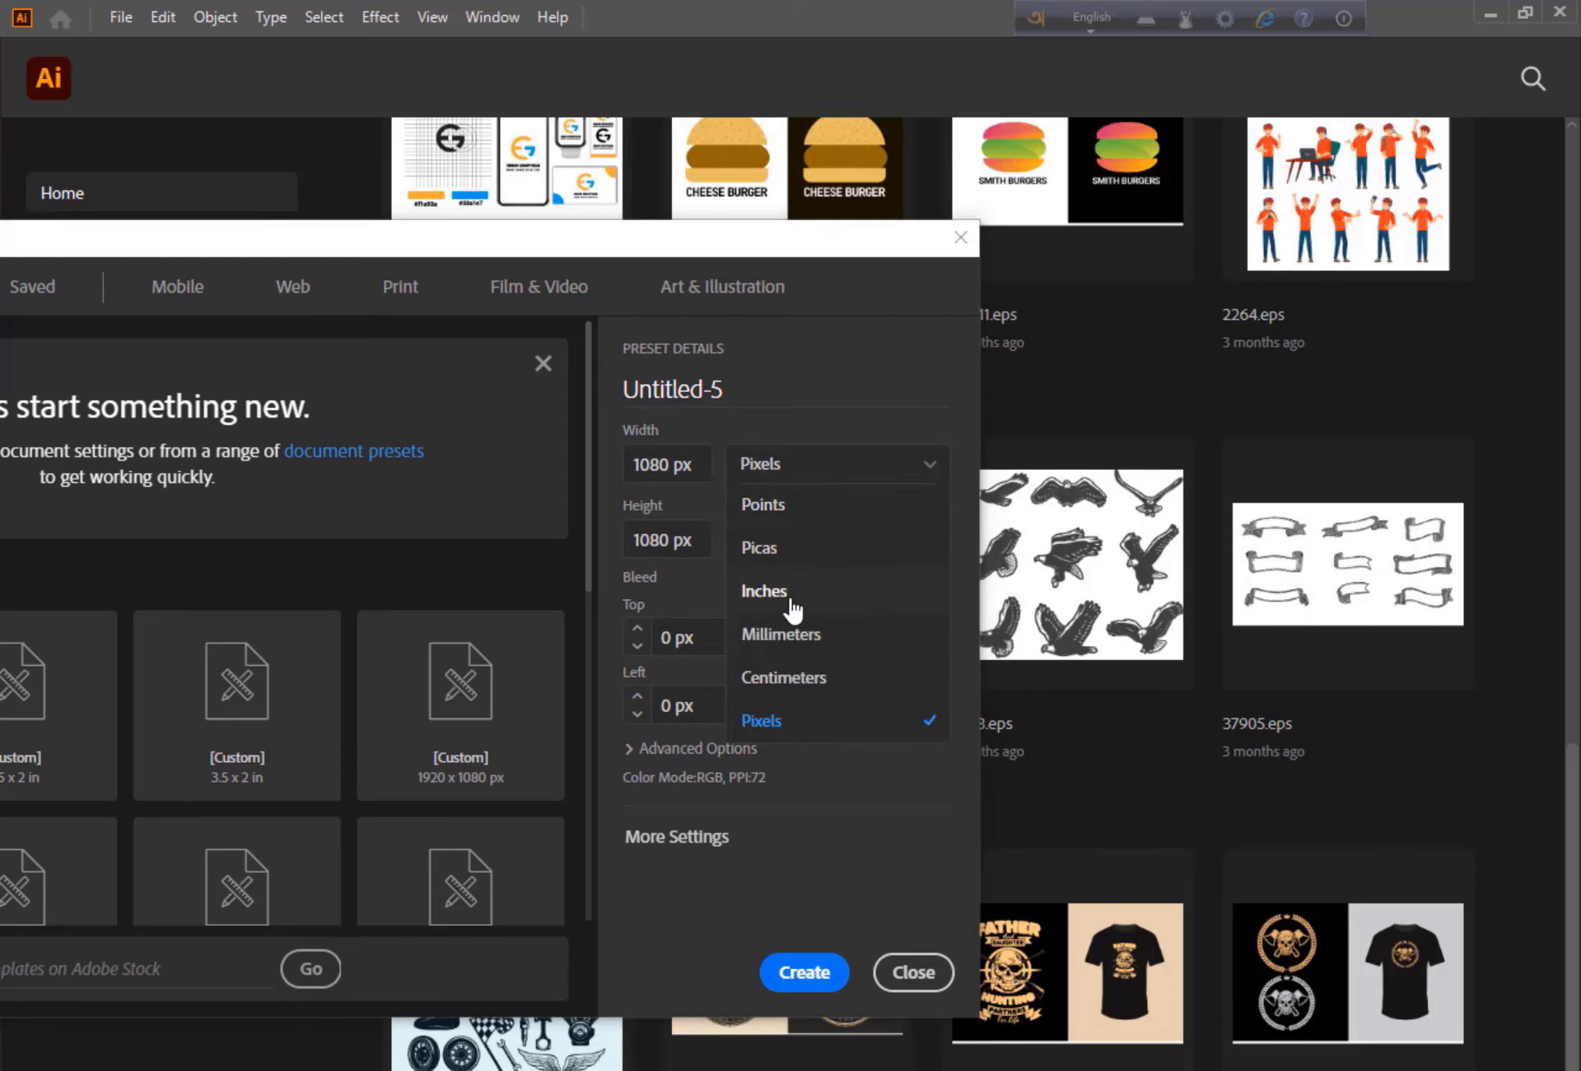
{"action": "left_click", "coordinate": [782, 590]}
{"action": "type", "text": "3.5"}
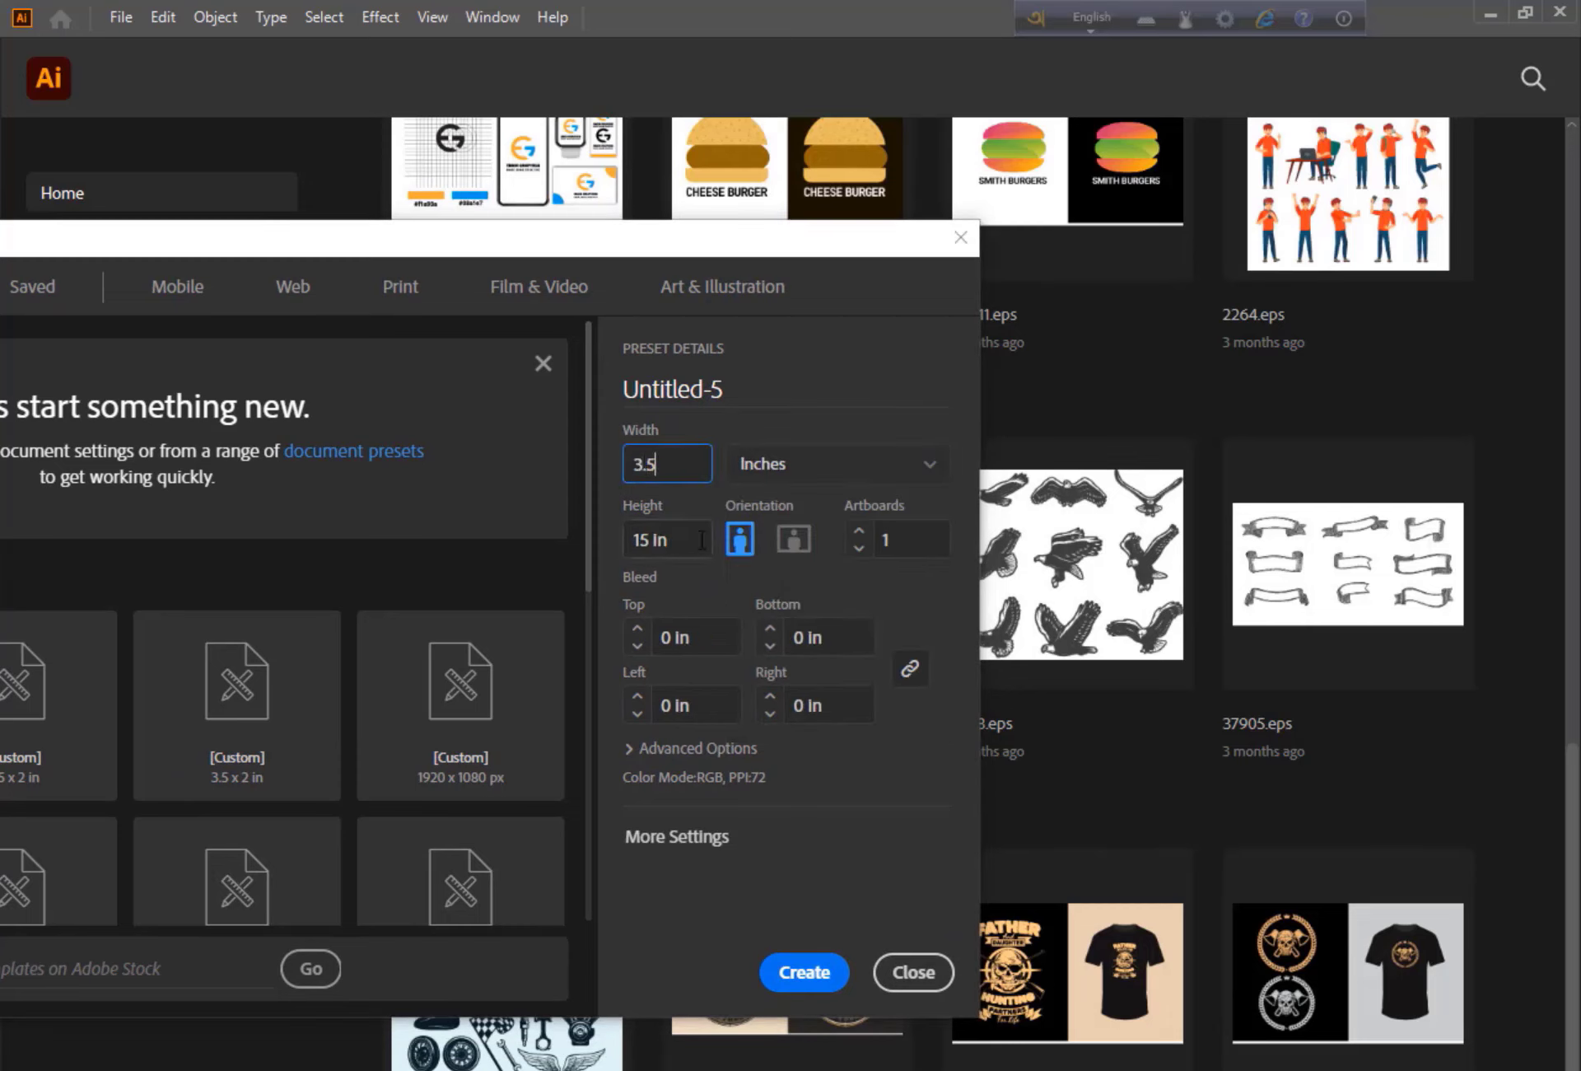
{"action": "key", "text": "Tab"}
{"action": "key", "text": "Tab"}
{"action": "type", "text": "0.125"}
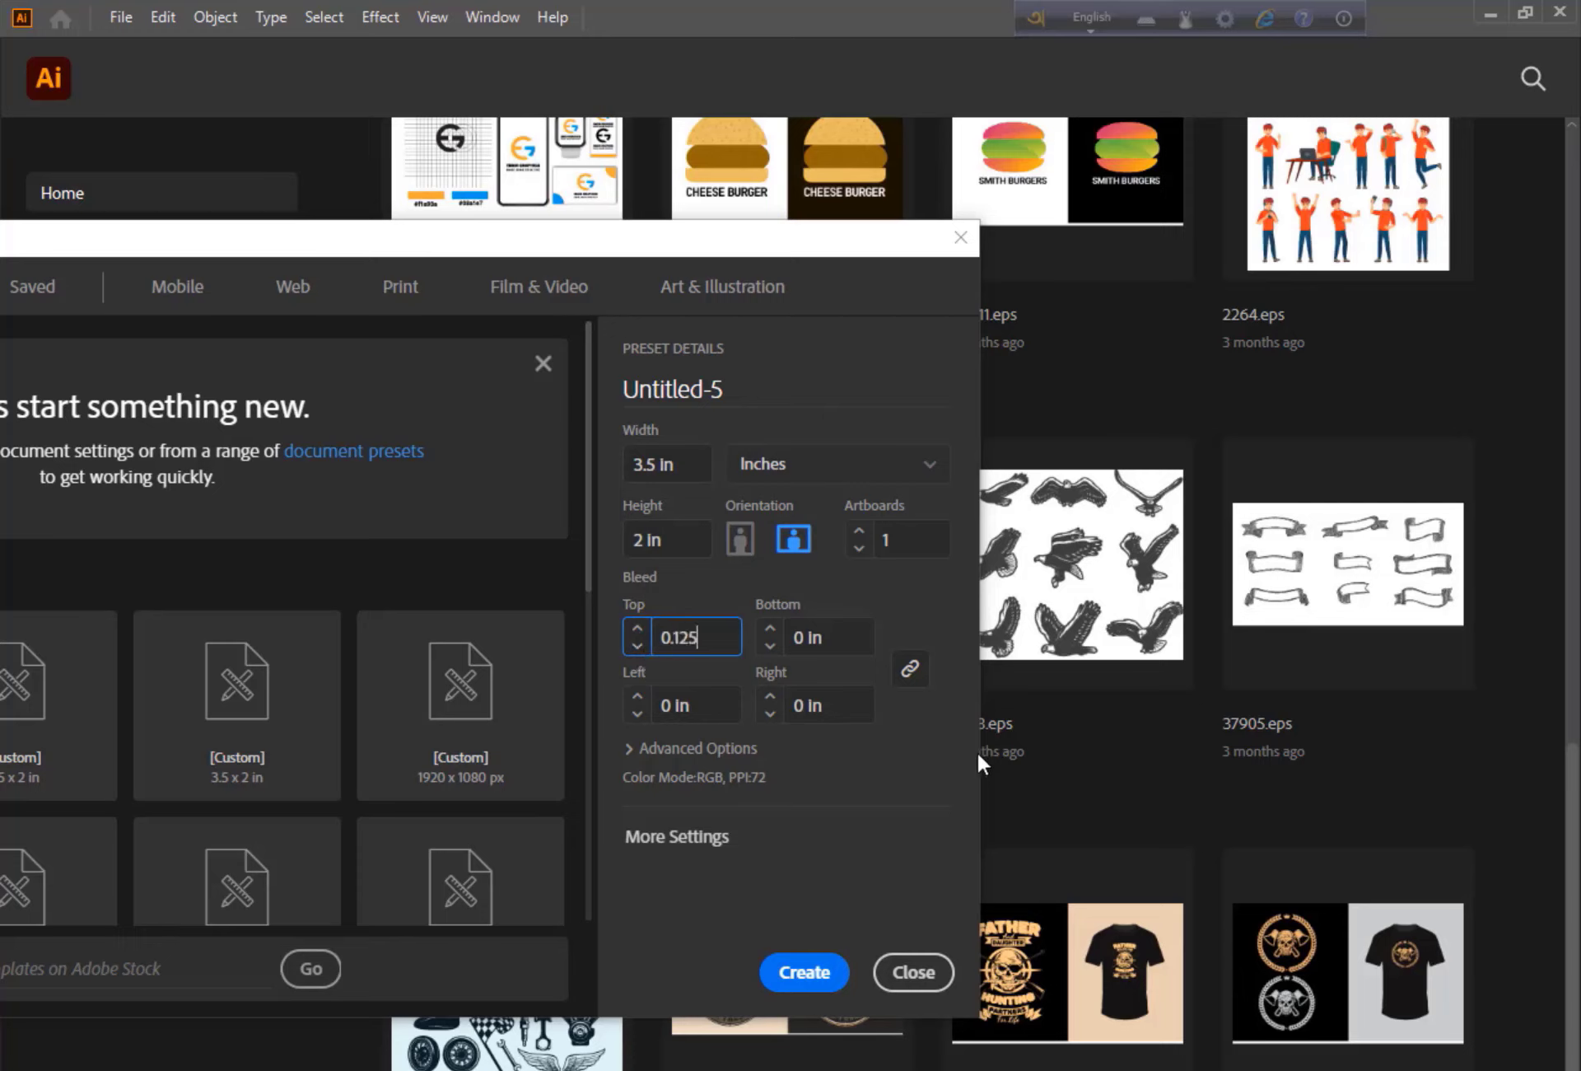
{"action": "left_click", "coordinate": [811, 769]}
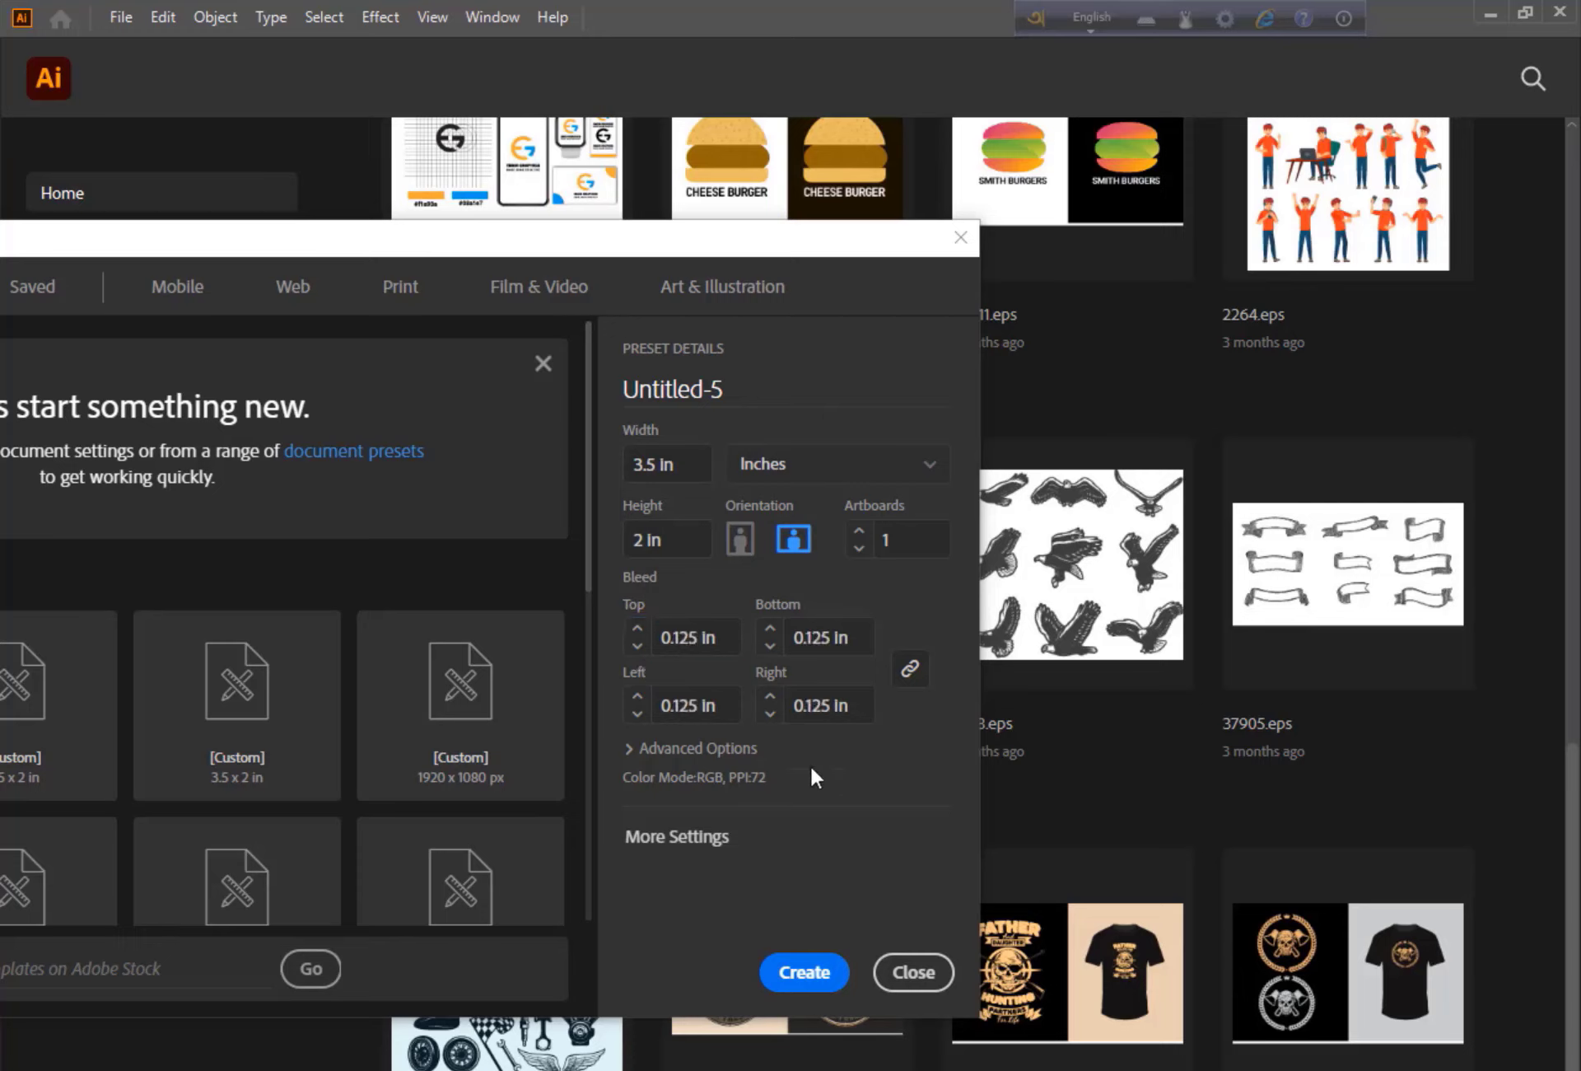
In the advanced options, try High (300 ppi) raster effects and keep Default preview mode
{"action": "left_click", "coordinate": [643, 751]}
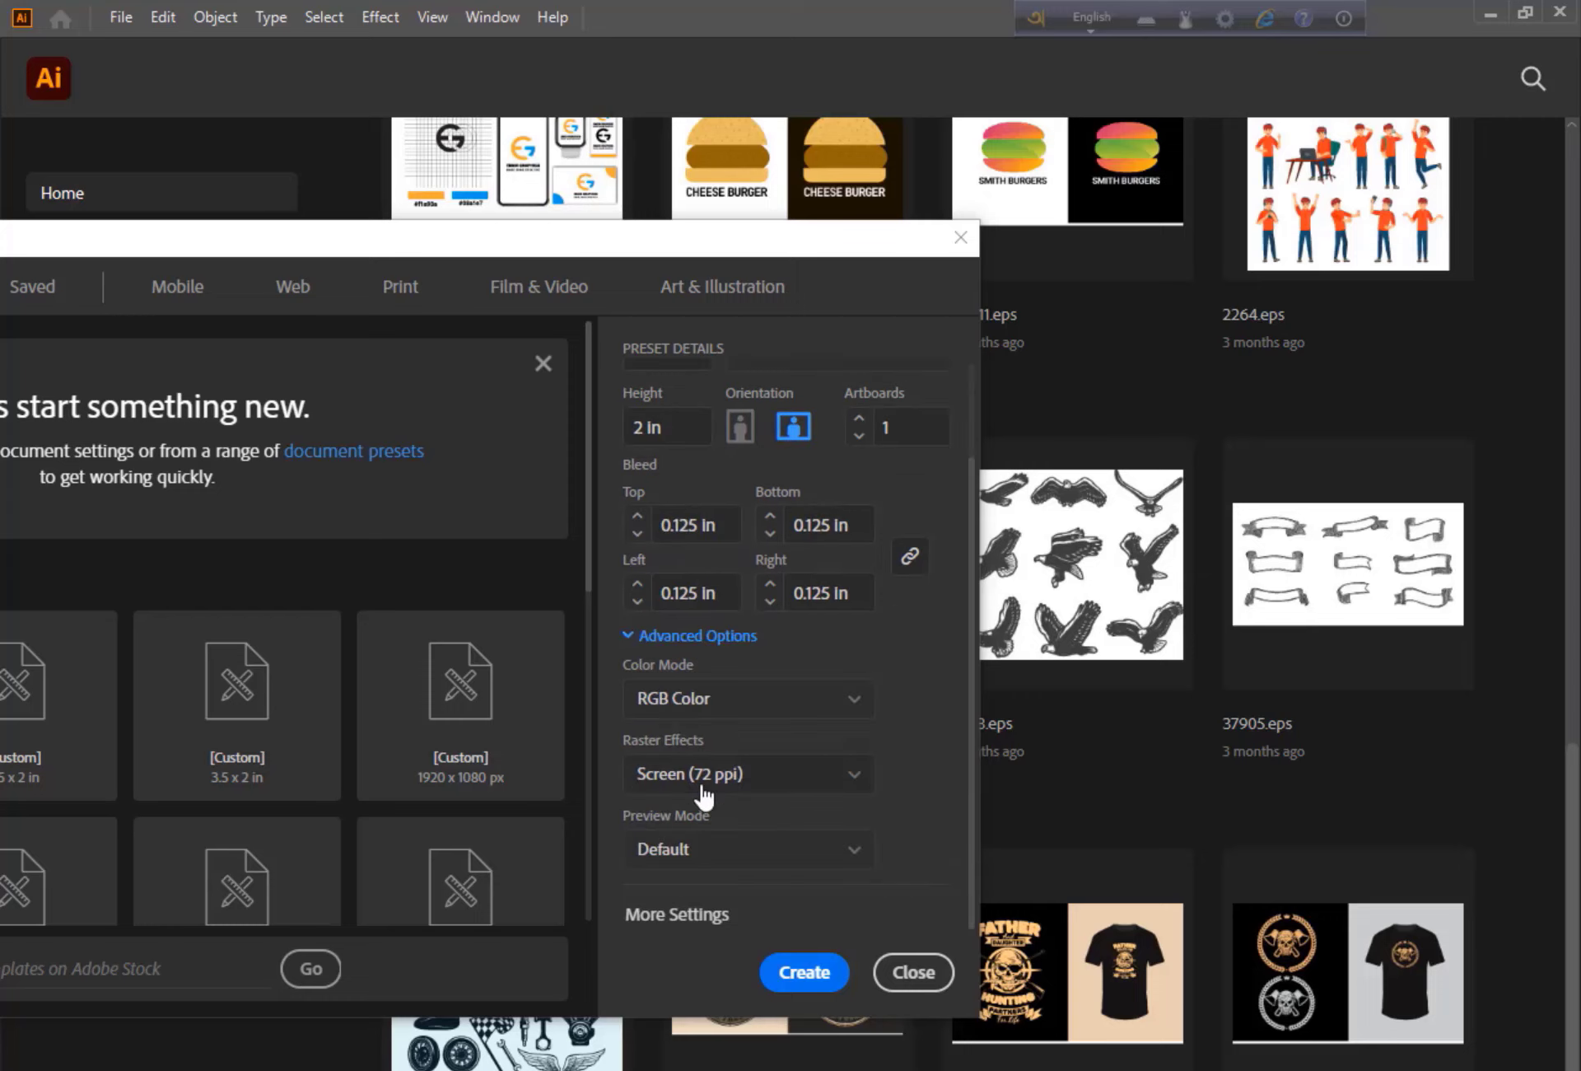
{"action": "left_click", "coordinate": [797, 778]}
{"action": "left_click", "coordinate": [909, 430]}
{"action": "type", "text": "2"}
{"action": "left_click", "coordinate": [736, 792]}
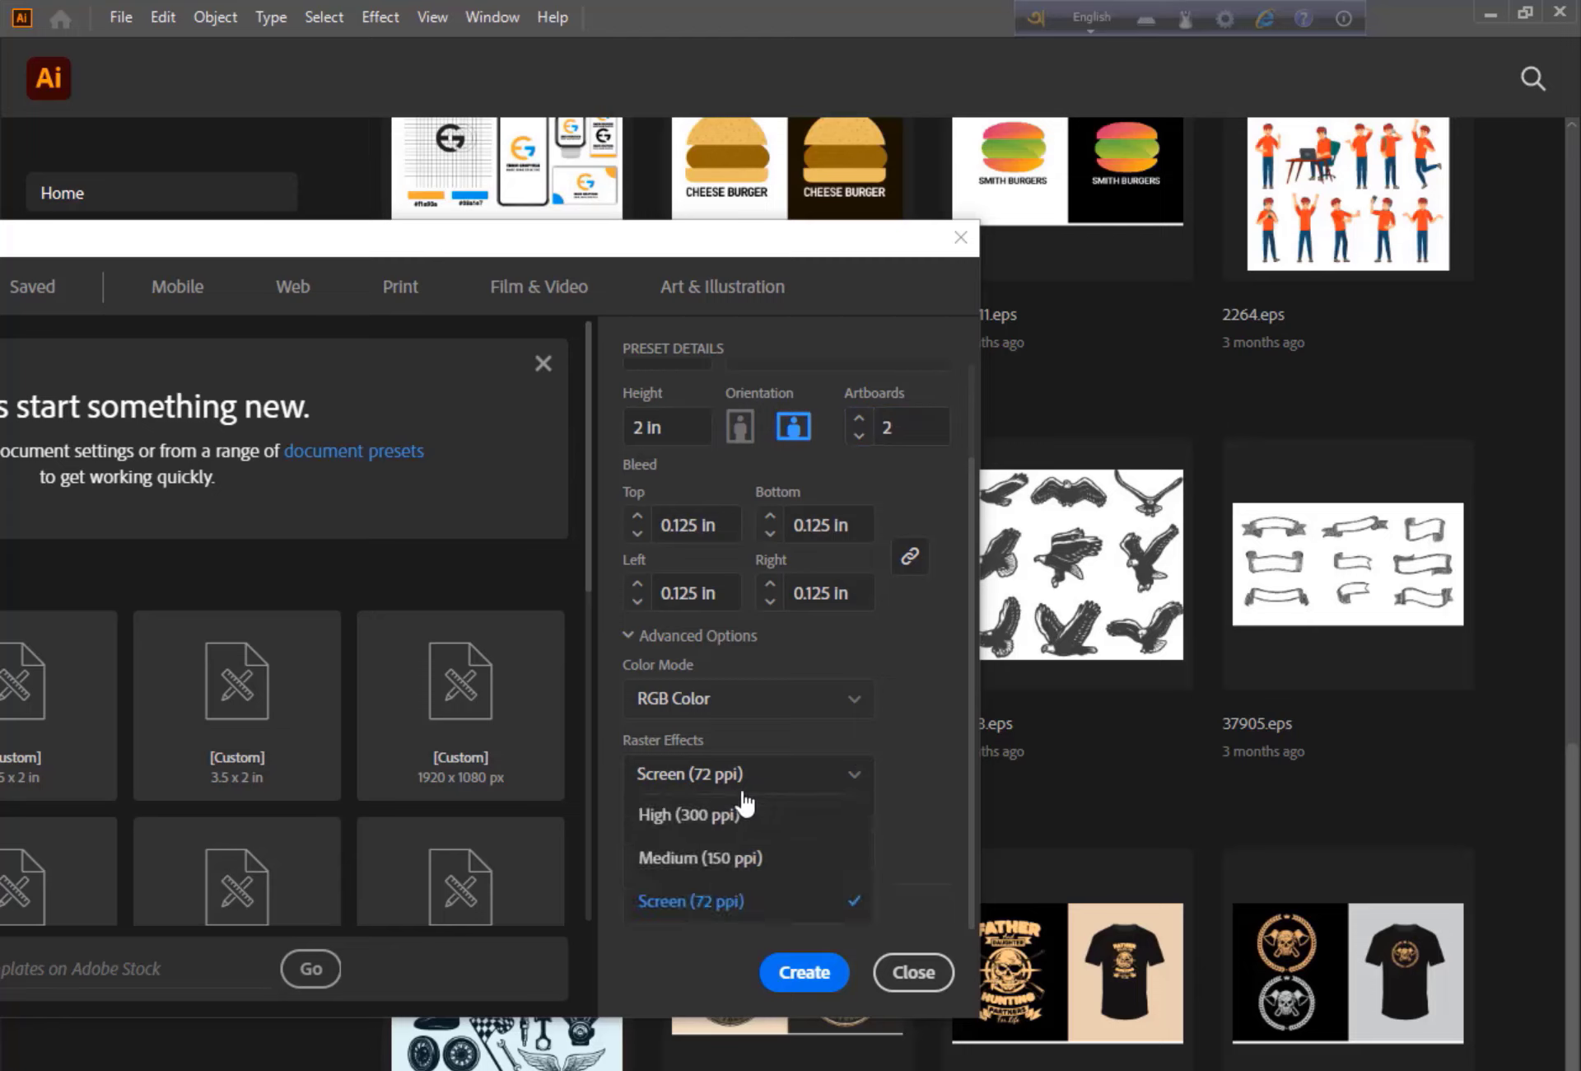
{"action": "left_click", "coordinate": [747, 815]}
{"action": "left_click", "coordinate": [749, 851]}
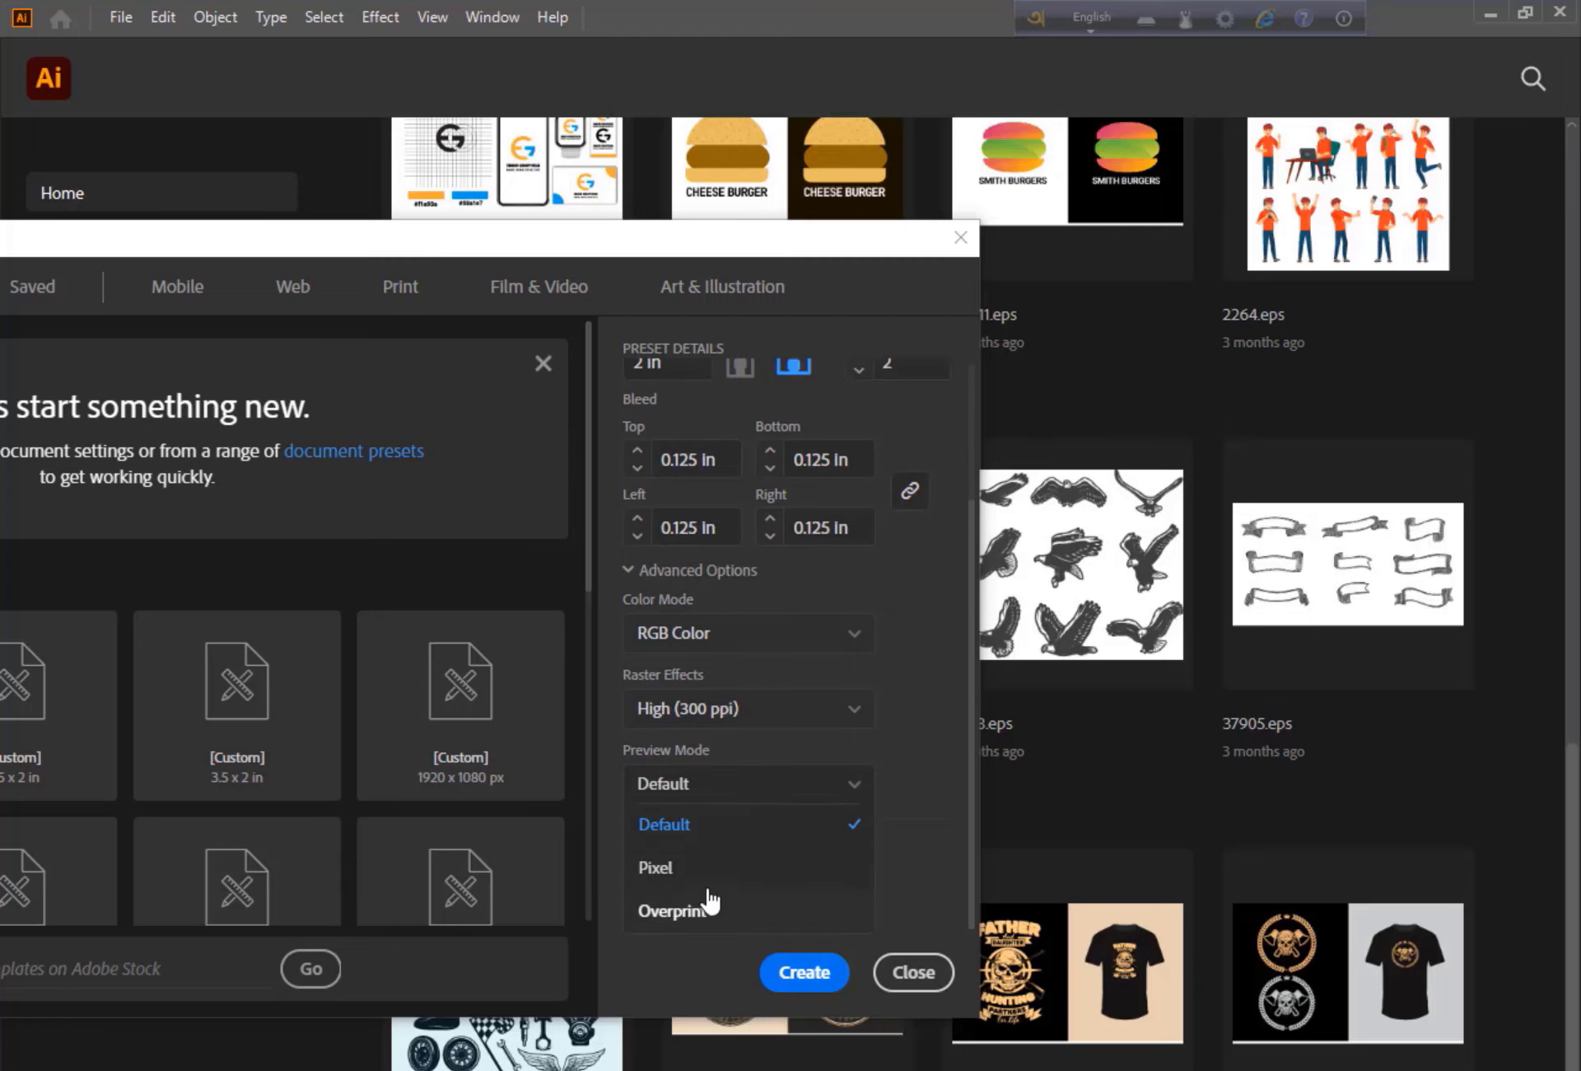
{"action": "left_click", "coordinate": [885, 739]}
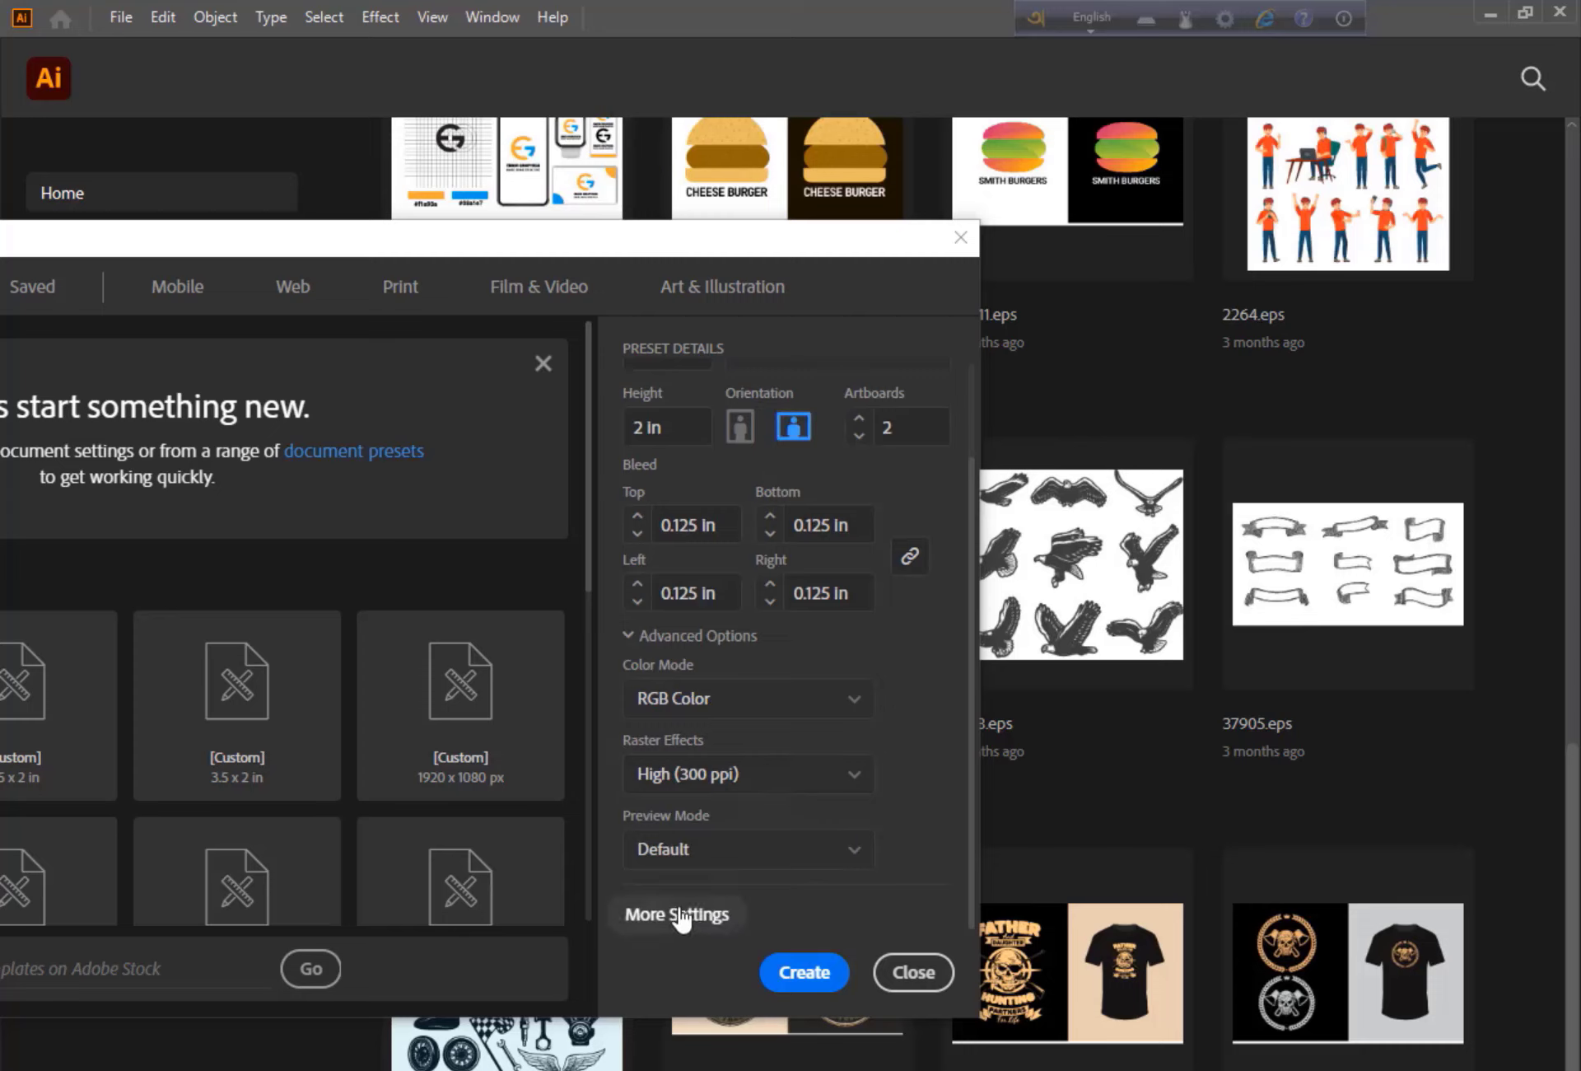
Keep RGB Color and Screen (72 ppi) raster effects, then create the document
{"action": "left_click", "coordinate": [741, 699]}
{"action": "left_click", "coordinate": [724, 776]}
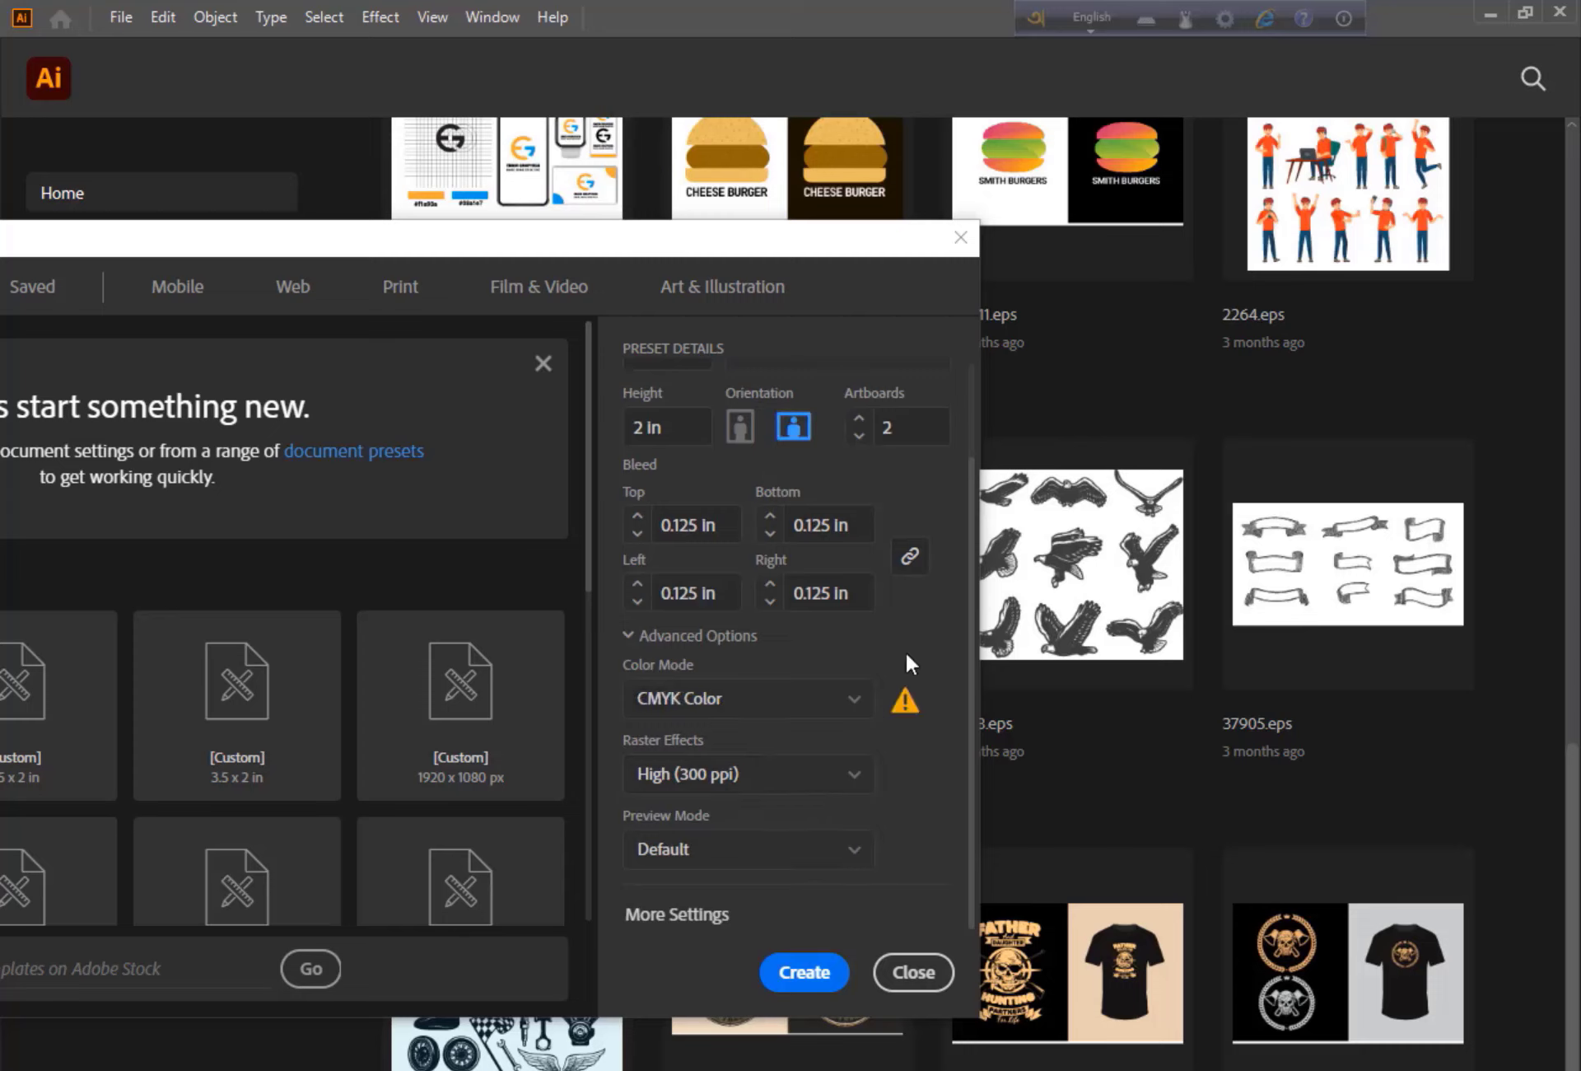
{"action": "left_click", "coordinate": [814, 710]}
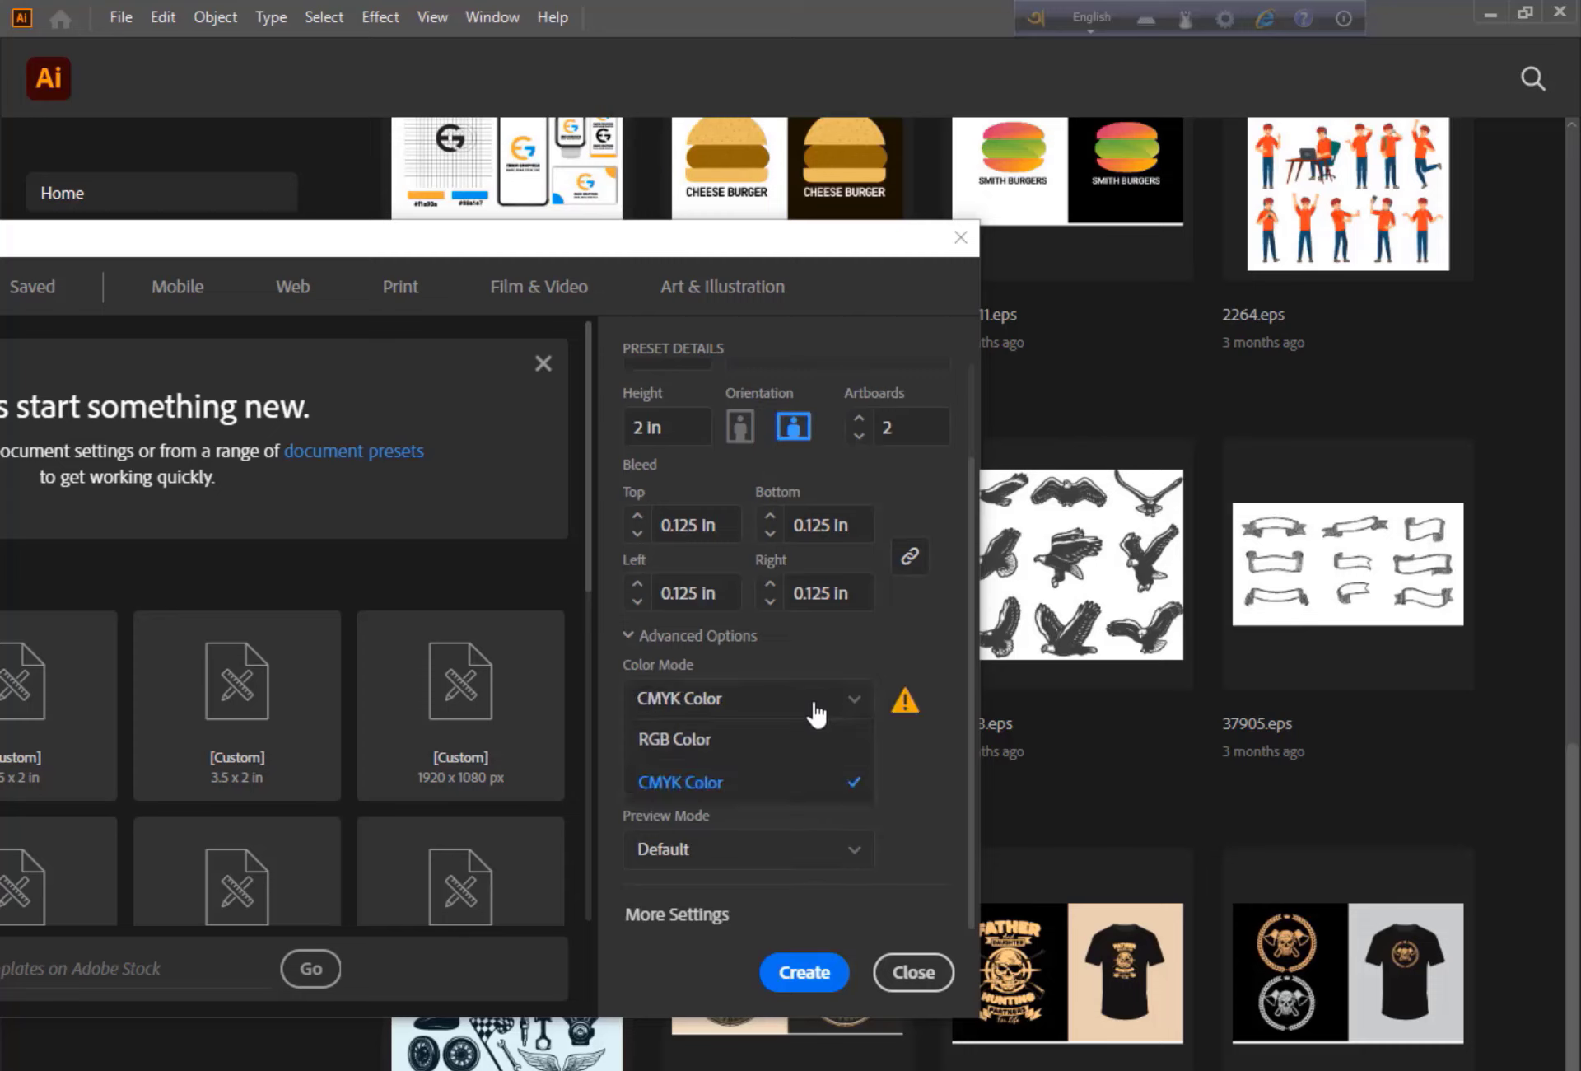
{"action": "left_click", "coordinate": [824, 774]}
{"action": "left_click", "coordinate": [774, 900]}
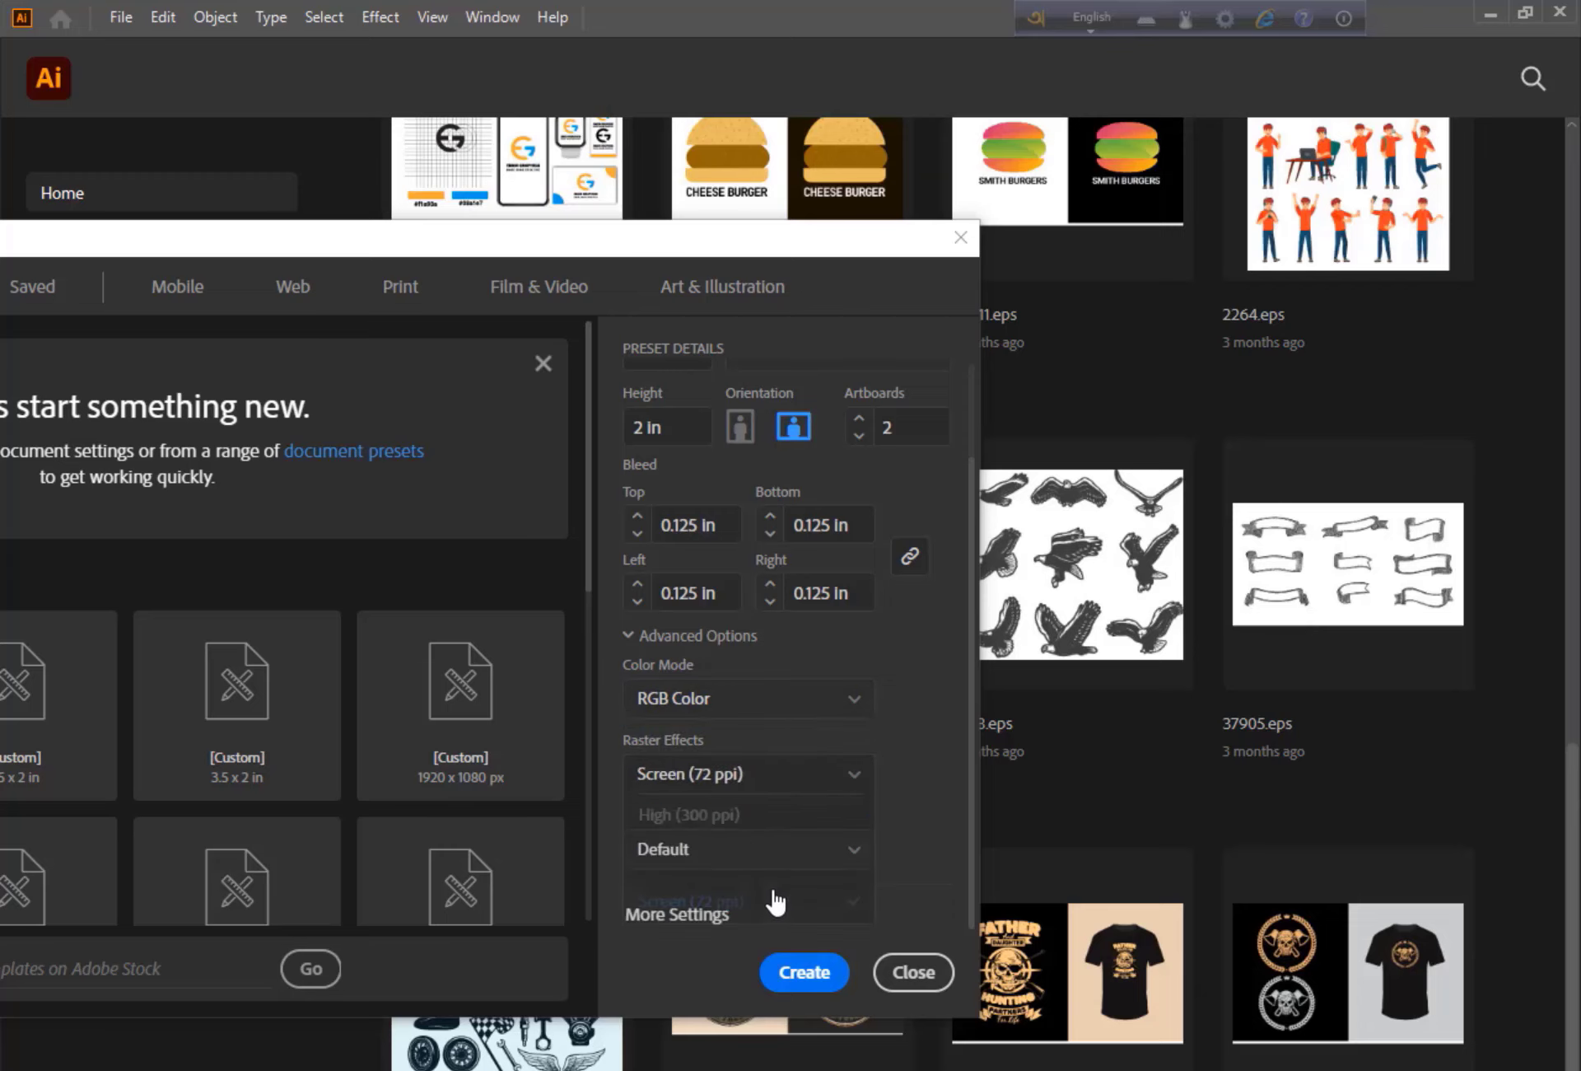
{"action": "scroll", "coordinate": [851, 581], "scroll_direction": "up", "scroll_amount": 2}
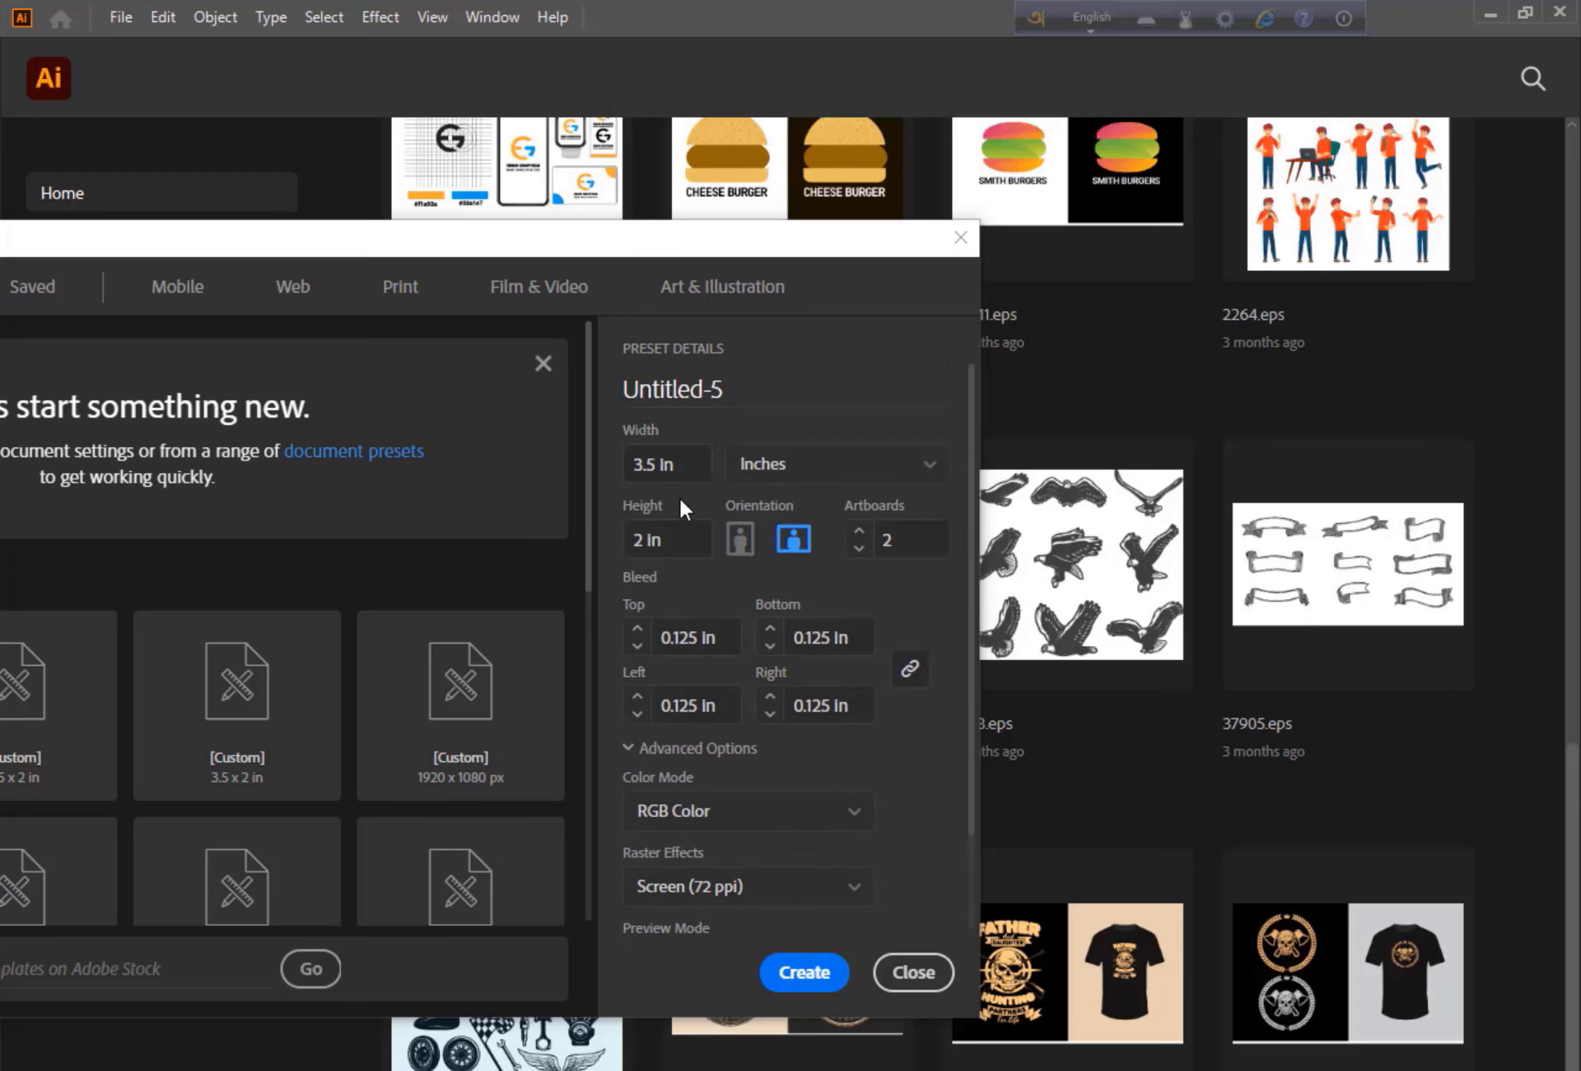
{"action": "left_click", "coordinate": [787, 971]}
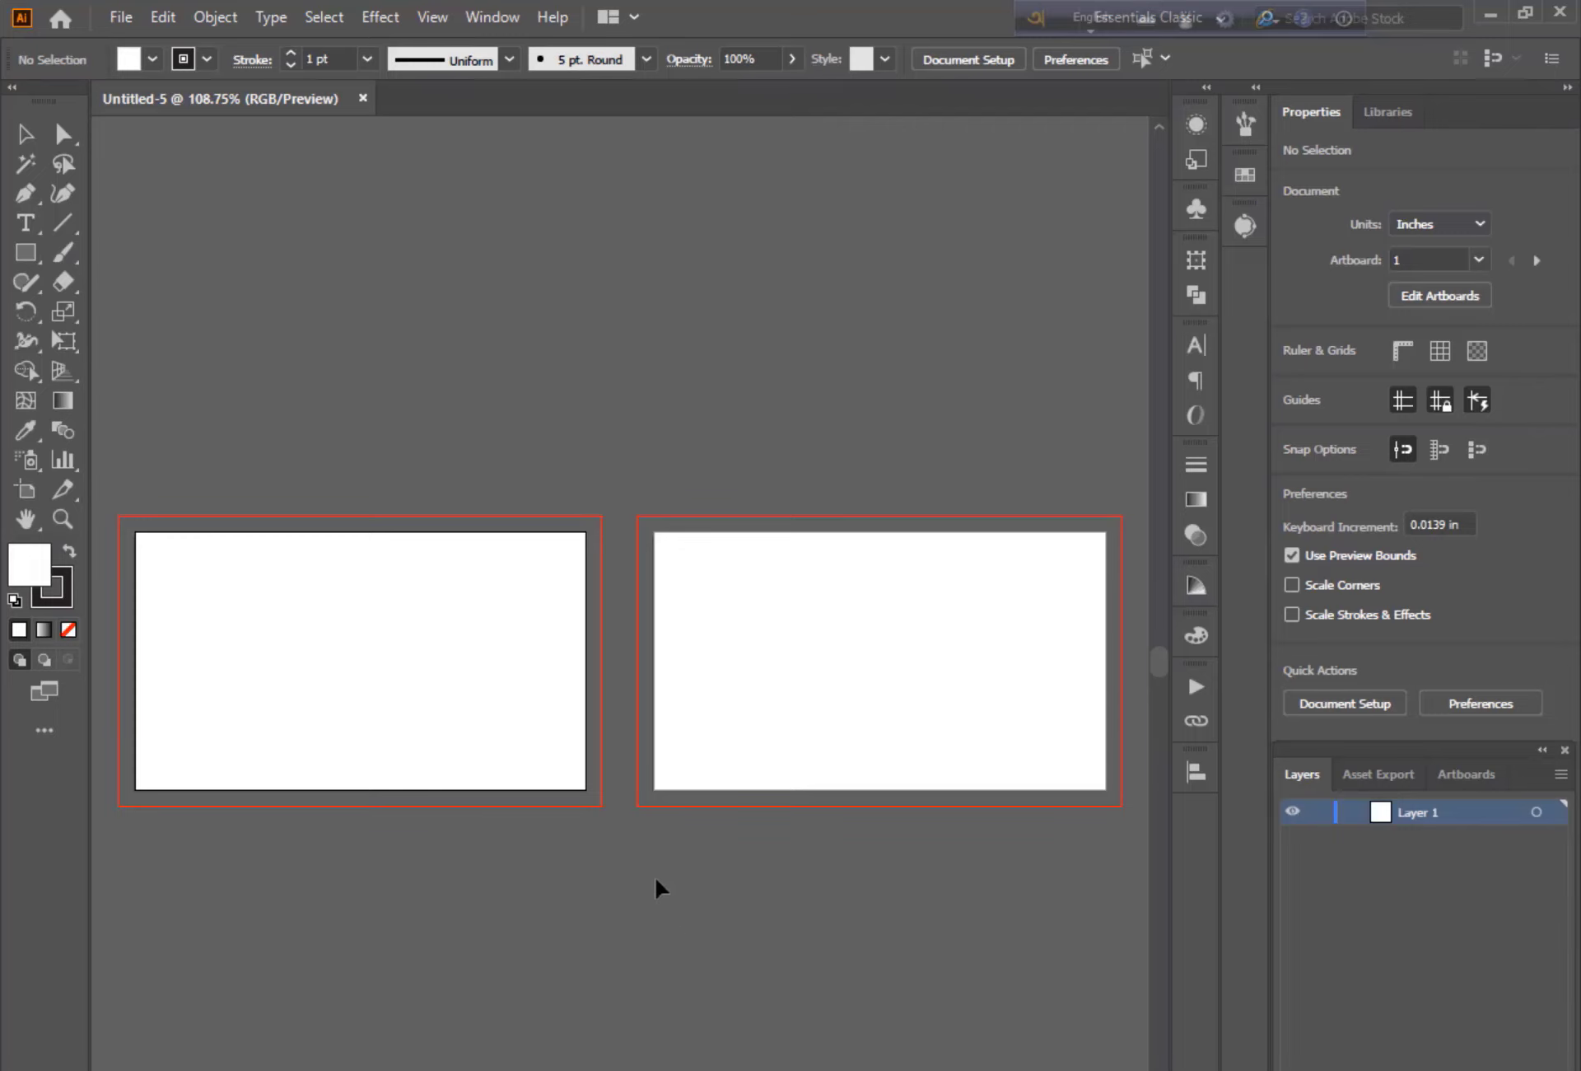
Draw a strokeless rectangle covering the left card's bleed area
{"action": "key", "text": "ctrl+equal"}
{"action": "key", "text": "ctrl+equal"}
{"action": "scroll", "coordinate": [826, 741], "scroll_direction": "left", "scroll_amount": 5}
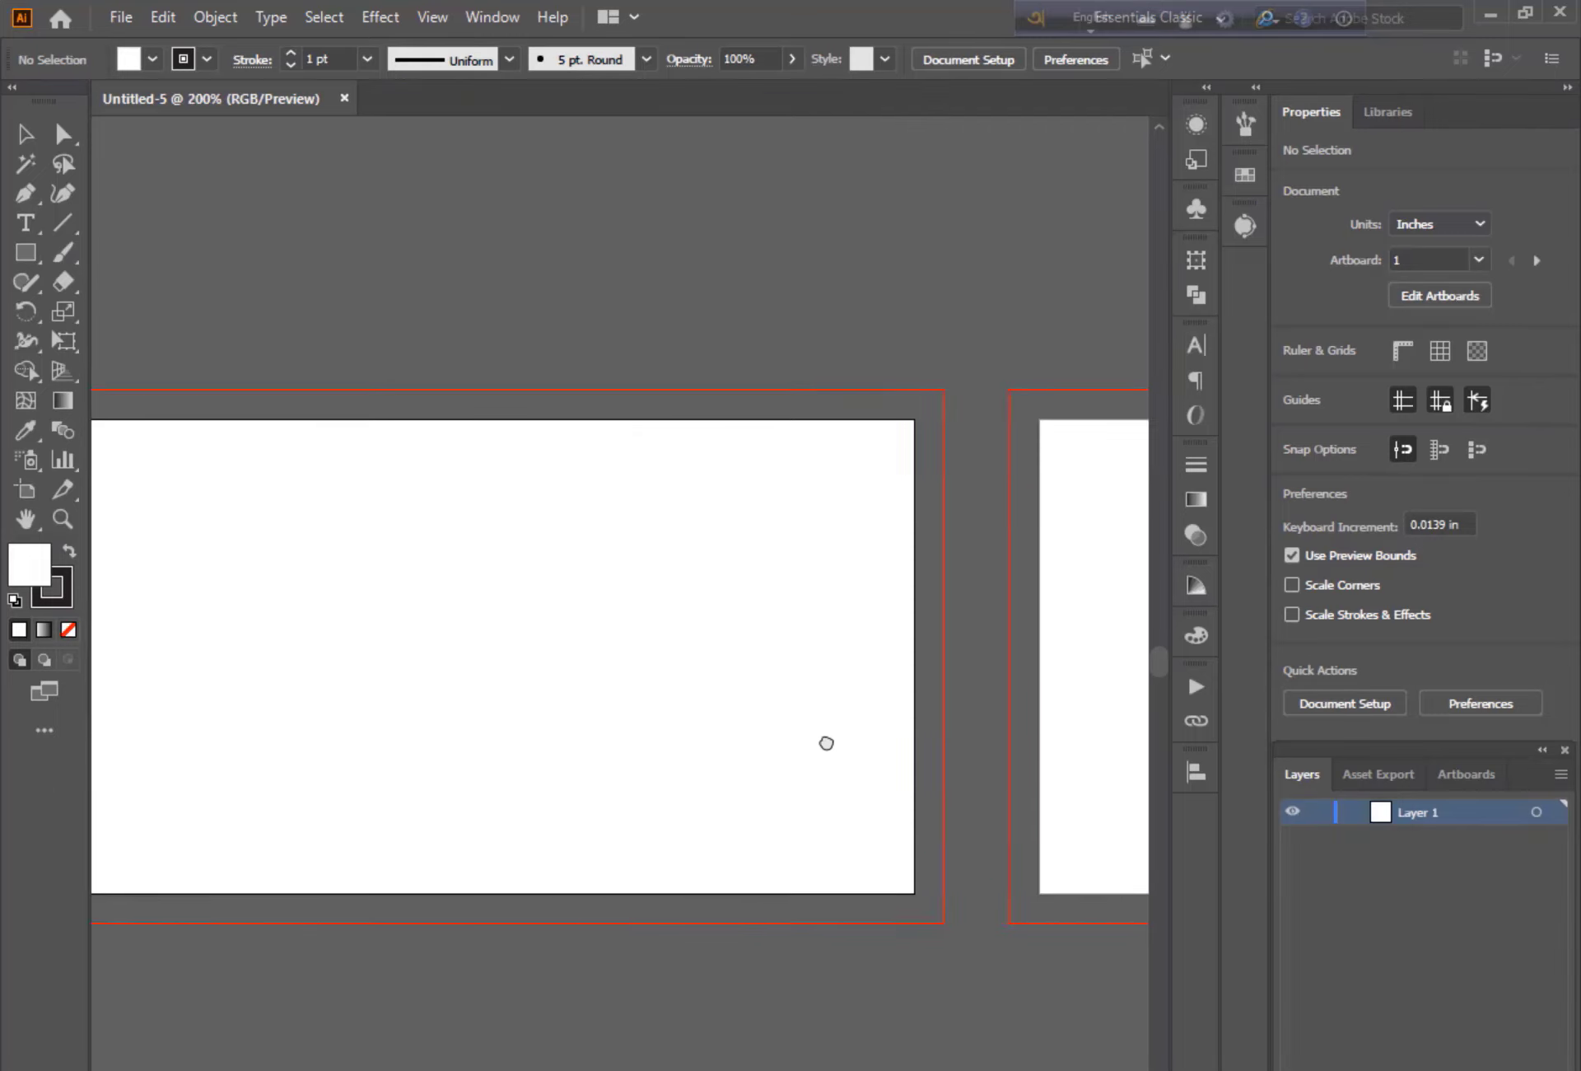
{"action": "left_click", "coordinate": [69, 629]}
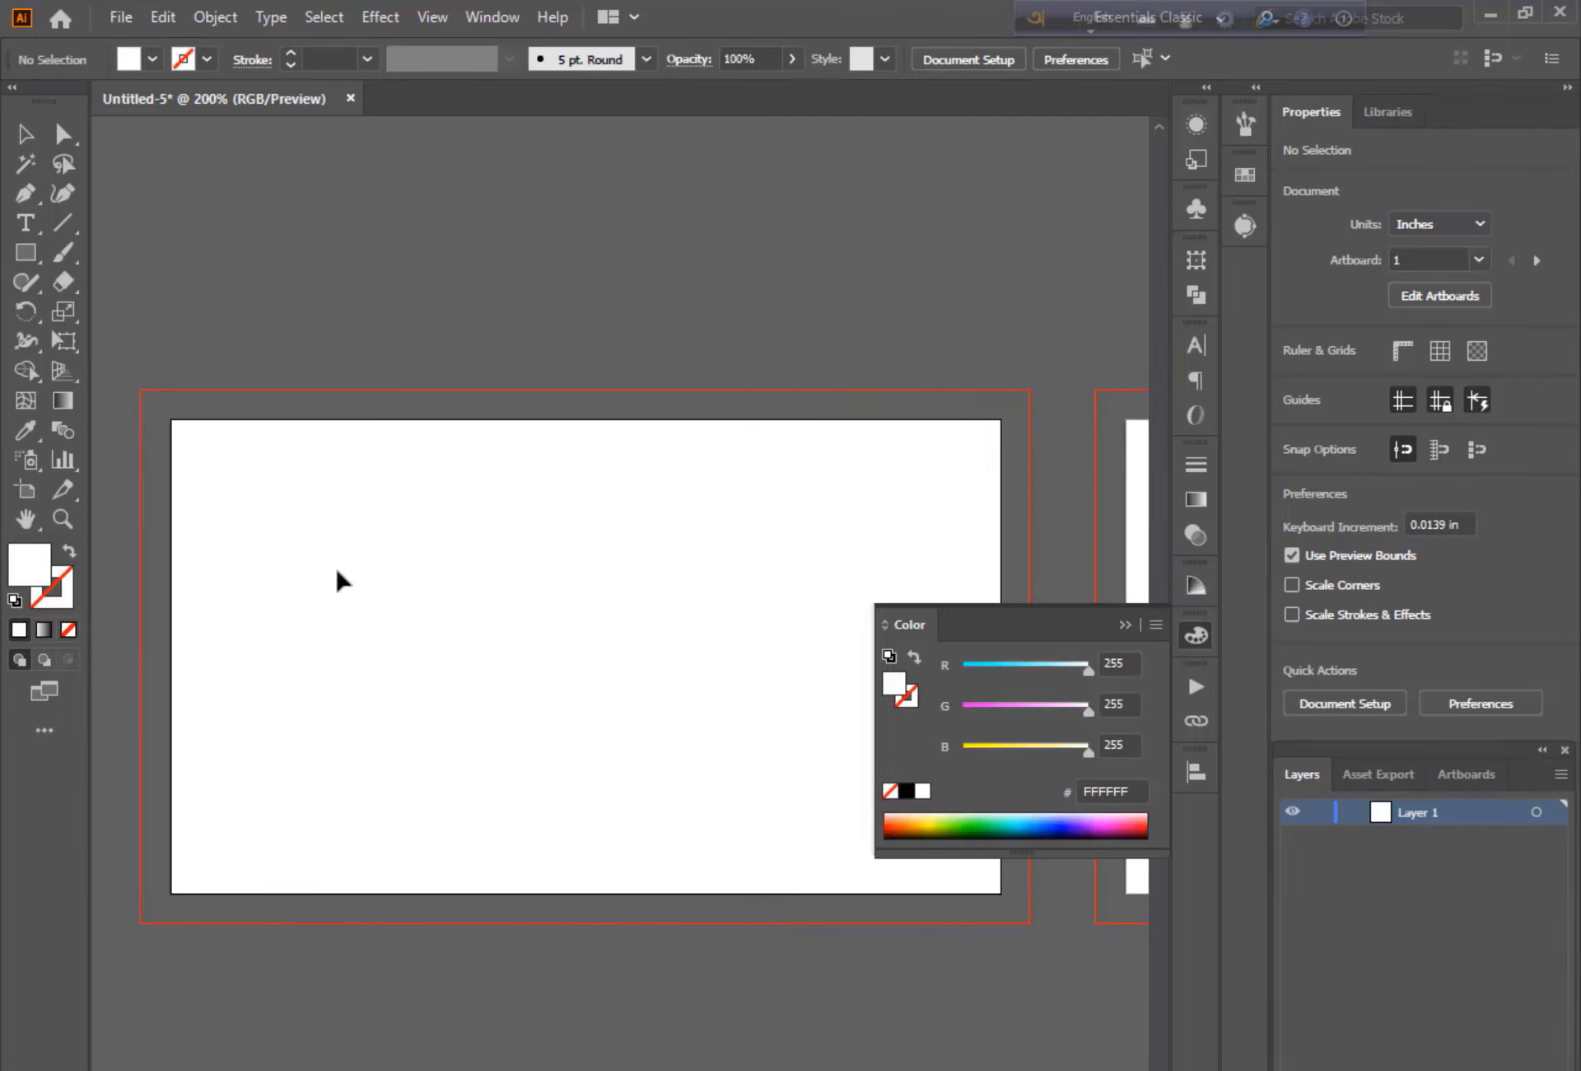
{"action": "left_click", "coordinate": [1124, 626]}
{"action": "left_click", "coordinate": [25, 252]}
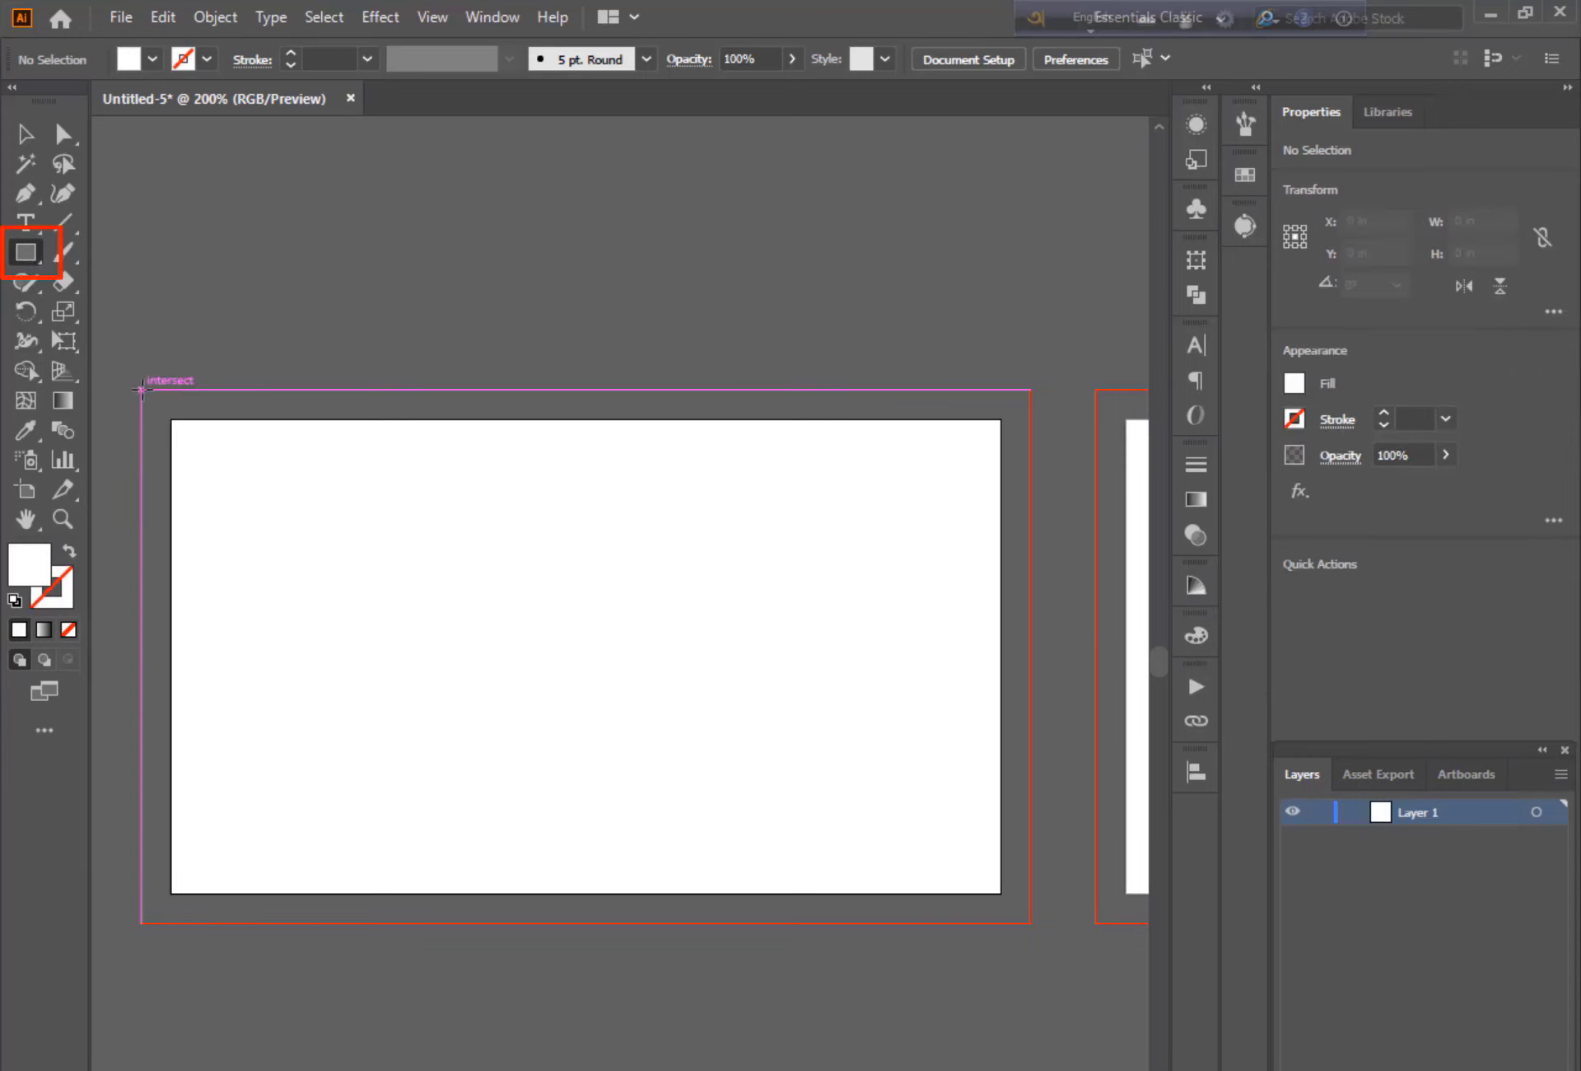
{"action": "mouse_move", "coordinate": [141, 389]}
{"action": "left_mouse_down"}
{"action": "mouse_move", "coordinate": [398, 641]}
{"action": "mouse_move", "coordinate": [1030, 923]}
{"action": "left_mouse_up"}
Offset the bleed rectangle by -0.25 in to create an inset 3.25 × 1.75 in rectangle
{"action": "key", "text": "v"}
{"action": "left_click", "coordinate": [179, 194]}
{"action": "left_click", "coordinate": [409, 505]}
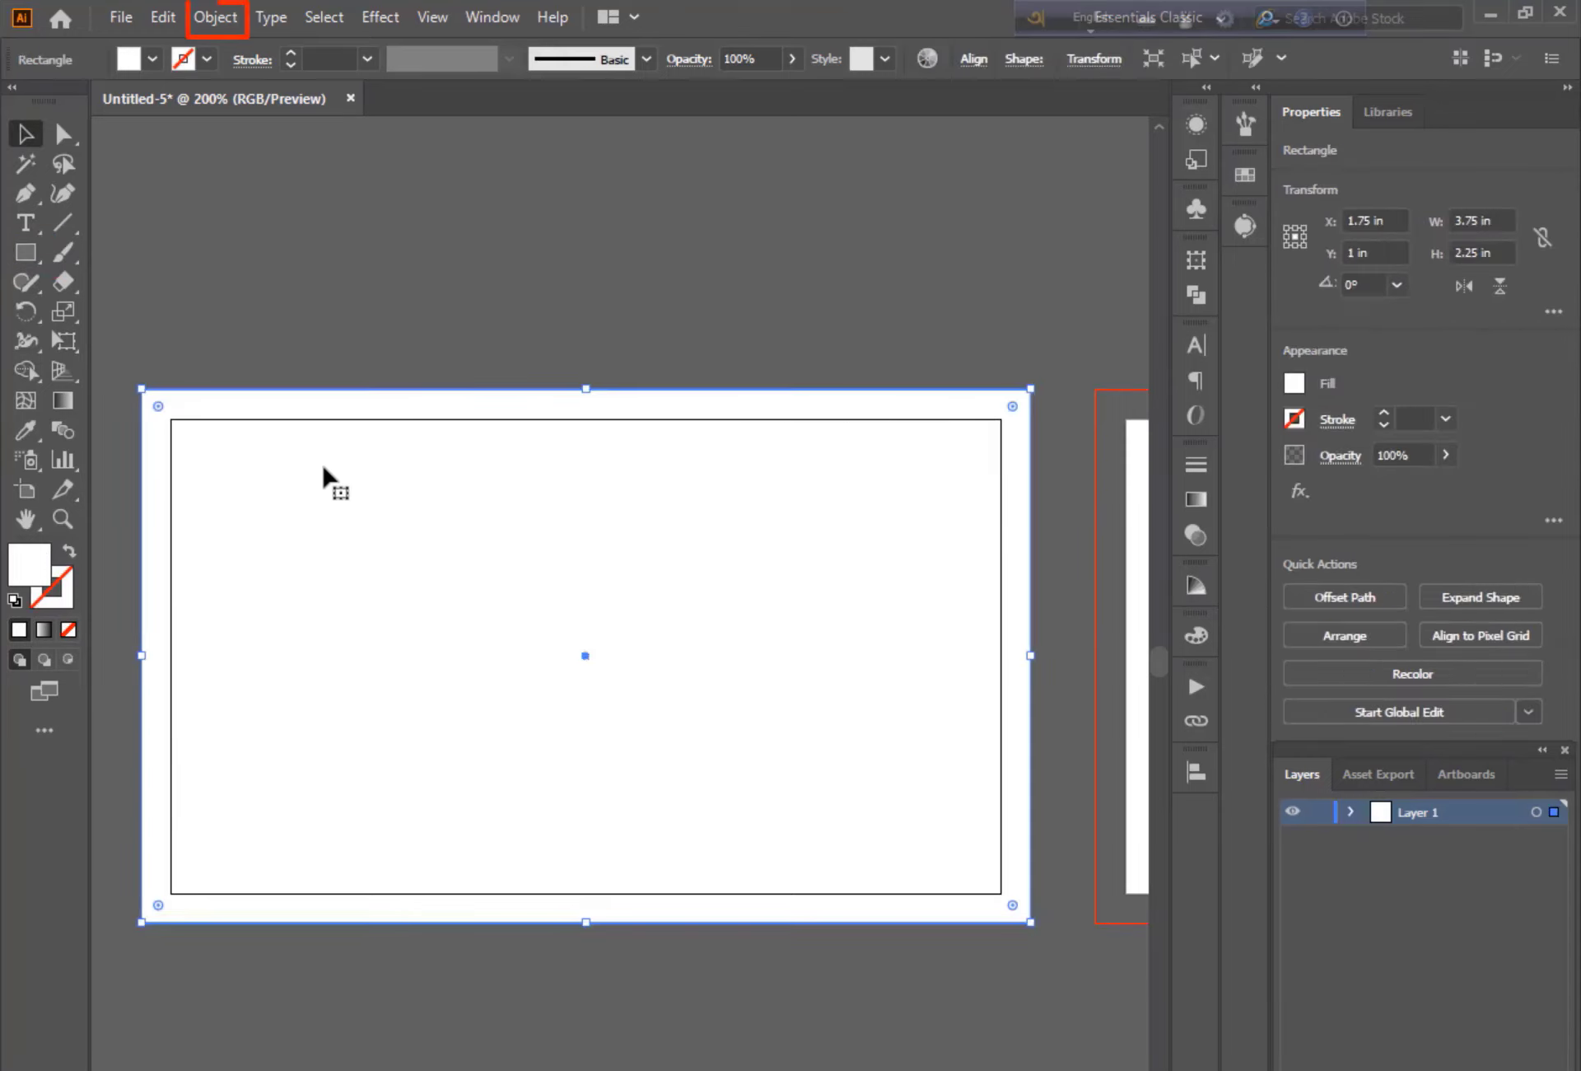
{"action": "left_click", "coordinate": [216, 17]}
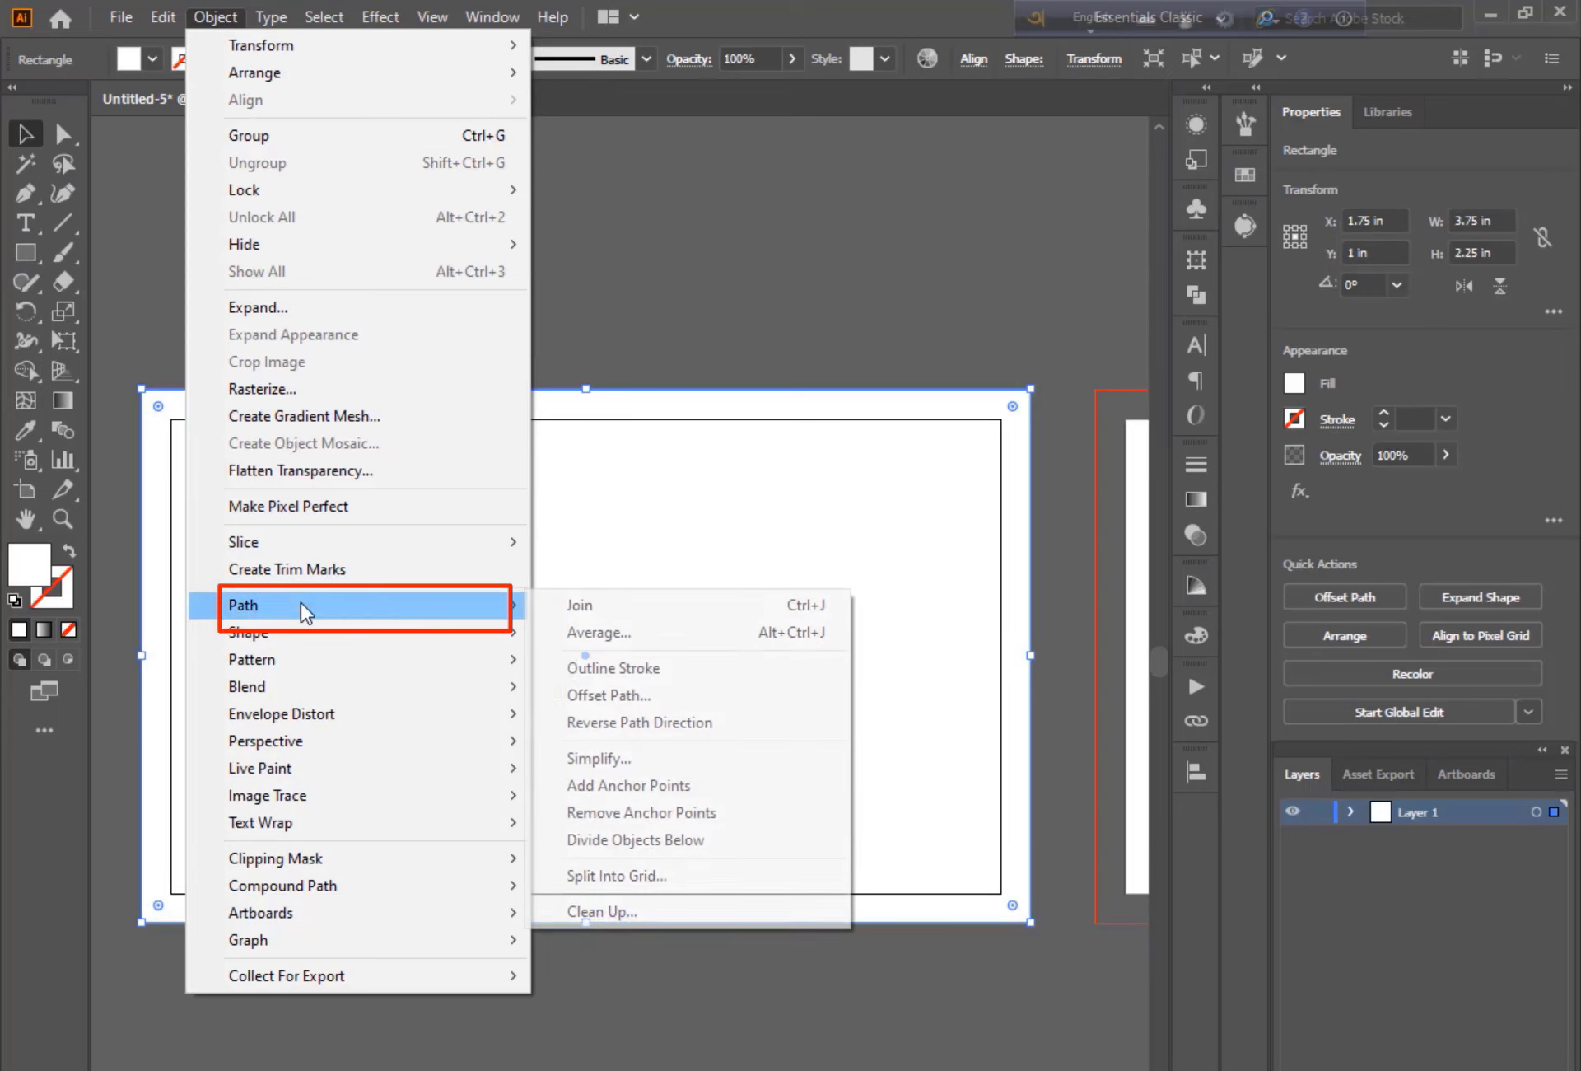
{"action": "mouse_move", "coordinate": [357, 605]}
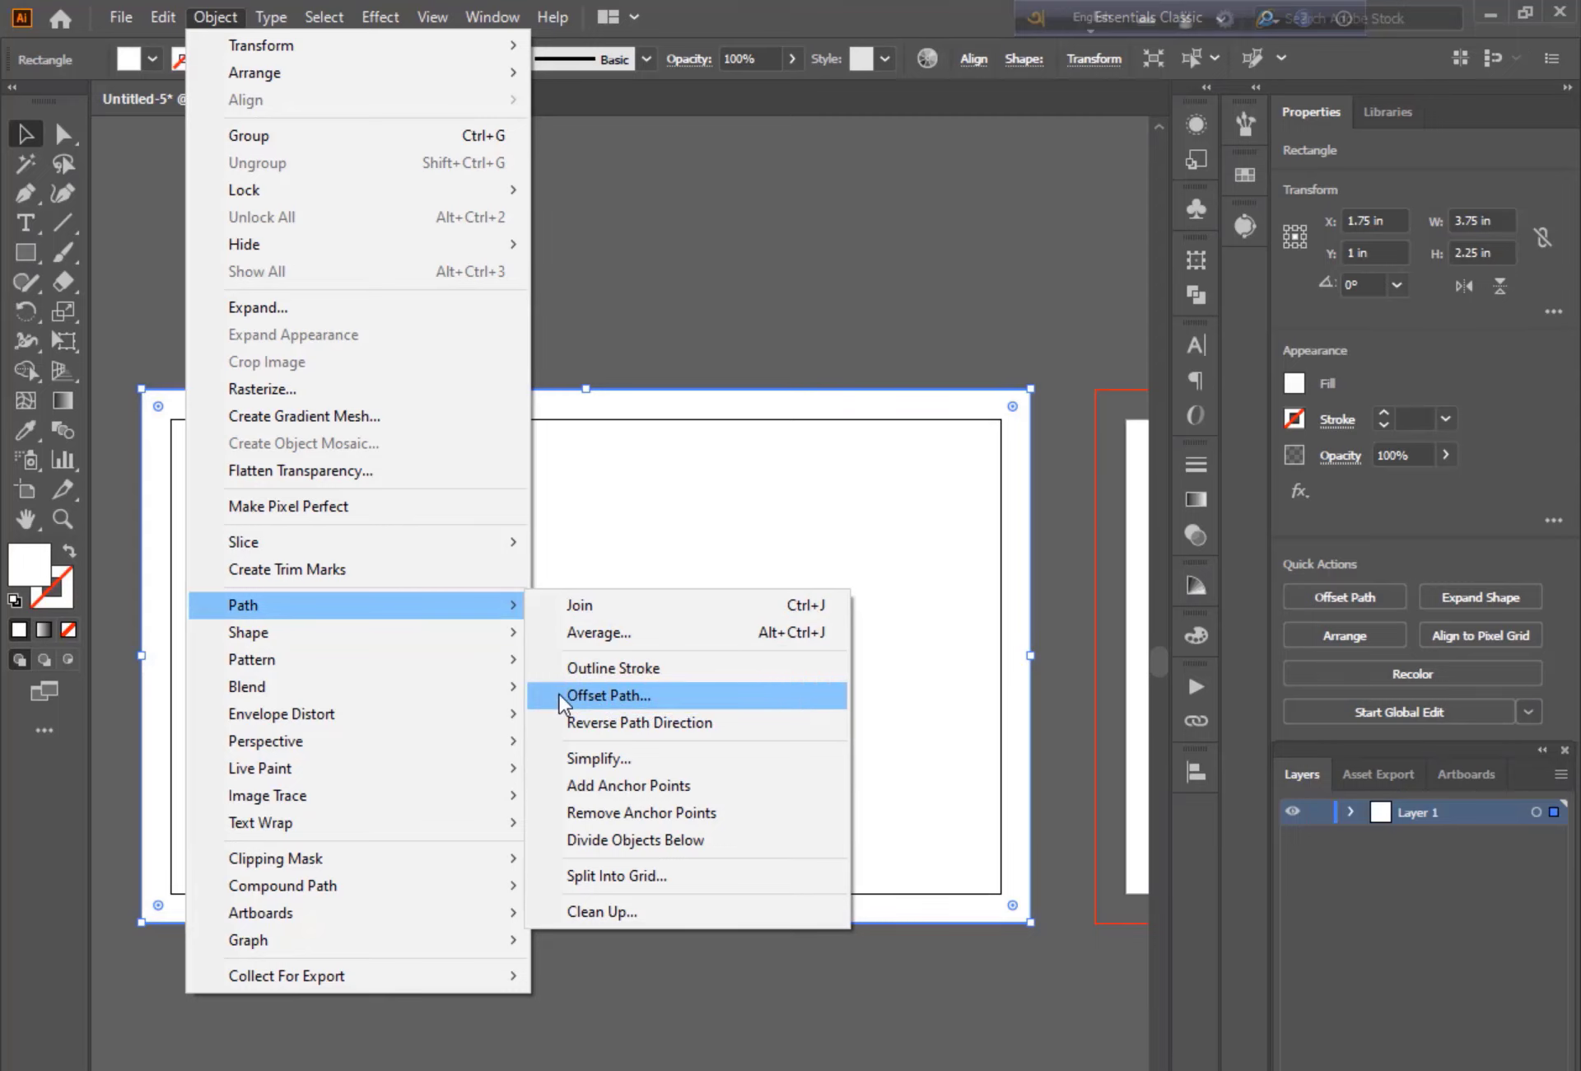
{"action": "left_click", "coordinate": [618, 697]}
{"action": "type", "text": "-0.25"}
{"action": "left_click", "coordinate": [417, 672]}
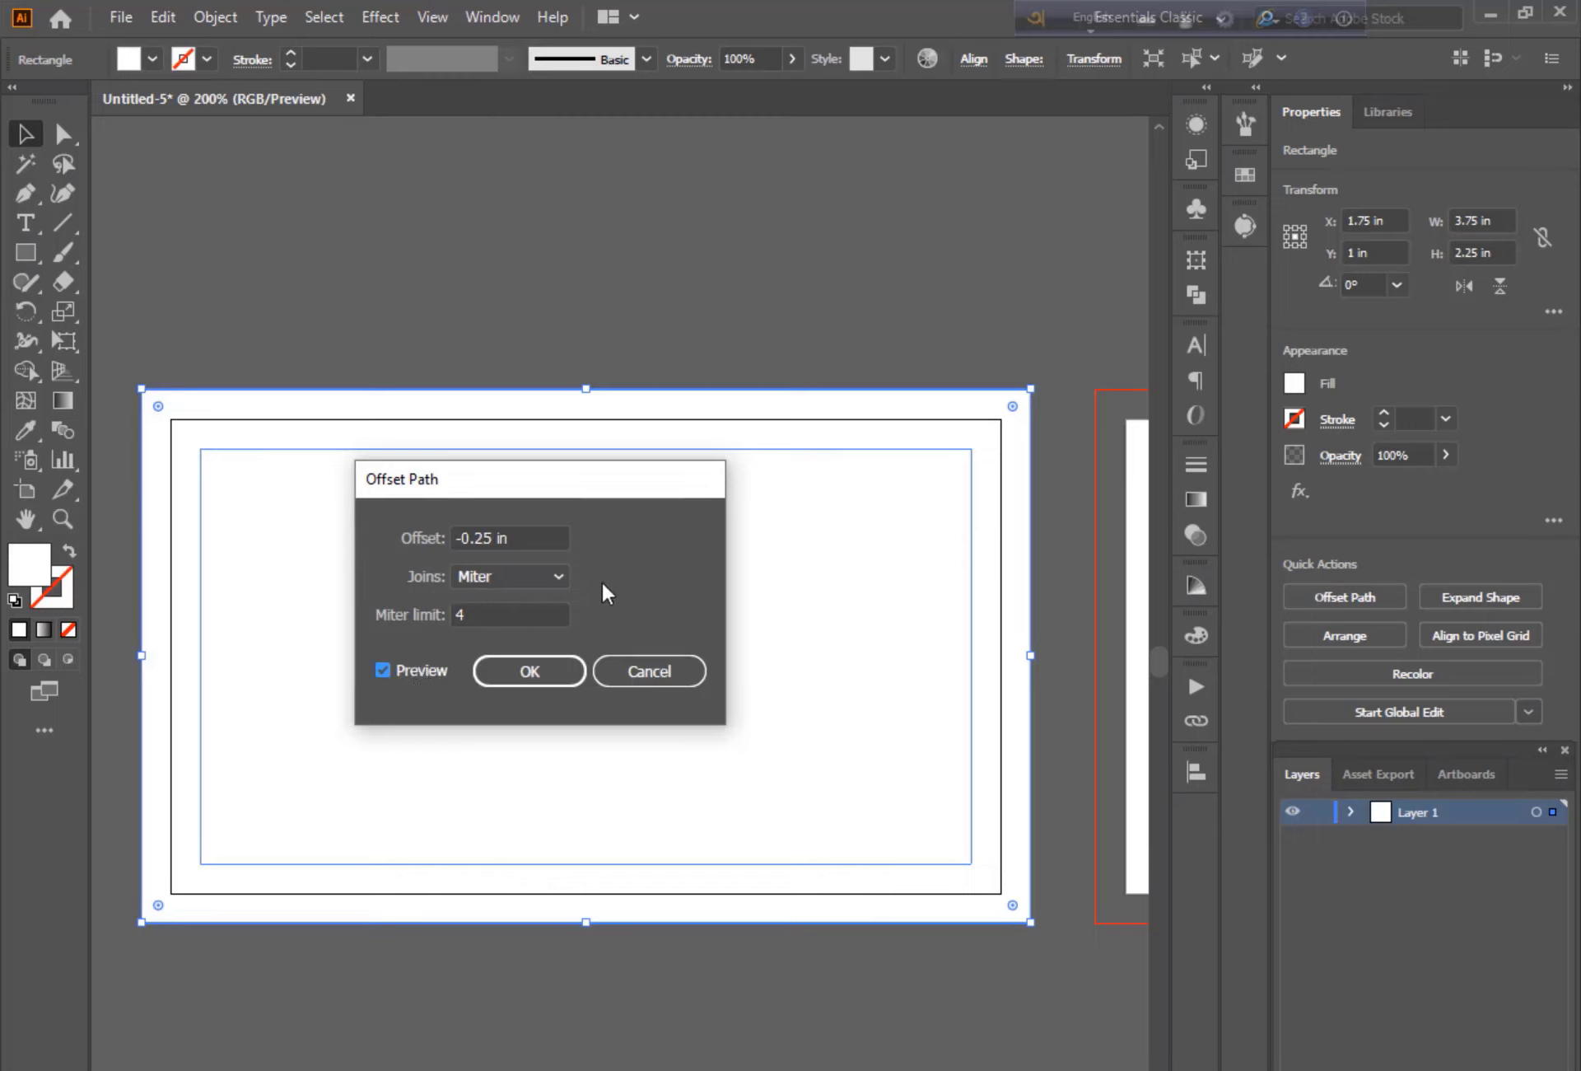
{"action": "left_click", "coordinate": [520, 537]}
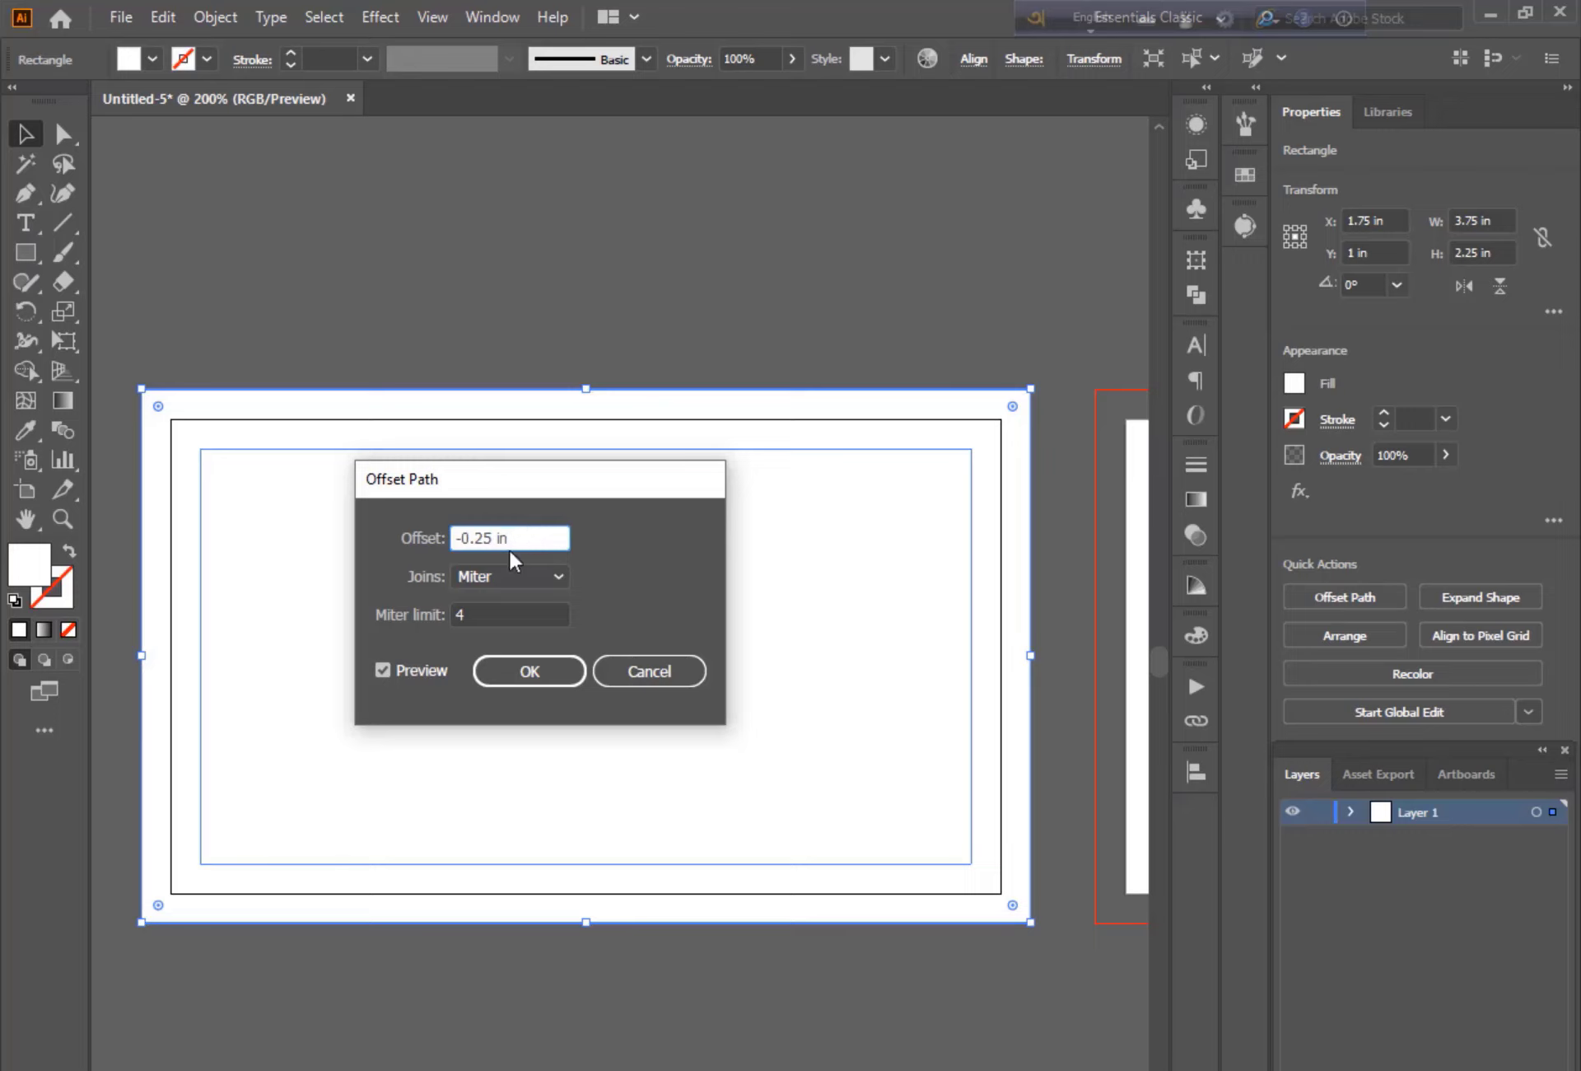
{"action": "left_click", "coordinate": [513, 672]}
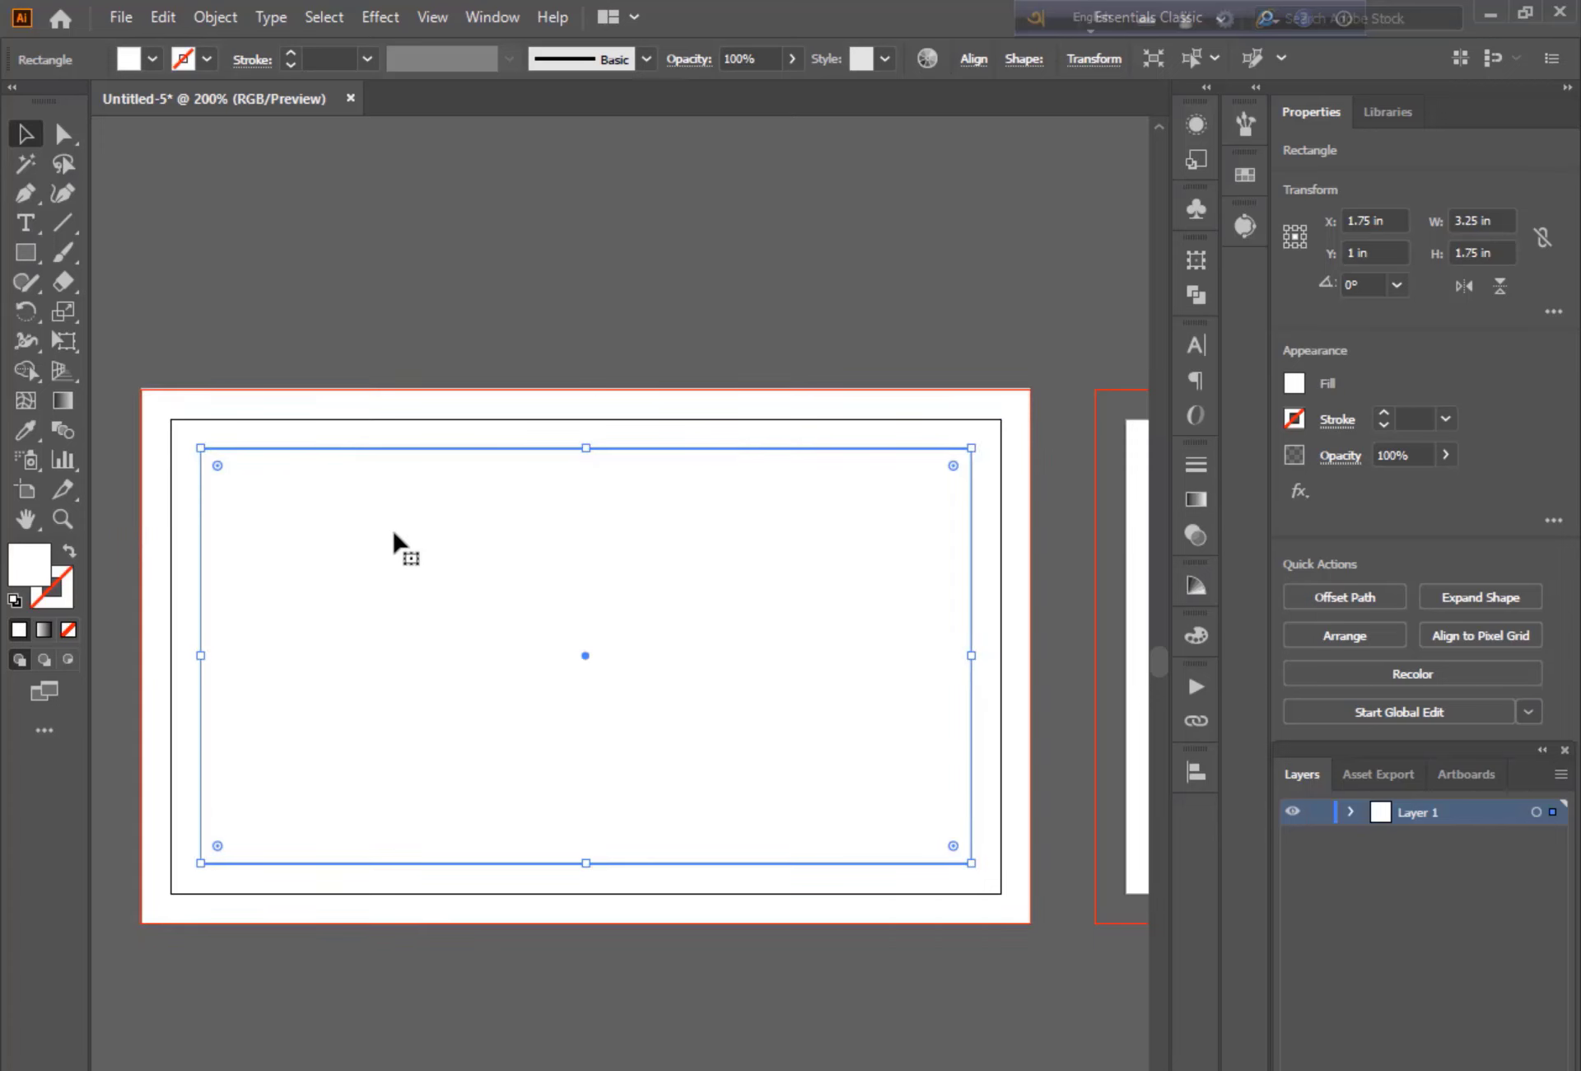
Convert the inset rectangle into guides and select the bleed rectangle
{"action": "right_click", "coordinate": [404, 530]}
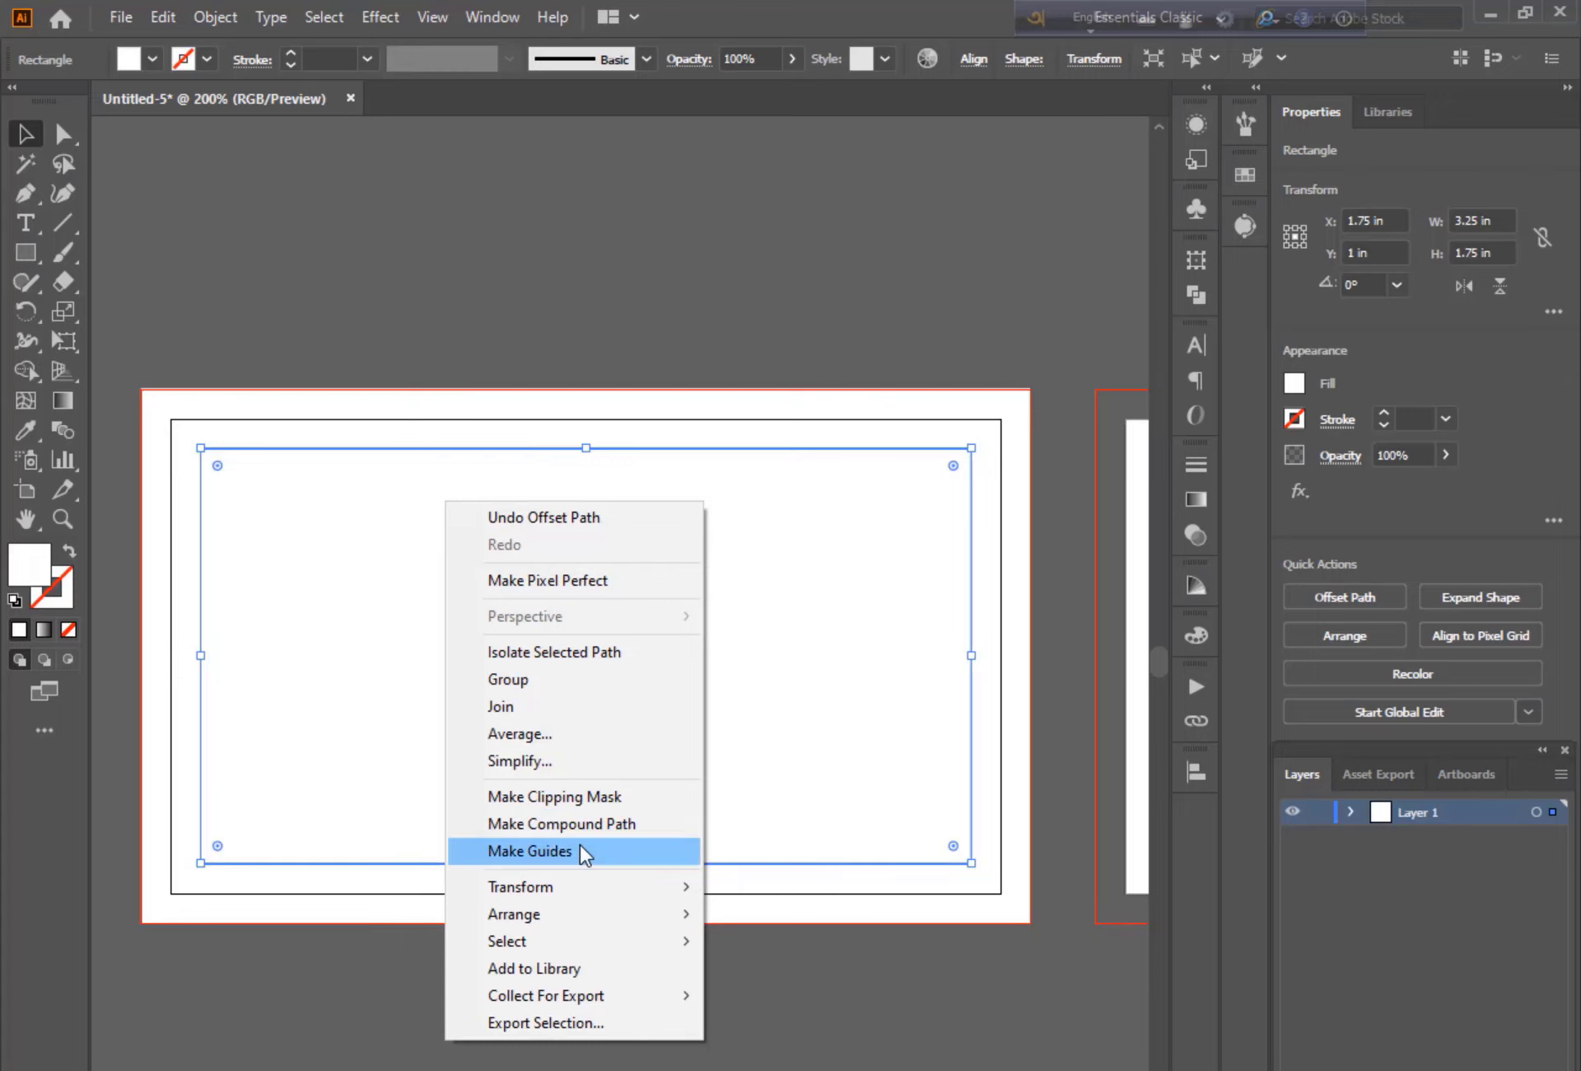
{"action": "left_click", "coordinate": [599, 855]}
{"action": "left_click", "coordinate": [508, 674]}
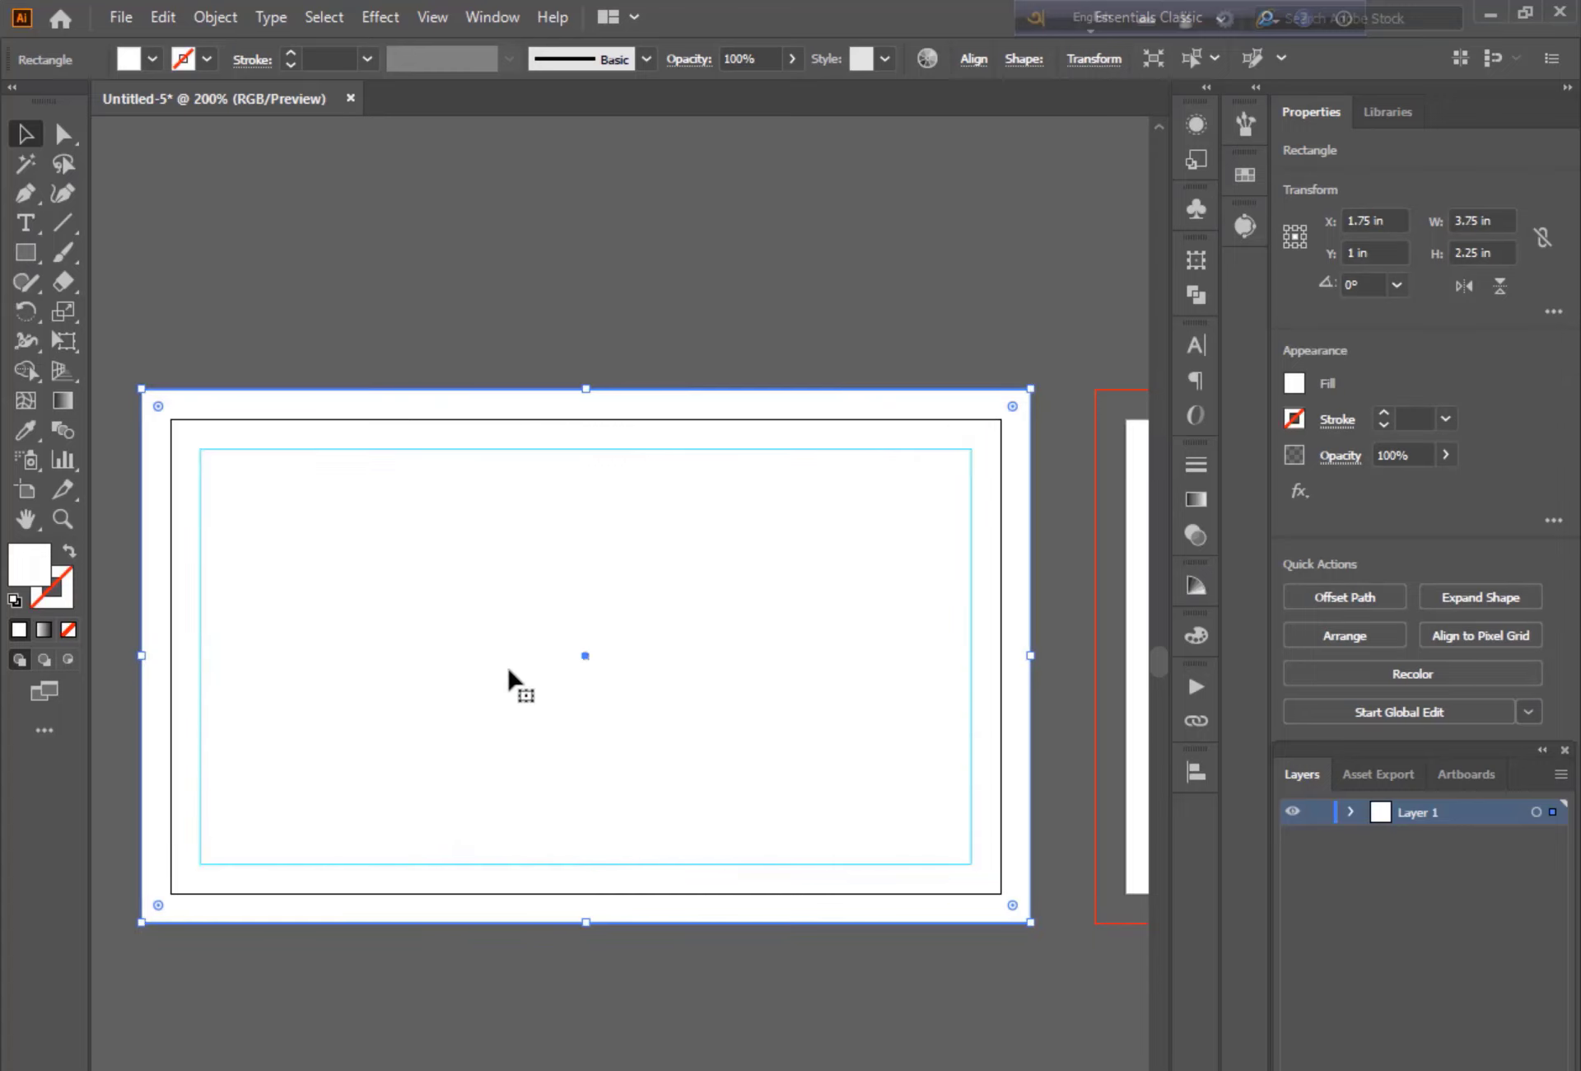
Copy the bleed rectangle and guides onto the second artboard and centre it in view
{"action": "key", "text": "ctrl+minus"}
{"action": "scroll", "coordinate": [247, 650], "scroll_direction": "down", "scroll_amount": 1}
{"action": "key", "text": "alt"}
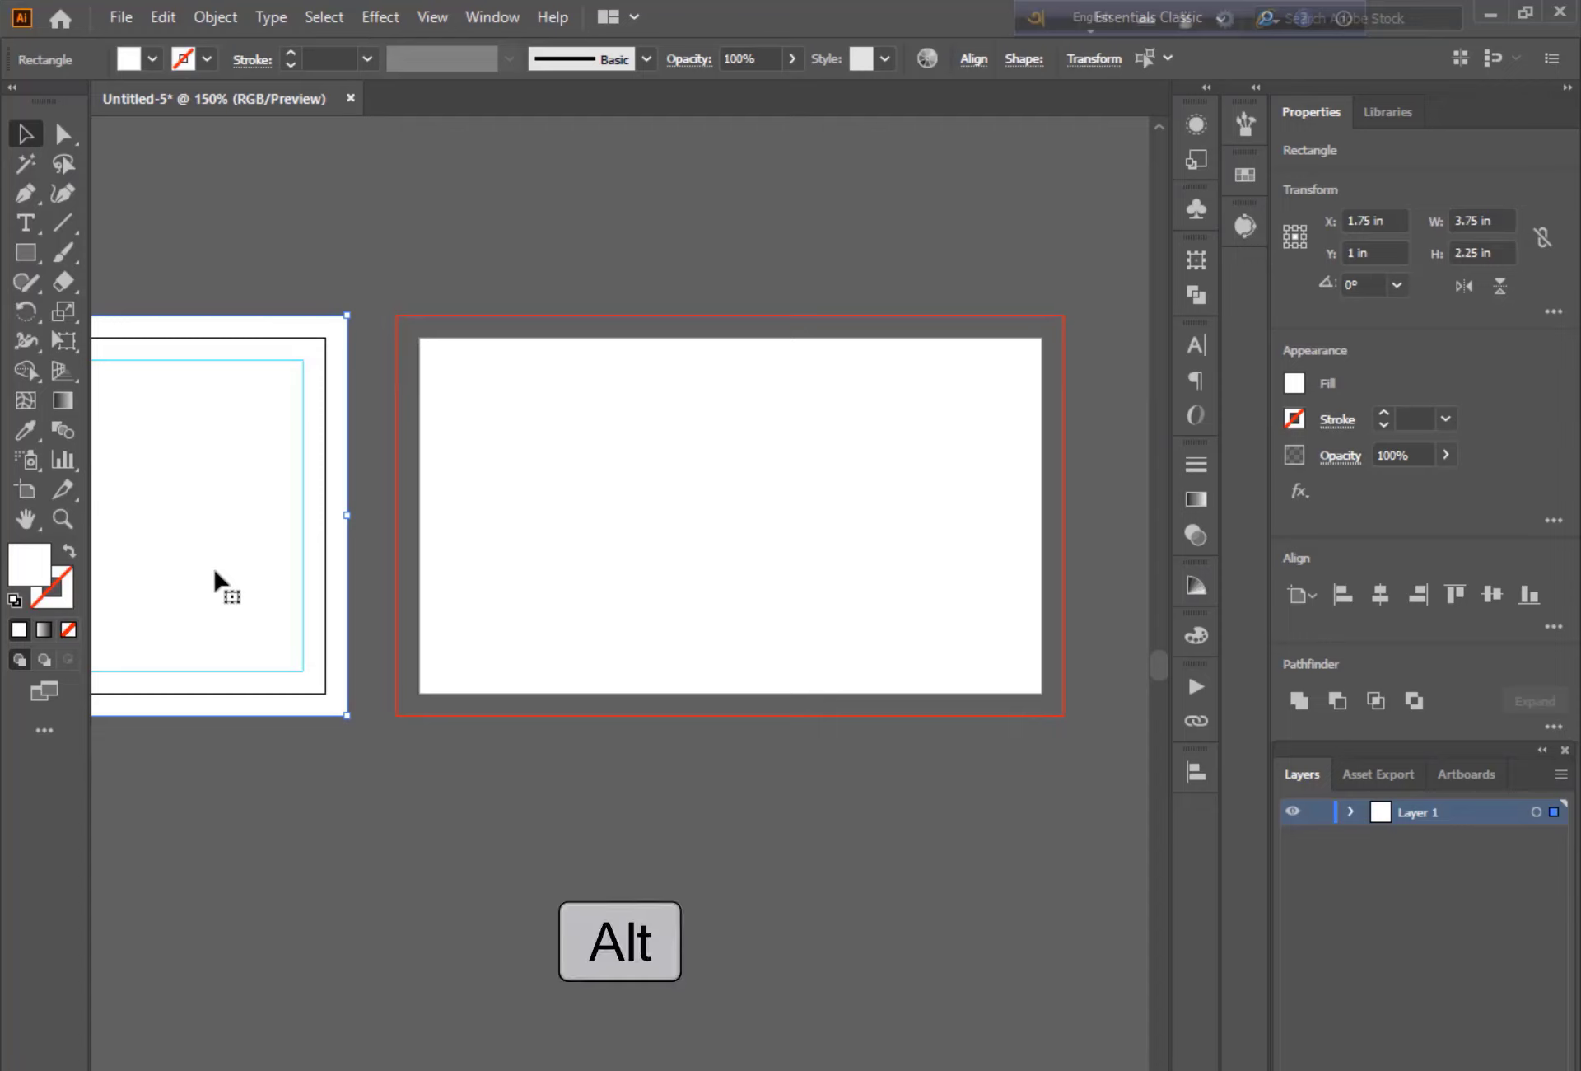
{"action": "left_click_drag", "start_coordinate": [235, 562], "coordinate": [922, 529]}
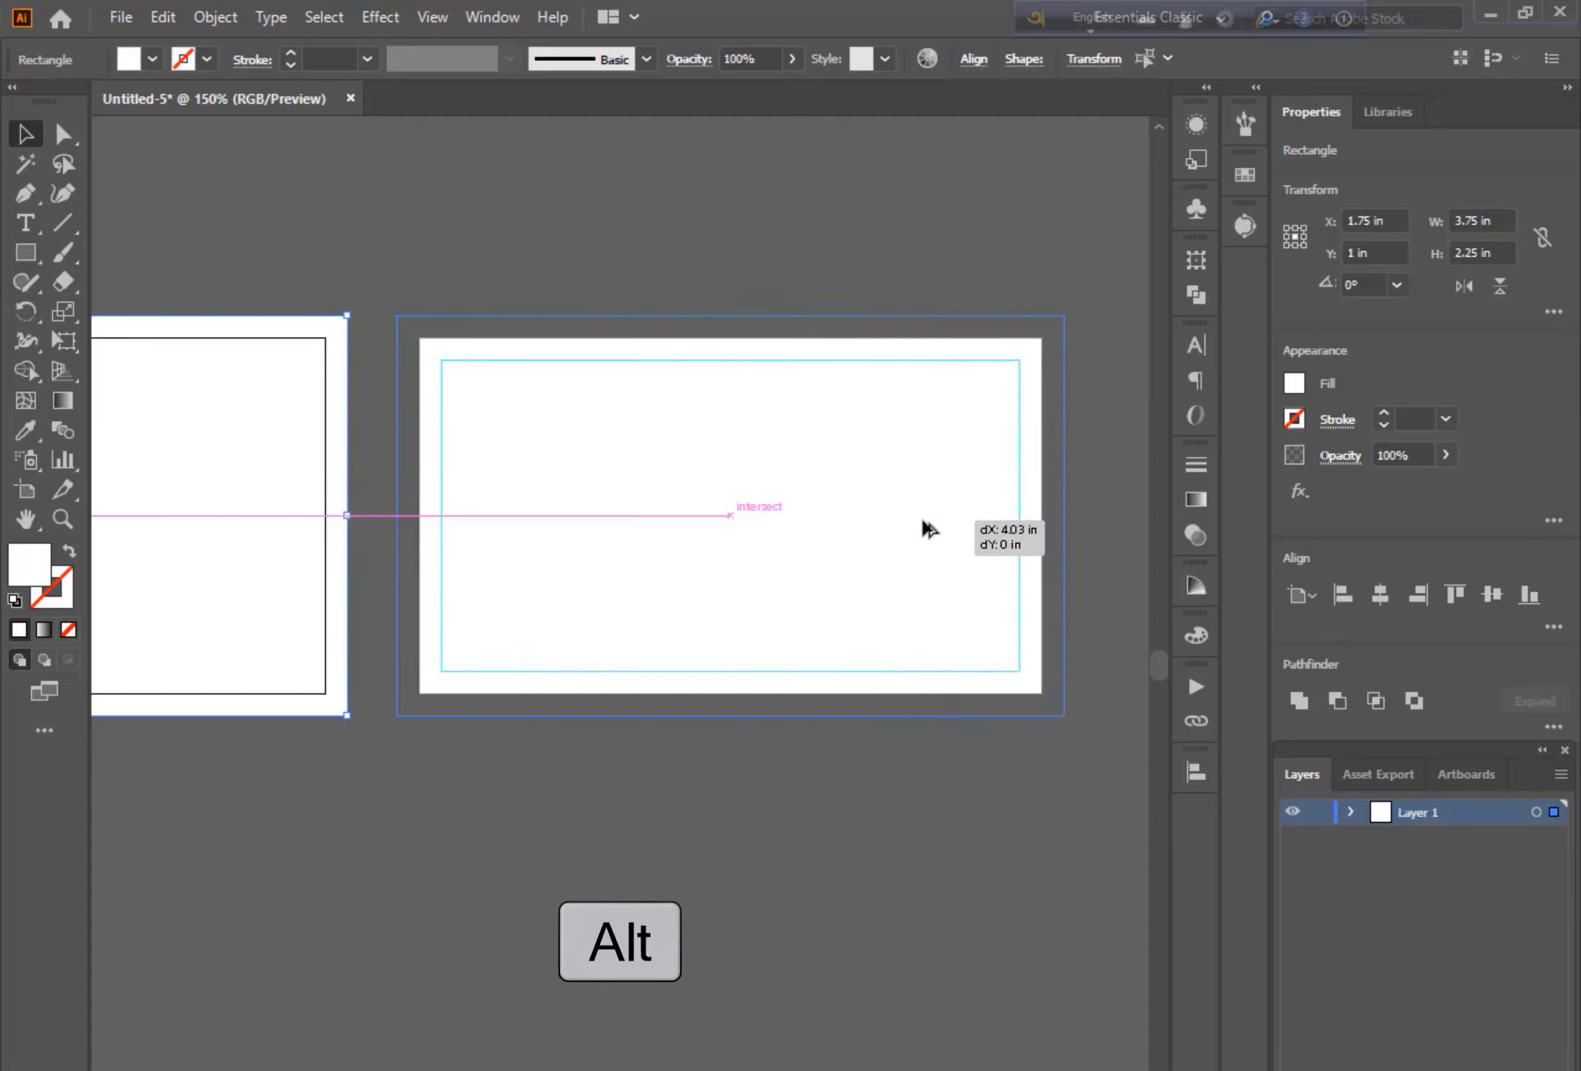
{"action": "left_click_drag", "start_coordinate": [923, 529], "coordinate": [924, 527]}
{"action": "left_click", "coordinate": [729, 816]}
{"action": "left_click_drag", "start_coordinate": [729, 816], "coordinate": [868, 833]}
{"action": "key", "text": "ctrl+="}
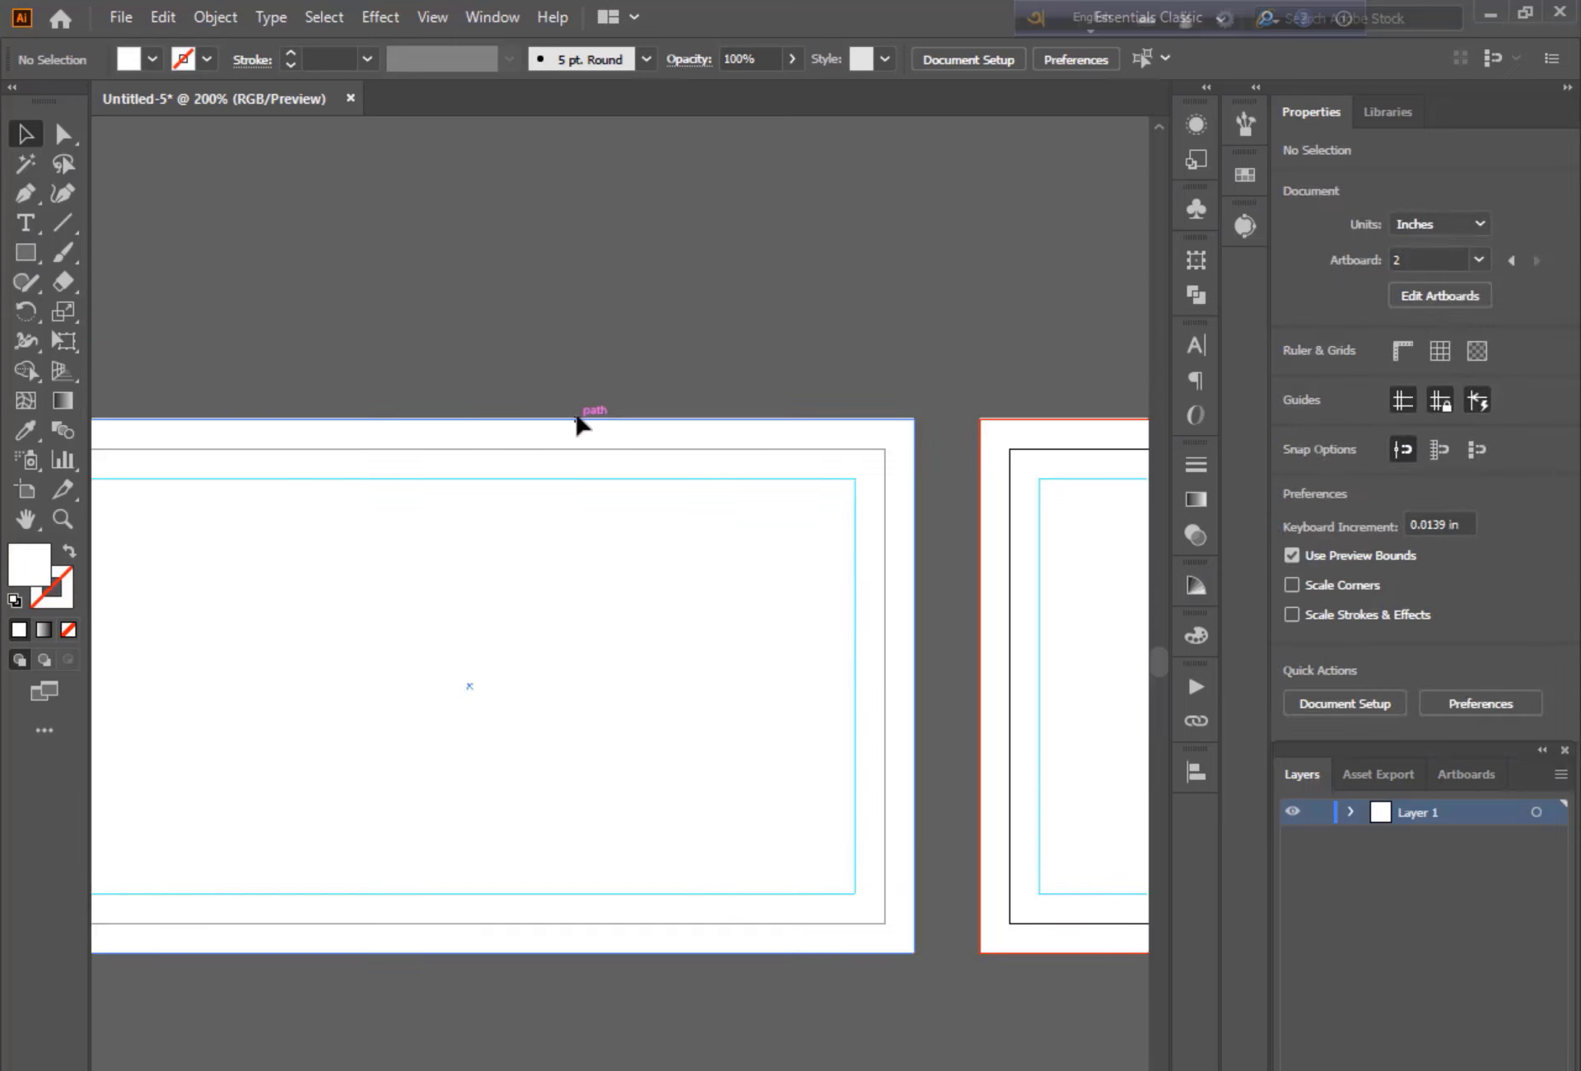
{"action": "left_click_drag", "start_coordinate": [512, 346], "coordinate": [609, 320]}
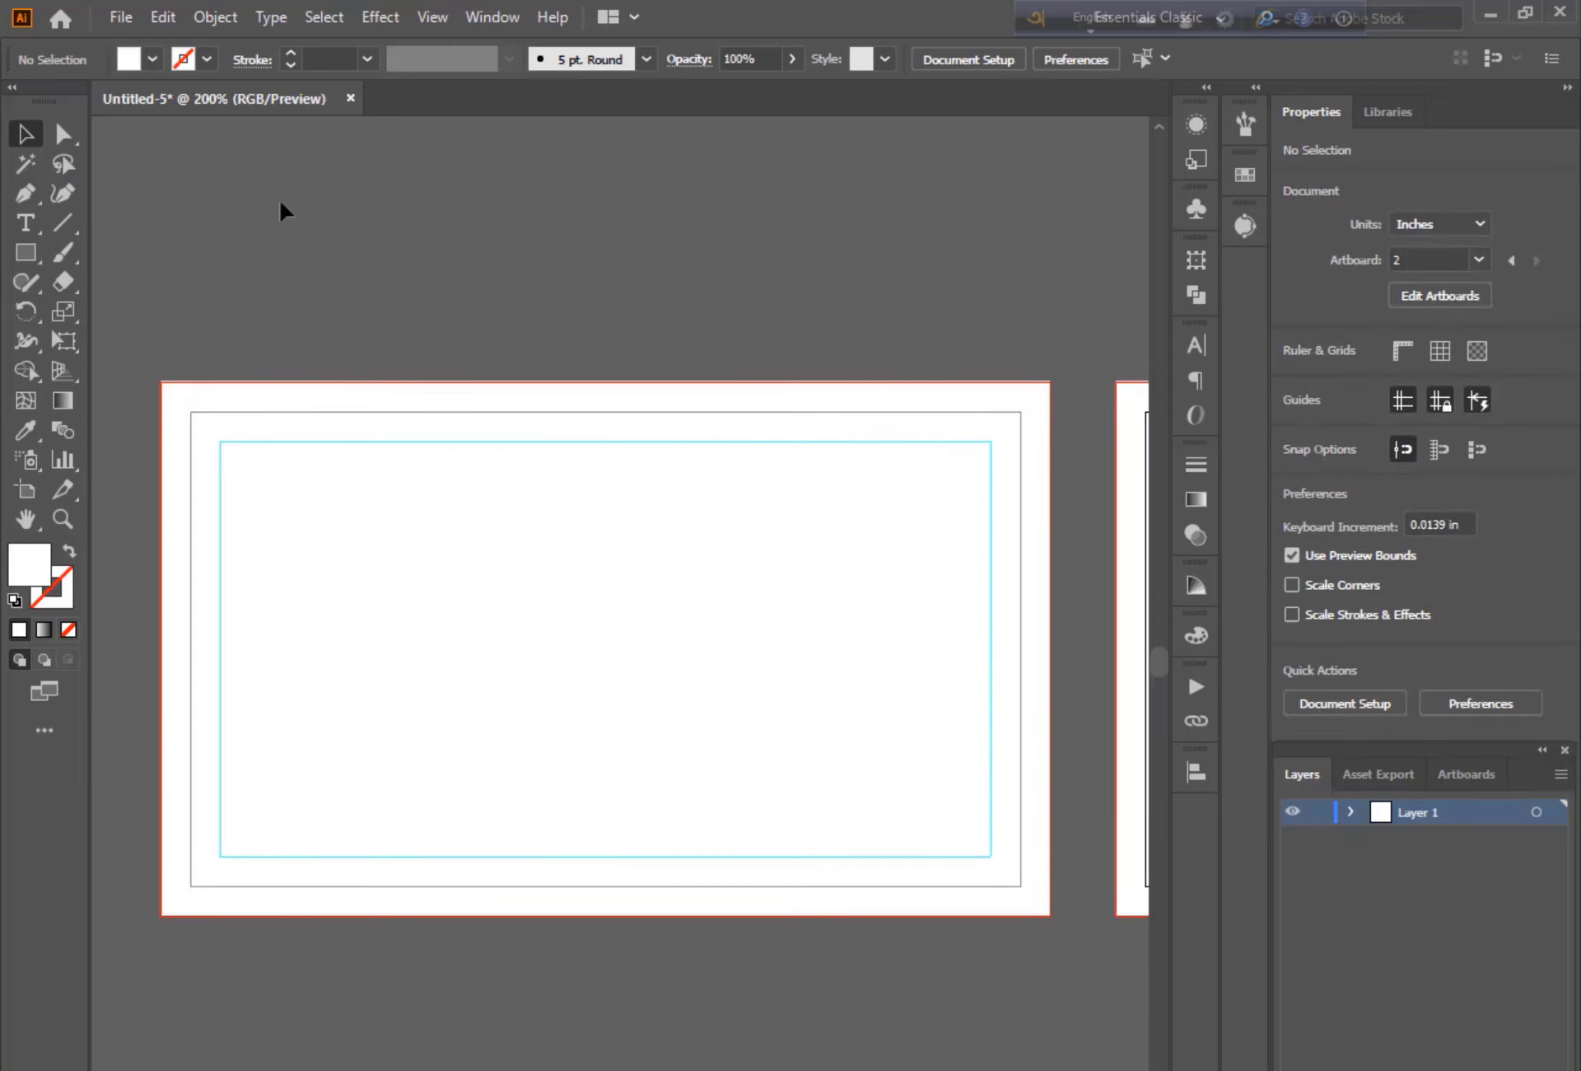
Place house and envelope icons from Web Icons and a phone icon from the Mobile library
{"action": "left_click", "coordinate": [486, 21]}
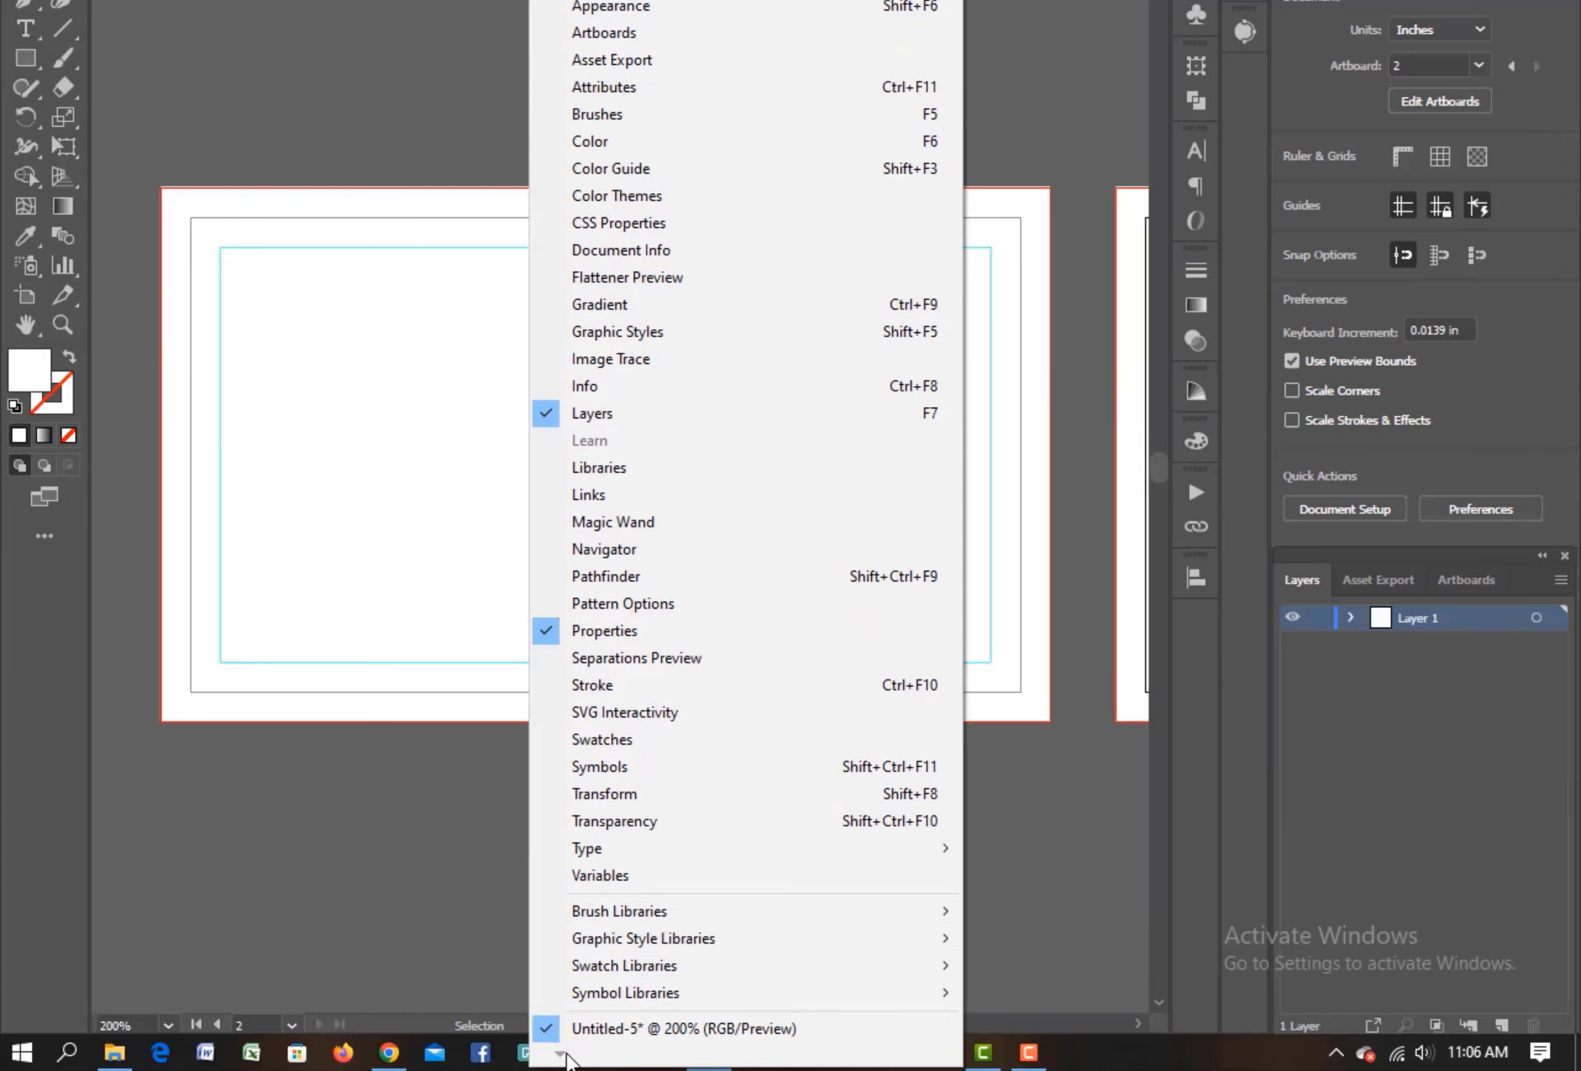
{"action": "mouse_move", "coordinate": [625, 991]}
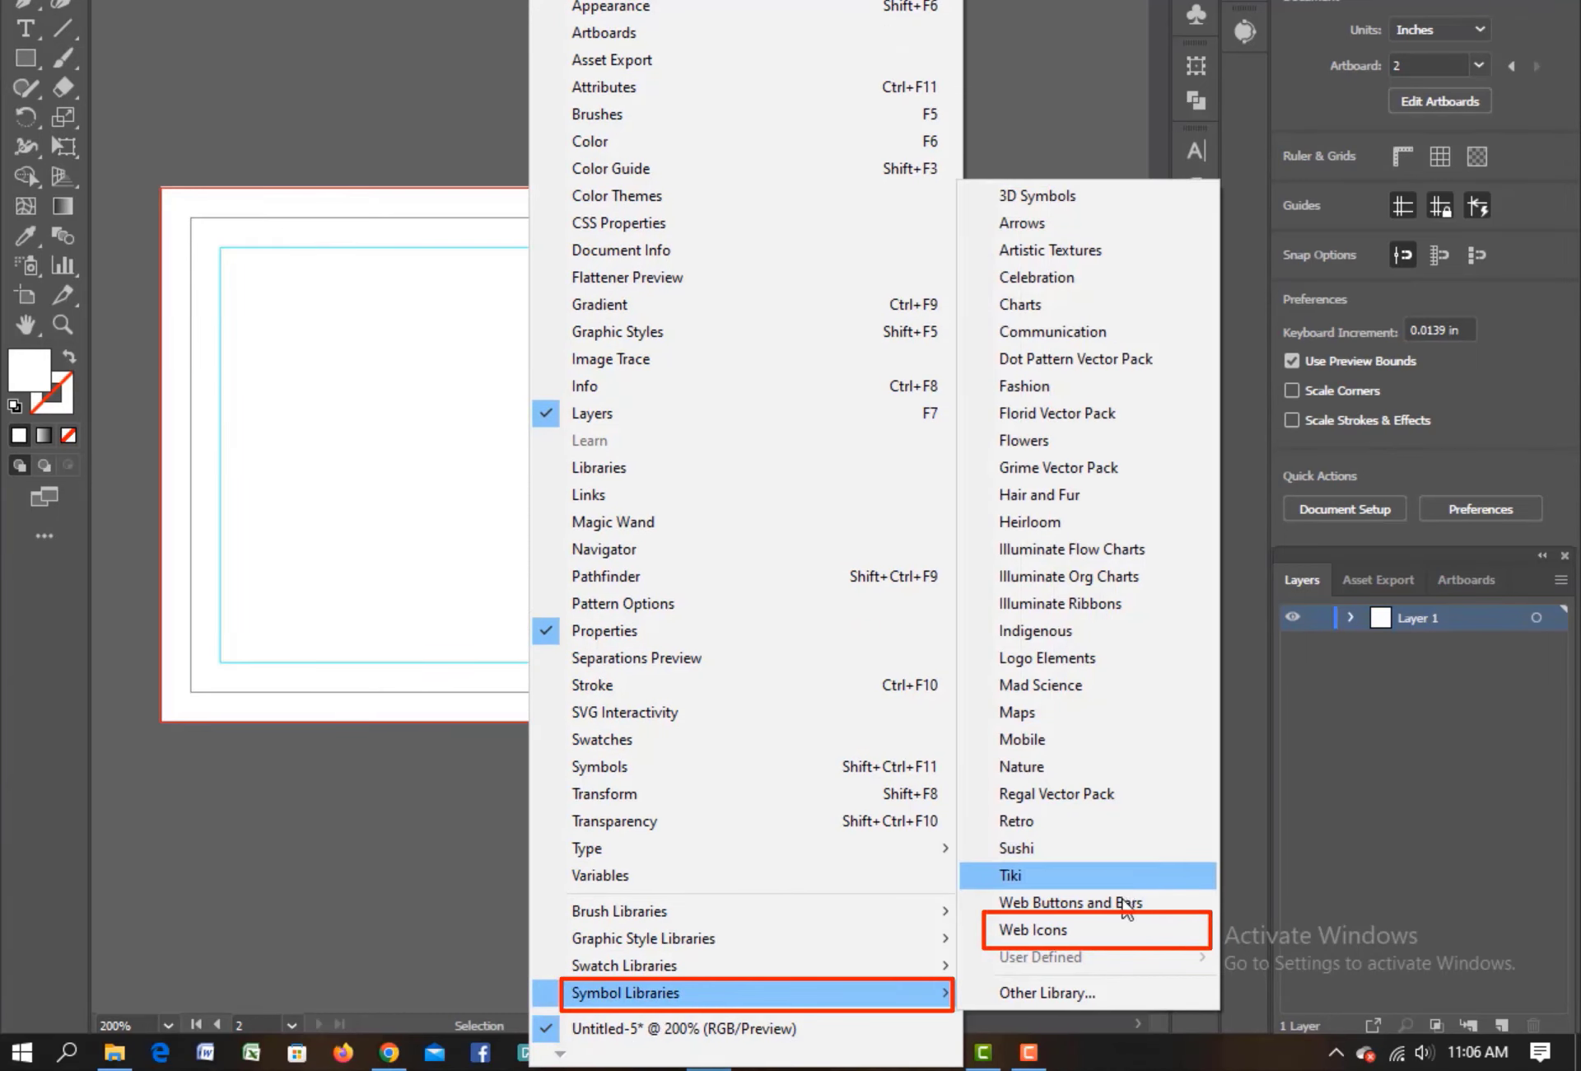
{"action": "left_click", "coordinate": [1119, 928]}
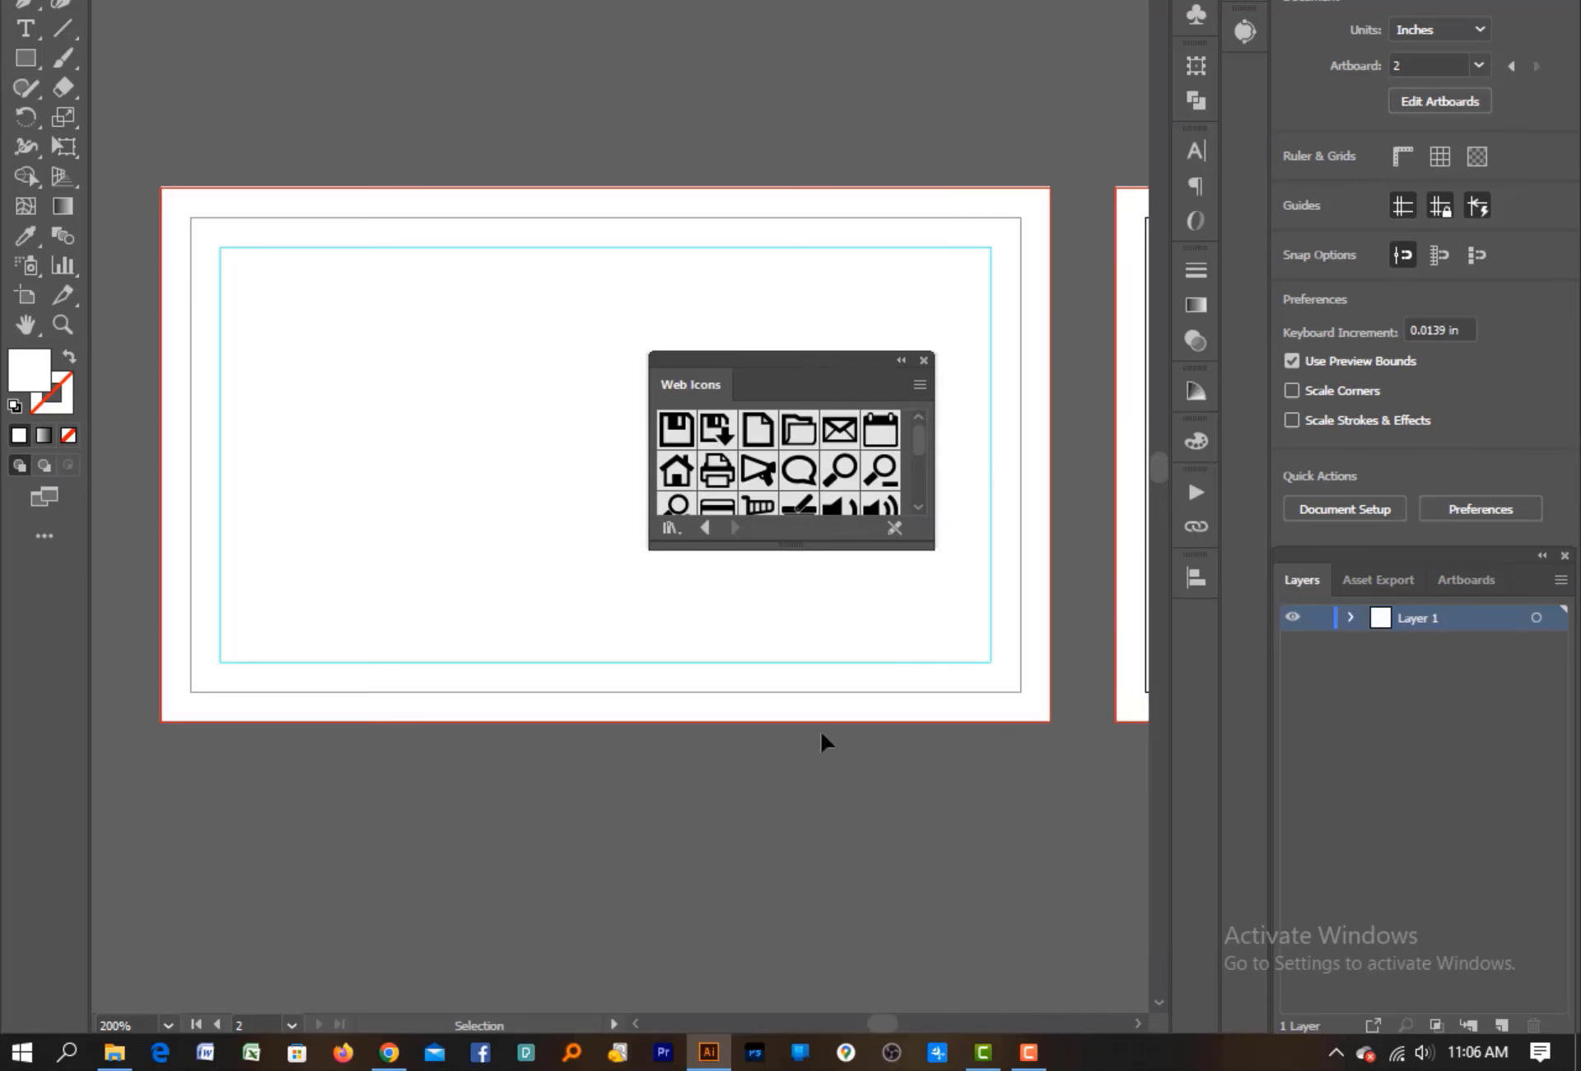
{"action": "left_click_drag", "start_coordinate": [785, 549], "coordinate": [791, 784]}
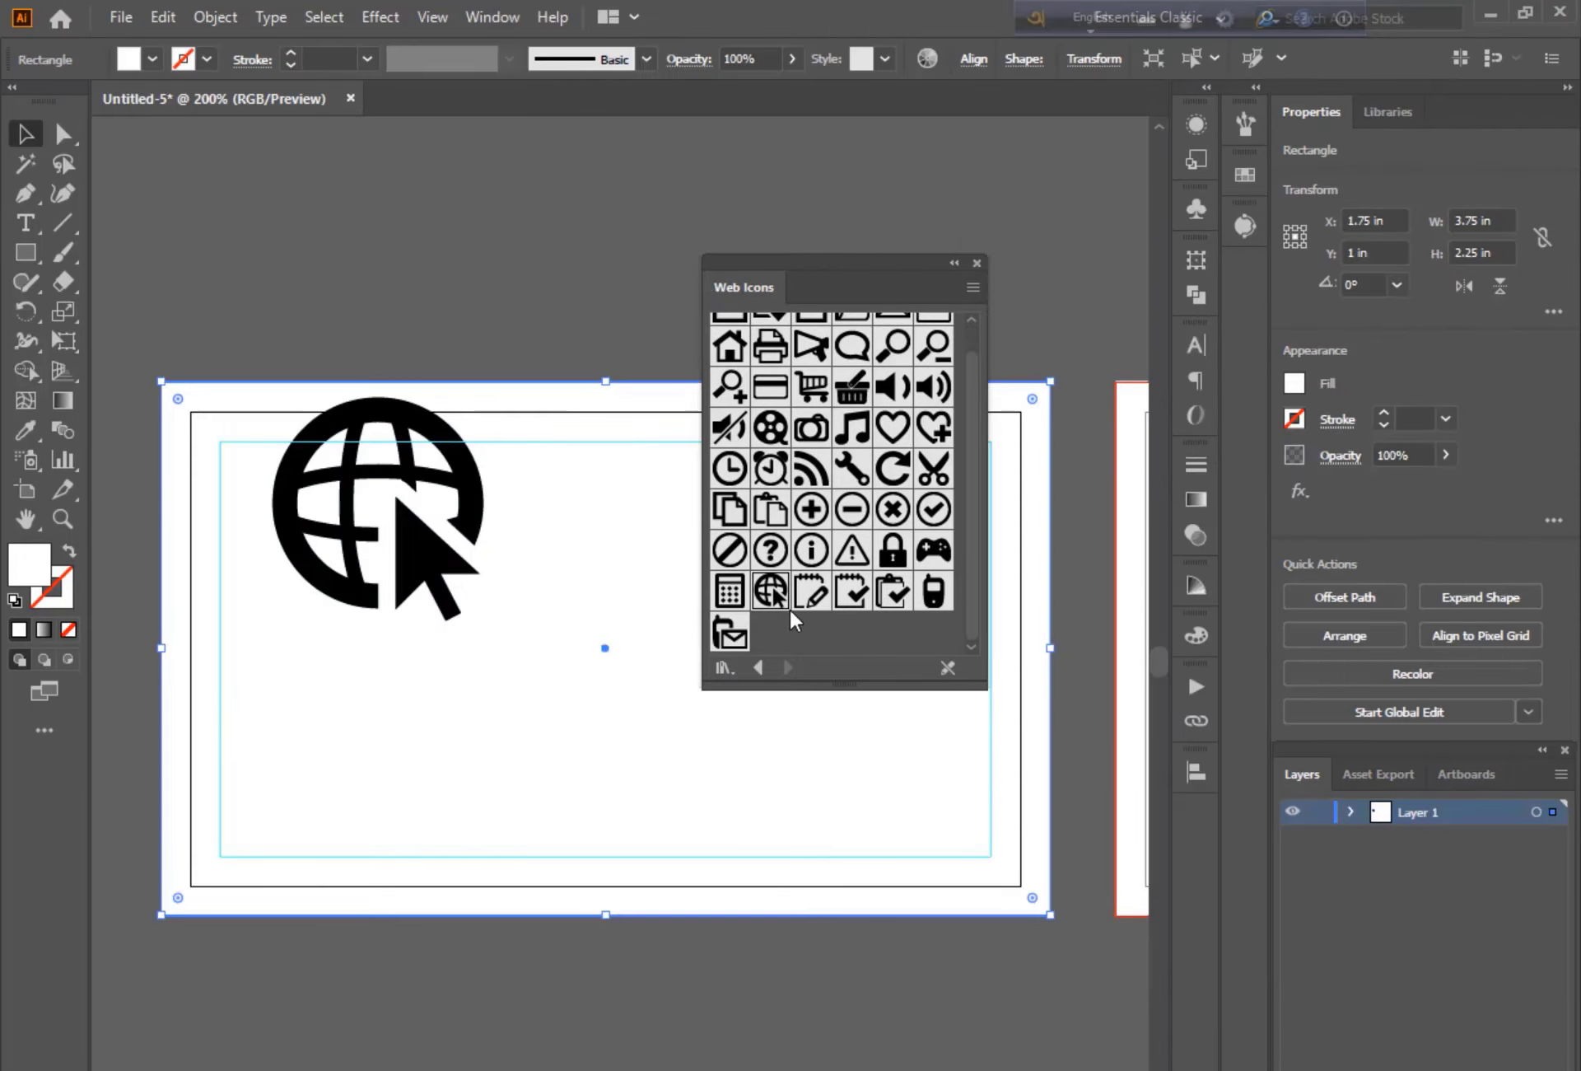
{"action": "left_click_drag", "start_coordinate": [729, 367], "coordinate": [416, 735]}
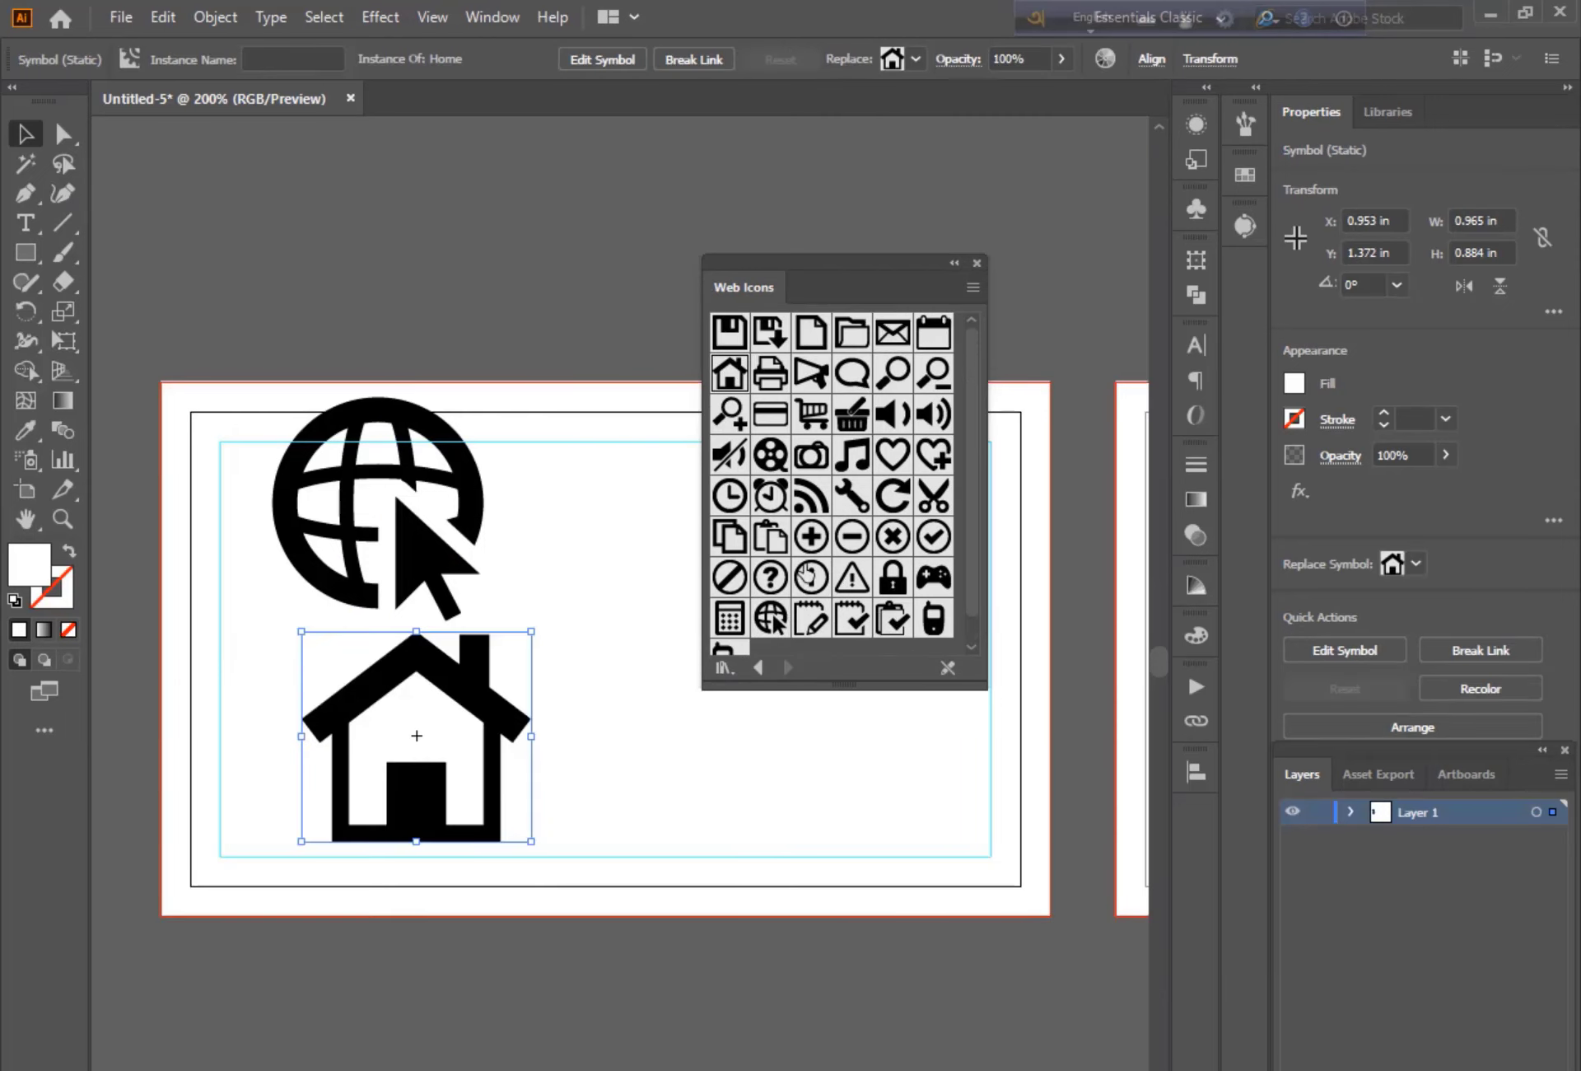
{"action": "left_click_drag", "start_coordinate": [894, 342], "coordinate": [605, 512]}
{"action": "left_click", "coordinate": [738, 1004]}
{"action": "scroll", "coordinate": [924, 613], "scroll_direction": "down", "scroll_amount": 1}
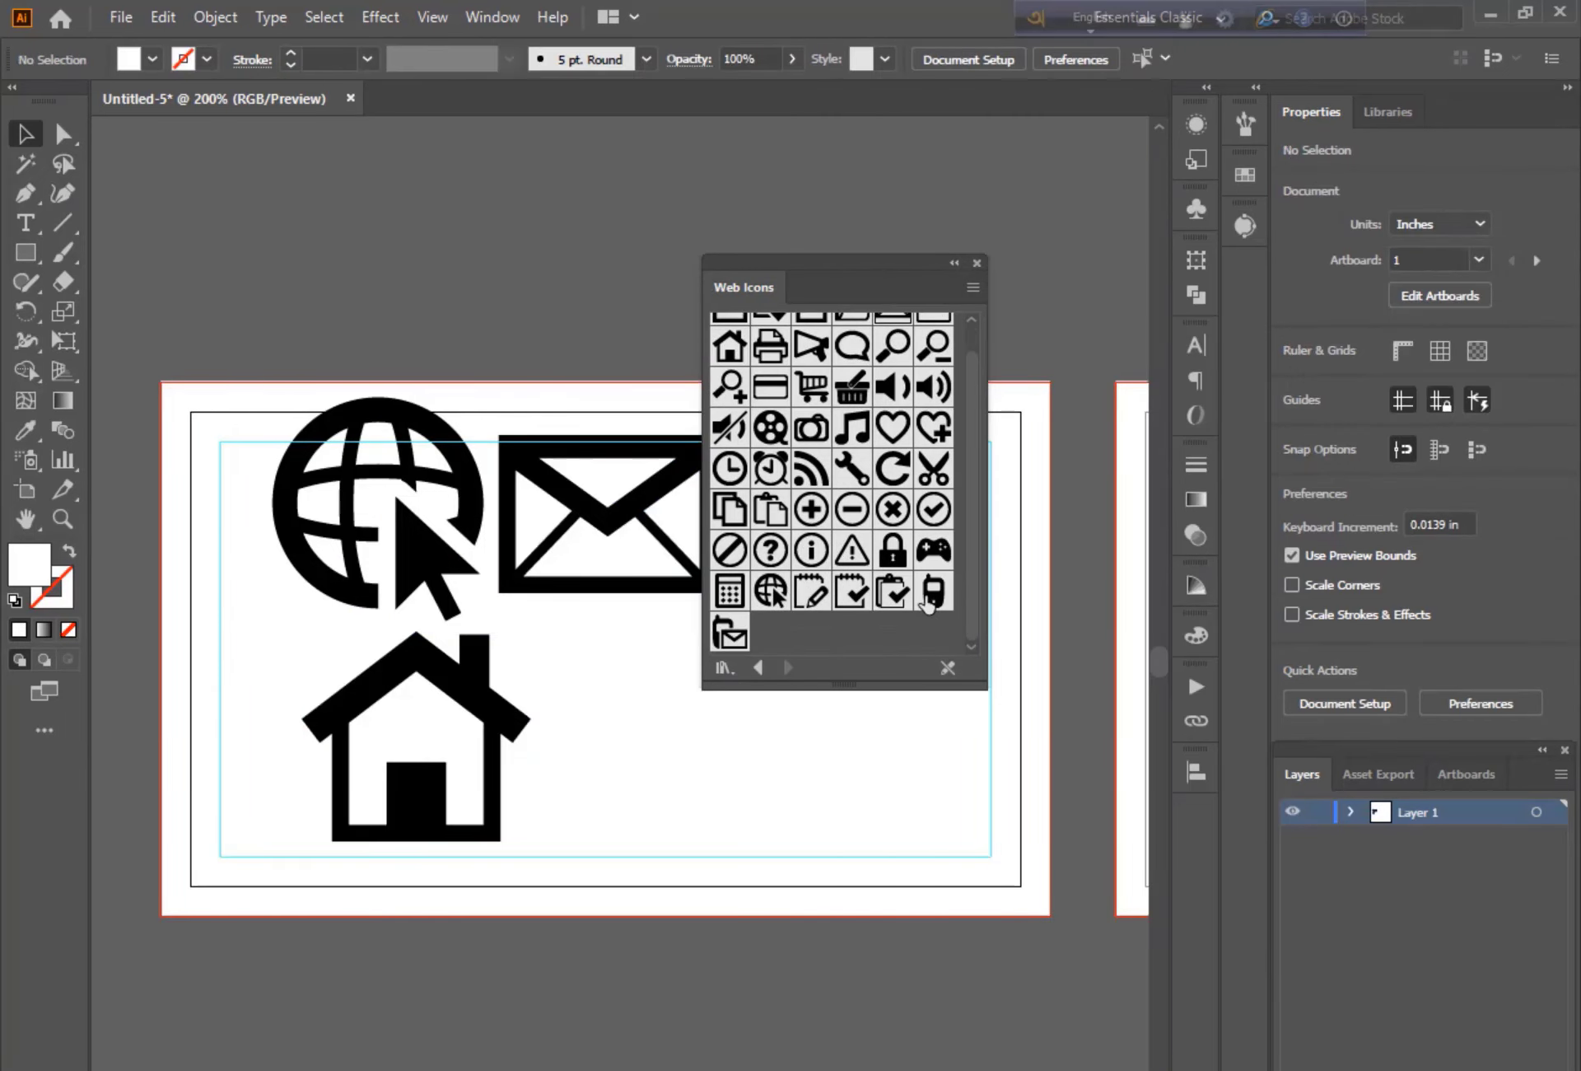
{"action": "left_click", "coordinate": [758, 667]}
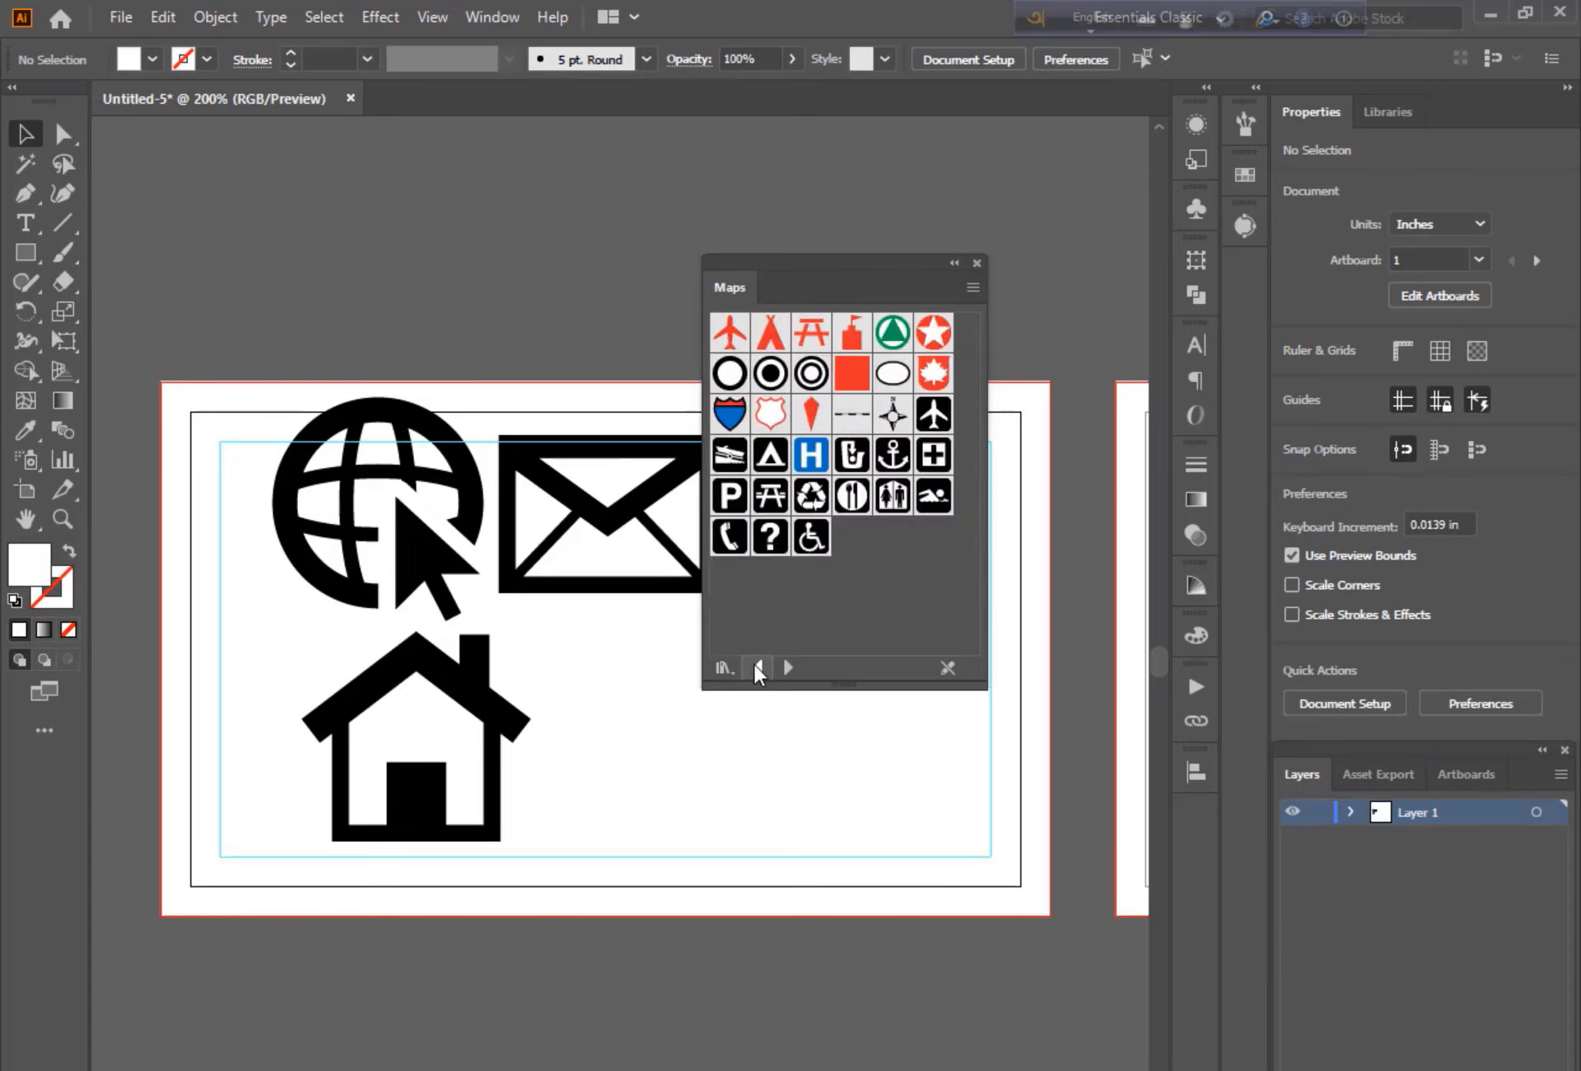
{"action": "left_click", "coordinate": [758, 667]}
{"action": "scroll", "coordinate": [815, 626], "scroll_direction": "down", "scroll_amount": 2}
{"action": "scroll", "coordinate": [854, 632], "scroll_direction": "down", "scroll_amount": 5}
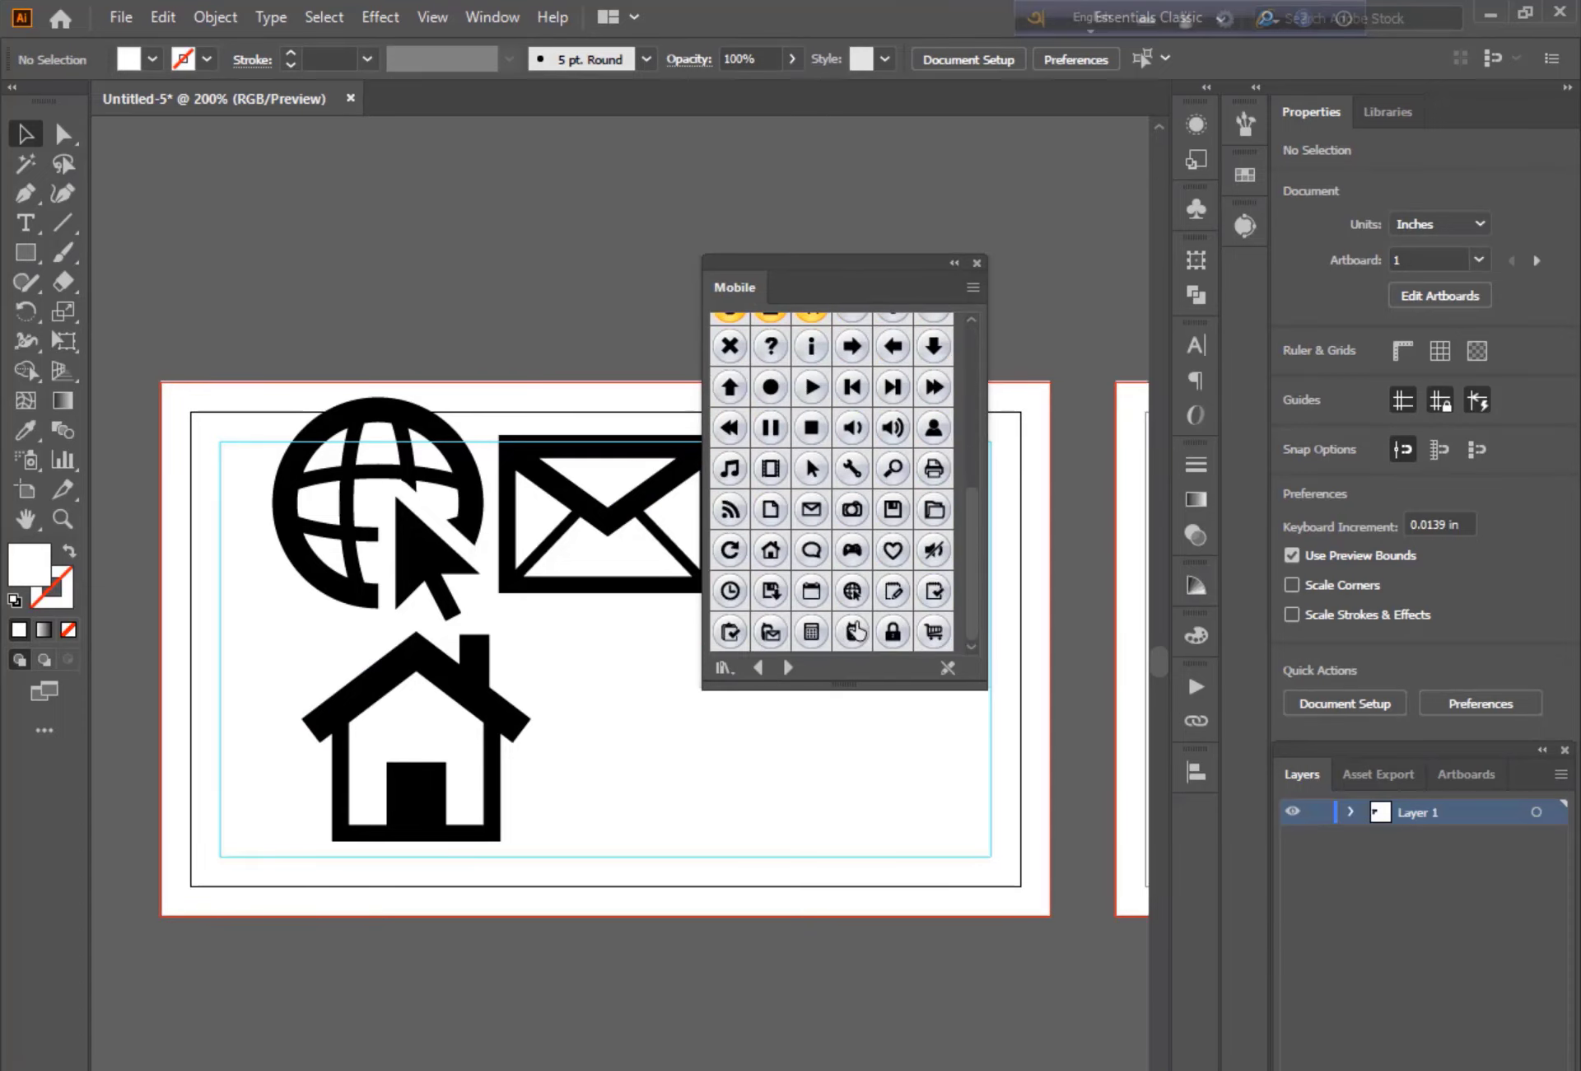
{"action": "left_click_drag", "start_coordinate": [854, 633], "coordinate": [657, 728]}
{"action": "left_click", "coordinate": [976, 263]}
Shrink the icons and stack house, globe and phone in a column at left
{"action": "key", "text": "ctrl+a"}
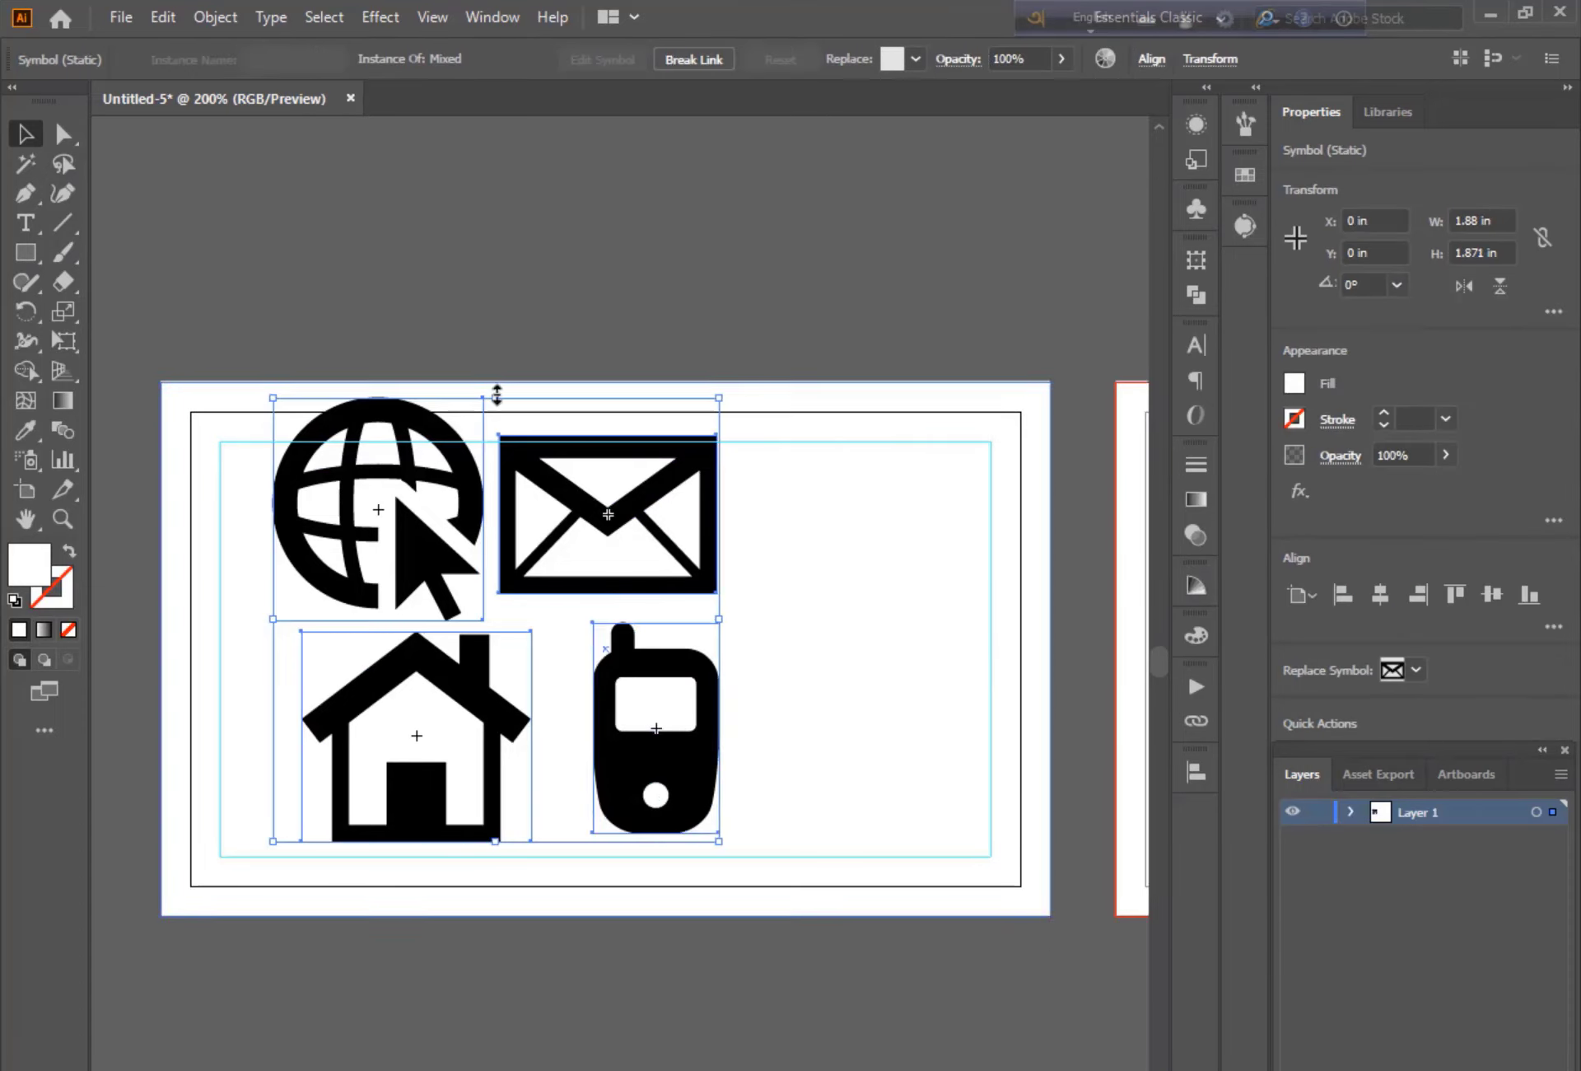
{"action": "left_click_drag", "start_coordinate": [497, 395], "coordinate": [496, 770]}
{"action": "key", "text": "ctrl+="}
{"action": "key", "text": "ctrl+="}
{"action": "key", "text": "ctrl+="}
{"action": "left_click_drag", "start_coordinate": [603, 577], "coordinate": [359, 501]}
{"action": "left_click_drag", "start_coordinate": [363, 577], "coordinate": [363, 637]}
{"action": "mouse_move", "coordinate": [607, 499]}
{"action": "left_mouse_down"}
{"action": "mouse_move", "coordinate": [508, 669]}
{"action": "mouse_move", "coordinate": [378, 763]}
{"action": "left_mouse_up"}
{"action": "left_click_drag", "start_coordinate": [675, 461], "coordinate": [362, 823]}
{"action": "left_click", "coordinate": [427, 876]}
{"action": "mouse_move", "coordinate": [696, 549]}
{"action": "left_mouse_down"}
{"action": "mouse_move", "coordinate": [366, 926]}
{"action": "mouse_move", "coordinate": [356, 838]}
{"action": "left_mouse_up"}
Delete the envelope icon and centre-align the remaining icons in one column
{"action": "key", "text": "Delete"}
{"action": "key", "text": "ctrl+a"}
{"action": "left_click", "coordinate": [1195, 771]}
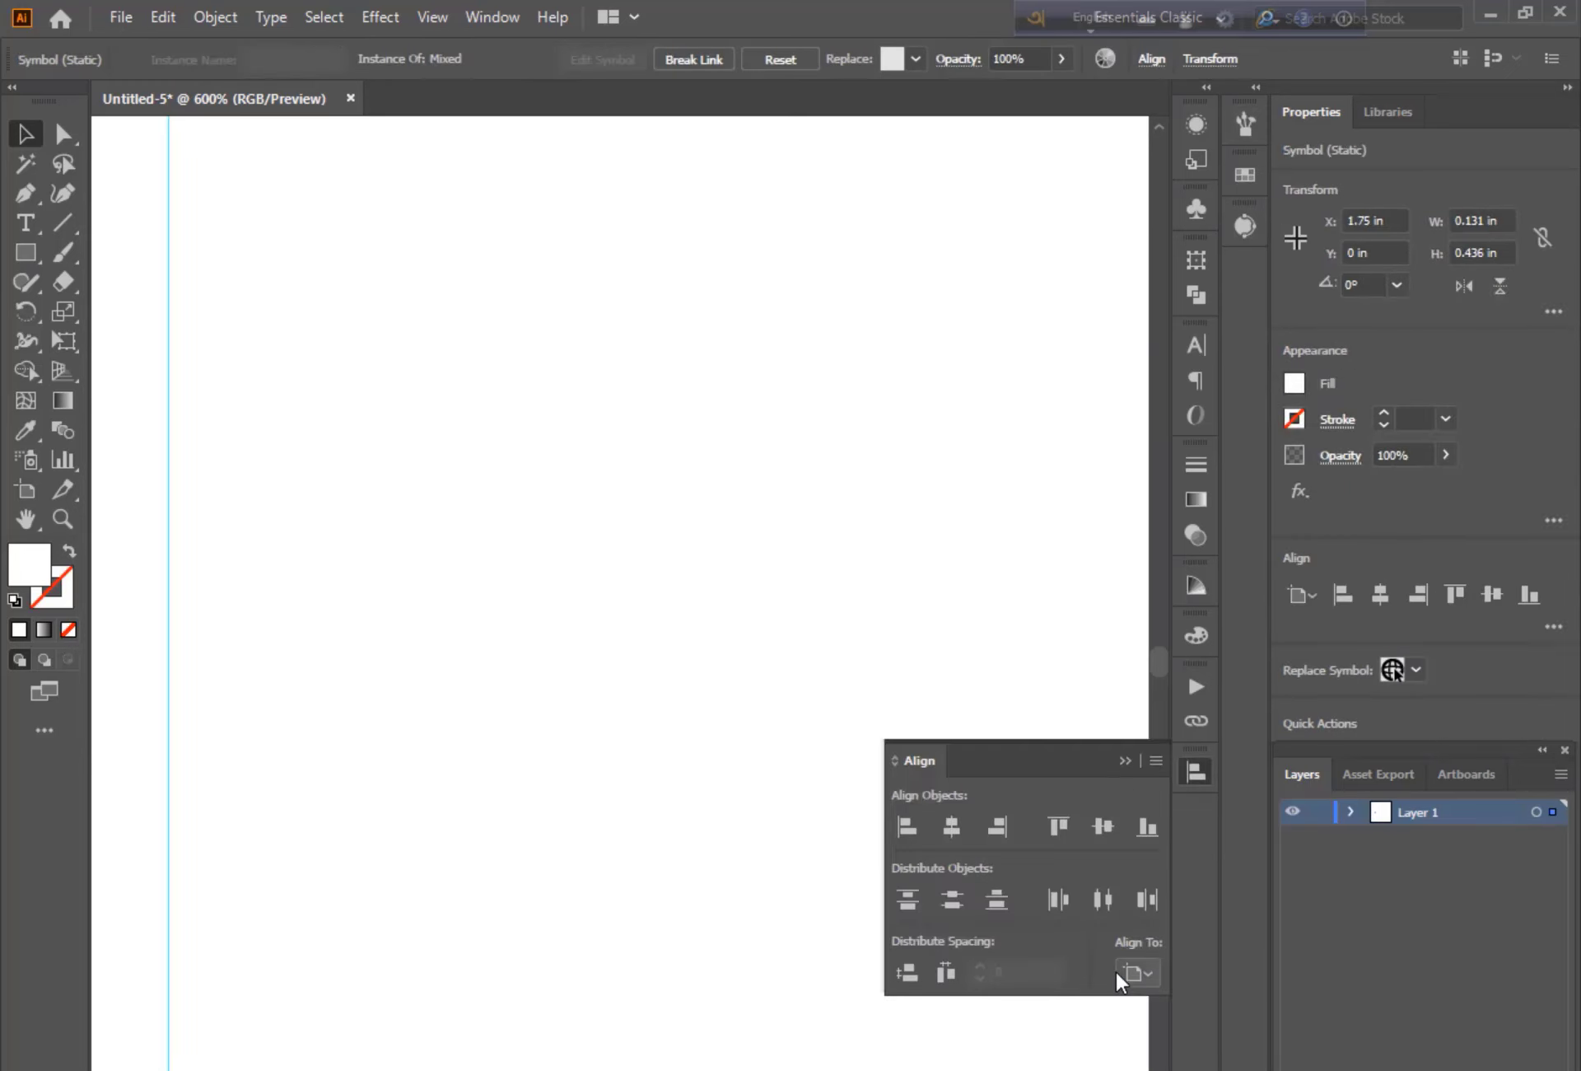
{"action": "left_click", "coordinate": [1133, 974]}
{"action": "left_click", "coordinate": [1149, 1021]}
Add two 6 pt 'our location her' text lines beside the icons
{"action": "key", "text": "t"}
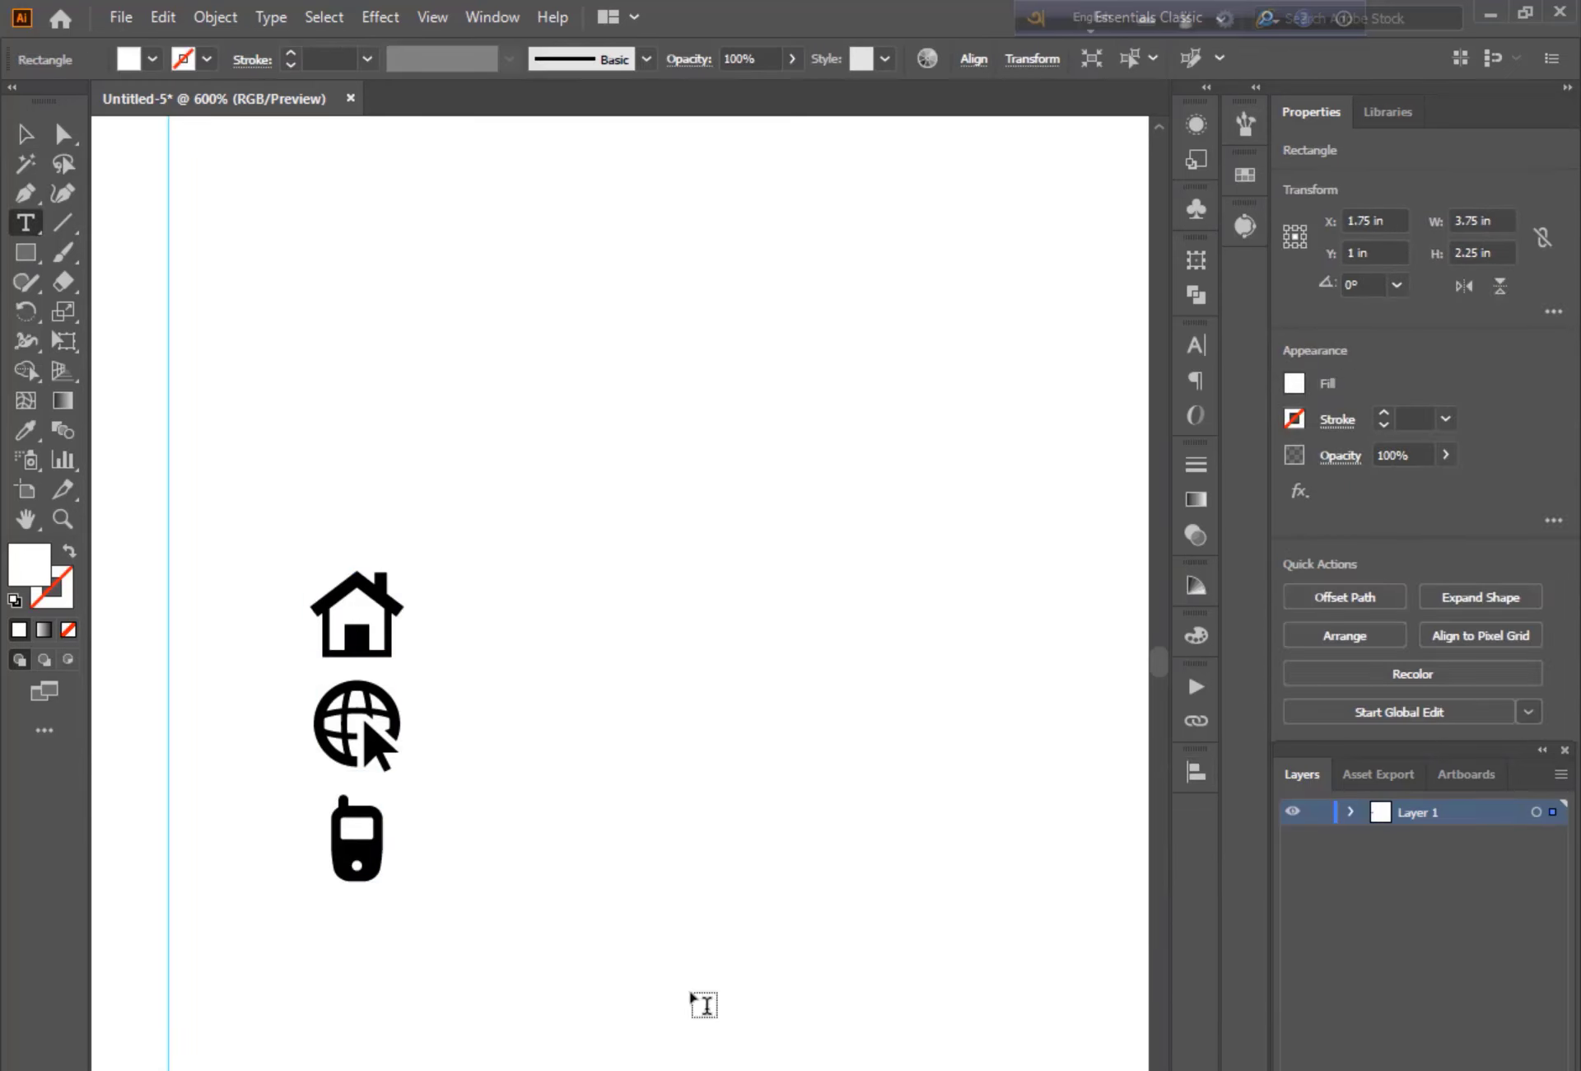
{"action": "left_click", "coordinate": [432, 618]}
{"action": "key", "text": "BackSpace"}
{"action": "left_click", "coordinate": [1398, 654]}
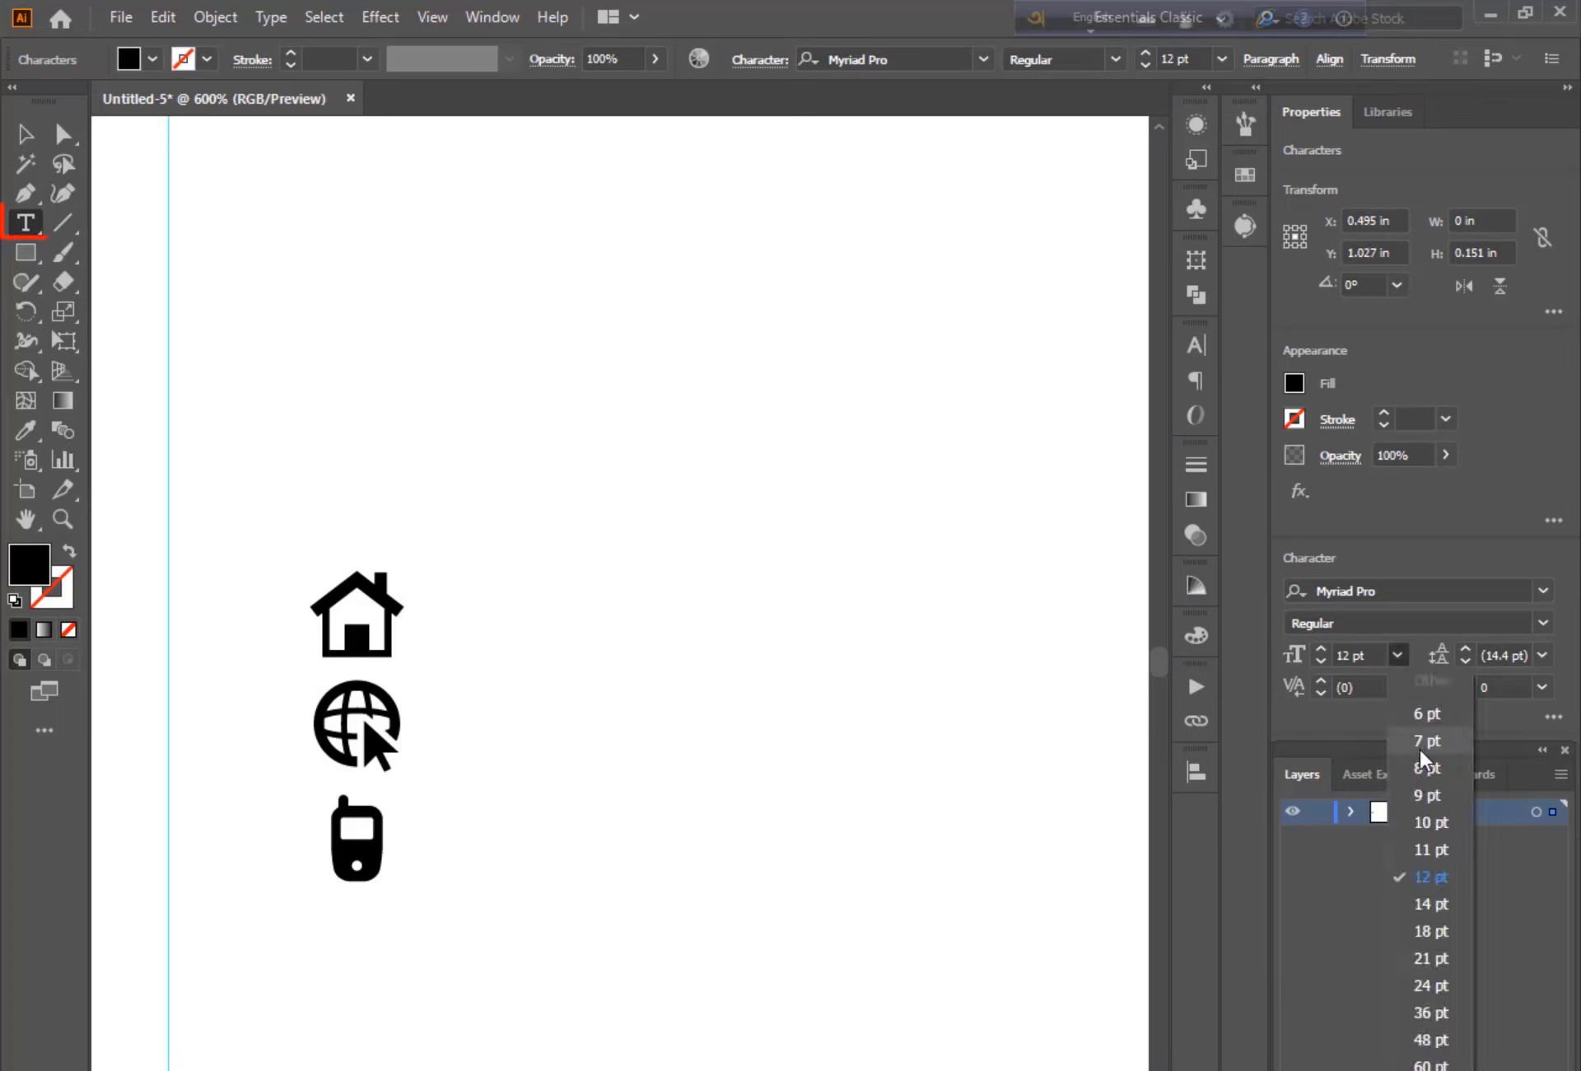
{"action": "left_click", "coordinate": [1427, 713]}
{"action": "type", "text": "our lo"}
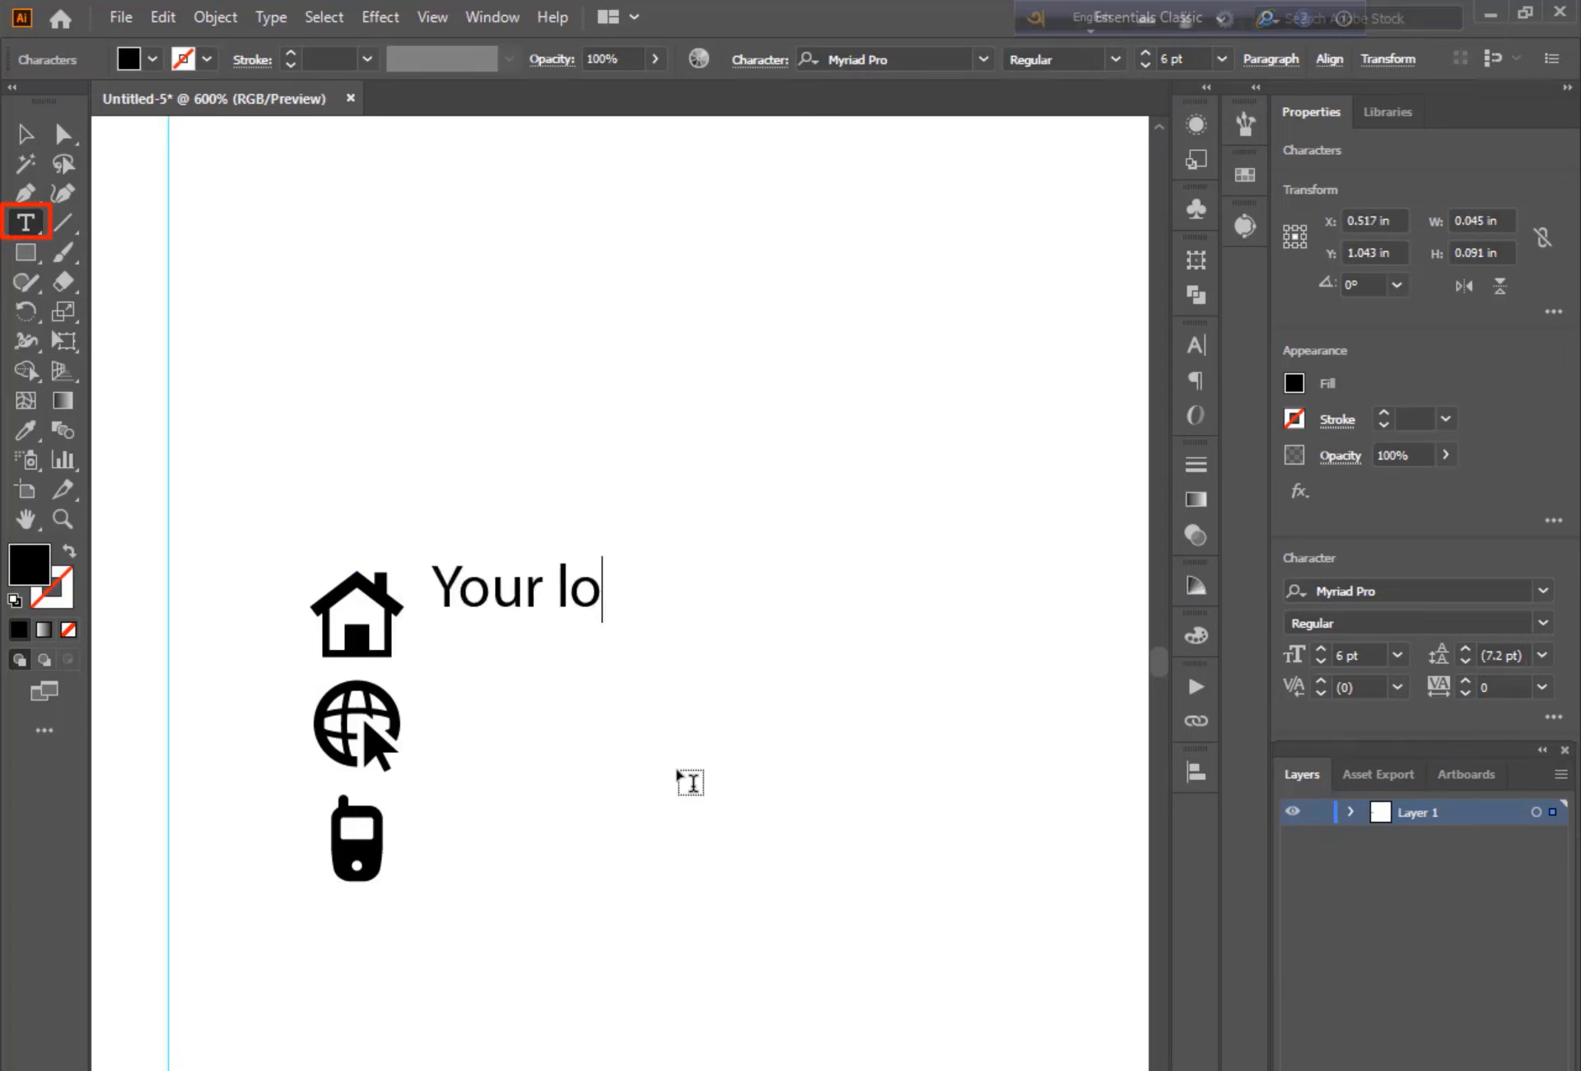
{"action": "type", "text": "cation here"}
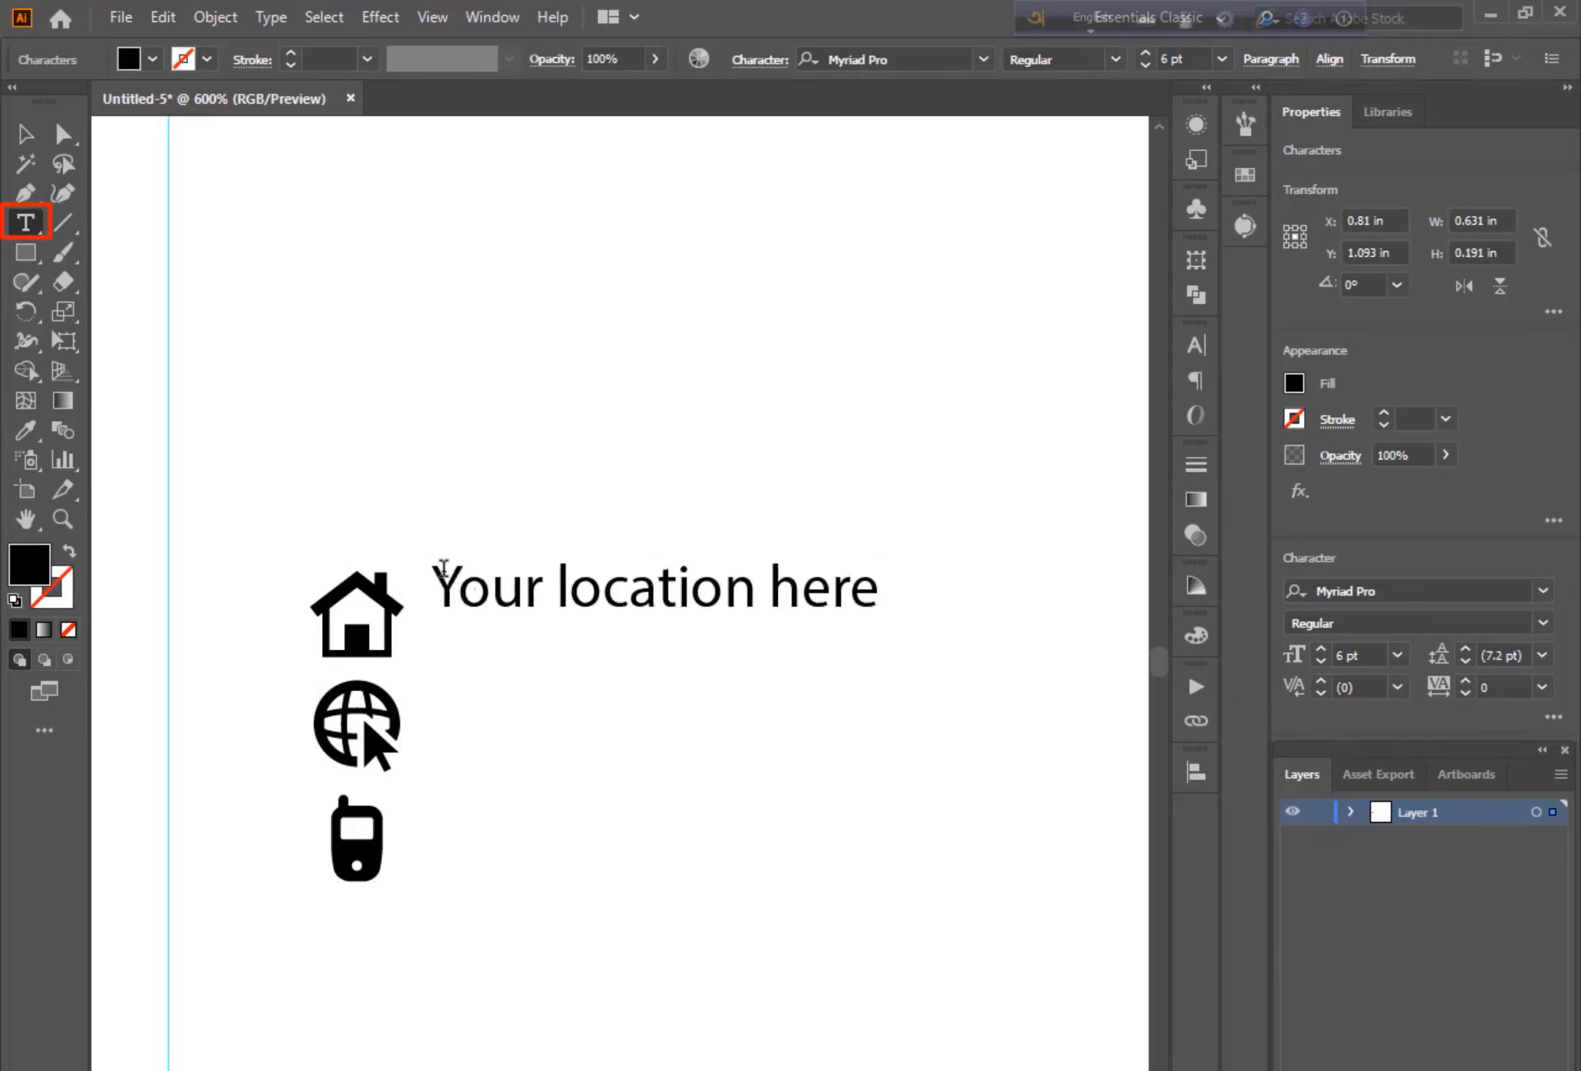
{"action": "key", "text": "ctrl+a"}
{"action": "key", "text": "ctrl+c"}
{"action": "key", "text": "Right"}
{"action": "key", "text": "Return"}
{"action": "key", "text": "ctrl+v"}
{"action": "key", "text": "Escape"}
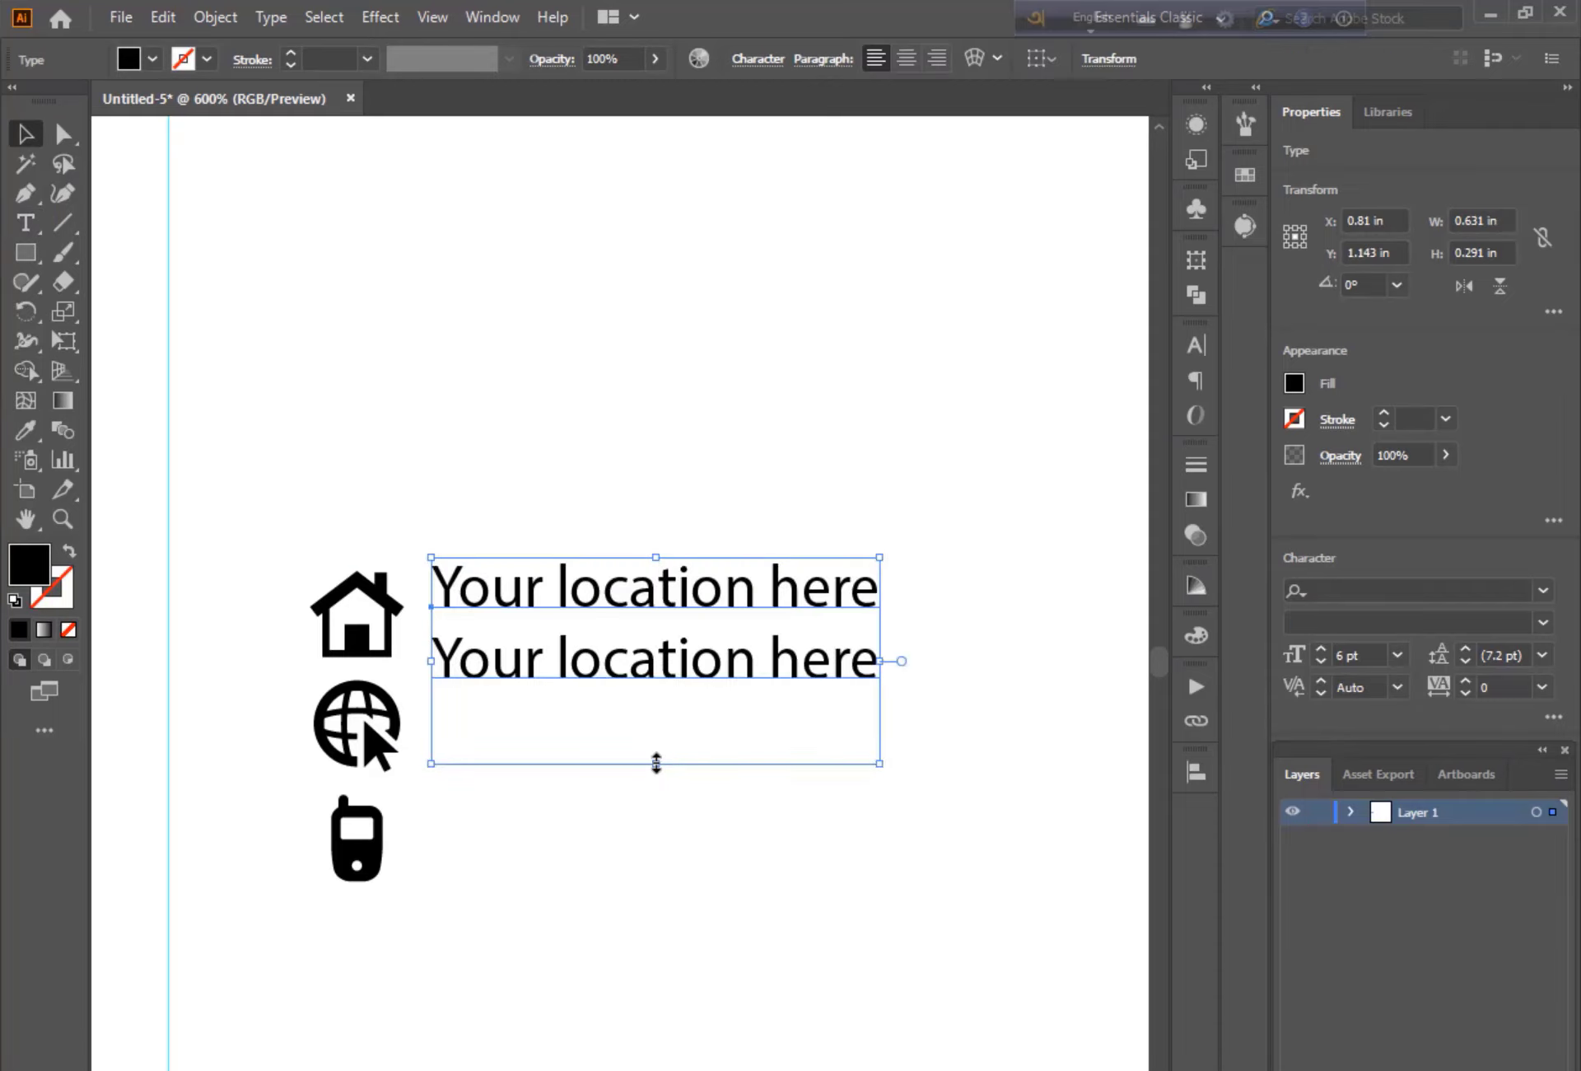
Set the contact text font to Roboto Bold
{"action": "key", "text": "ctrl+alt+shift+m"}
{"action": "type", "text": "roboto"}
{"action": "key", "text": "Return"}
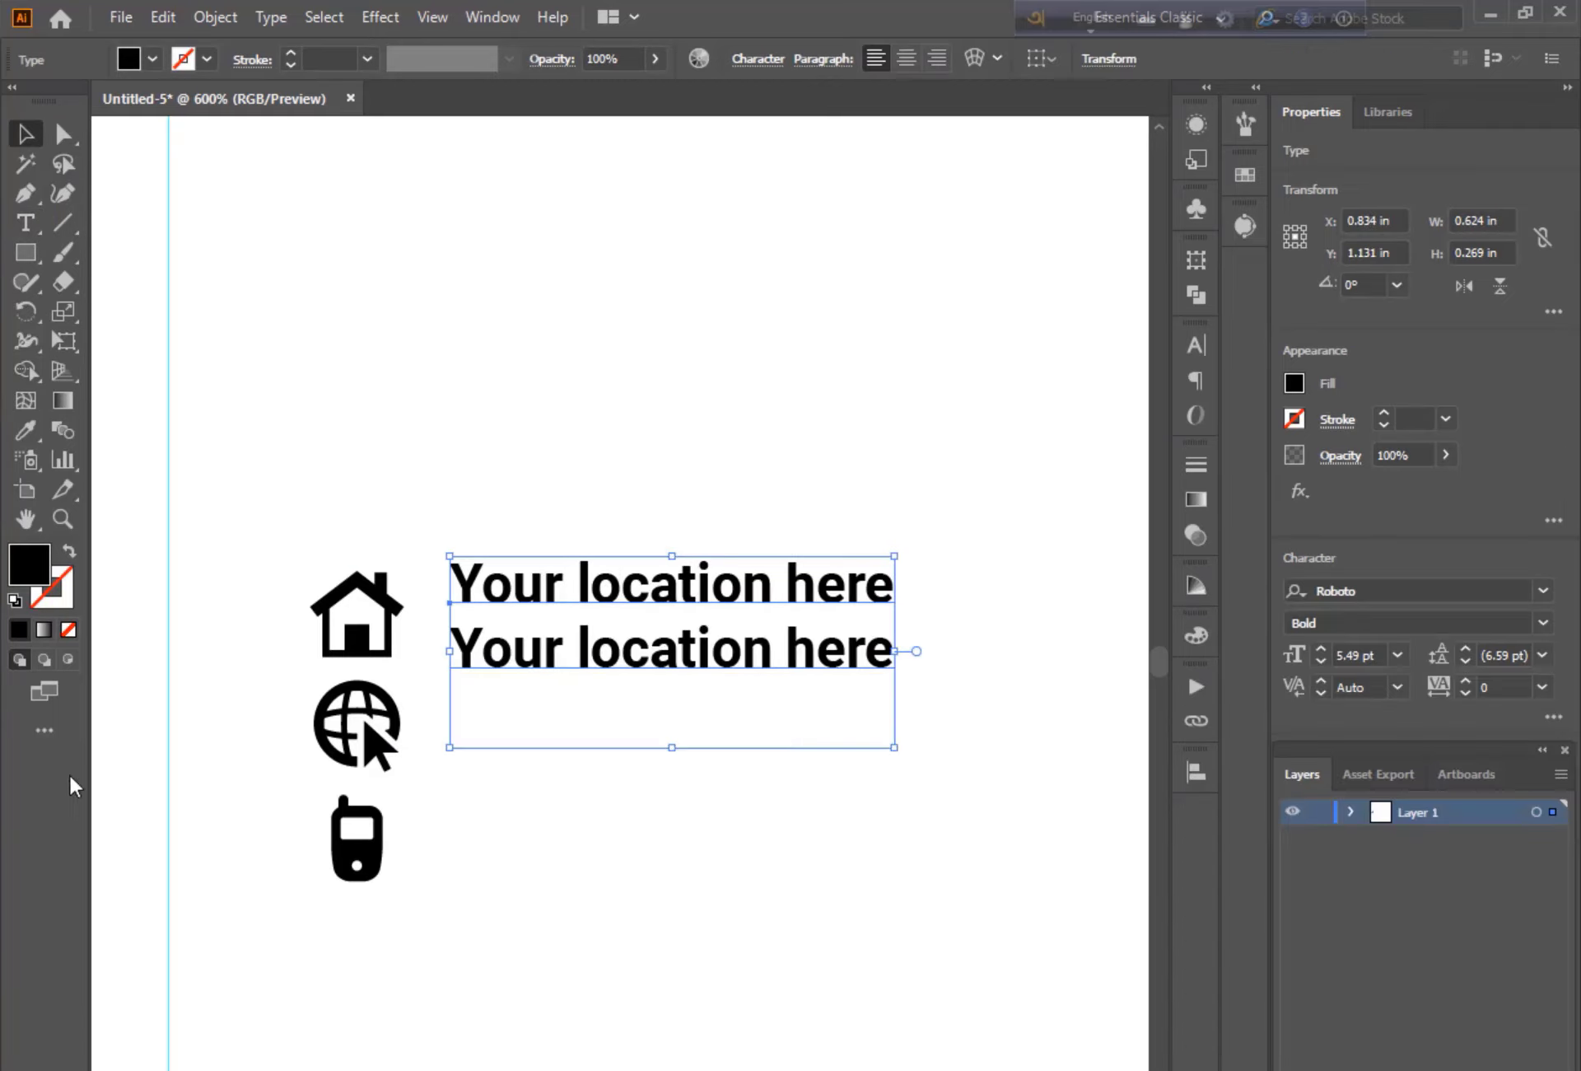
{"action": "double_click", "coordinate": [537, 647]}
{"action": "left_click_drag", "start_coordinate": [618, 657], "coordinate": [610, 770]}
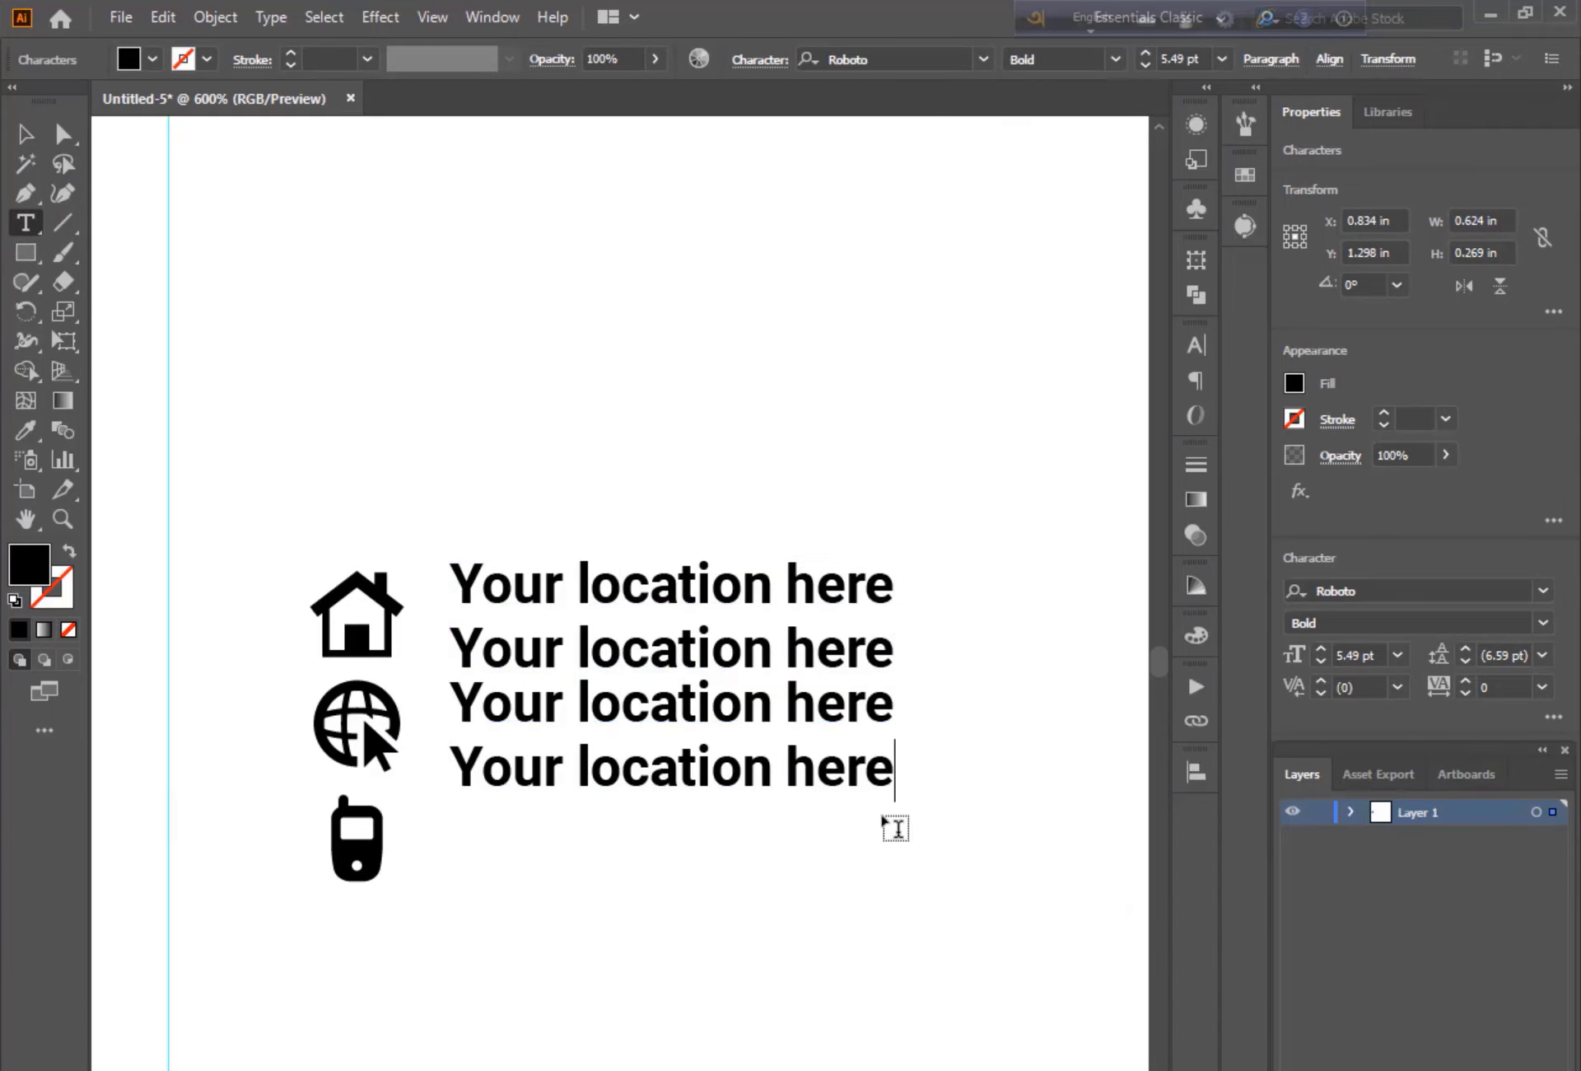
{"action": "key", "text": "ctrl+z"}
{"action": "type", "text": "youremail@"}
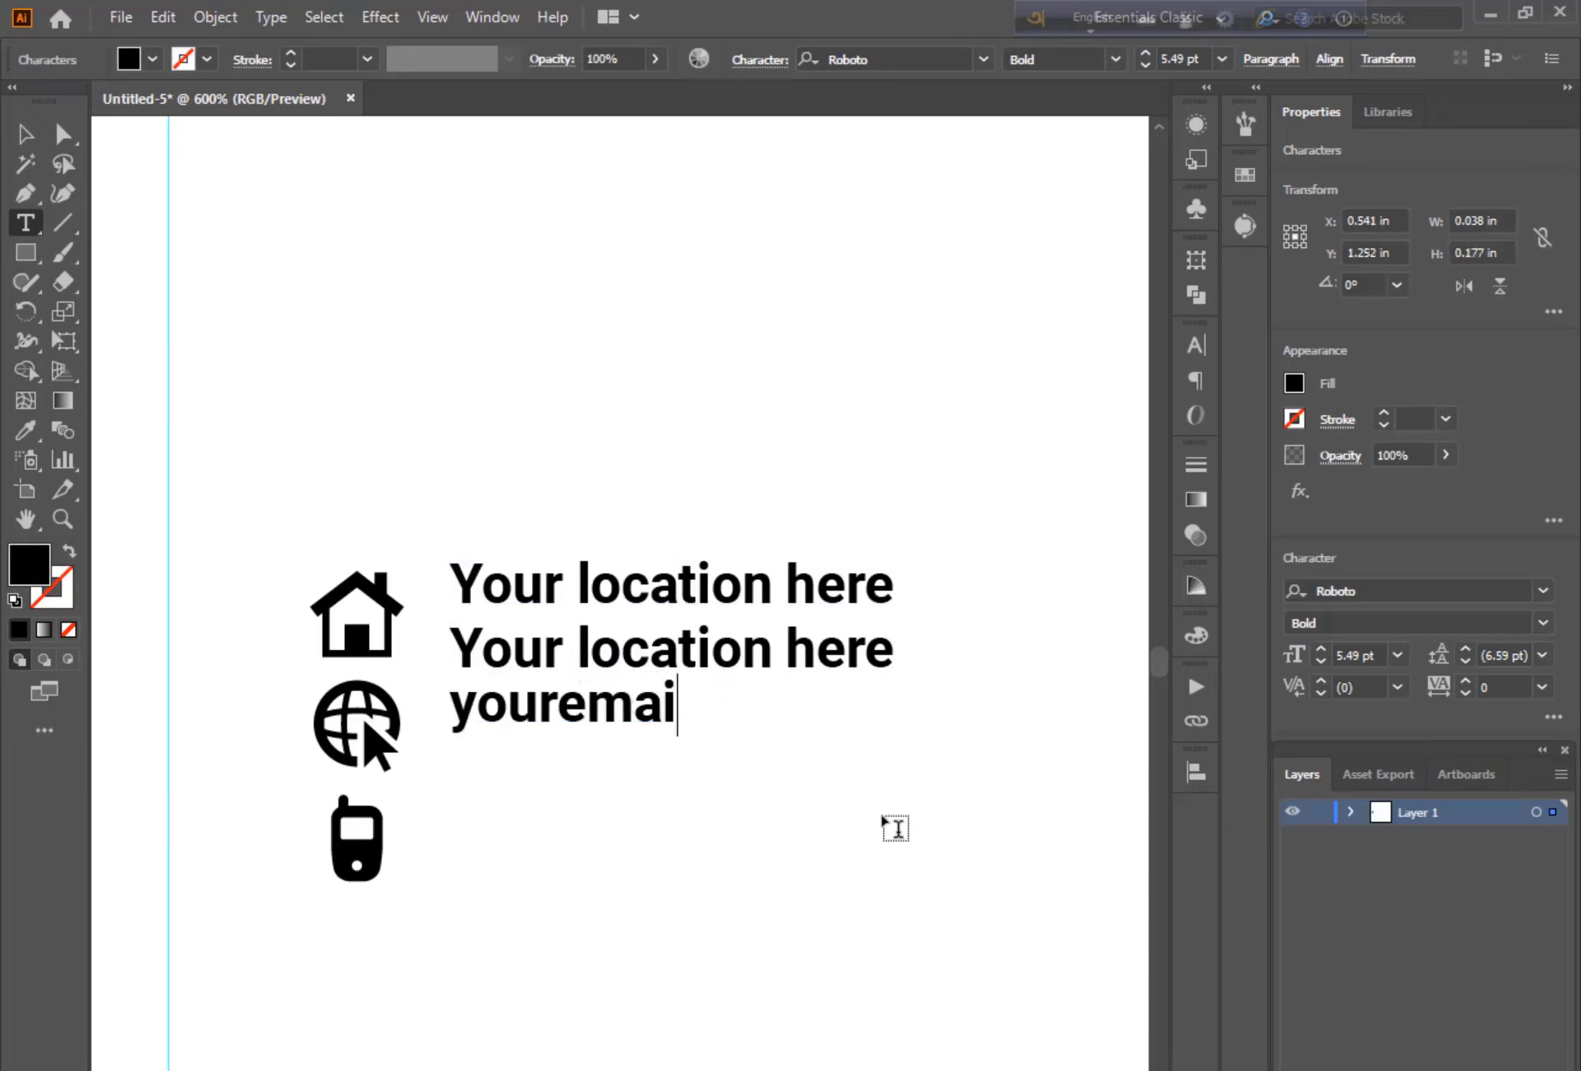
{"action": "type", "text": "gmail.com"}
{"action": "key", "text": "Return"}
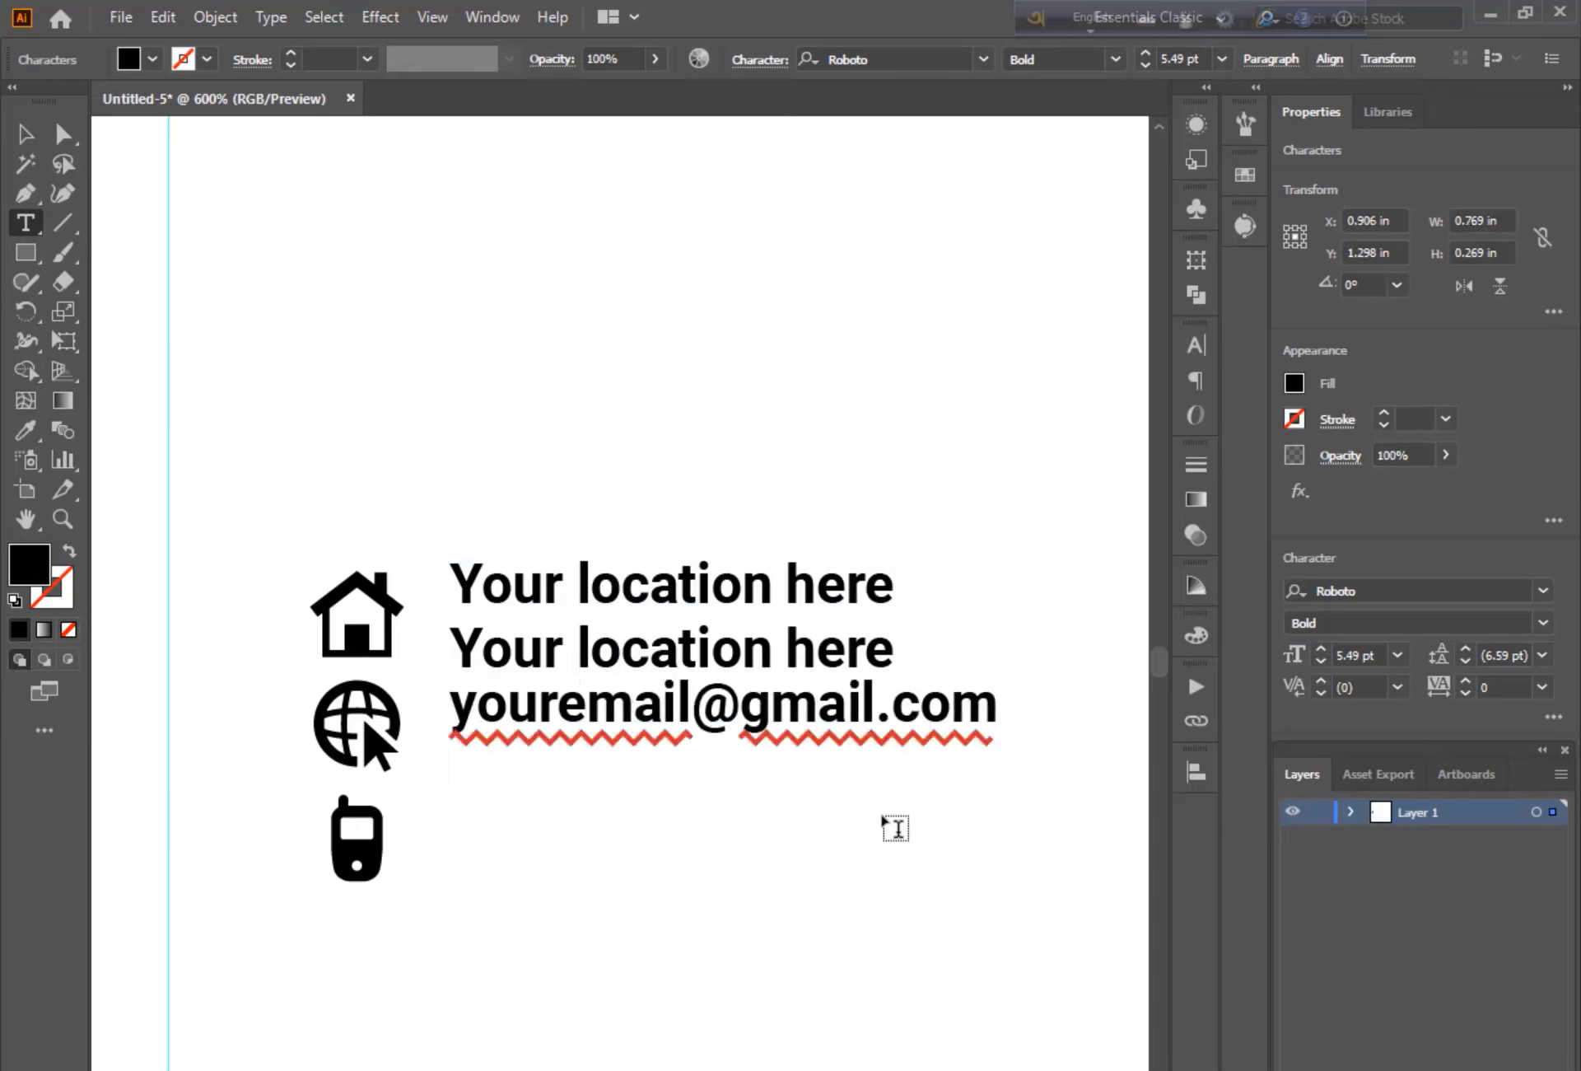
{"action": "type", "text": "www.website.com"}
{"action": "key", "text": "Escape"}
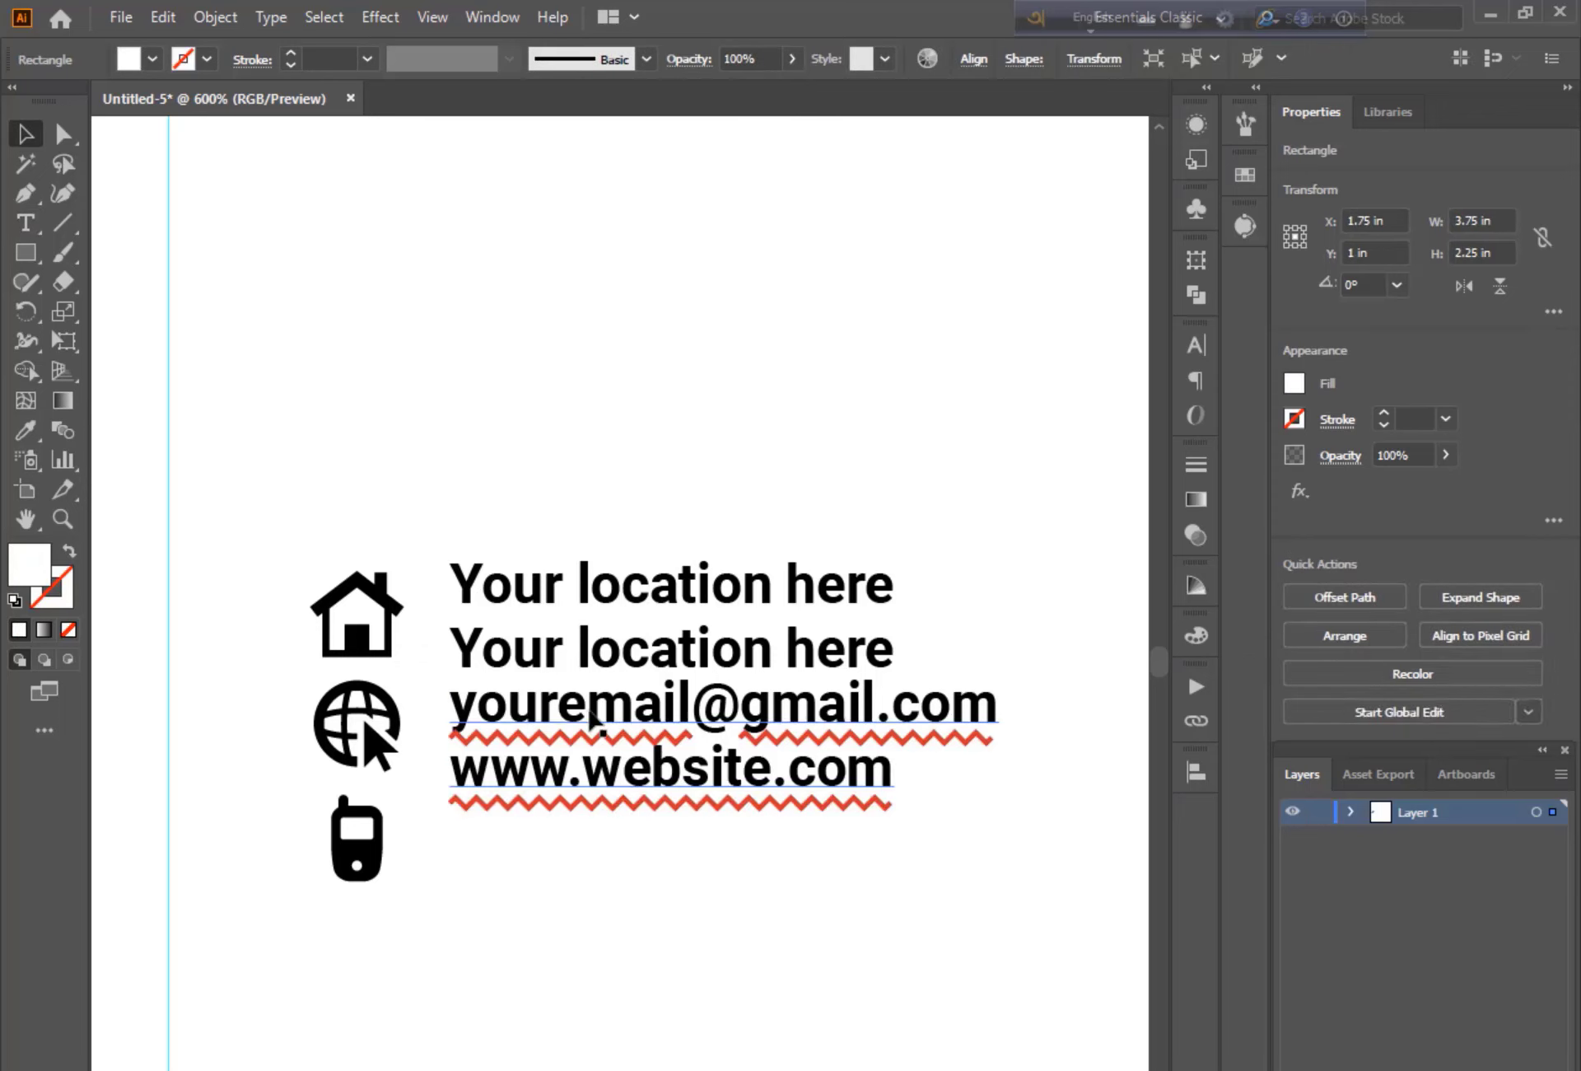
{"action": "left_click_drag", "start_coordinate": [606, 952], "coordinate": [605, 1057]}
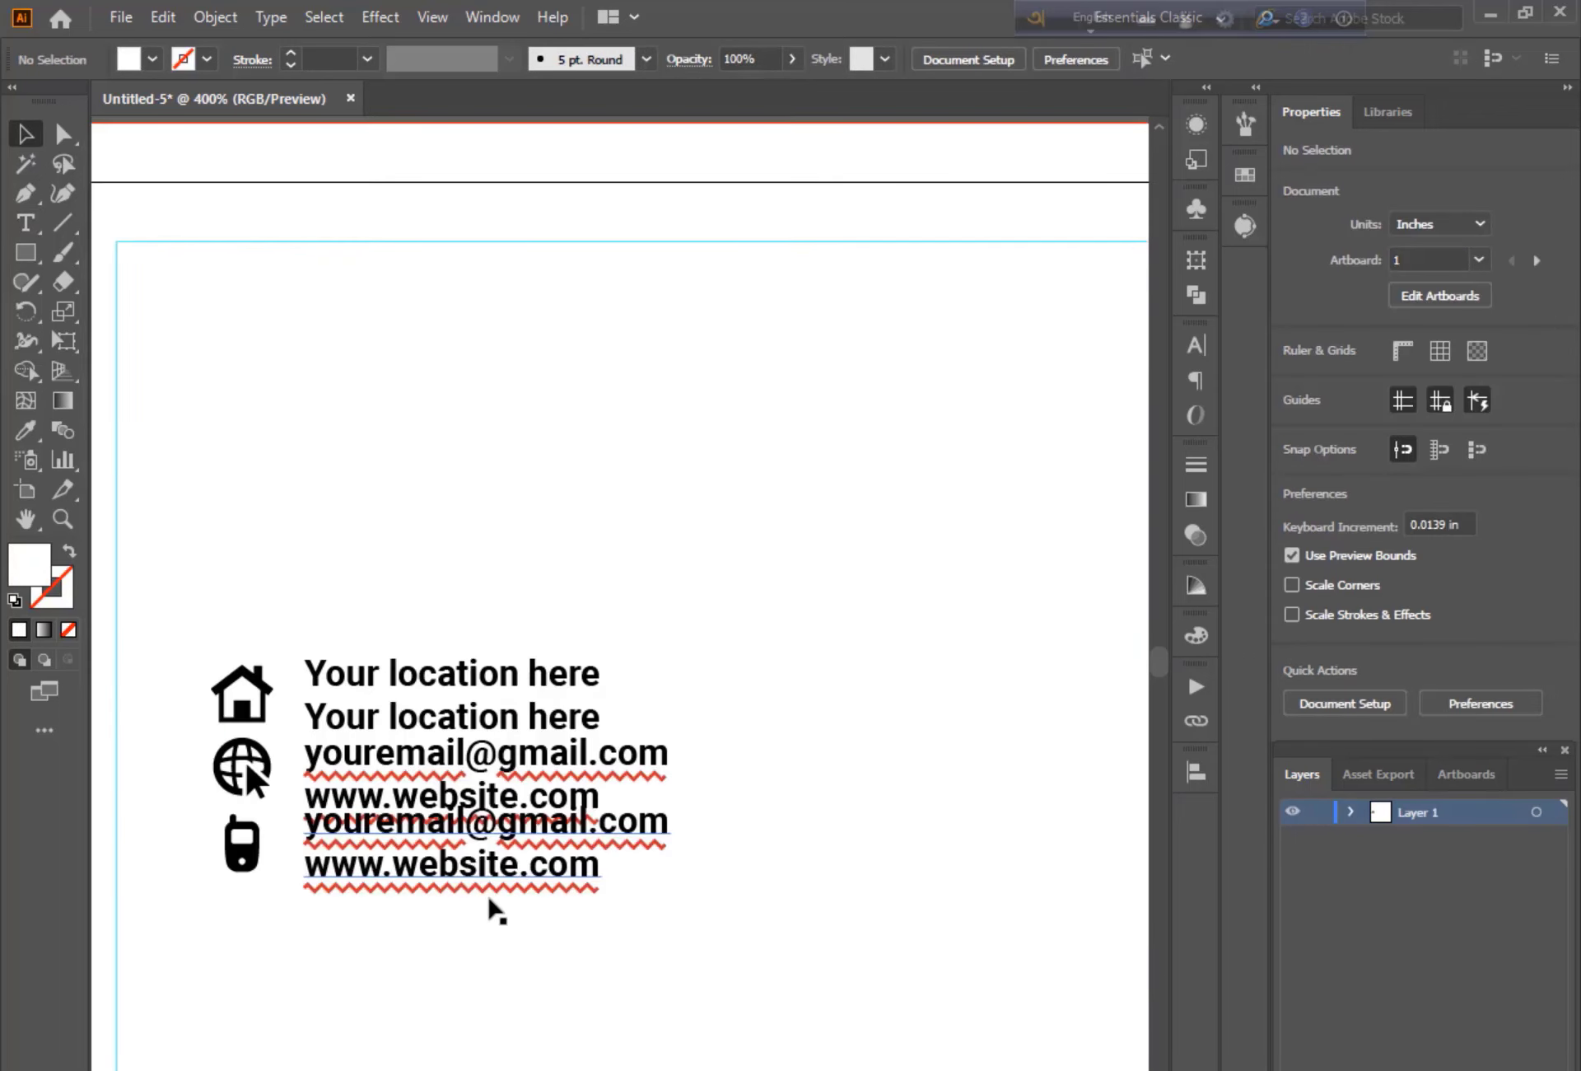
{"action": "key", "text": "ctrl+z"}
{"action": "key", "text": "ctrl+z"}
{"action": "key", "text": "ctrl+z"}
{"action": "key", "text": "ctrl+z"}
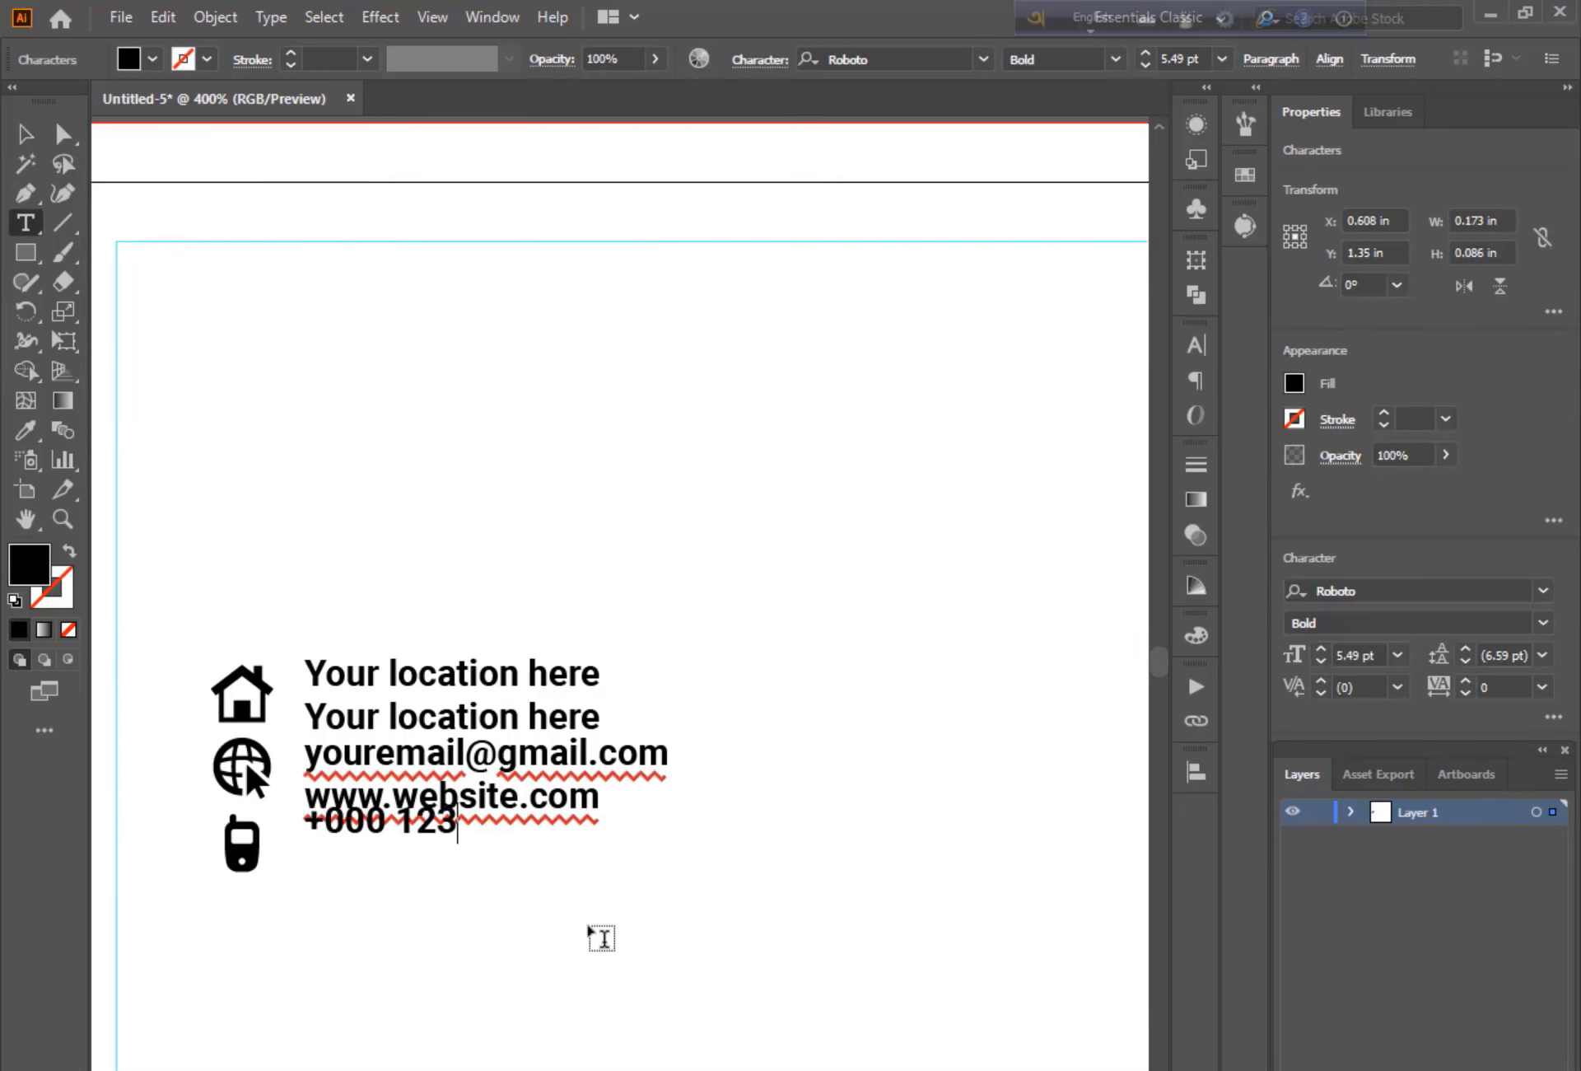
Add two placeholder phone number lines beside the phone icon
{"action": "type", "text": "456 789"}
{"action": "key", "text": "Return"}
{"action": "type", "text": "000 987 "}
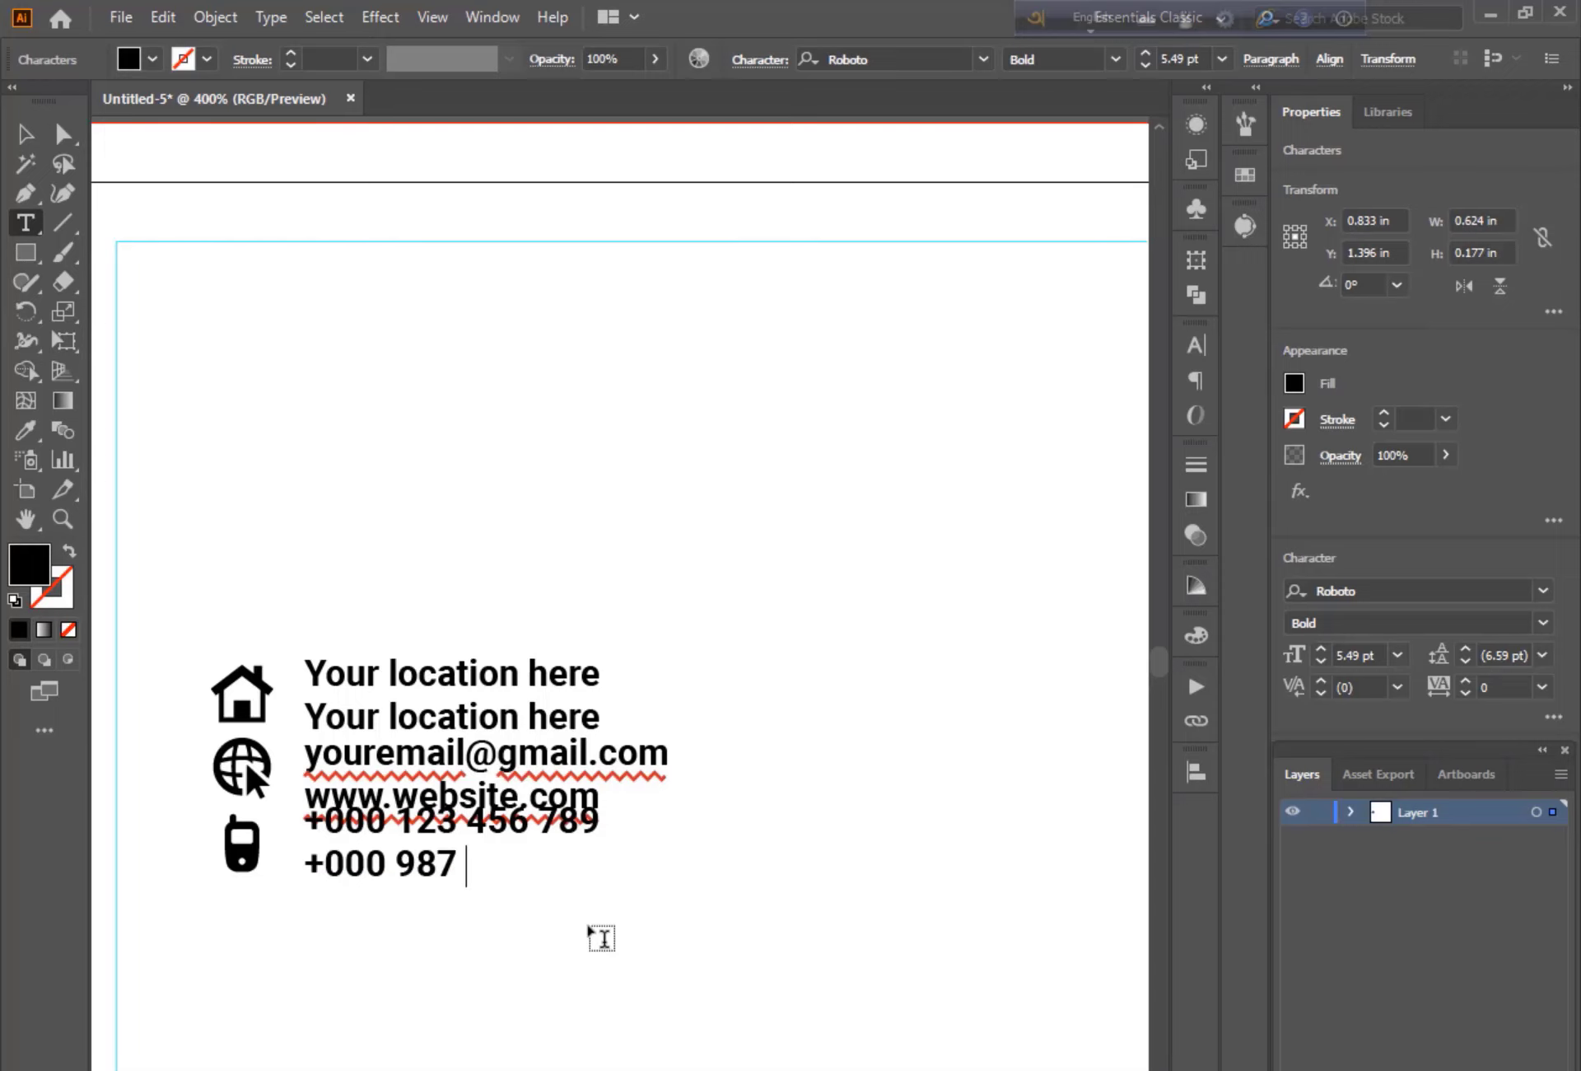
{"action": "type", "text": "654 321"}
{"action": "key", "text": "Escape"}
{"action": "key", "text": "ctrl+="}
{"action": "key", "text": "ctrl+="}
{"action": "left_click", "coordinate": [544, 786]}
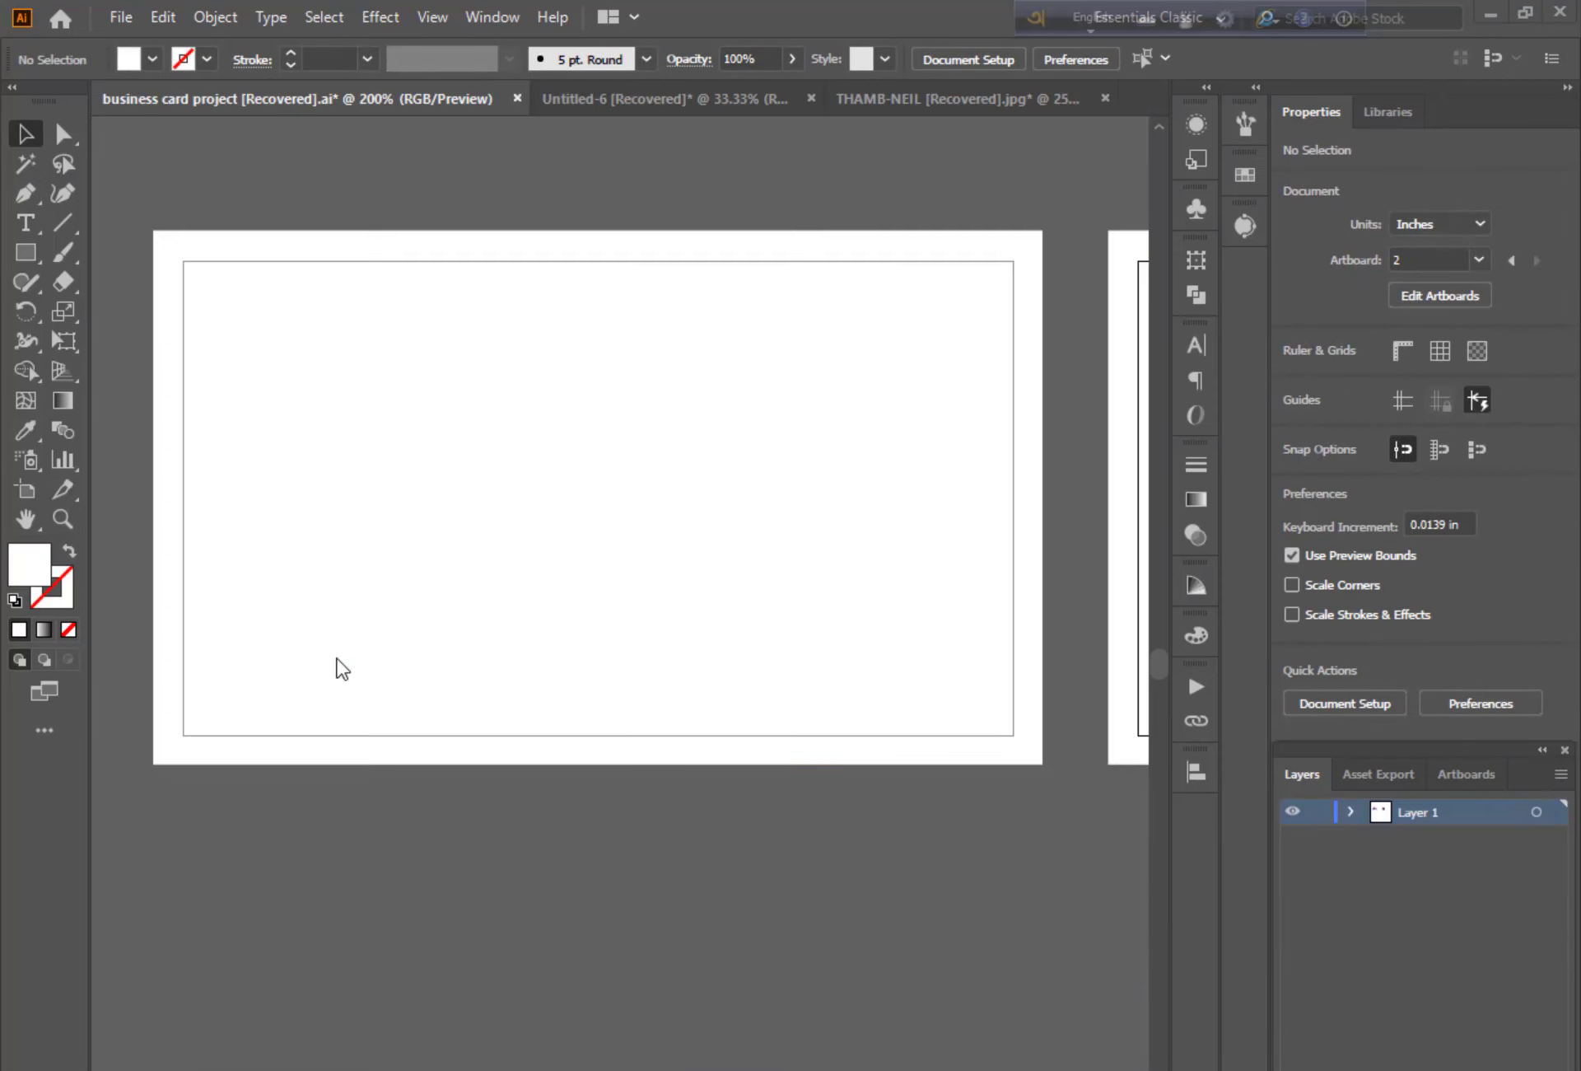
Fill the front card's background rectangle with dark navy #061A23
{"action": "scroll", "coordinate": [341, 667], "scroll_direction": "up", "scroll_amount": 1}
{"action": "scroll", "coordinate": [341, 667], "scroll_direction": "up", "scroll_amount": 1}
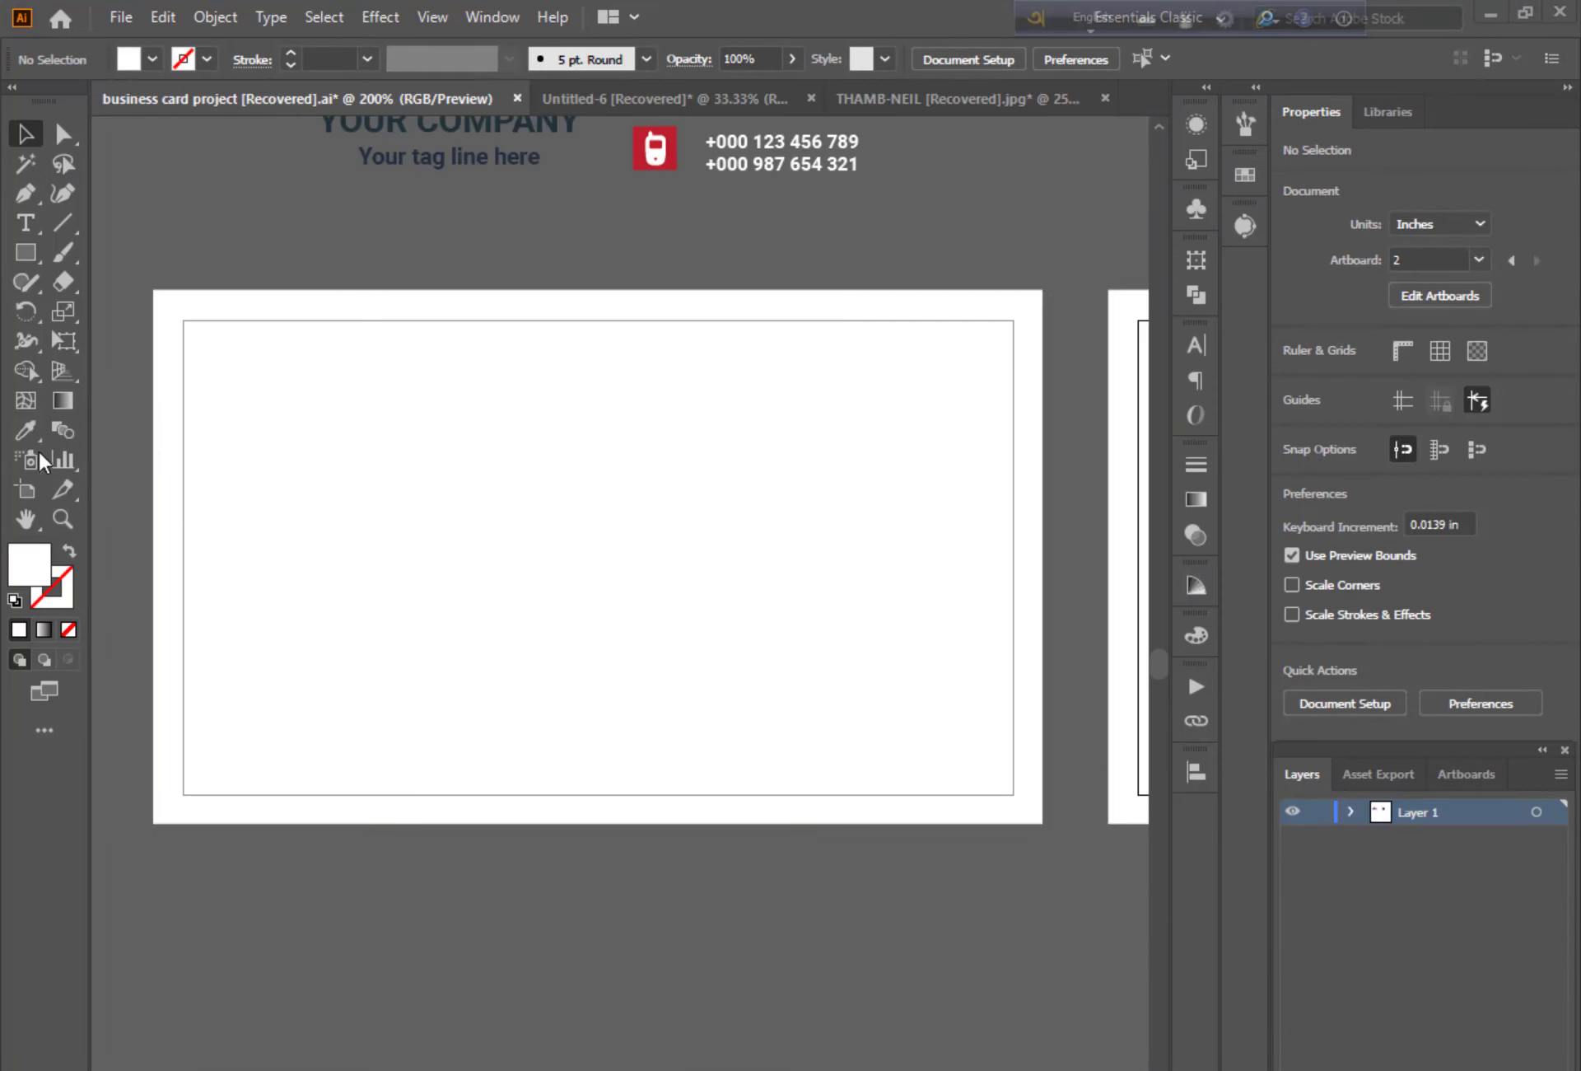
{"action": "left_click", "coordinate": [26, 252]}
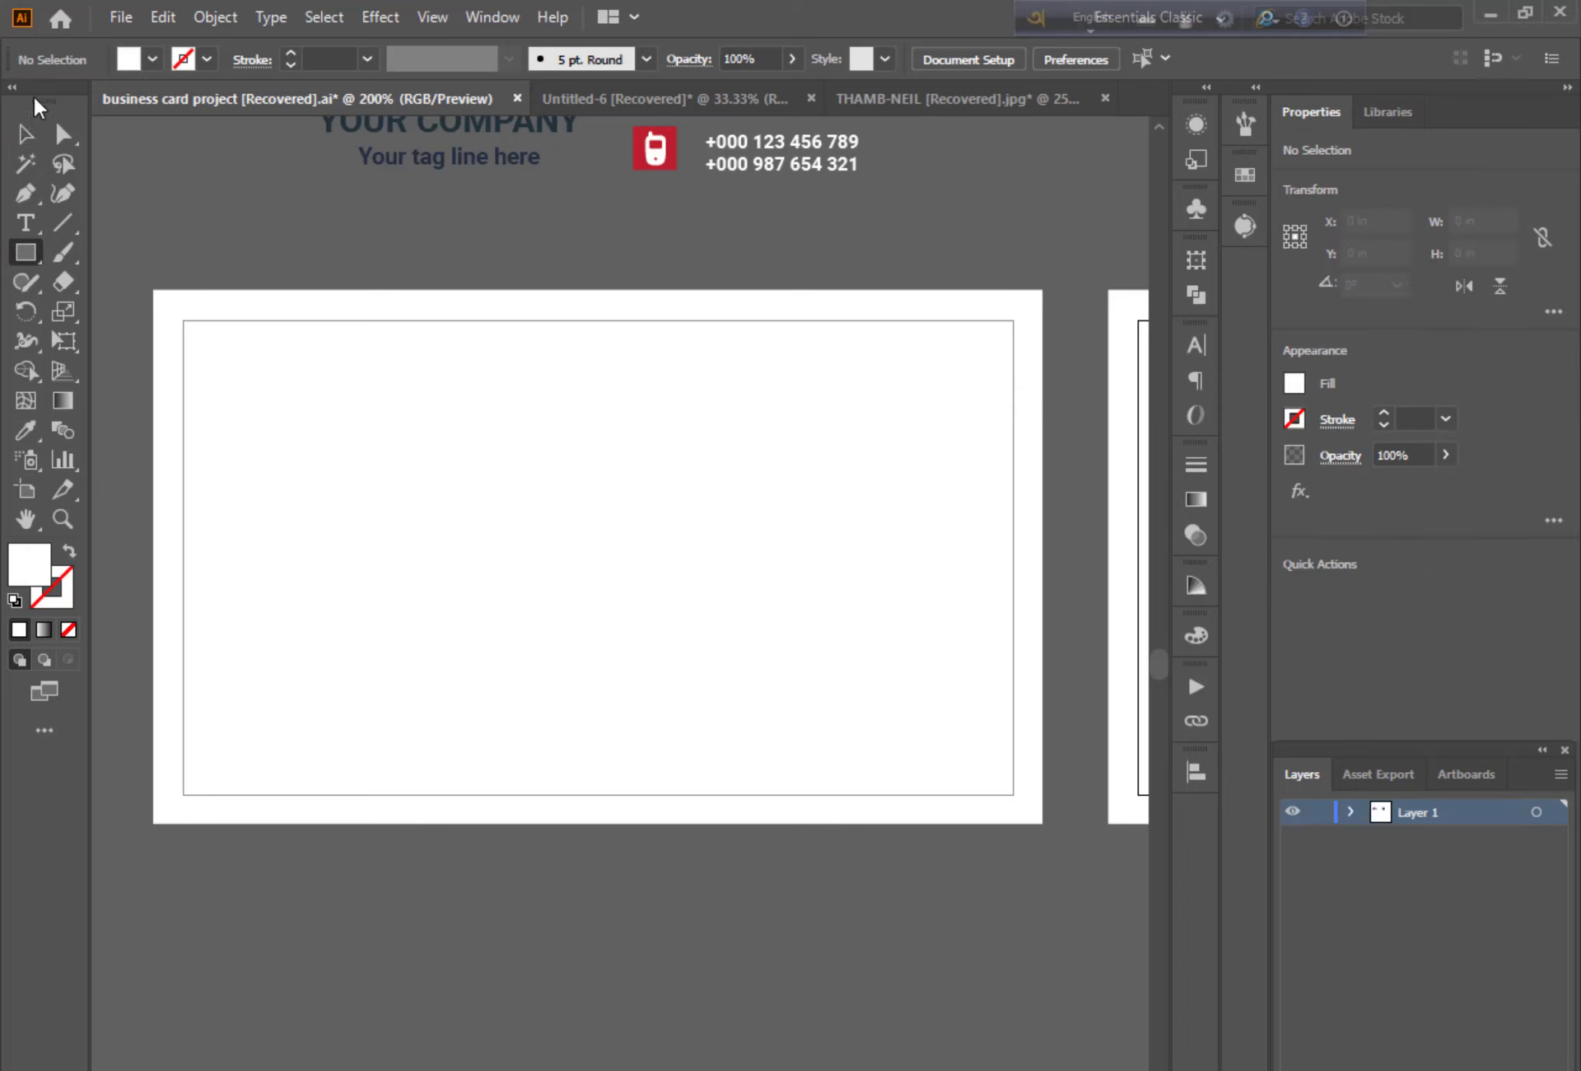
{"action": "left_click", "coordinate": [25, 133]}
{"action": "left_click", "coordinate": [396, 537]}
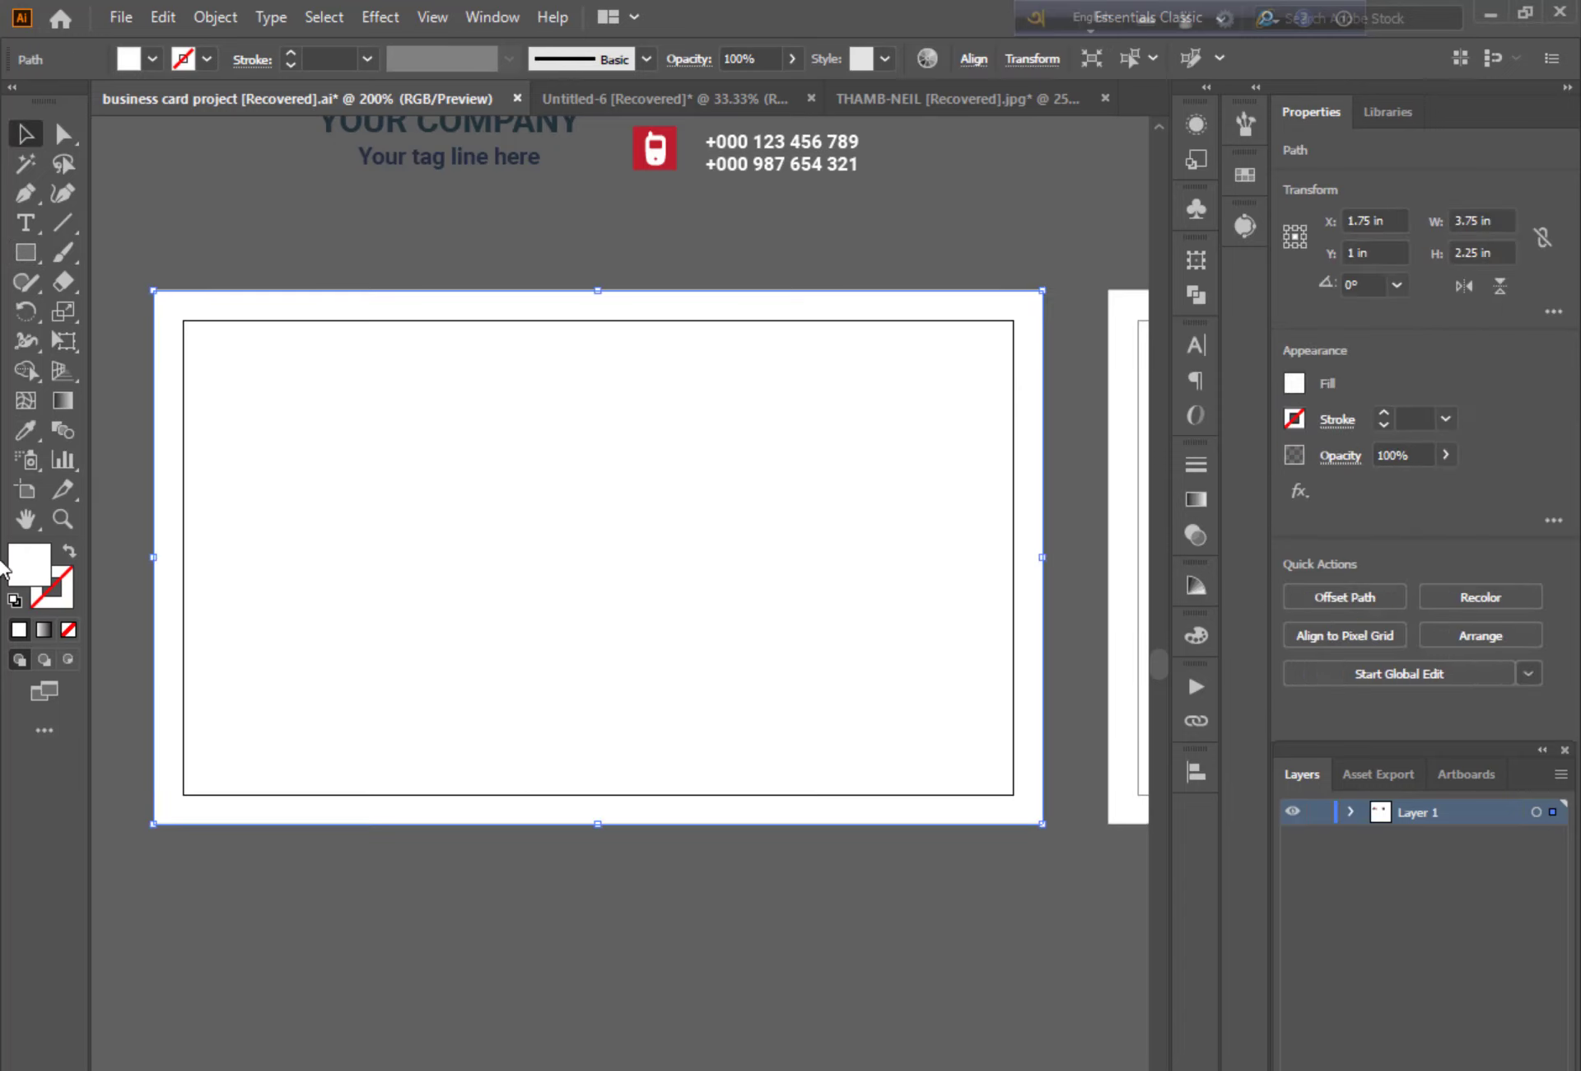
{"action": "double_click", "coordinate": [37, 580]}
{"action": "left_click", "coordinate": [473, 719]}
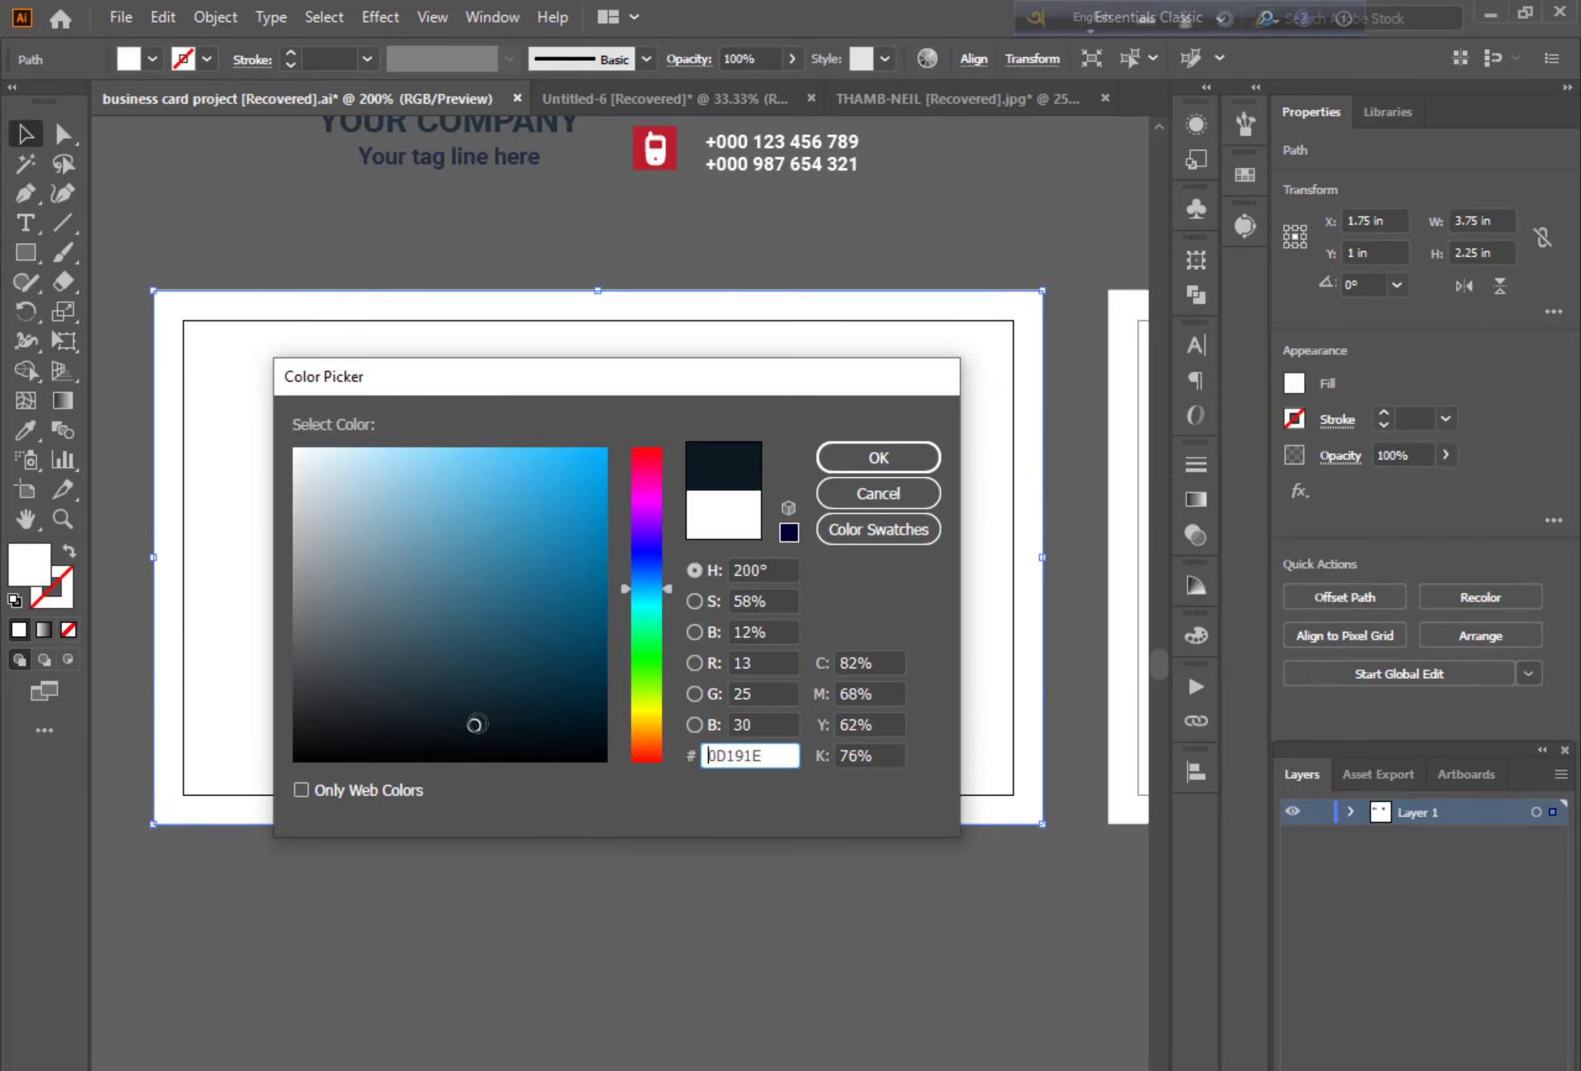
{"action": "mouse_move", "coordinate": [506, 698]}
{"action": "left_mouse_down"}
{"action": "mouse_move", "coordinate": [538, 718]}
{"action": "mouse_move", "coordinate": [554, 699]}
{"action": "left_mouse_up"}
{"action": "left_click", "coordinate": [866, 454]}
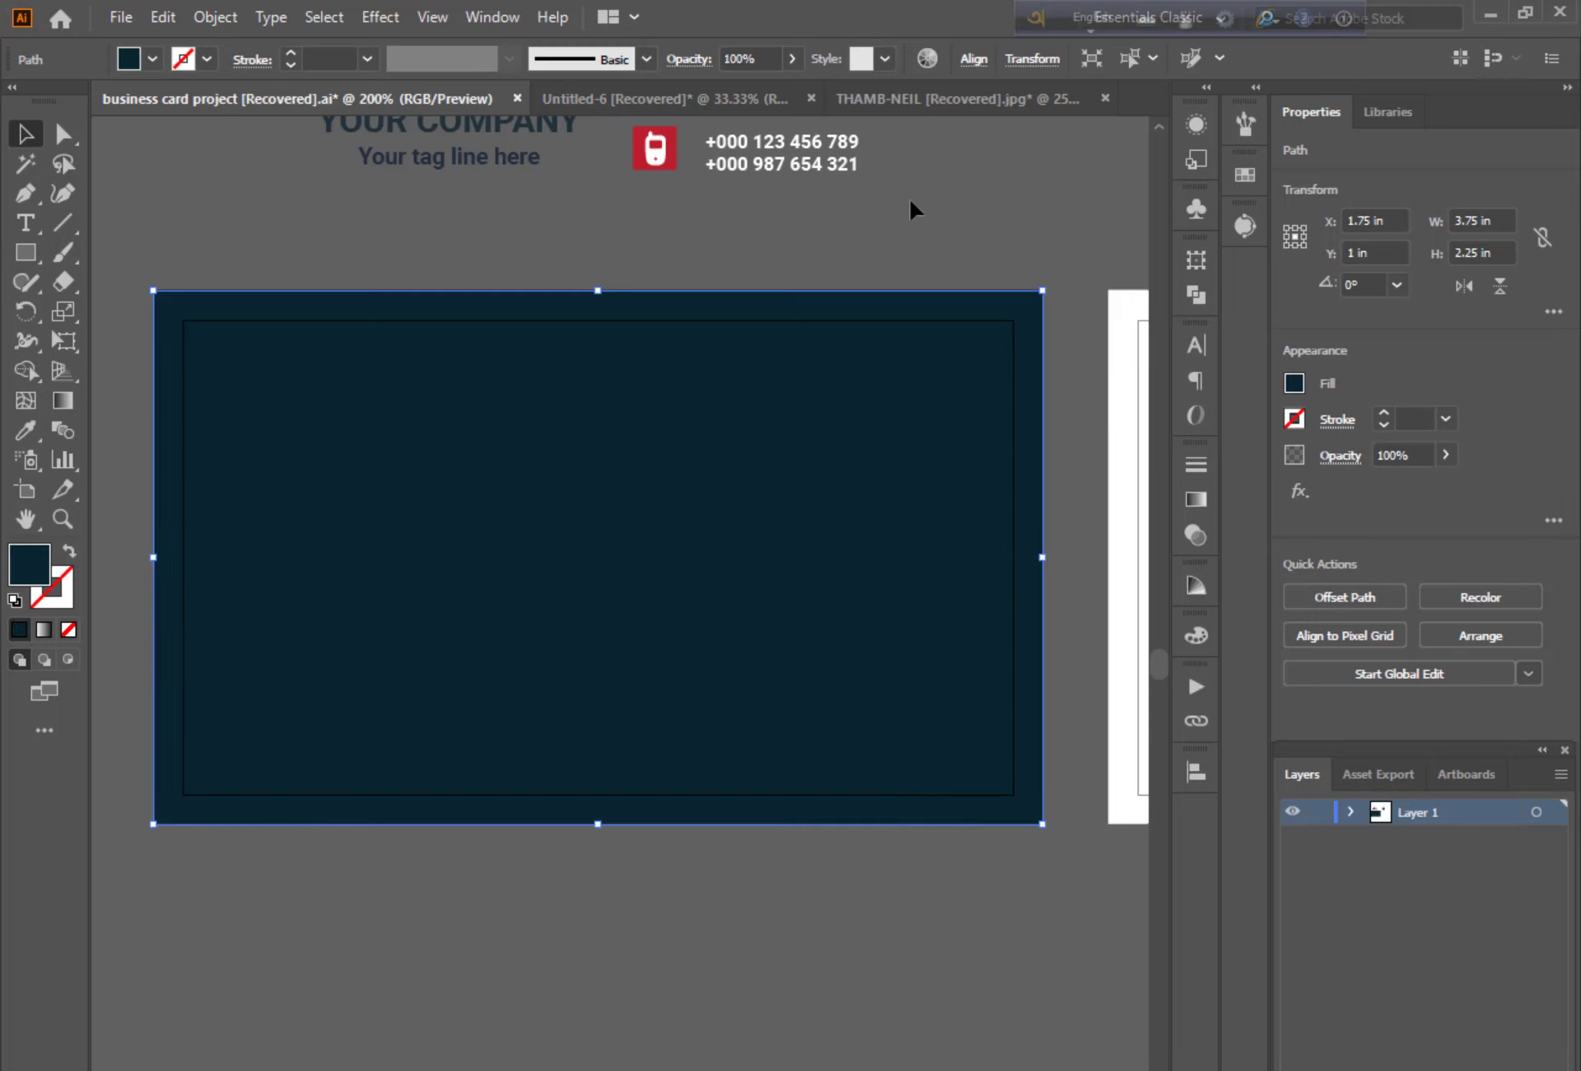
Apply the same navy fill to the back card's rectangle with the Eyedropper
{"action": "left_click", "coordinate": [912, 210]}
{"action": "left_click_drag", "start_coordinate": [853, 640], "coordinate": [513, 682]}
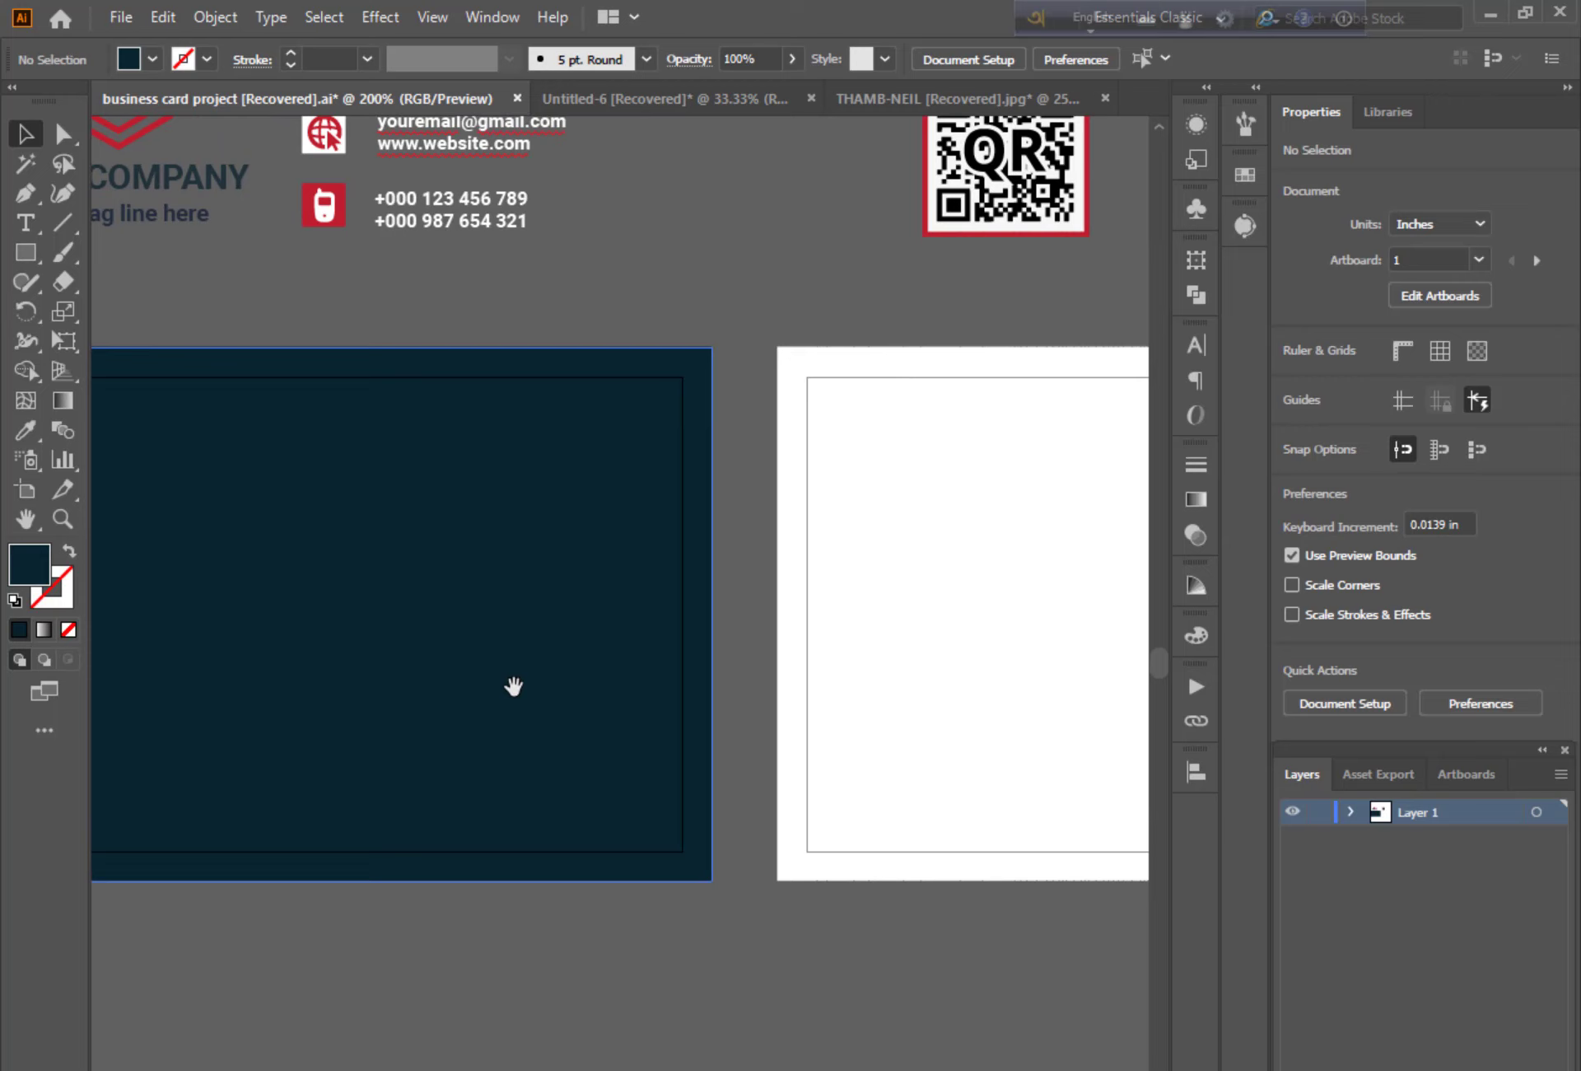
{"action": "left_click", "coordinate": [873, 626]}
{"action": "key", "text": "i"}
{"action": "left_click", "coordinate": [229, 545]}
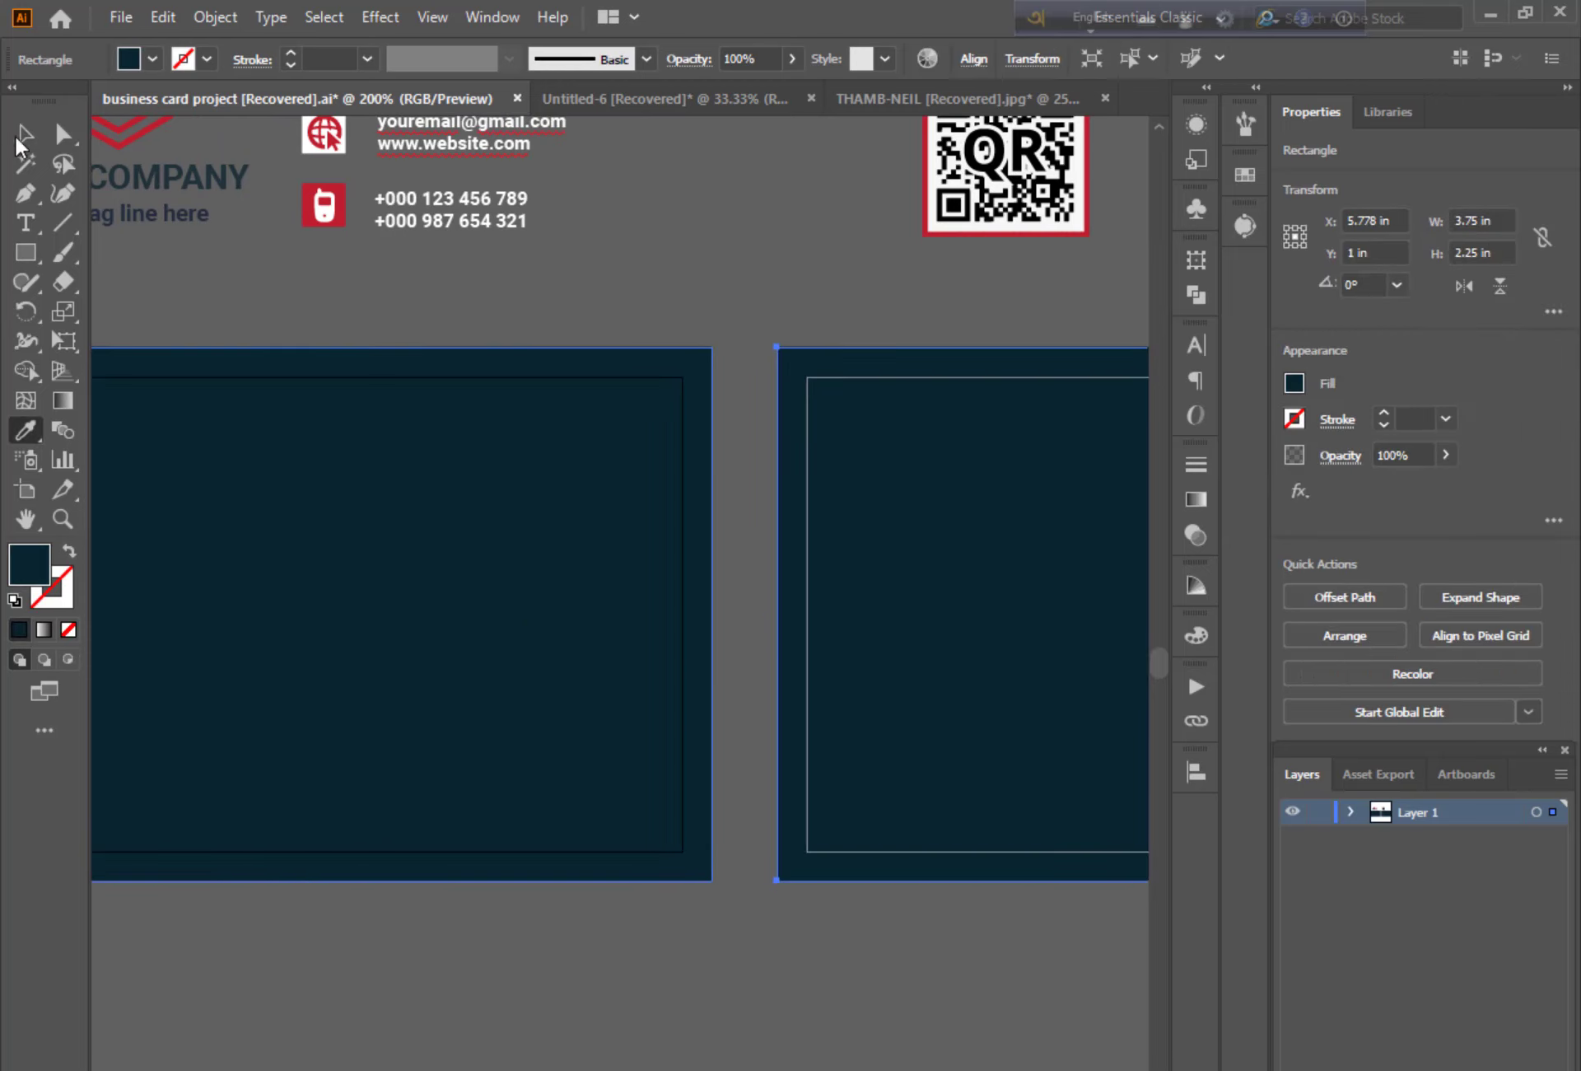
{"action": "key", "text": "v"}
{"action": "left_click", "coordinate": [141, 301]}
{"action": "left_click_drag", "start_coordinate": [142, 301], "coordinate": [458, 225]}
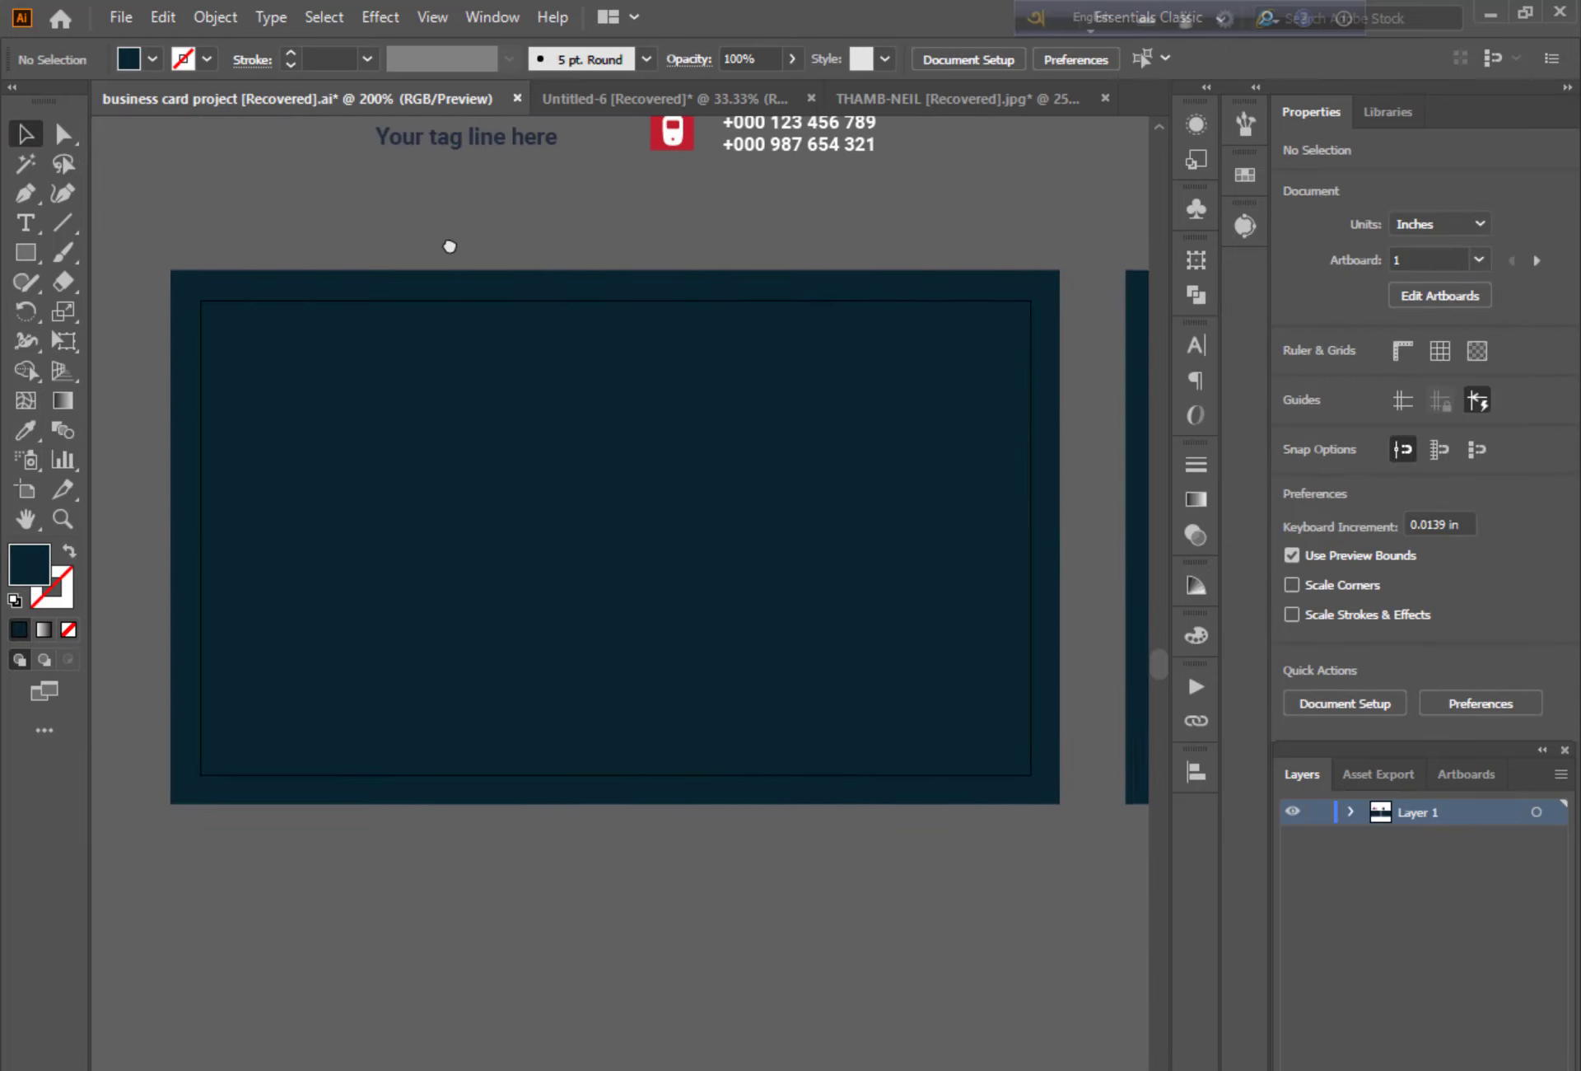
Draw a 2.625 in circle and centre it vertically on the front card's left edge
{"action": "left_click", "coordinate": [20, 260]}
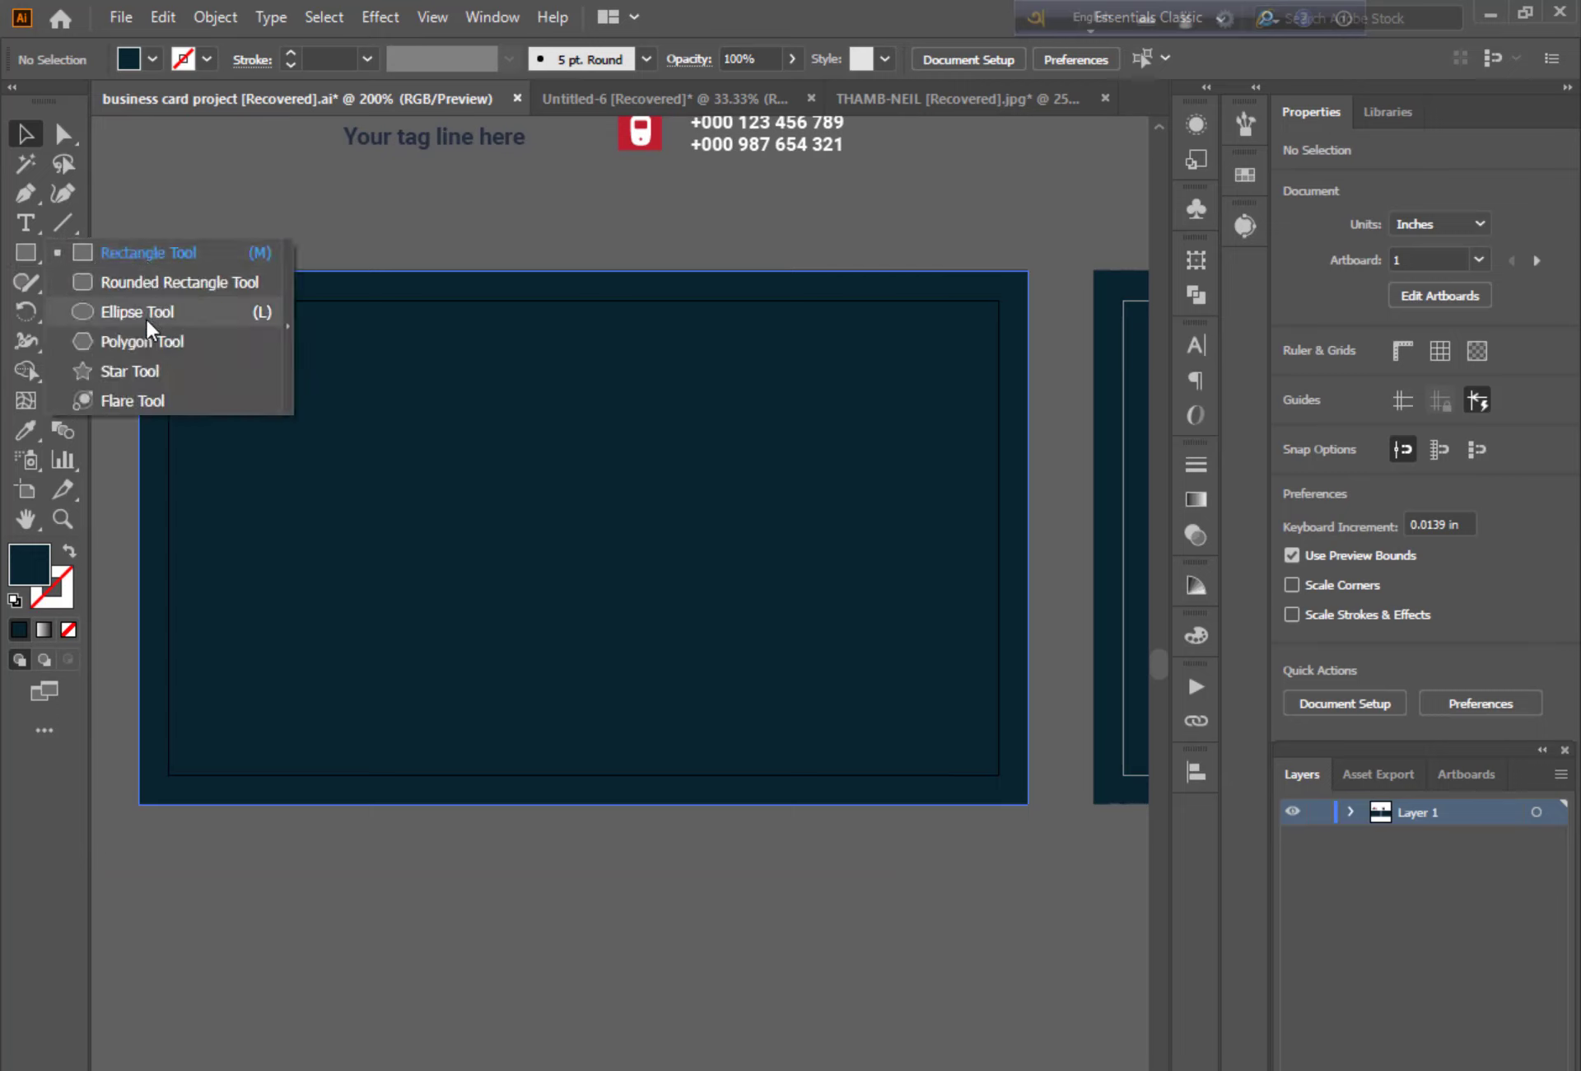
{"action": "left_click", "coordinate": [146, 313]}
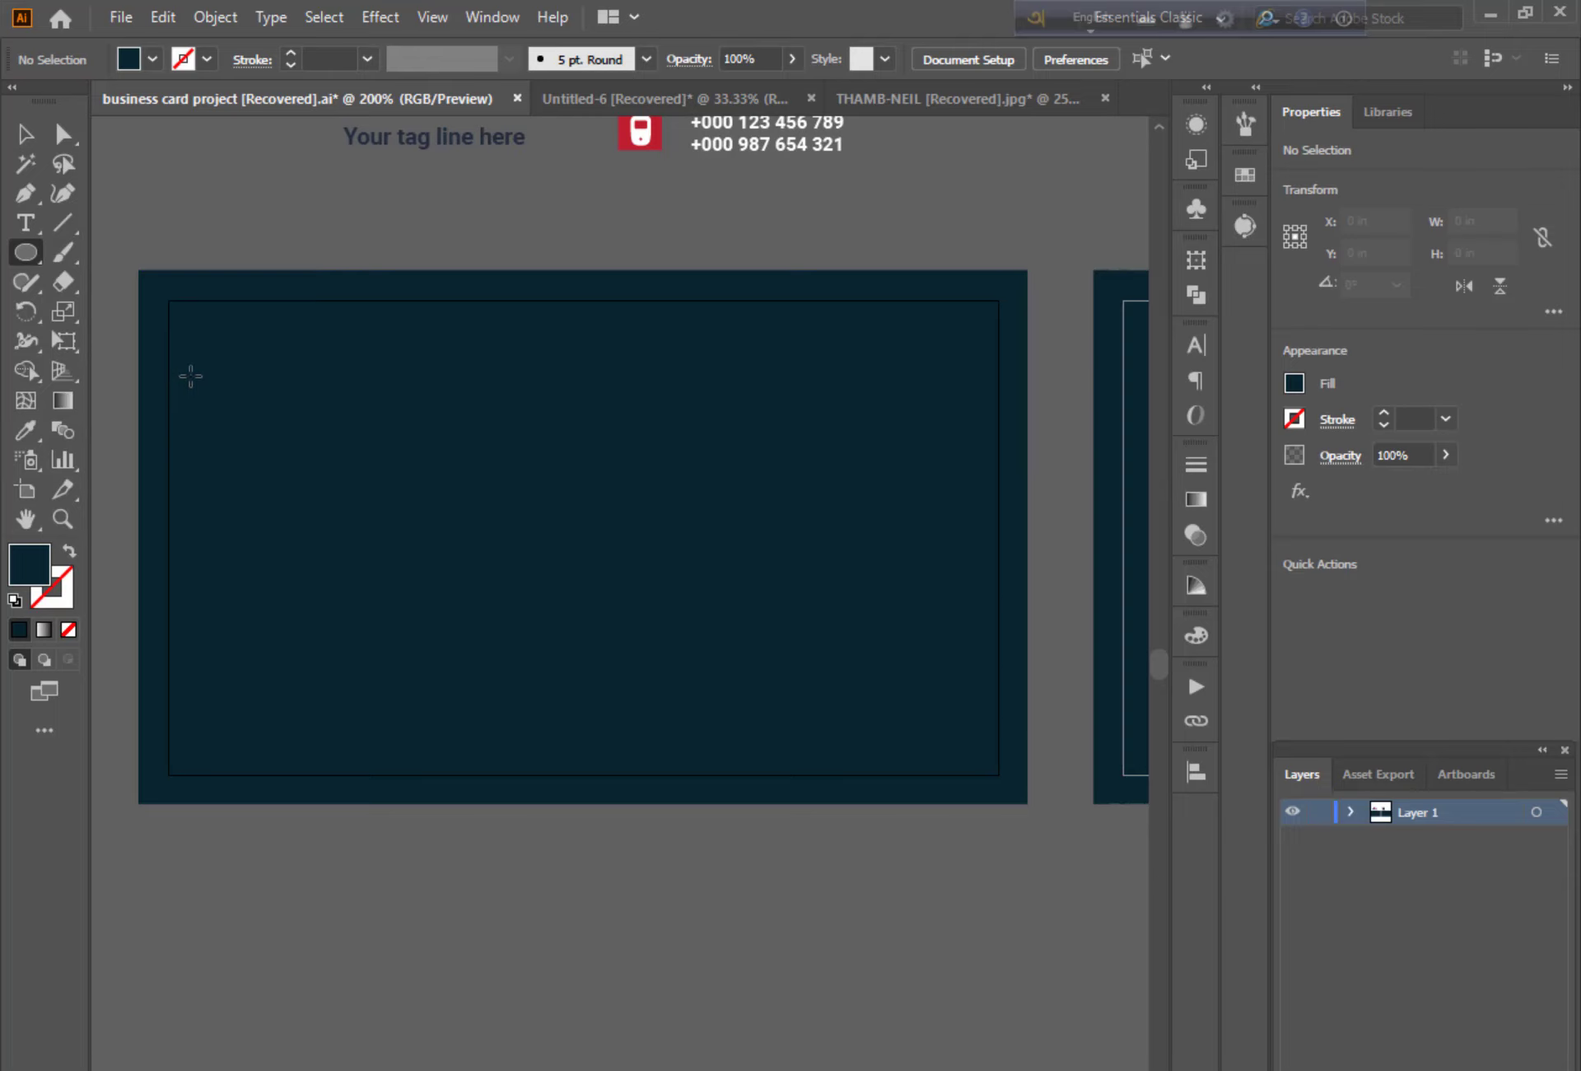
{"action": "left_click_drag", "start_coordinate": [191, 375], "coordinate": [405, 358]}
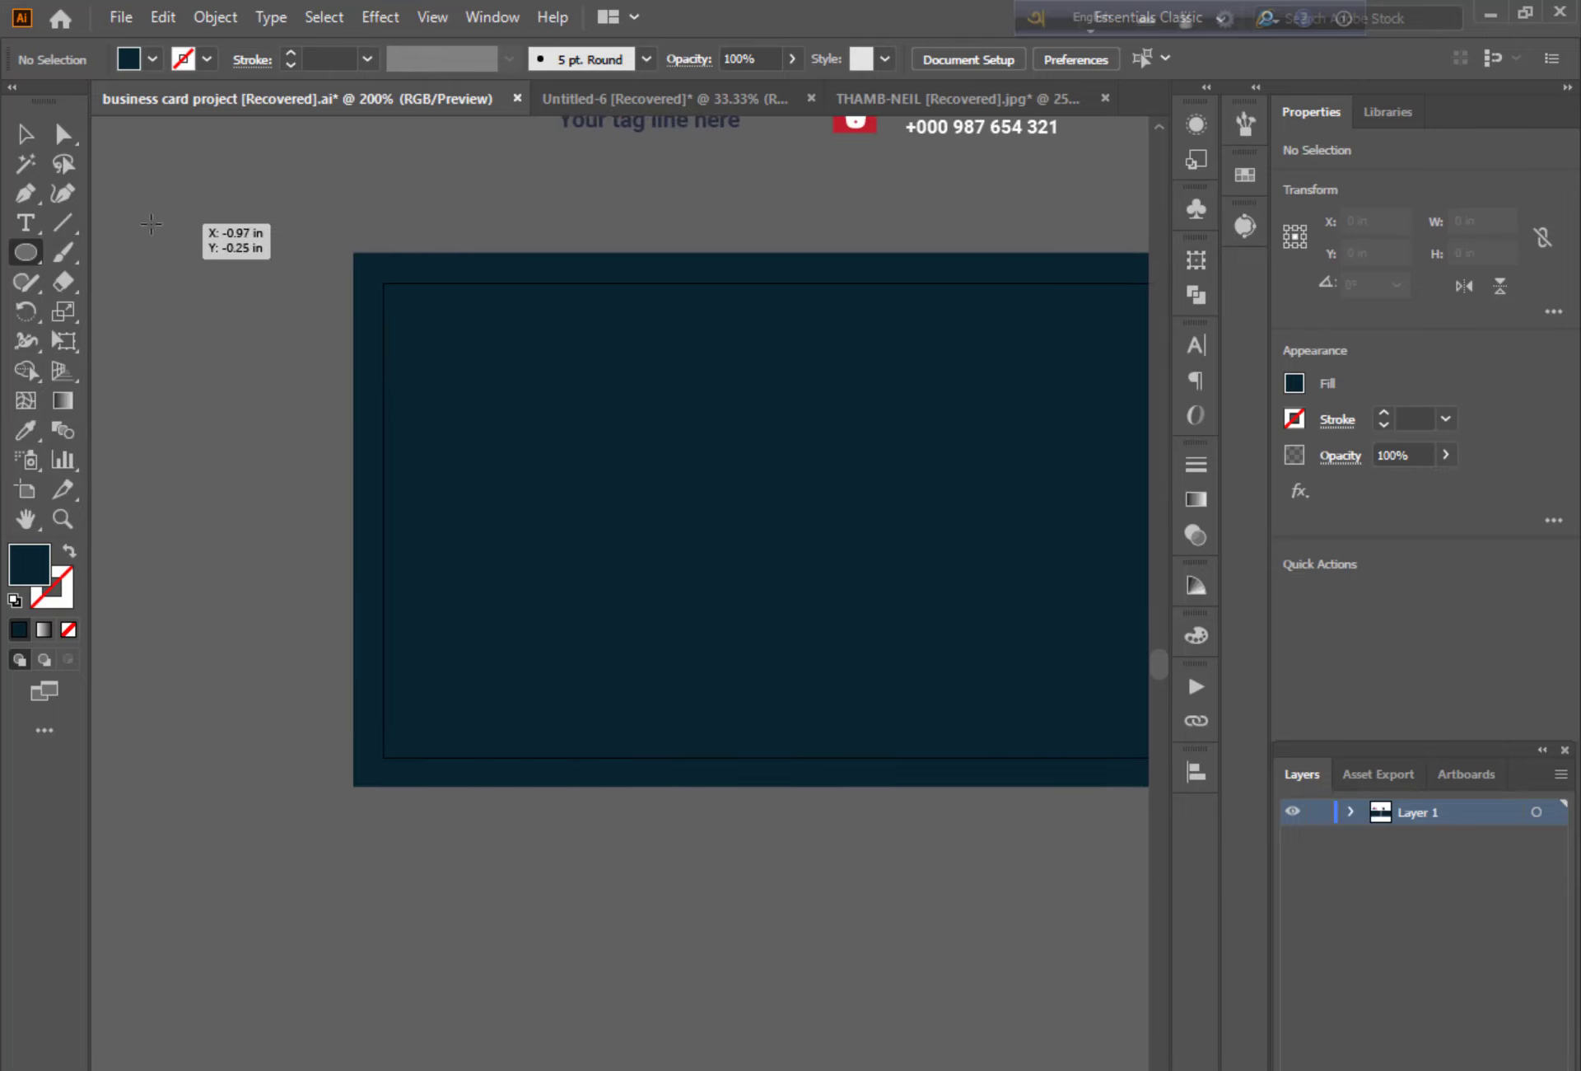
{"action": "mouse_move", "coordinate": [135, 219]}
{"action": "left_mouse_down"}
{"action": "mouse_move", "coordinate": [380, 672]}
{"action": "mouse_move", "coordinate": [449, 845]}
{"action": "left_mouse_up"}
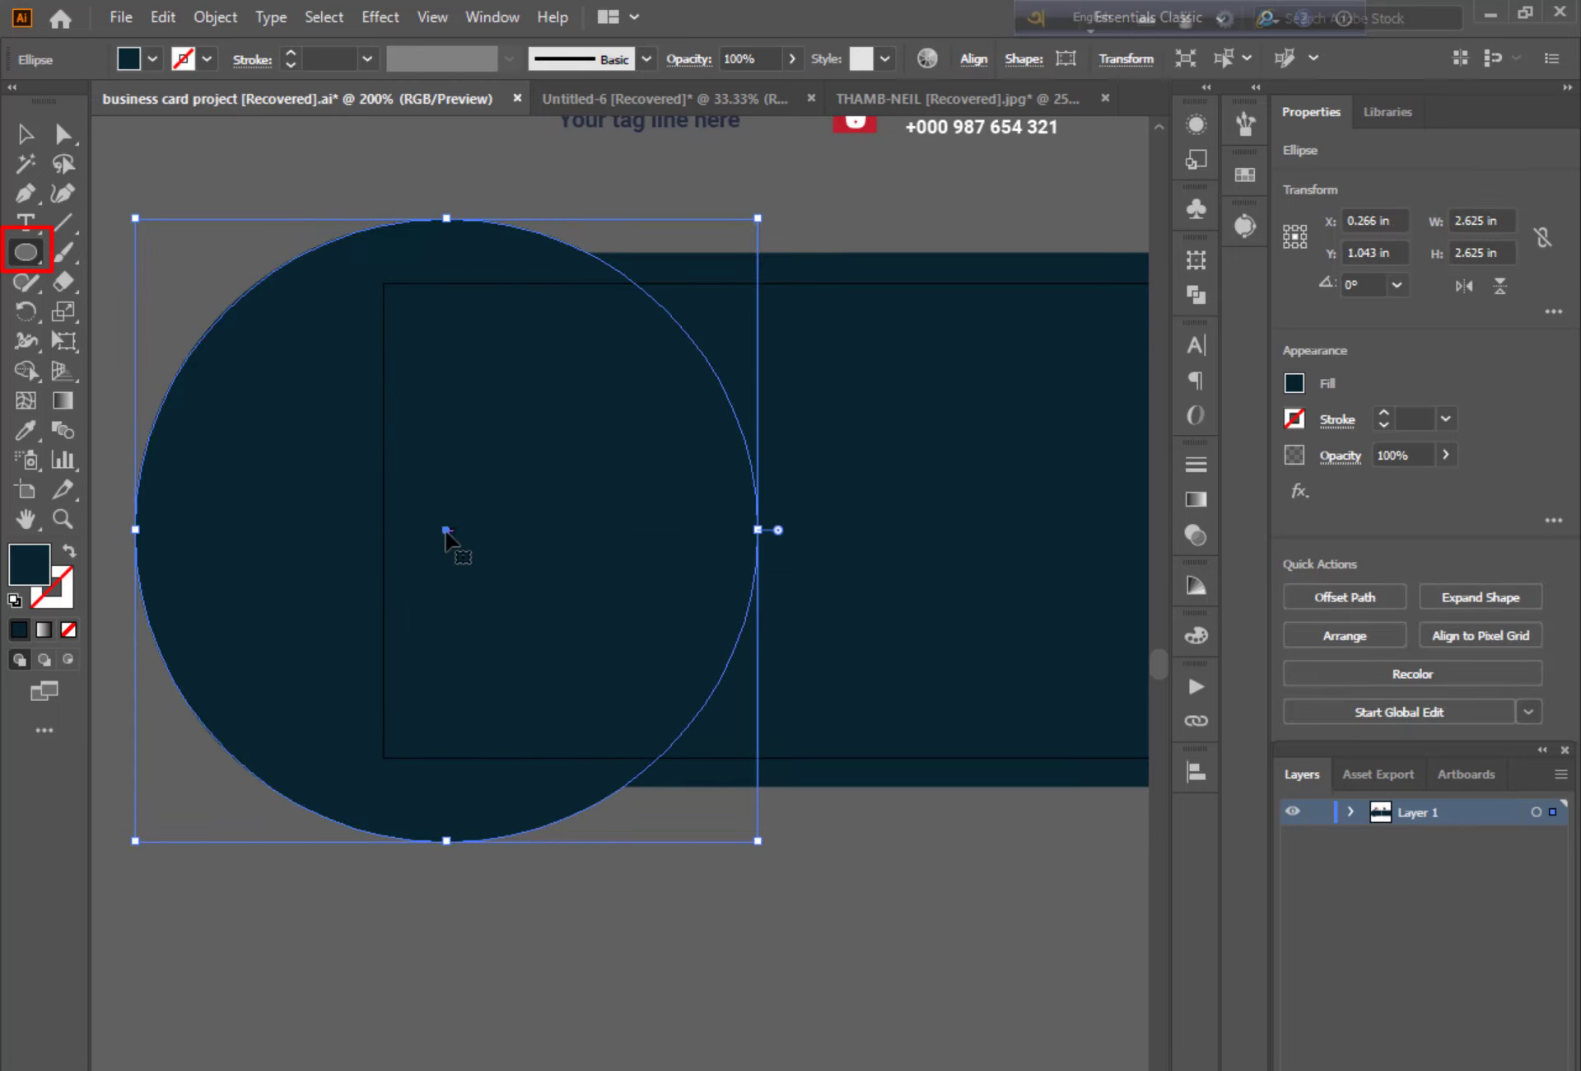
{"action": "mouse_move", "coordinate": [445, 531]}
{"action": "left_mouse_down"}
{"action": "mouse_move", "coordinate": [225, 551]}
{"action": "mouse_move", "coordinate": [232, 535]}
{"action": "mouse_move", "coordinate": [181, 527]}
{"action": "left_mouse_up"}
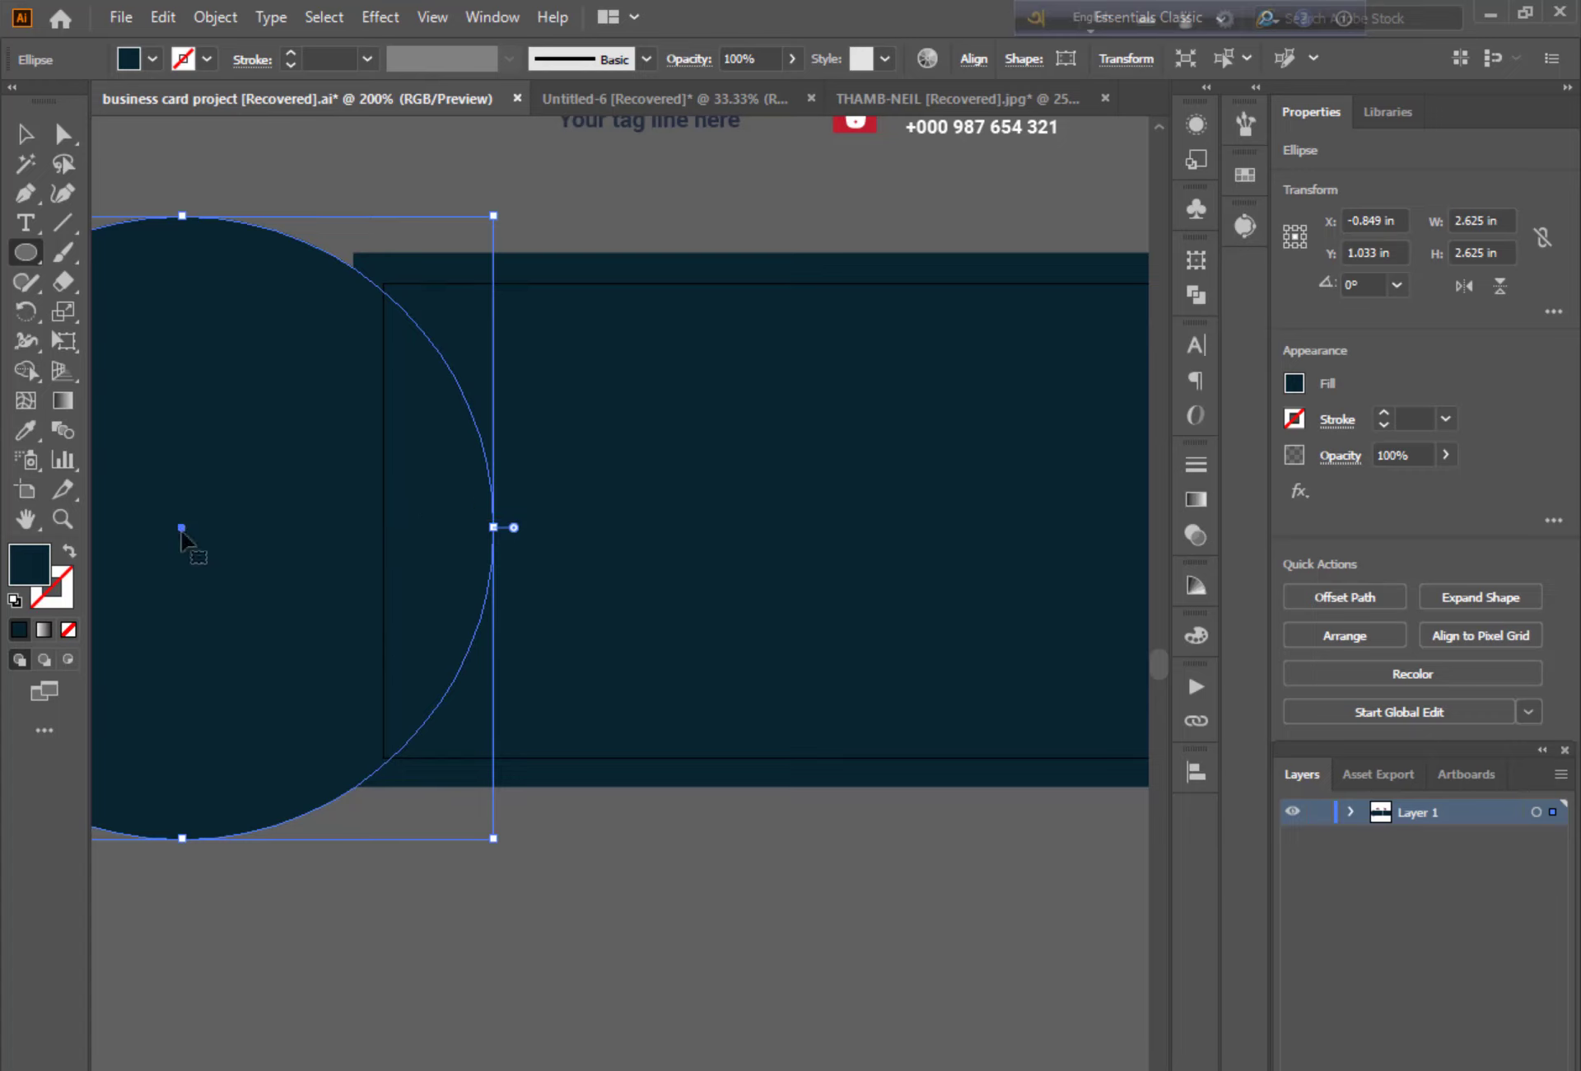
{"action": "left_click_drag", "start_coordinate": [181, 527], "coordinate": [203, 527]}
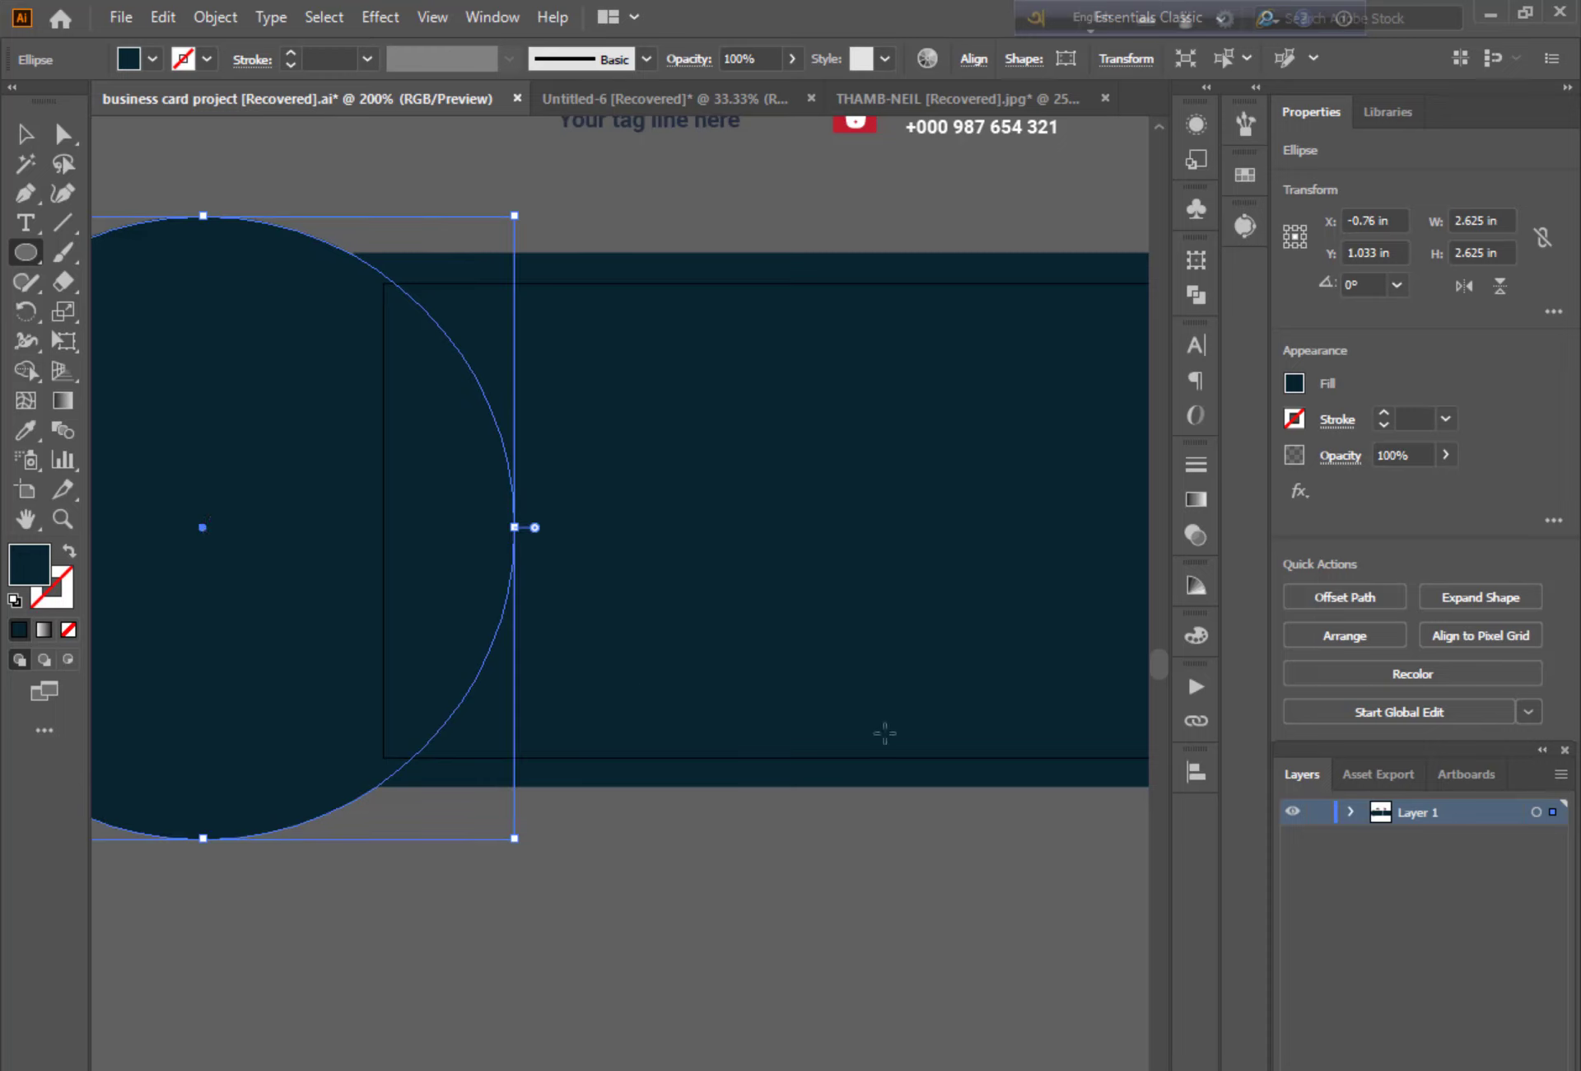
{"action": "left_click", "coordinate": [1196, 773]}
{"action": "left_click", "coordinate": [1105, 827]}
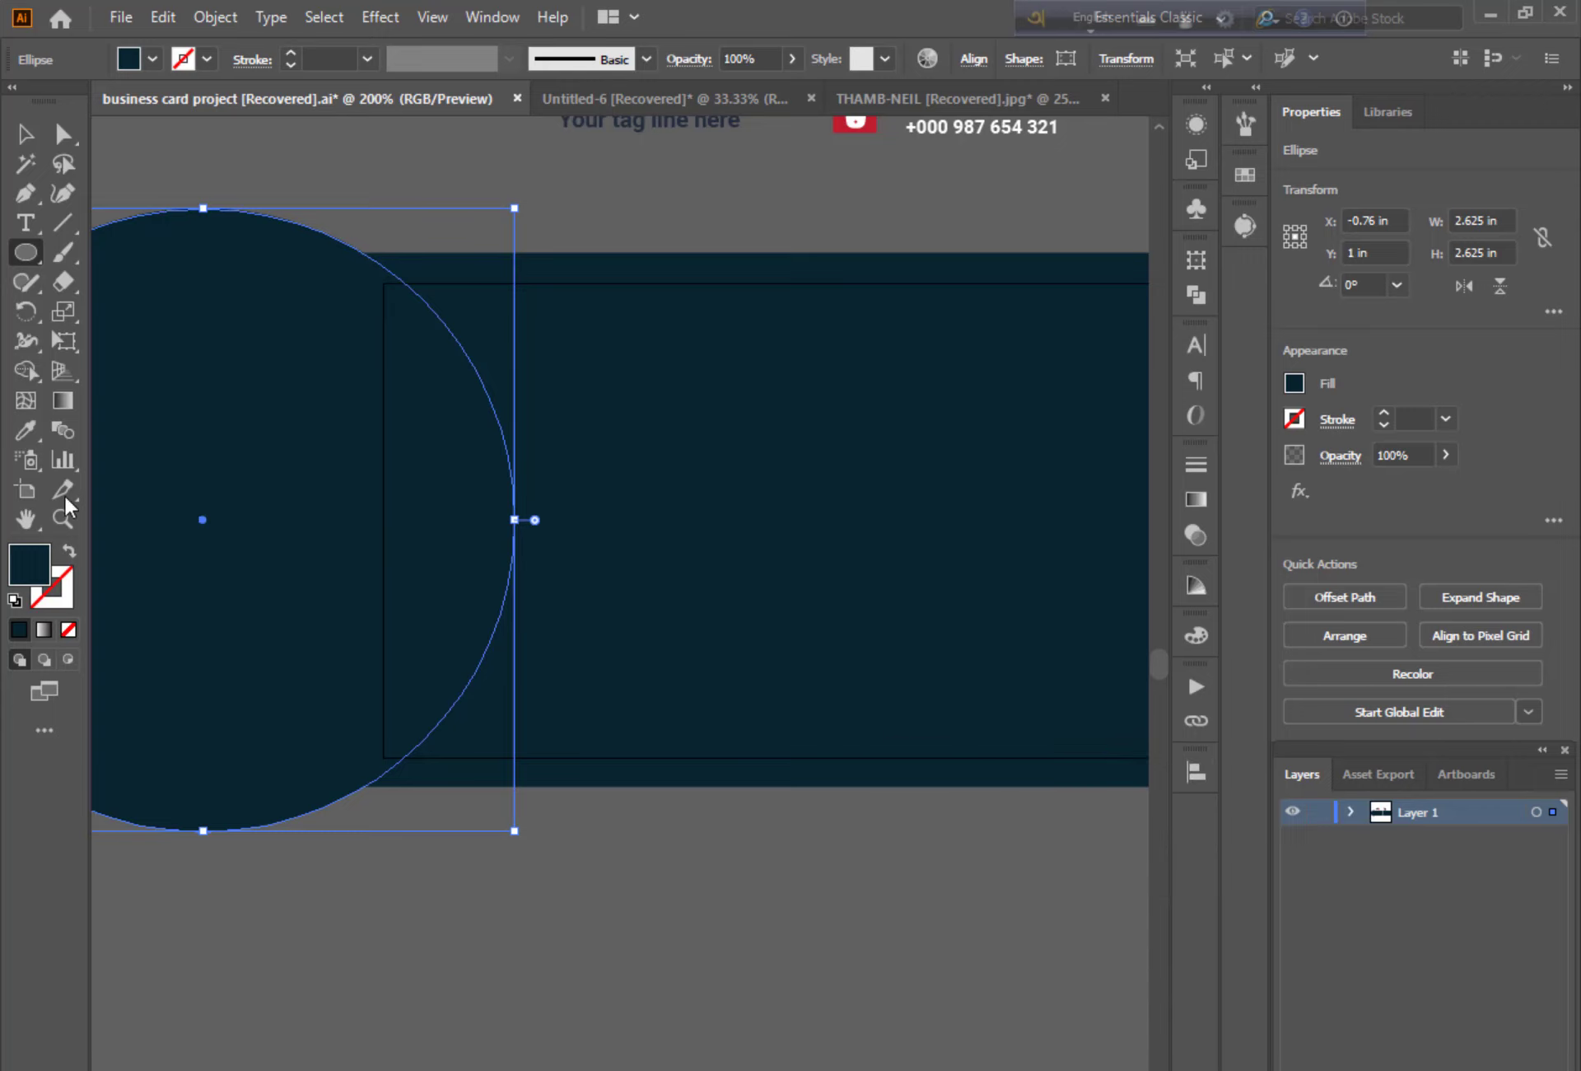
Set the circle's fill to white
{"action": "double_click", "coordinate": [30, 560]}
{"action": "left_click_drag", "start_coordinate": [409, 529], "coordinate": [246, 415]}
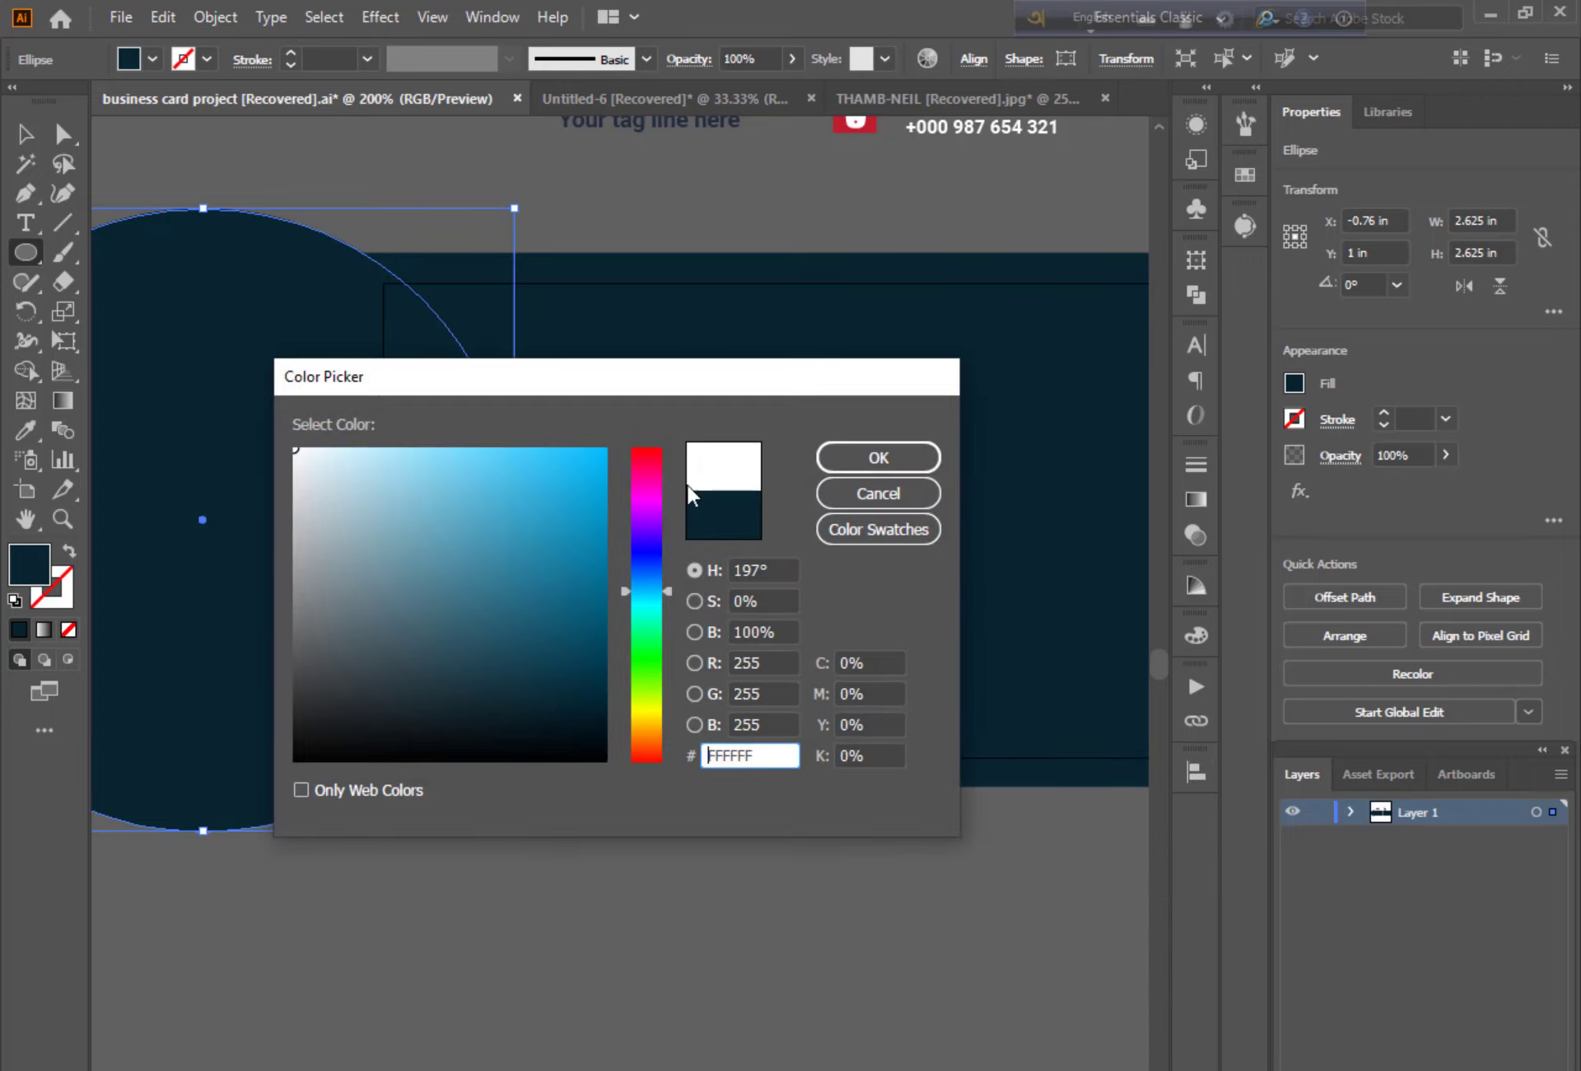
{"action": "left_click", "coordinate": [878, 457]}
{"action": "left_click", "coordinate": [25, 134]}
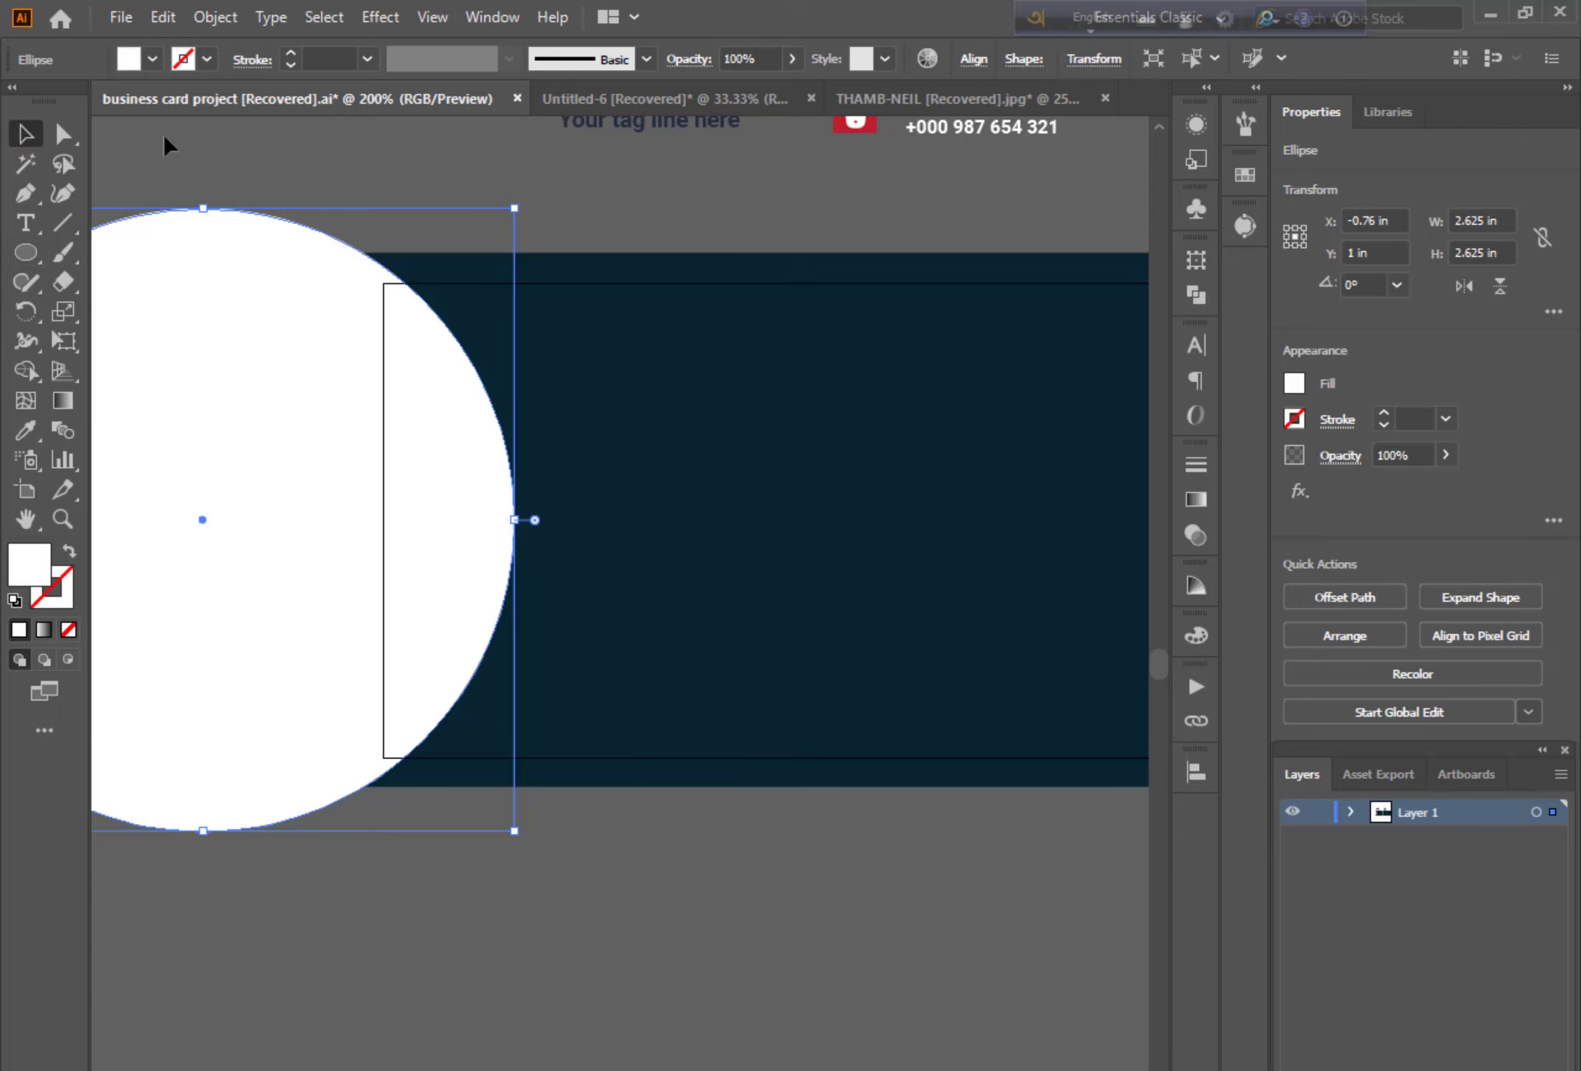
{"action": "left_click", "coordinate": [204, 138]}
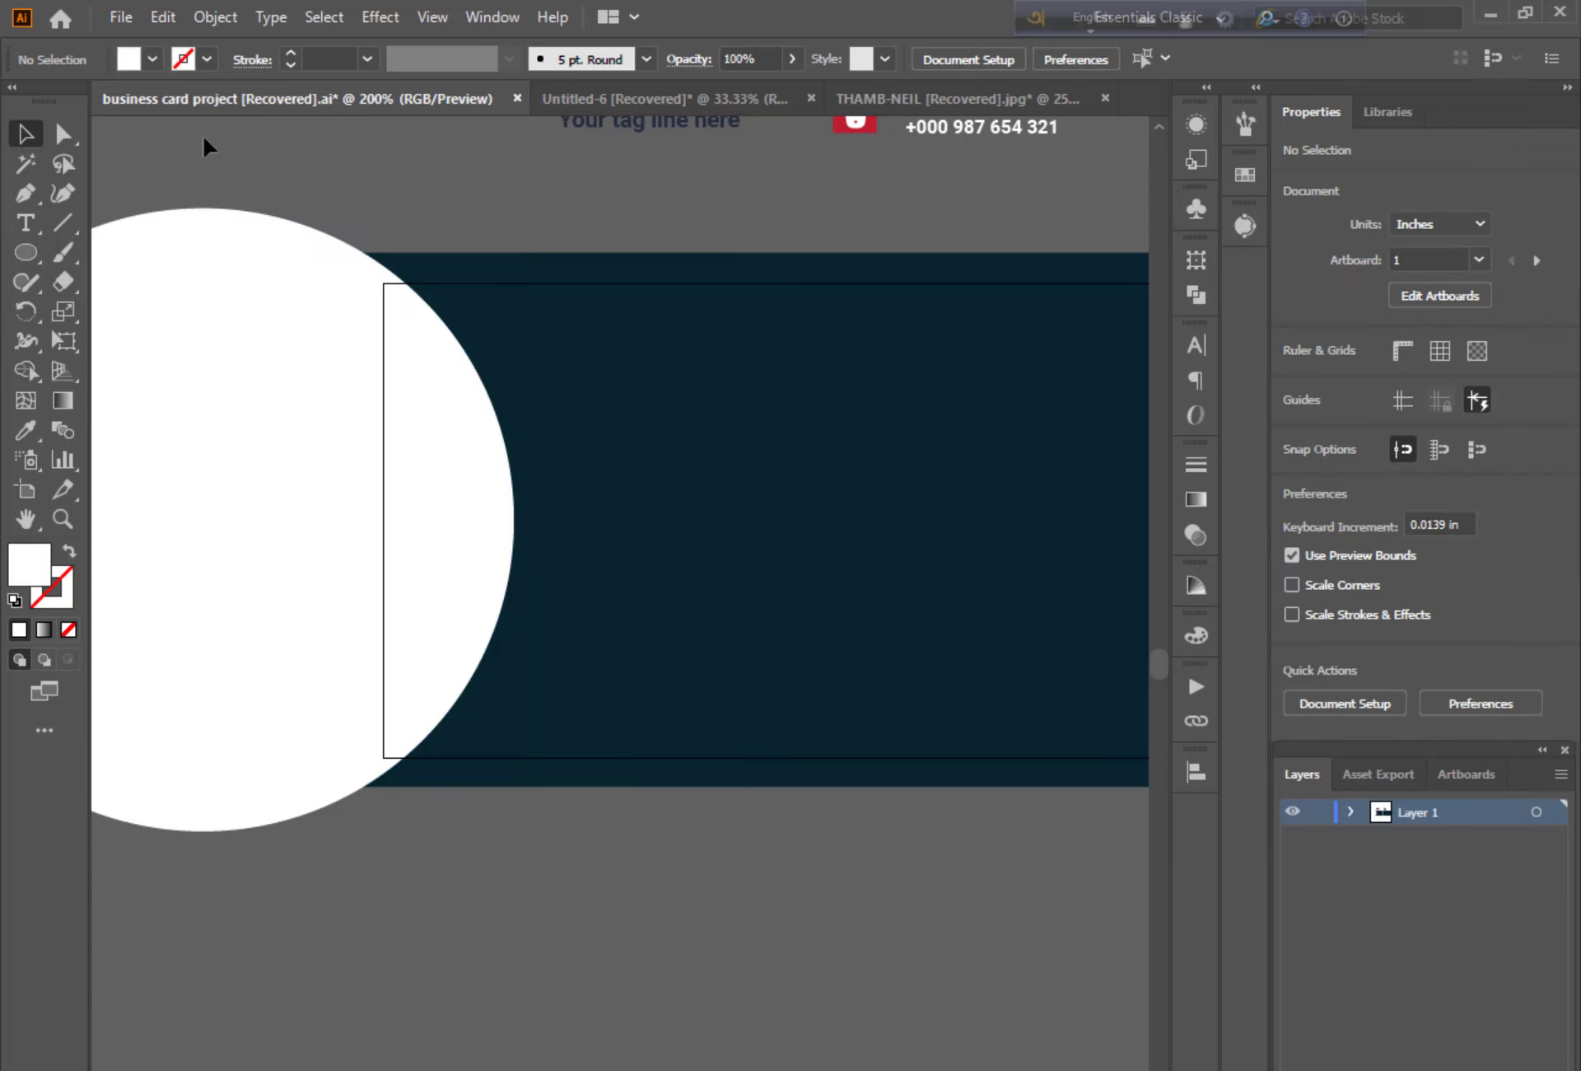
Add a smaller 2.33 in concentric circle filled with the phone icon's red
{"action": "left_click", "coordinate": [304, 621]}
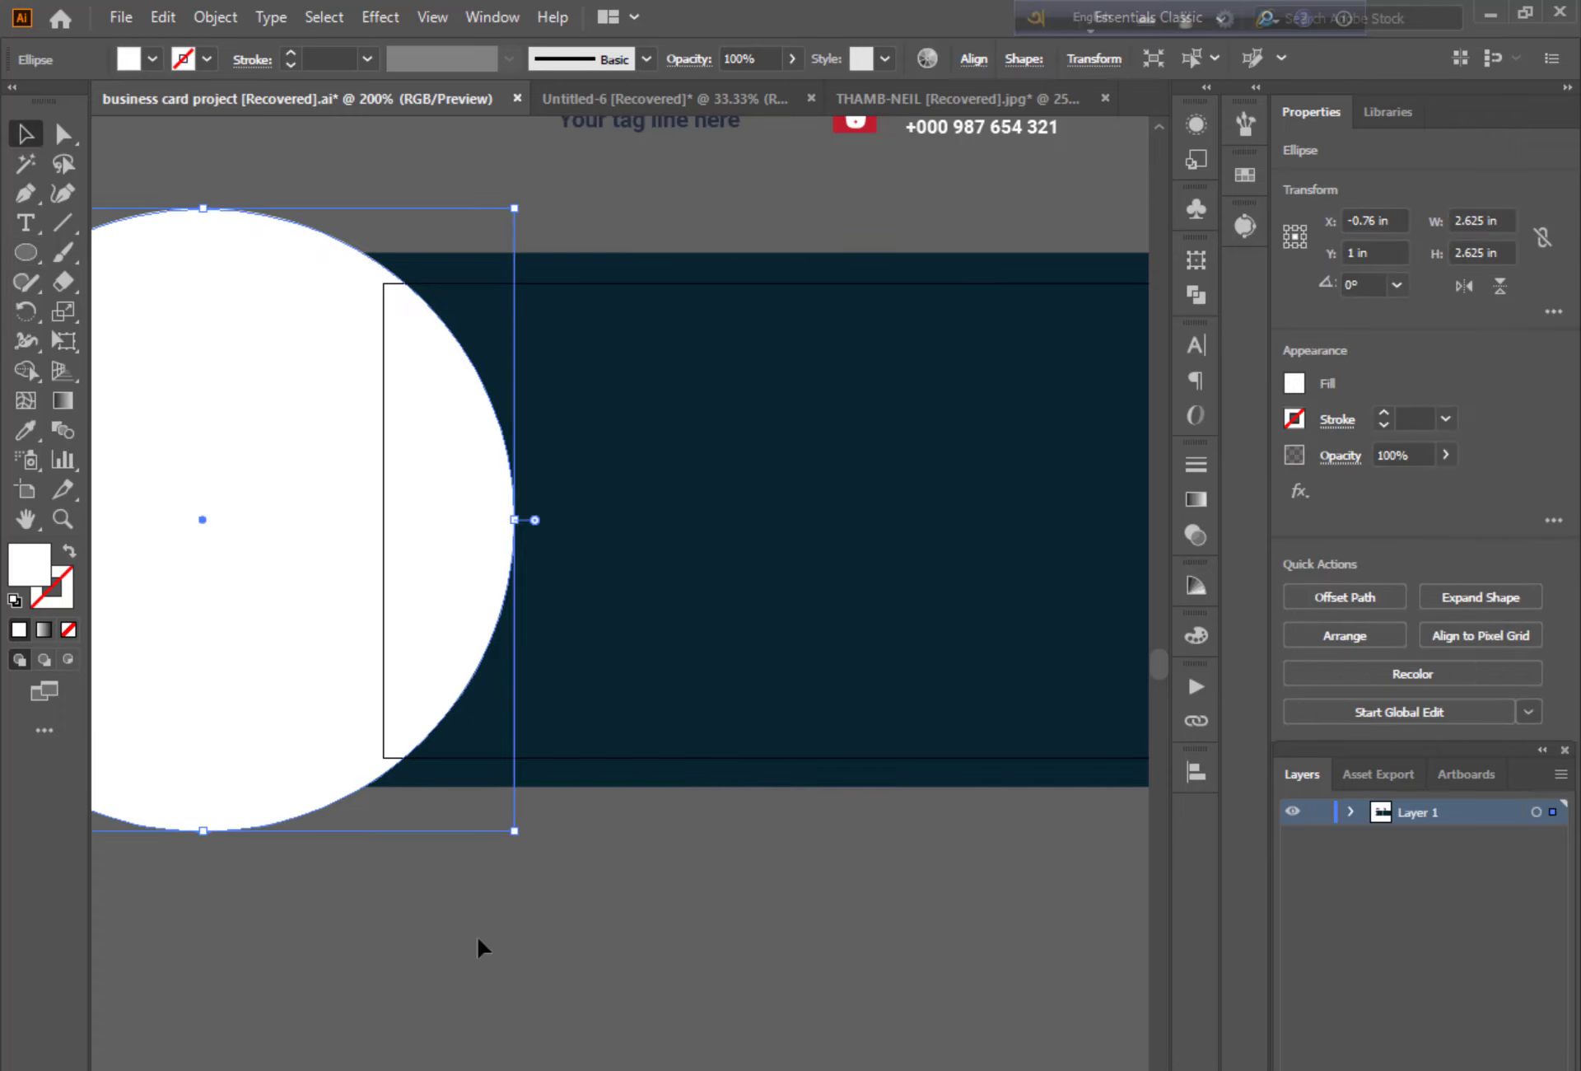
{"action": "left_click_drag", "start_coordinate": [210, 207], "coordinate": [216, 246]}
{"action": "left_click", "coordinate": [24, 435]}
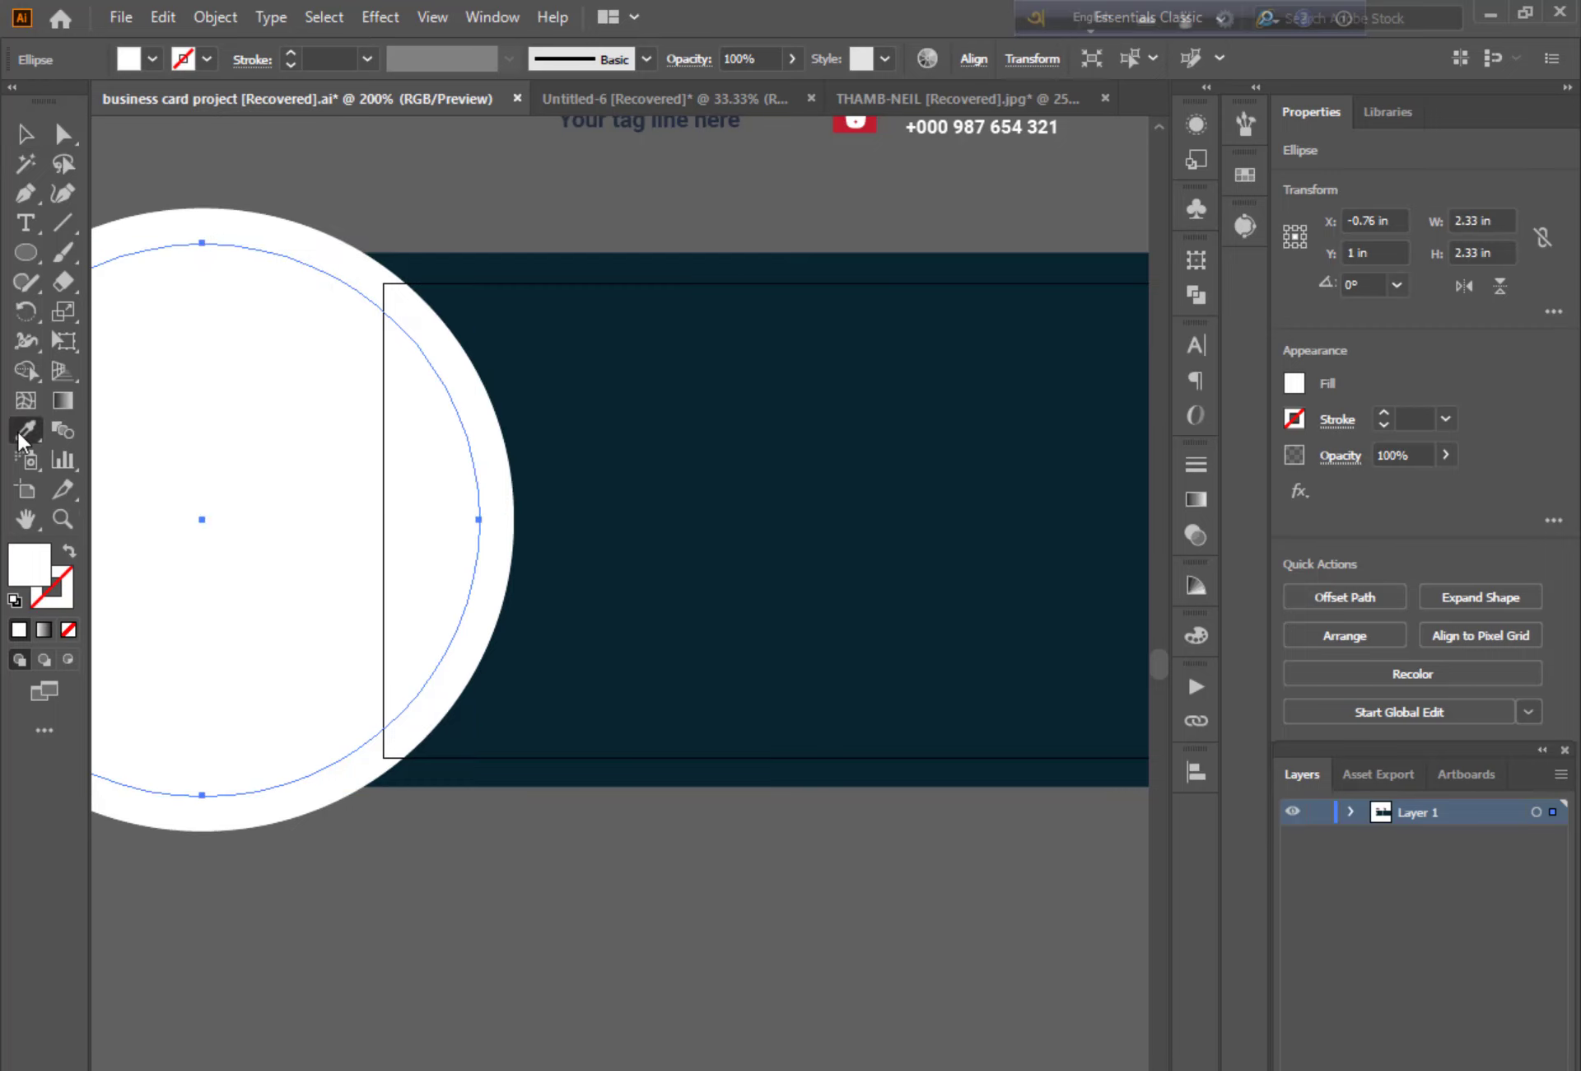
{"action": "left_click", "coordinate": [855, 120]}
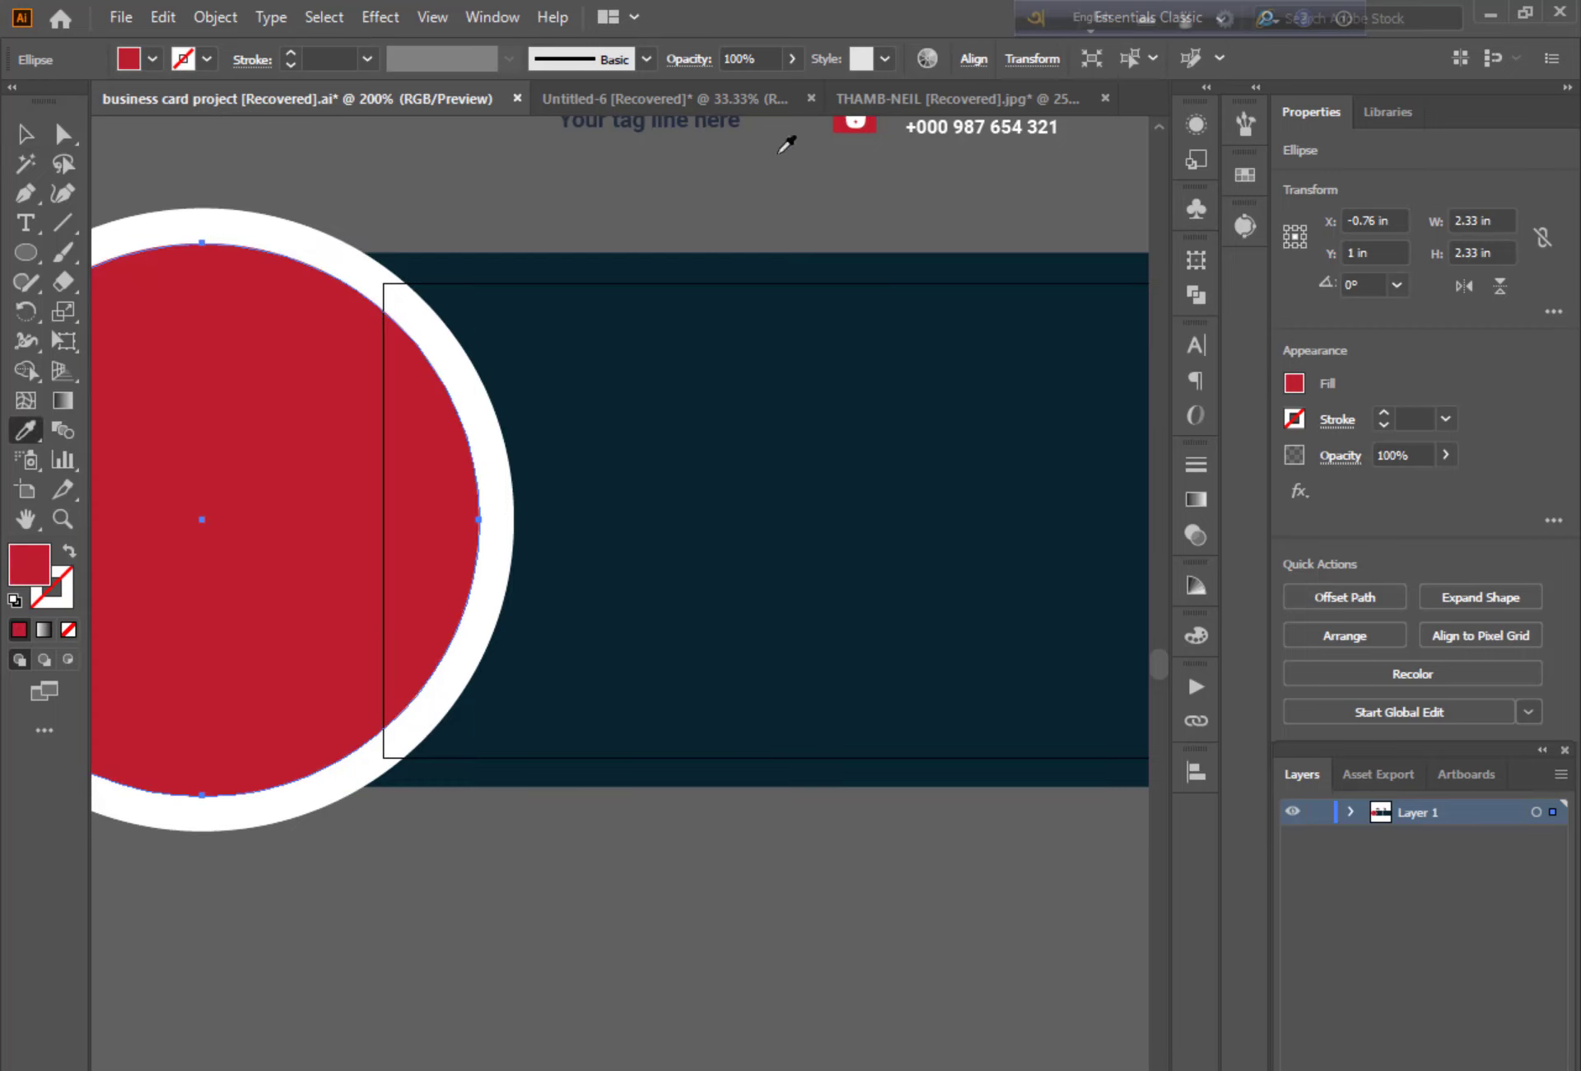
{"action": "left_click", "coordinate": [25, 133]}
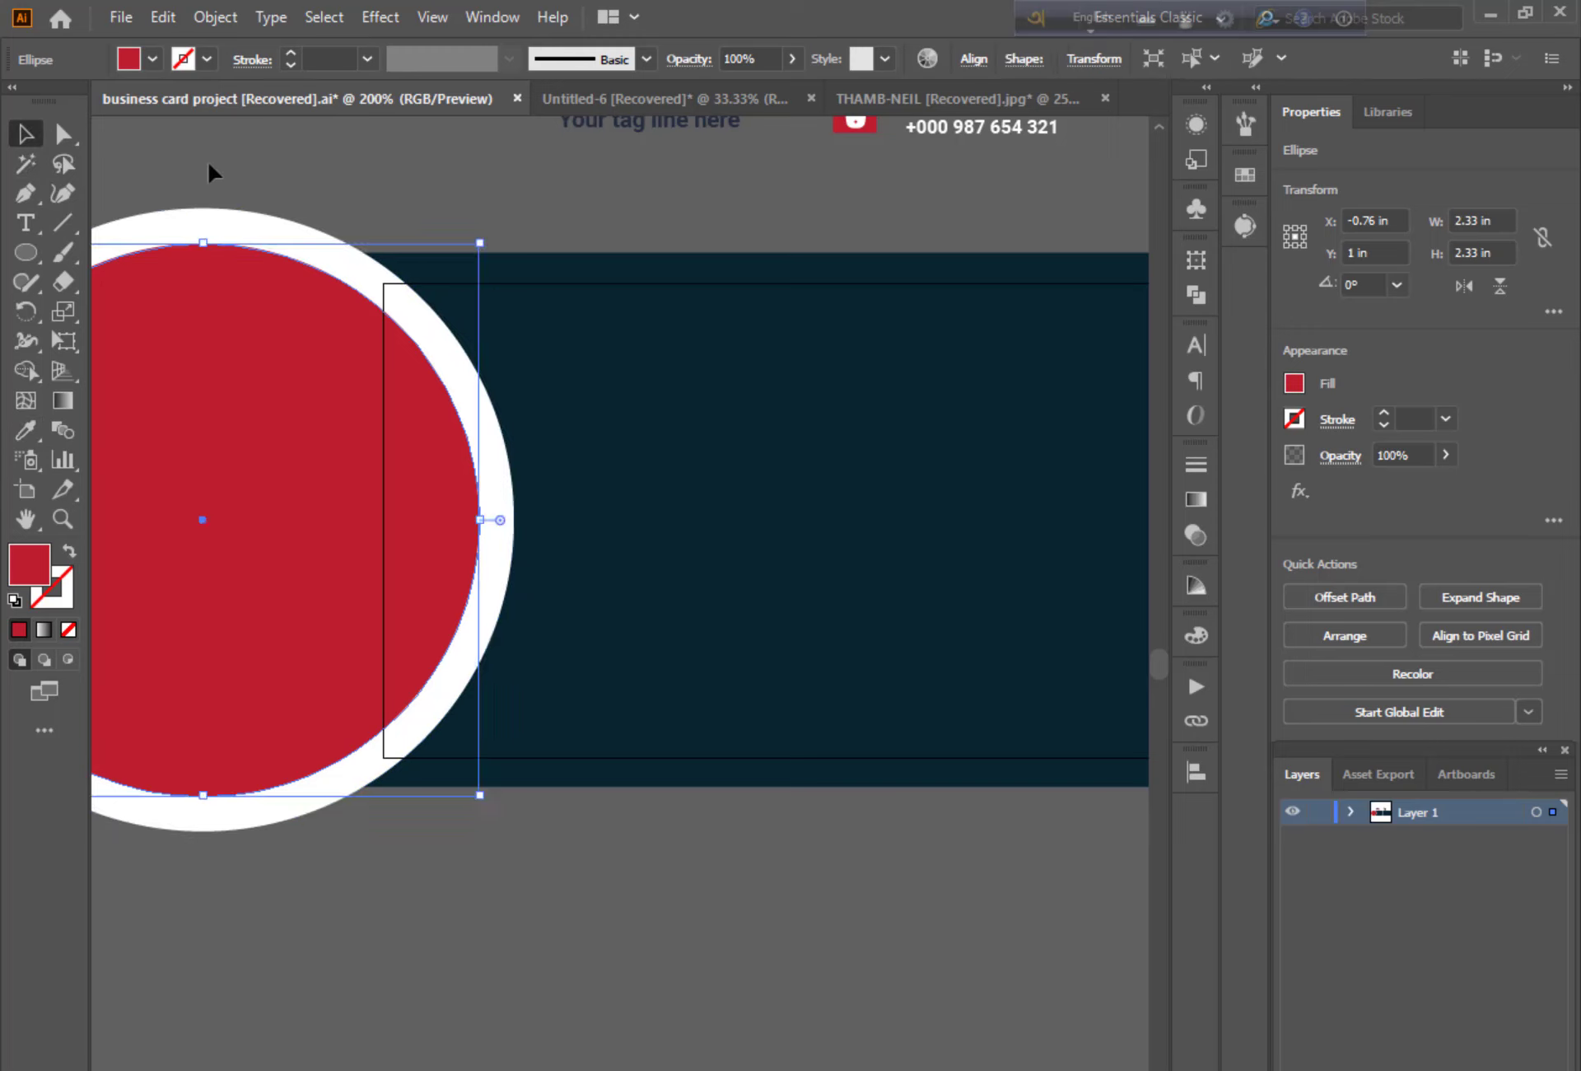
{"action": "left_click", "coordinate": [334, 193]}
{"action": "left_click_drag", "start_coordinate": [294, 180], "coordinate": [528, 824]}
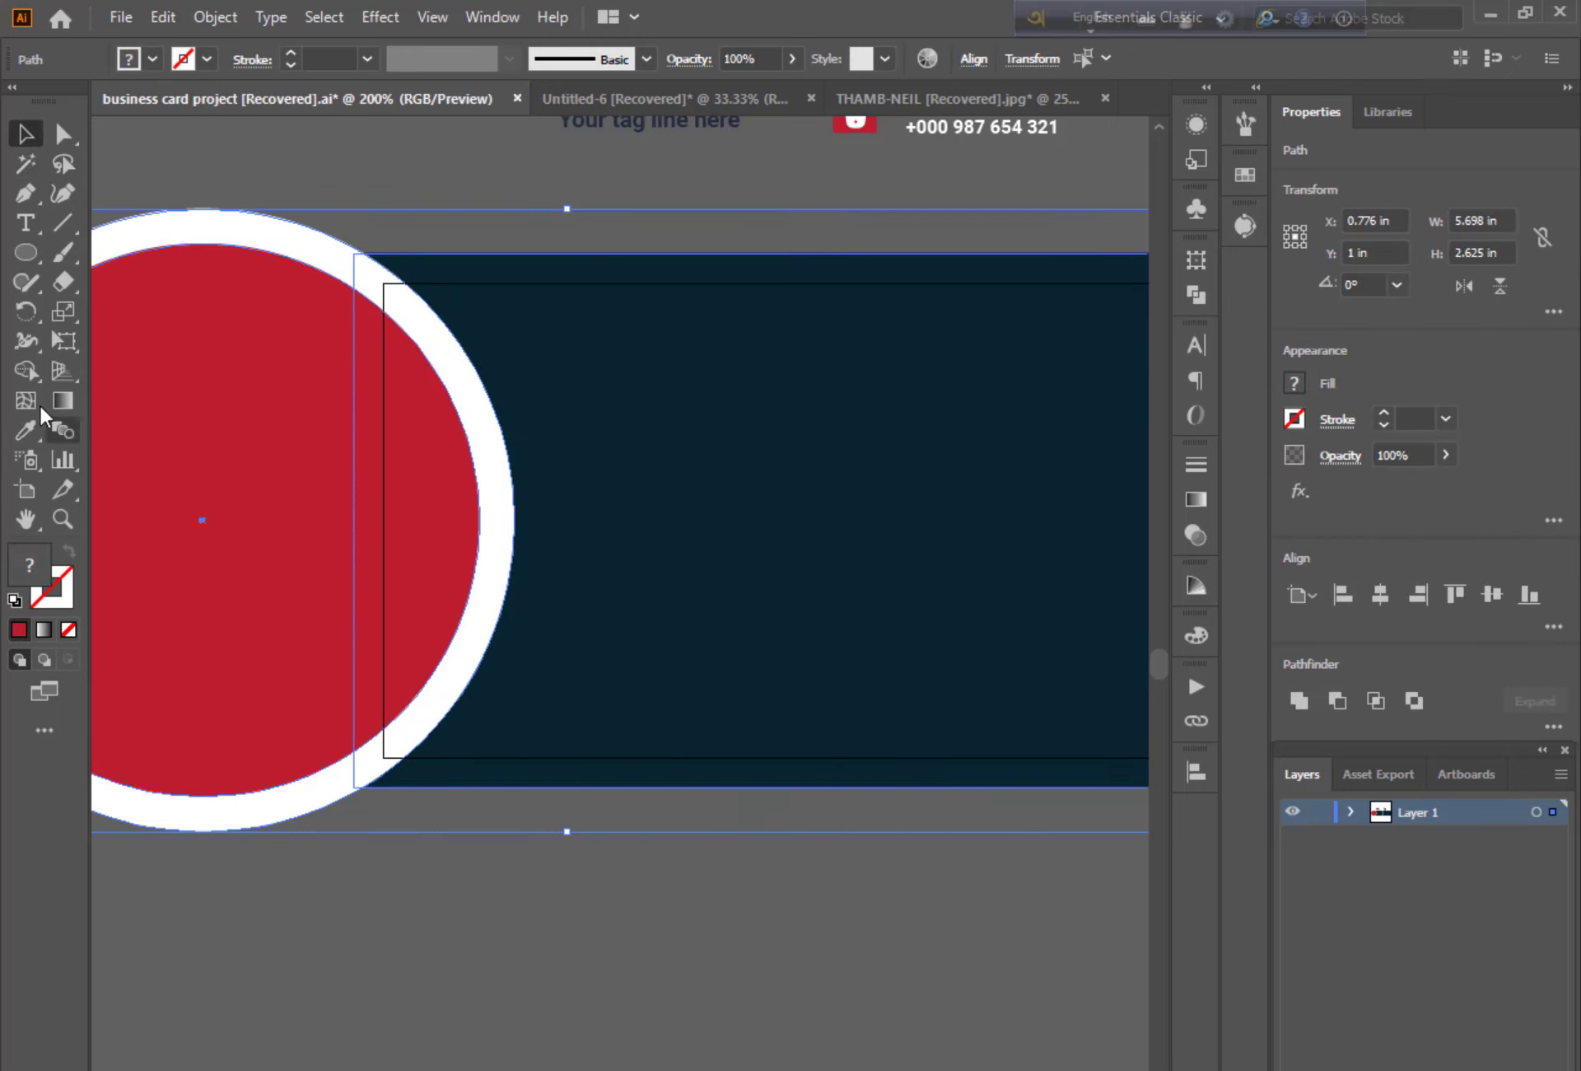
Delete the red and white circle parts outside the card's left edge
{"action": "left_click", "coordinate": [26, 370]}
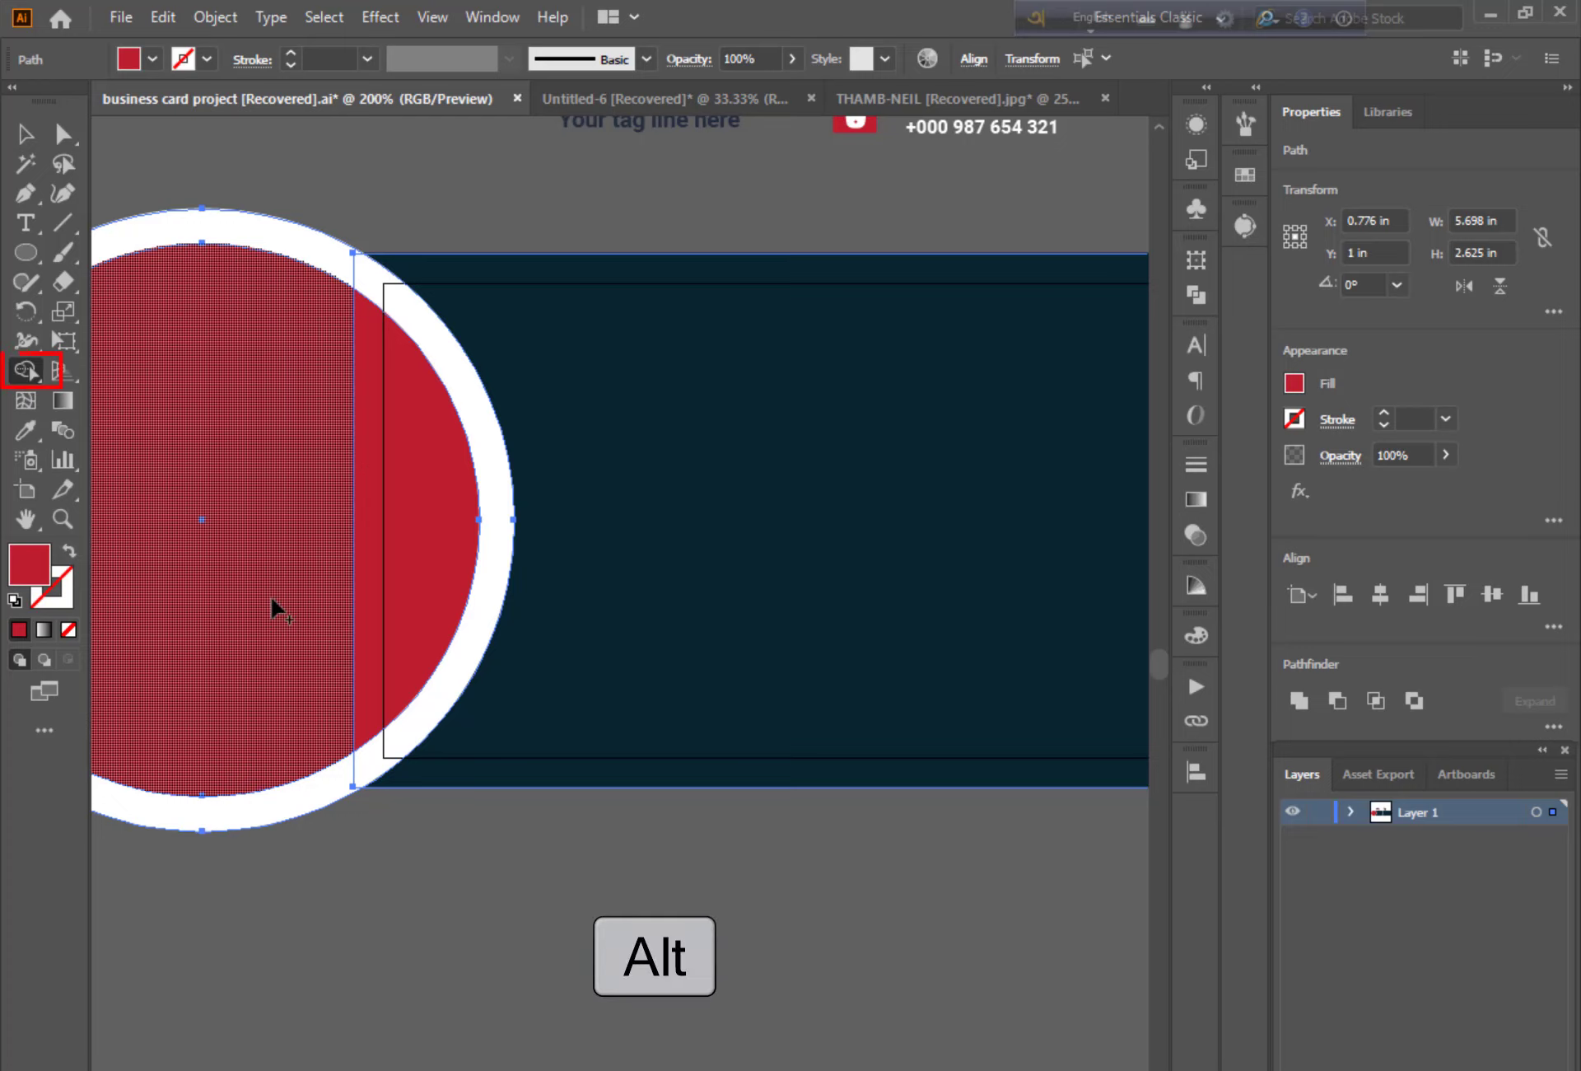
{"action": "left_click", "coordinate": [272, 609], "text": "alt"}
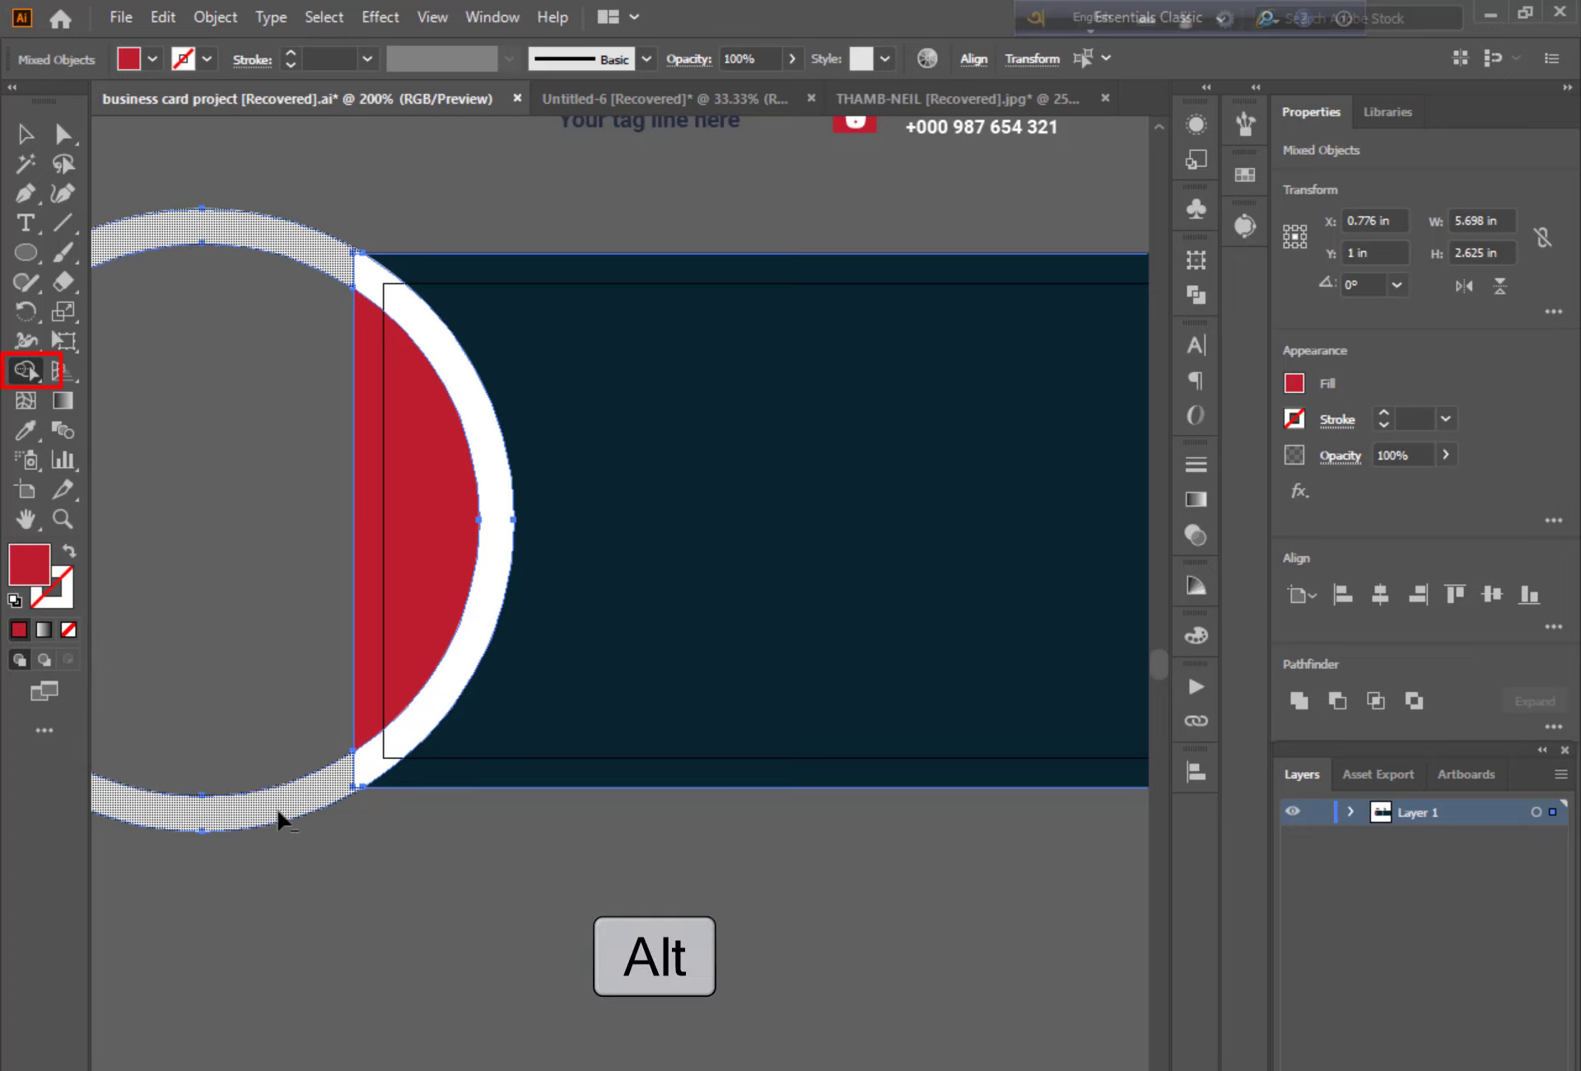
{"action": "left_click", "coordinate": [279, 818], "text": "alt"}
{"action": "left_click", "coordinate": [37, 151]}
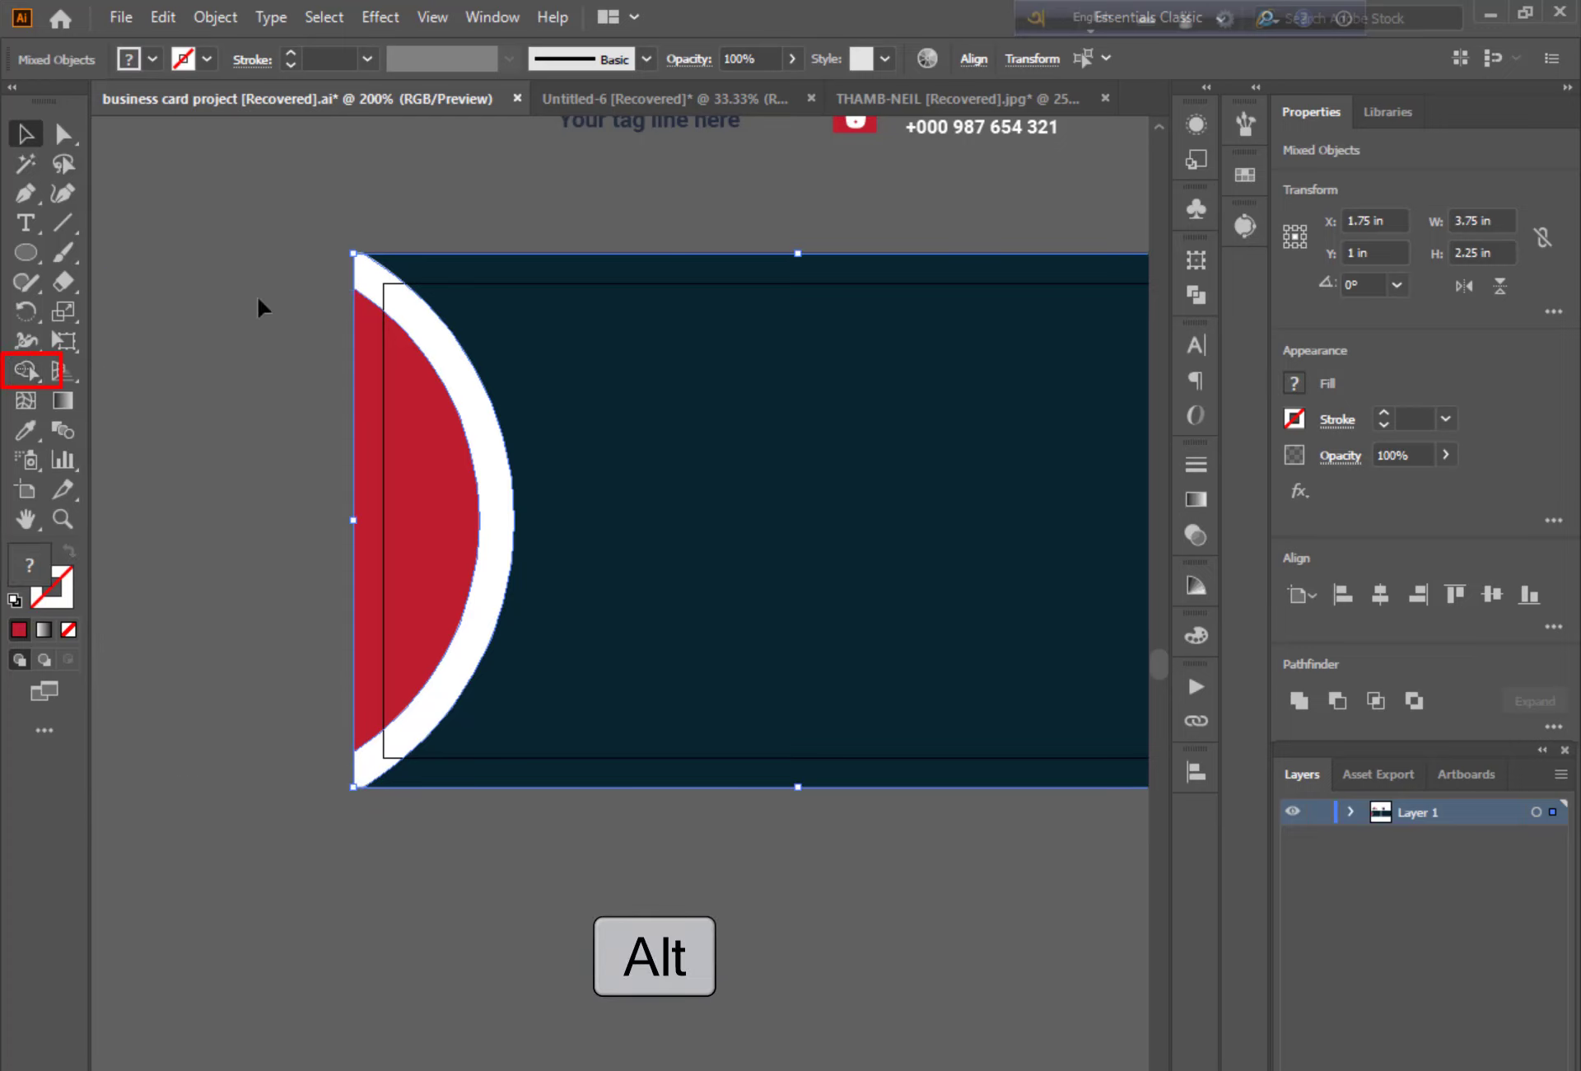
Drag a copy of the red-and-white arc to the card's right side
{"action": "scroll", "coordinate": [257, 295], "scroll_direction": "up", "scroll_amount": 3}
{"action": "scroll", "coordinate": [257, 295], "scroll_direction": "right", "scroll_amount": 4}
{"action": "left_click", "coordinate": [249, 667]}
{"action": "left_click_drag", "start_coordinate": [251, 675], "coordinate": [1003, 681]}
Reflect the right-hand arc copy across the vertical axis so it faces inward
{"action": "key", "text": "alt"}
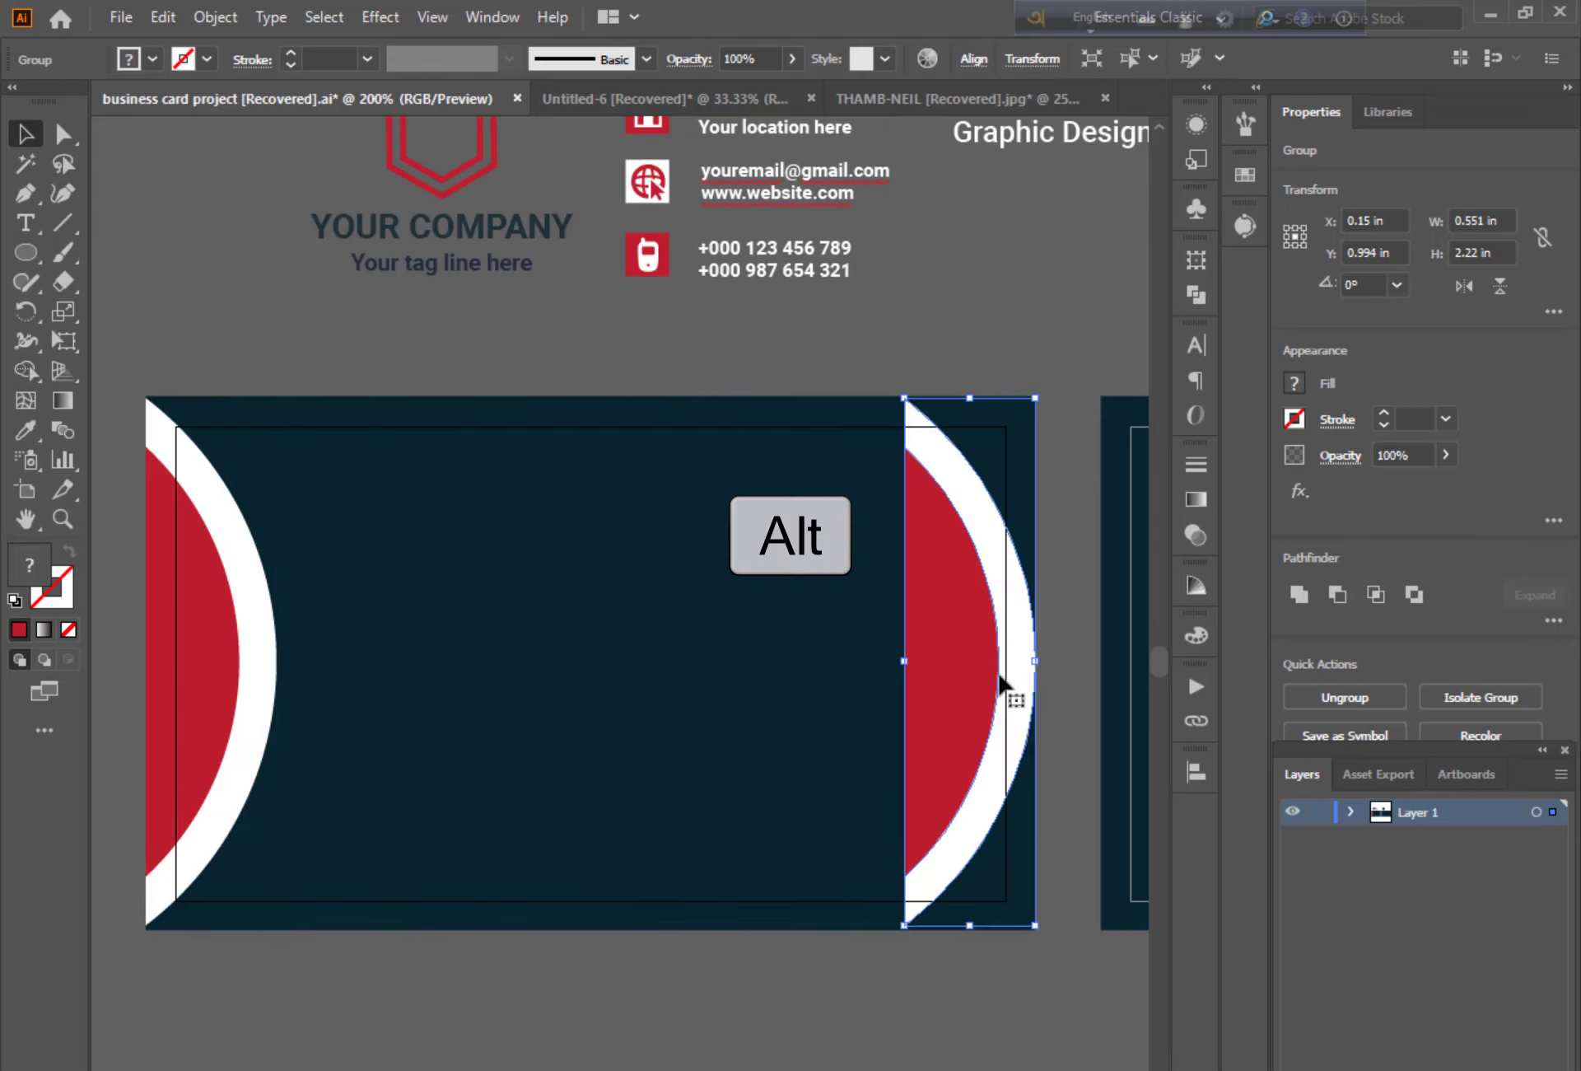
{"action": "scroll", "coordinate": [961, 663], "scroll_direction": "down", "scroll_amount": 1}
{"action": "scroll", "coordinate": [960, 659], "scroll_direction": "down", "scroll_amount": 3}
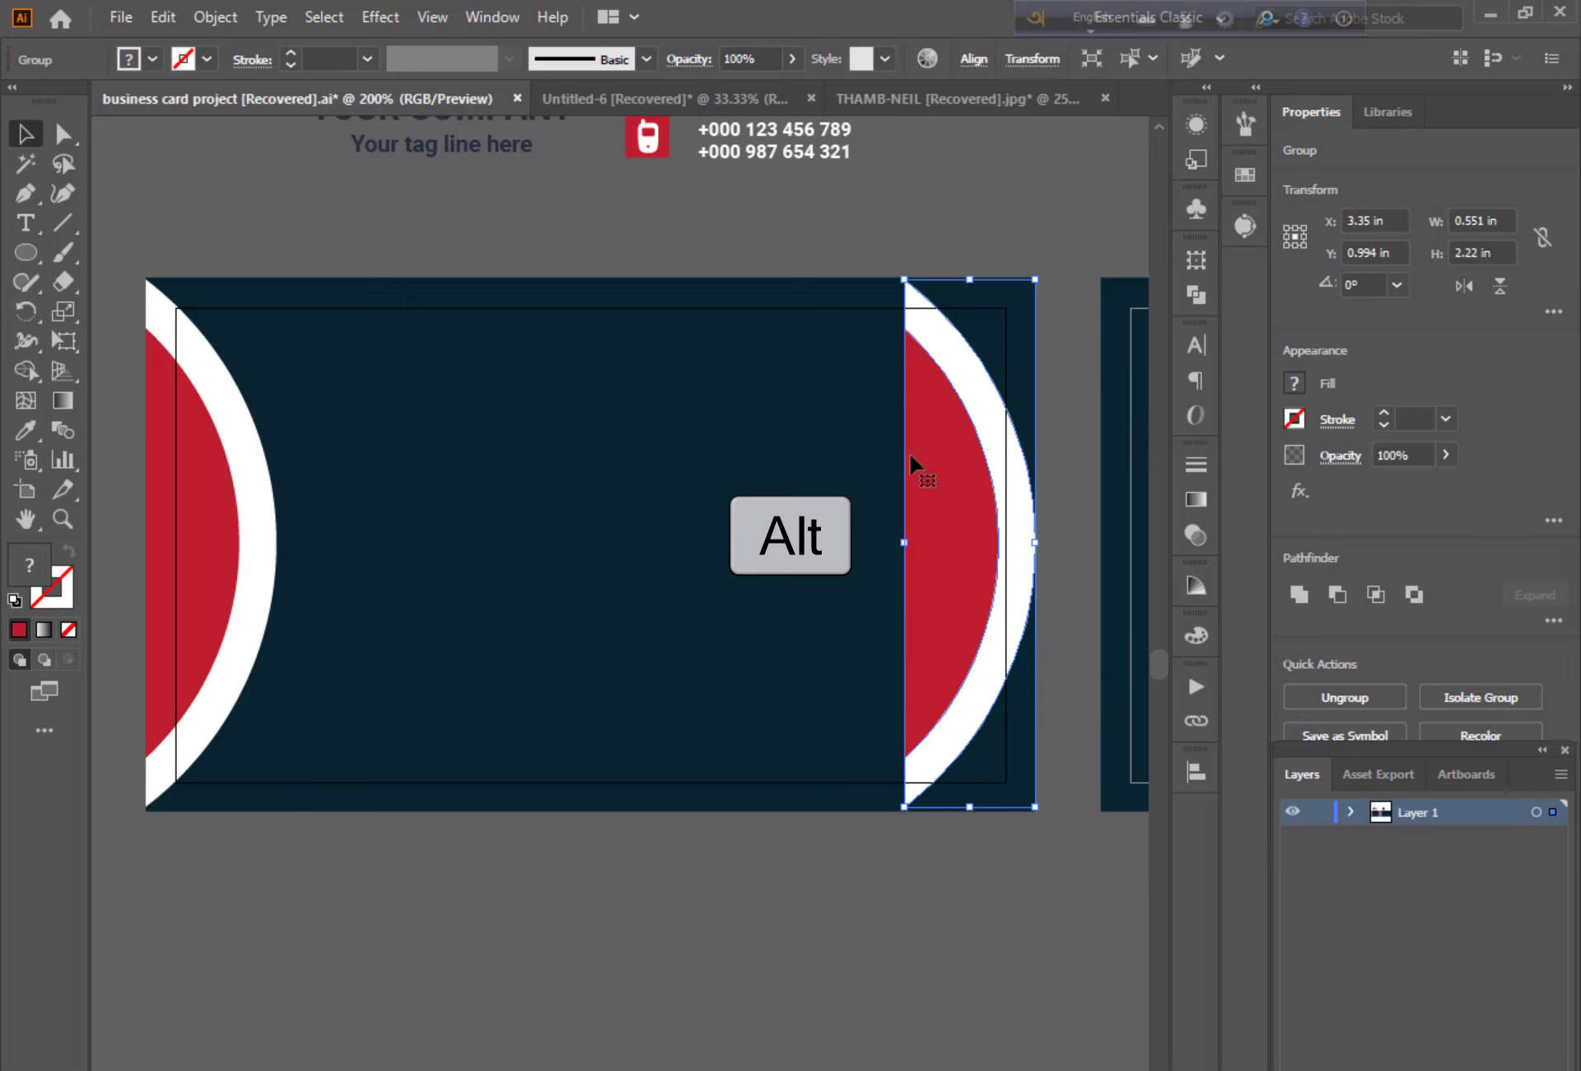
{"action": "left_click_drag", "start_coordinate": [706, 486], "coordinate": [409, 505]}
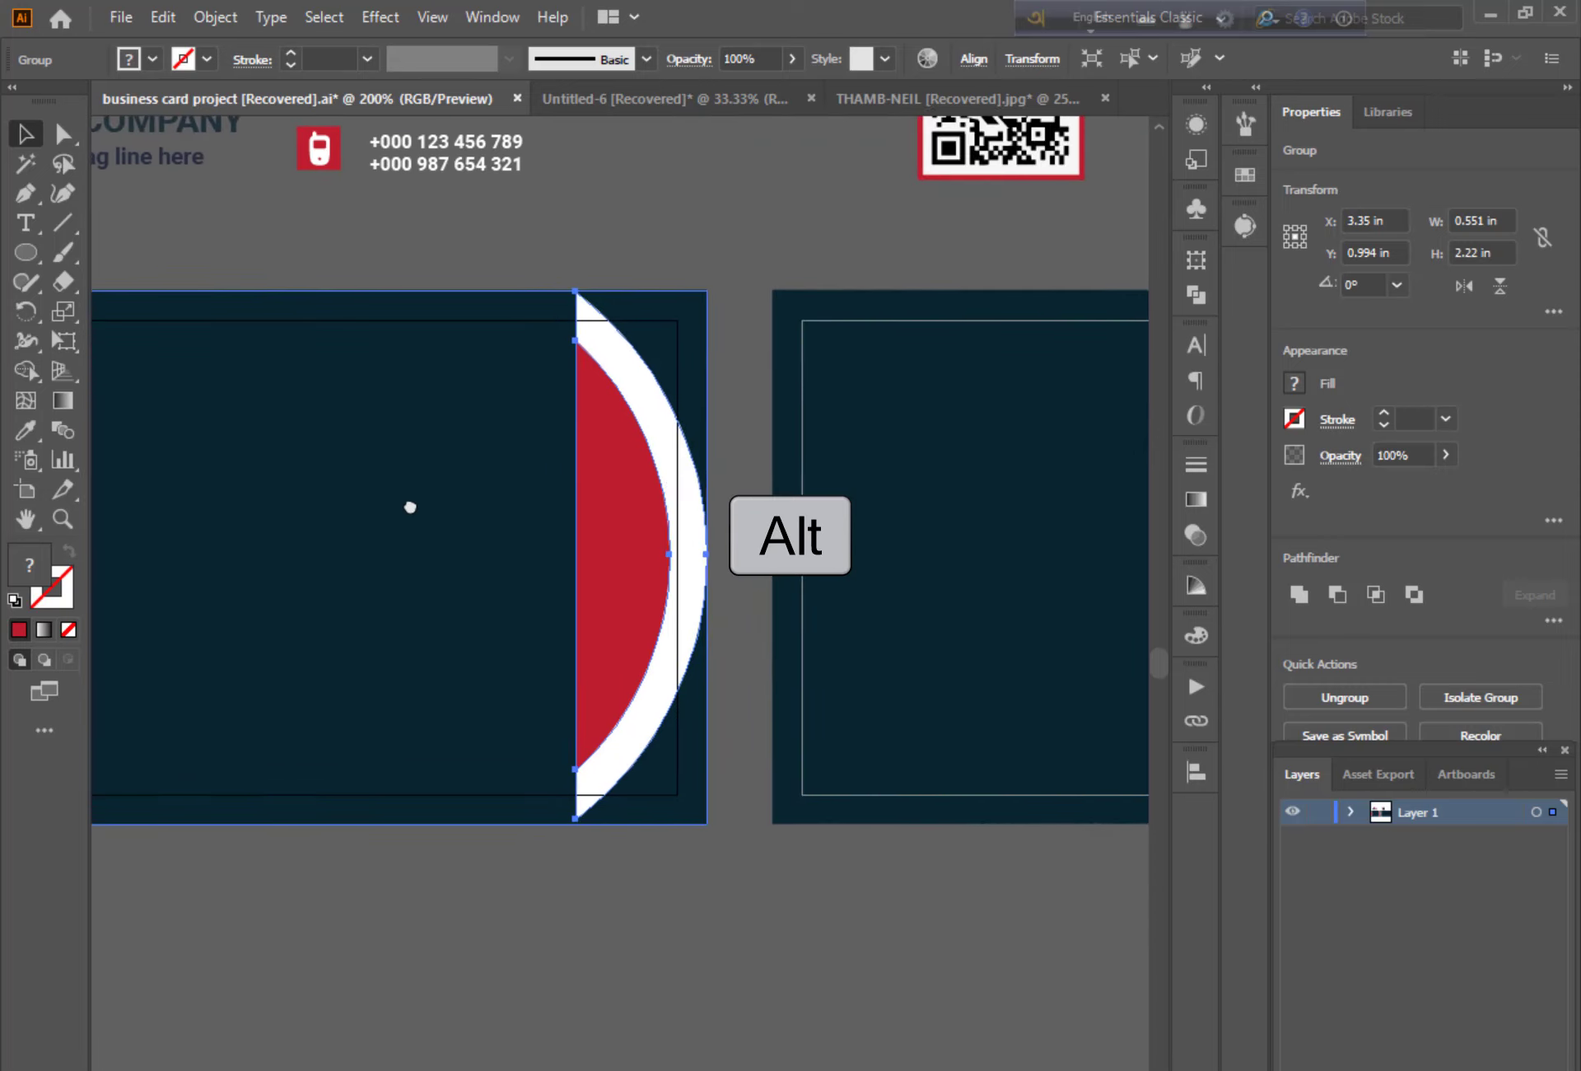
{"action": "right_click", "coordinate": [635, 509]}
{"action": "mouse_move", "coordinate": [711, 786]}
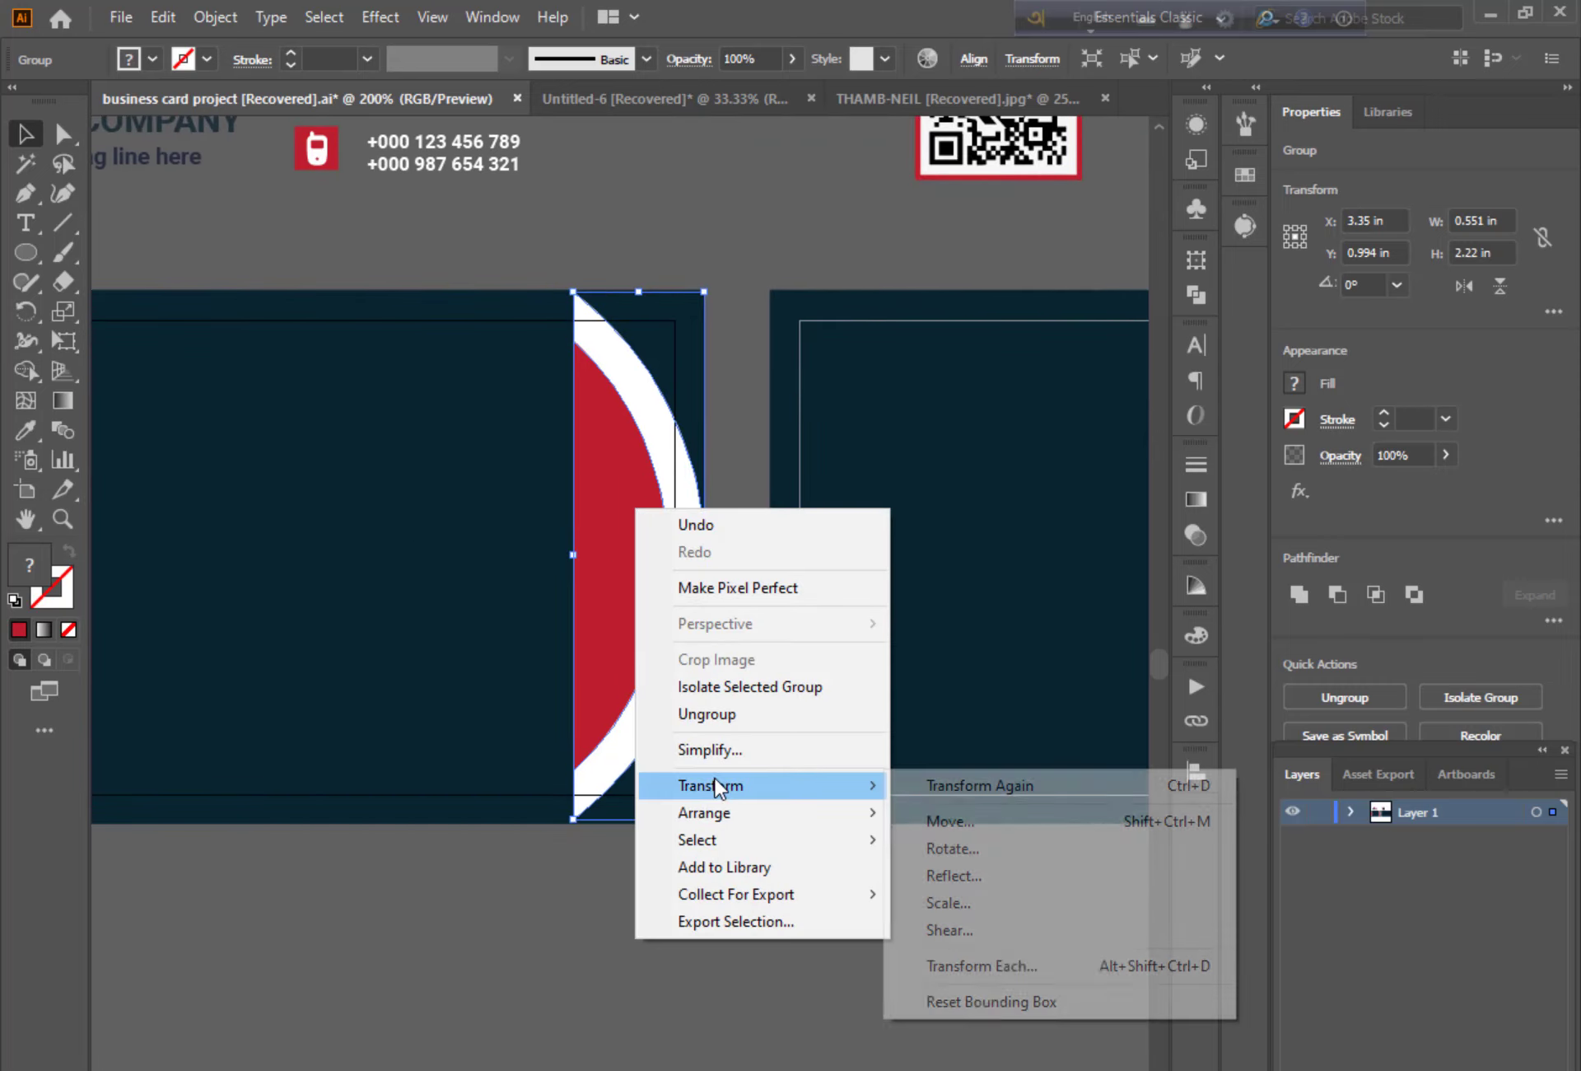
{"action": "left_click", "coordinate": [968, 873]}
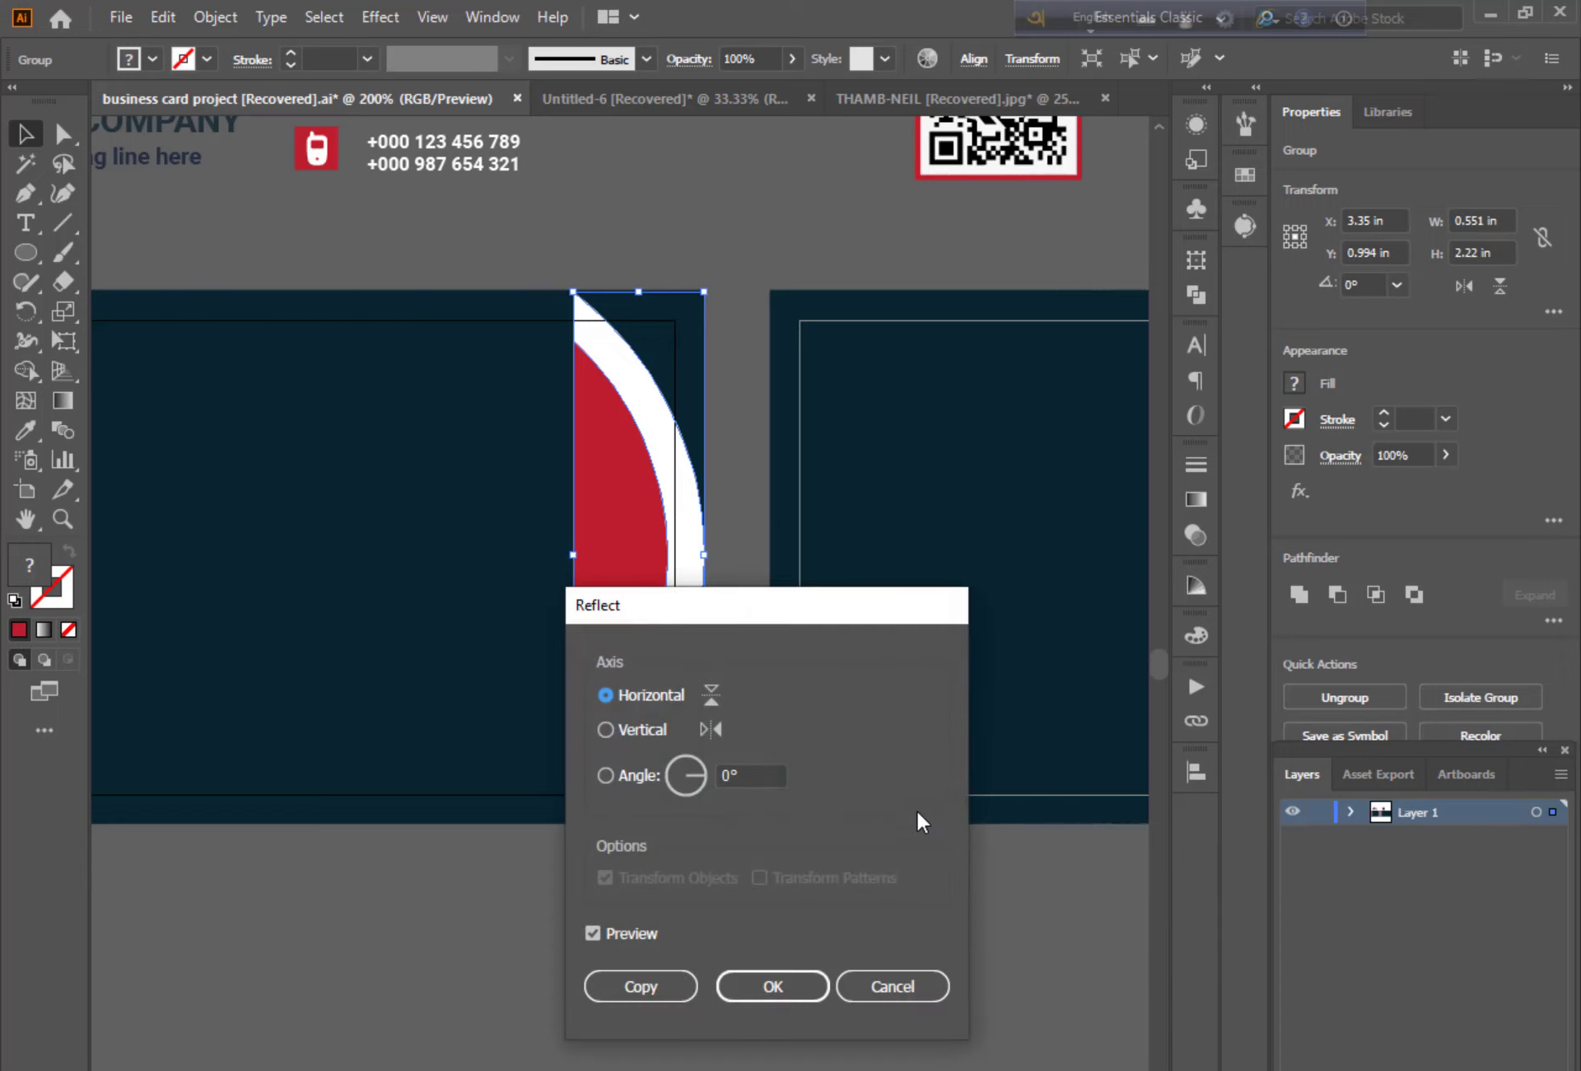
{"action": "left_click_drag", "start_coordinate": [749, 611], "coordinate": [896, 507]}
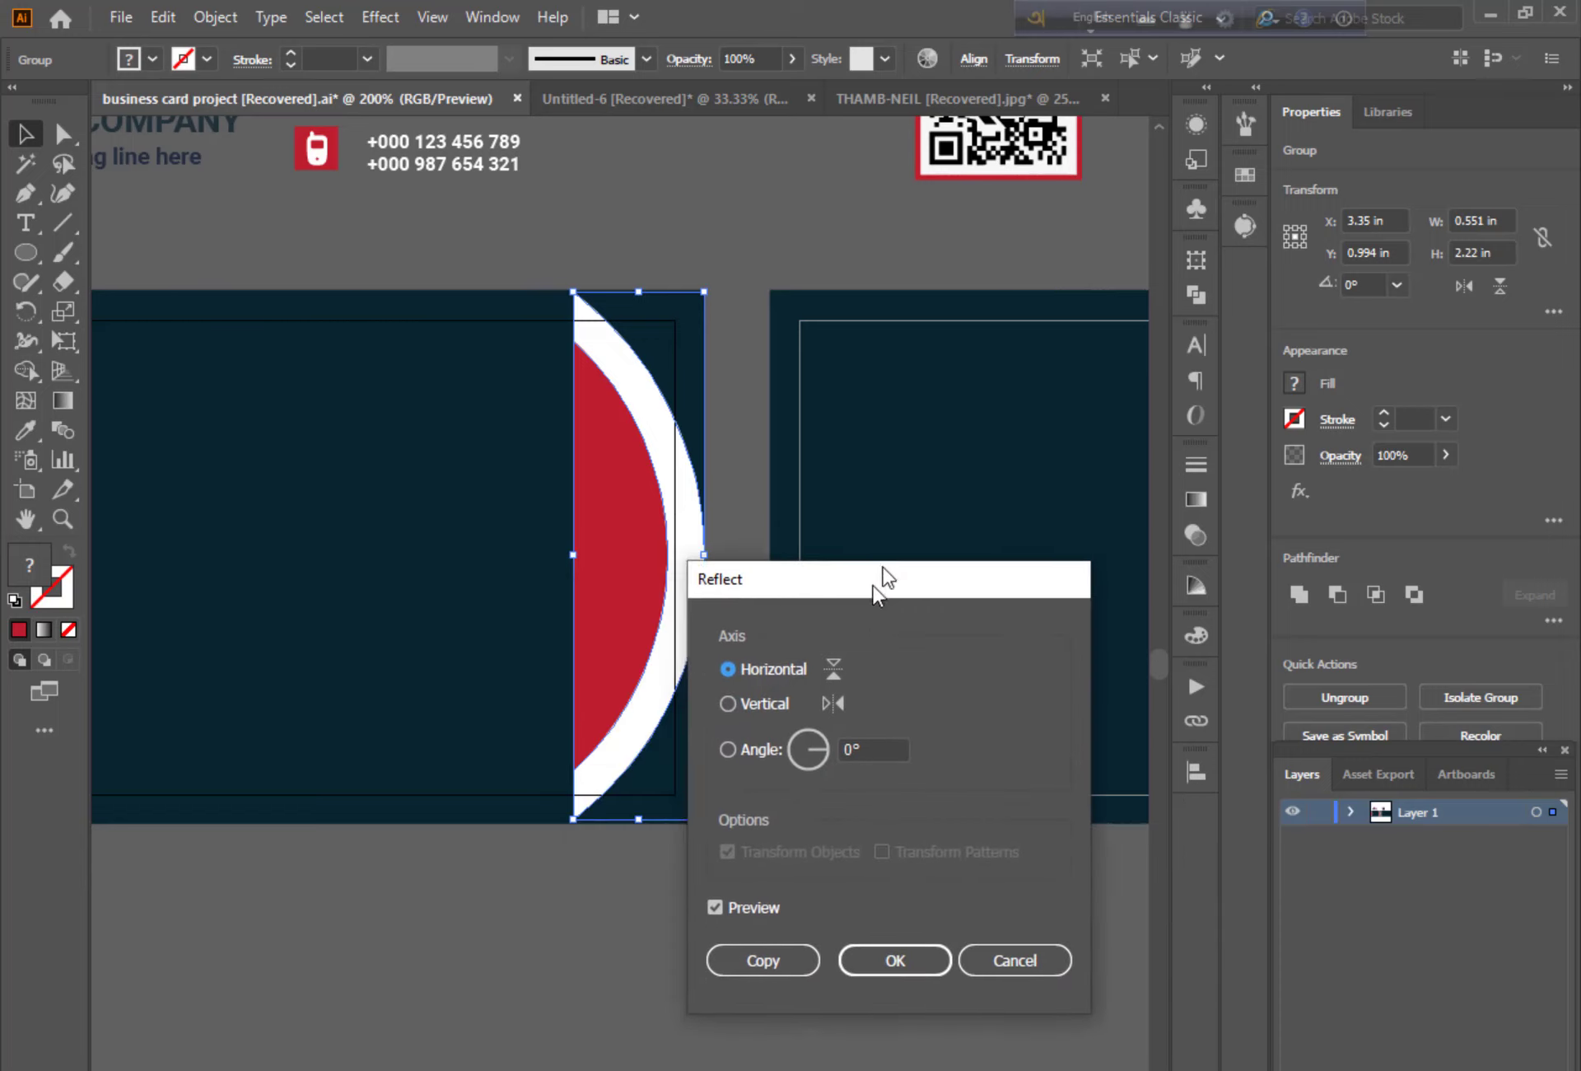
{"action": "left_click", "coordinate": [769, 633]}
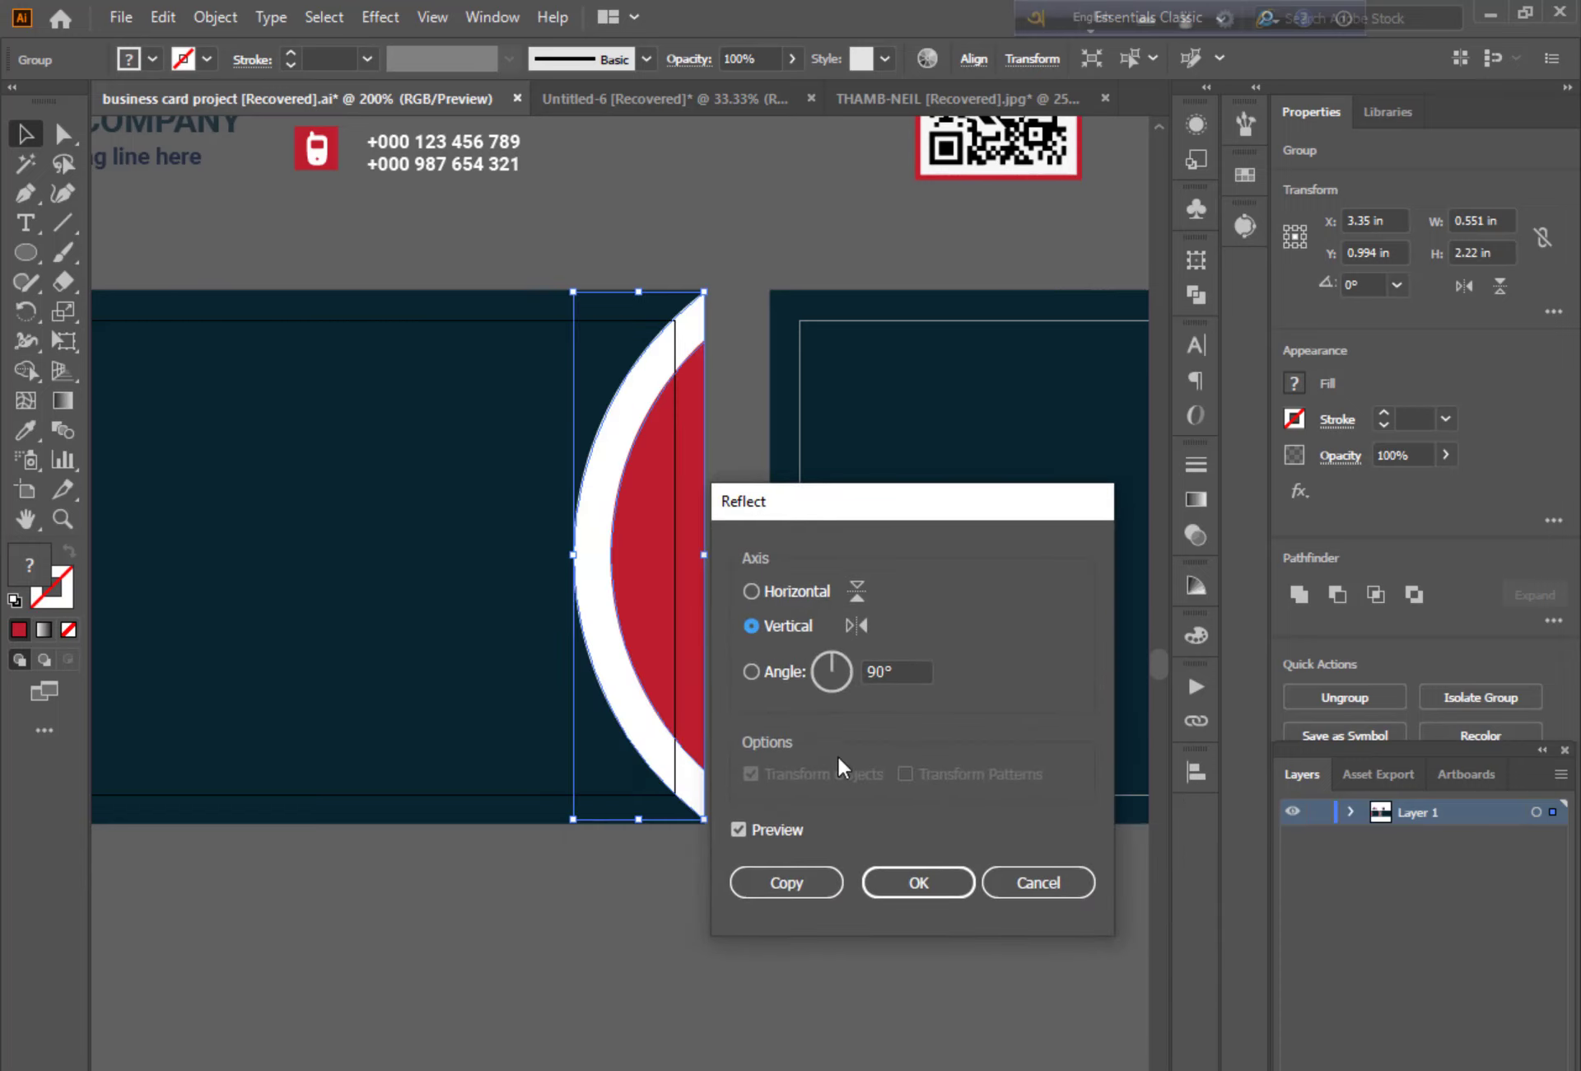
{"action": "left_click", "coordinate": [918, 882]}
{"action": "left_click", "coordinate": [752, 943]}
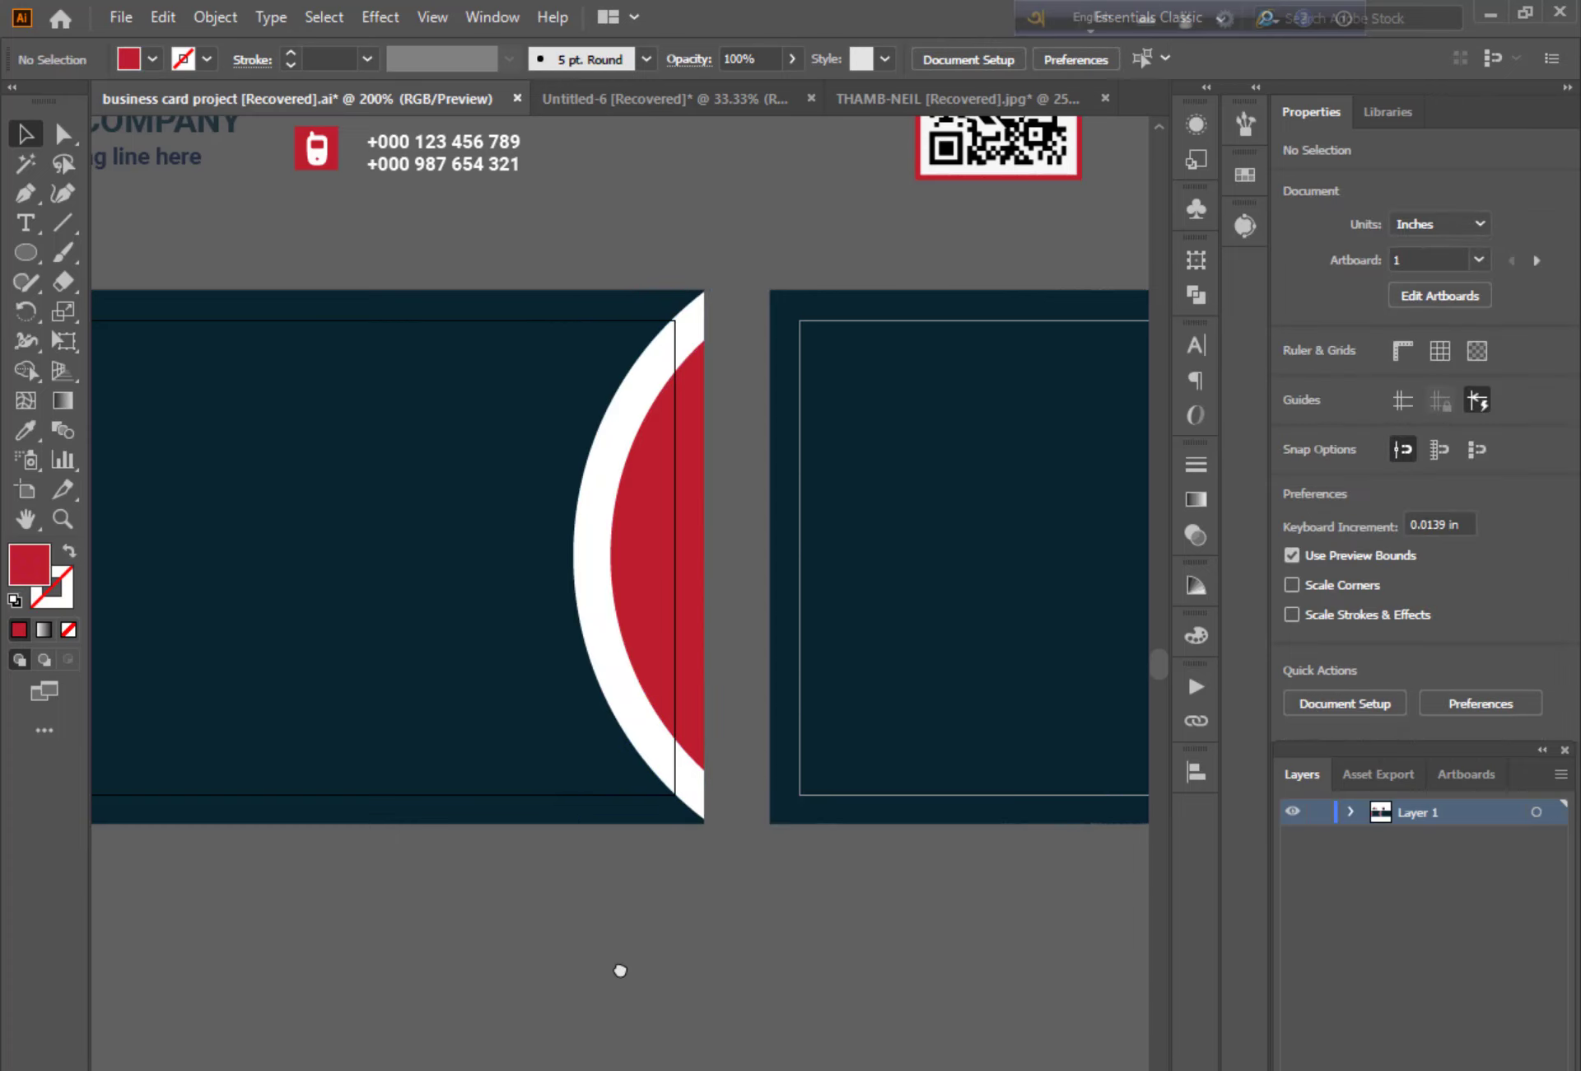
{"action": "left_click_drag", "start_coordinate": [620, 971], "coordinate": [947, 1003]}
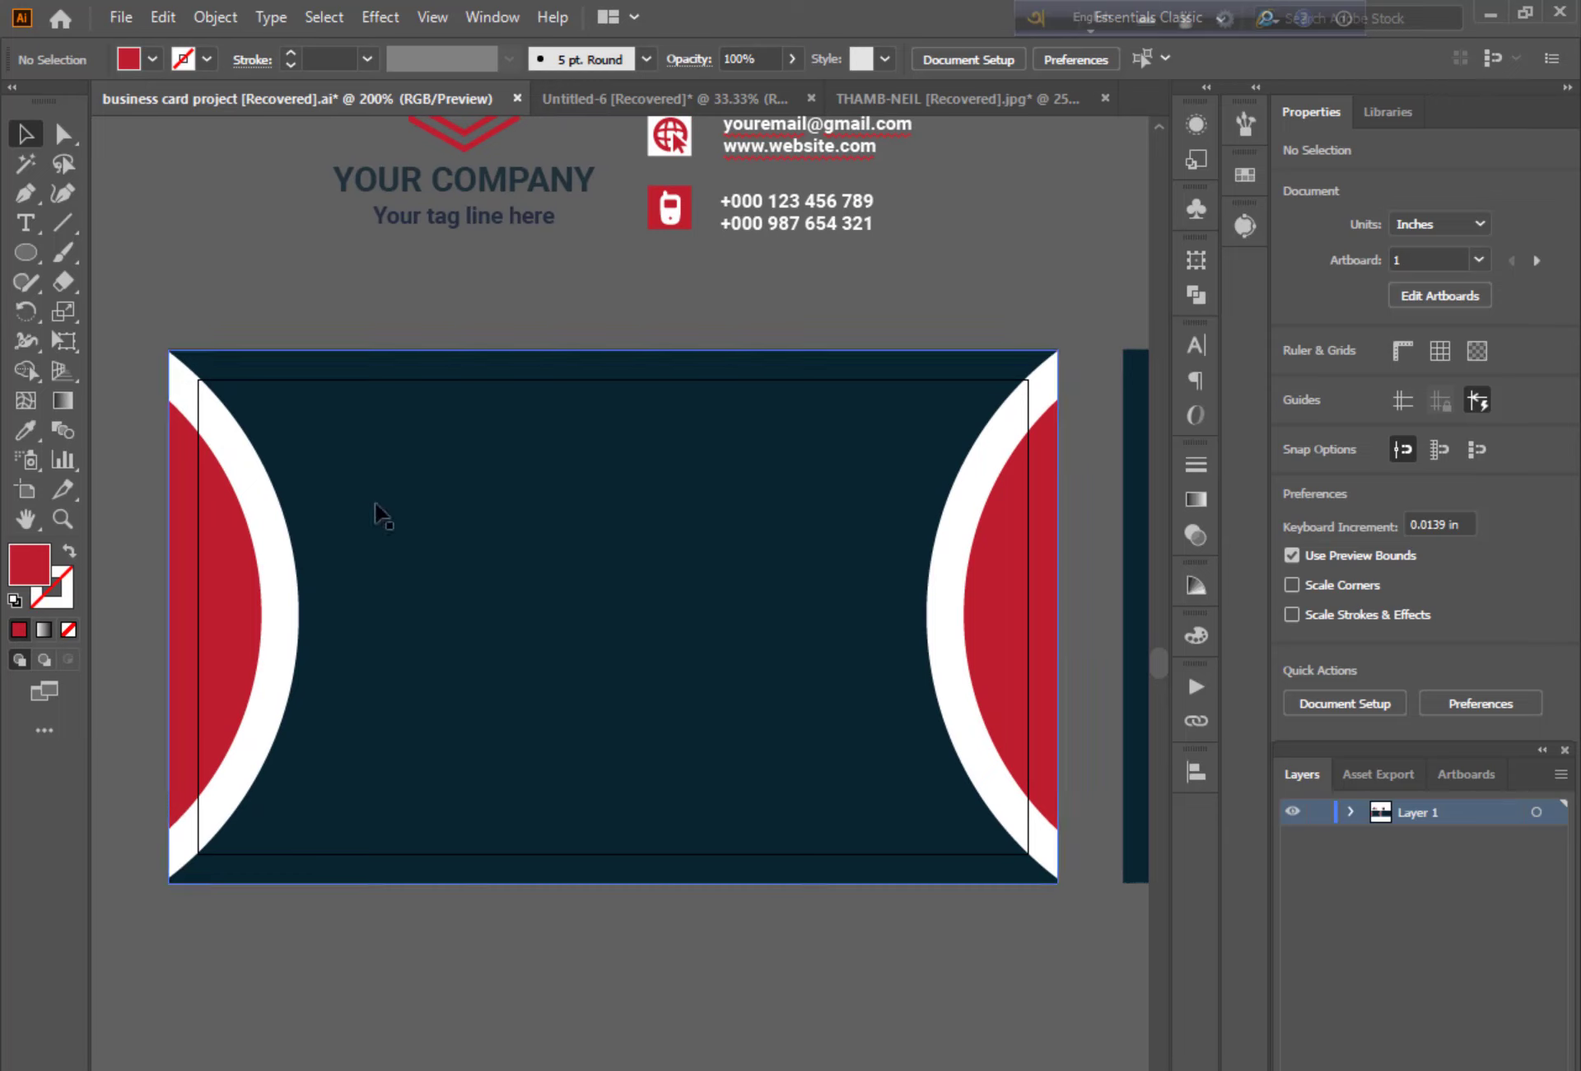
{"action": "left_click_drag", "start_coordinate": [25, 252], "coordinate": [113, 254]}
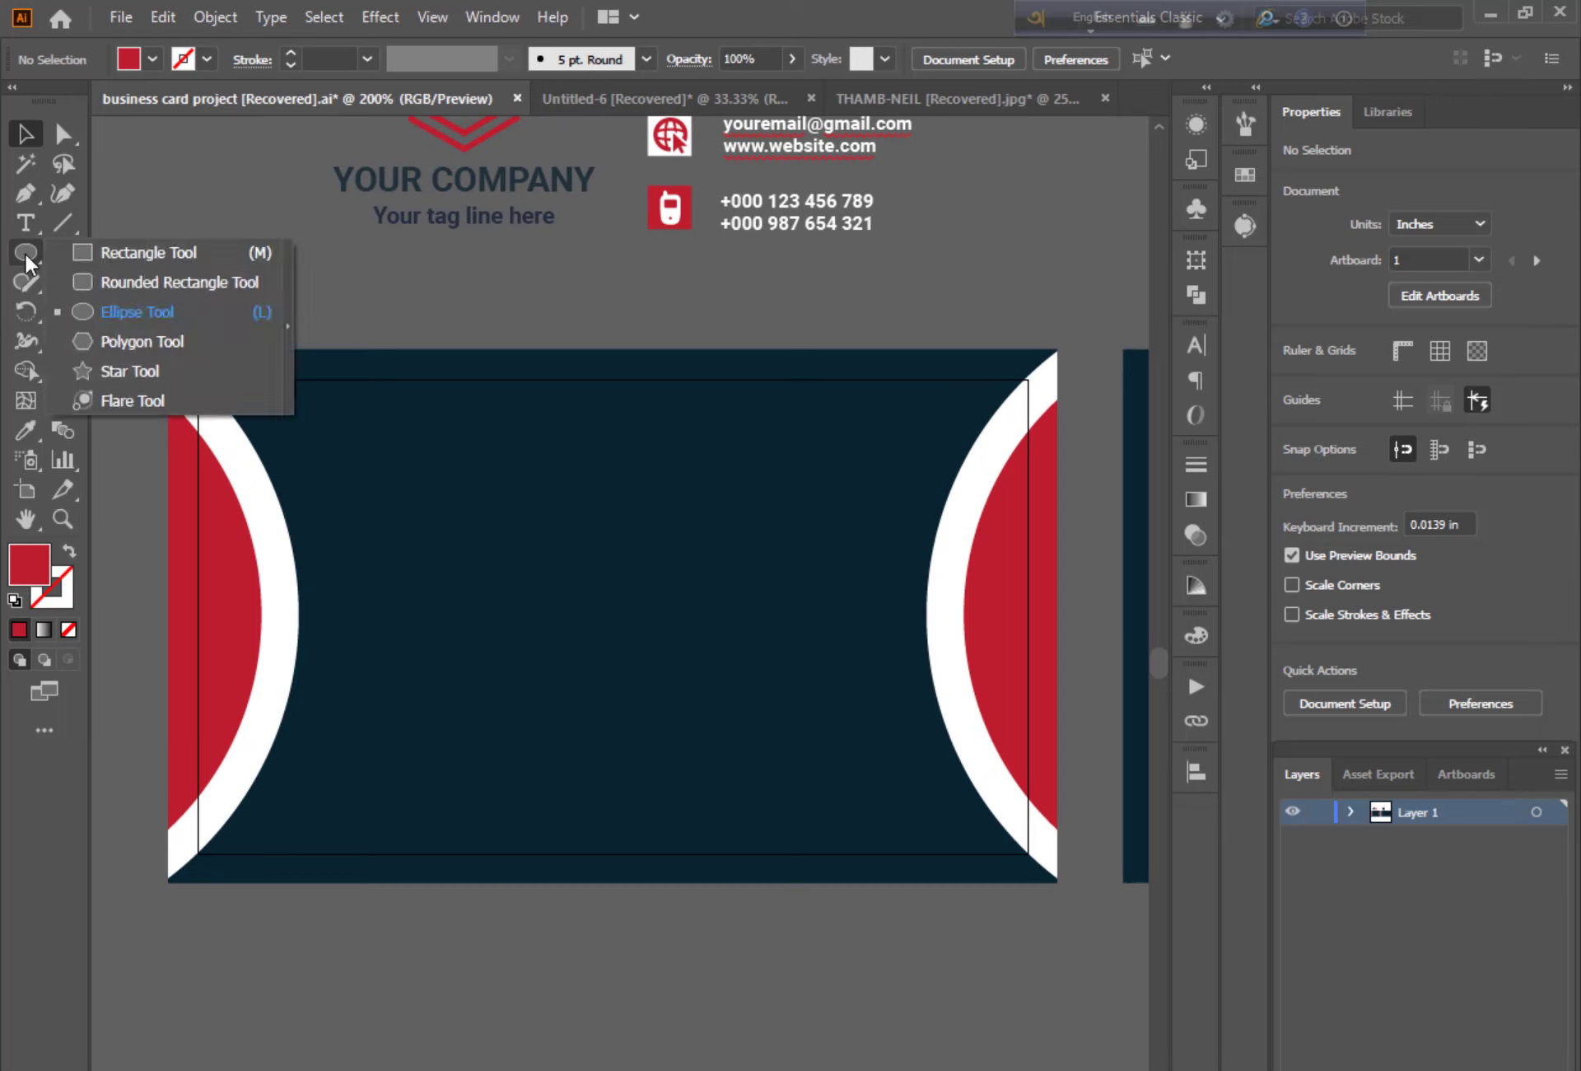
Draw a red 0.807 in-wide rectangle down from the card's top edge
{"action": "left_click", "coordinate": [113, 256]}
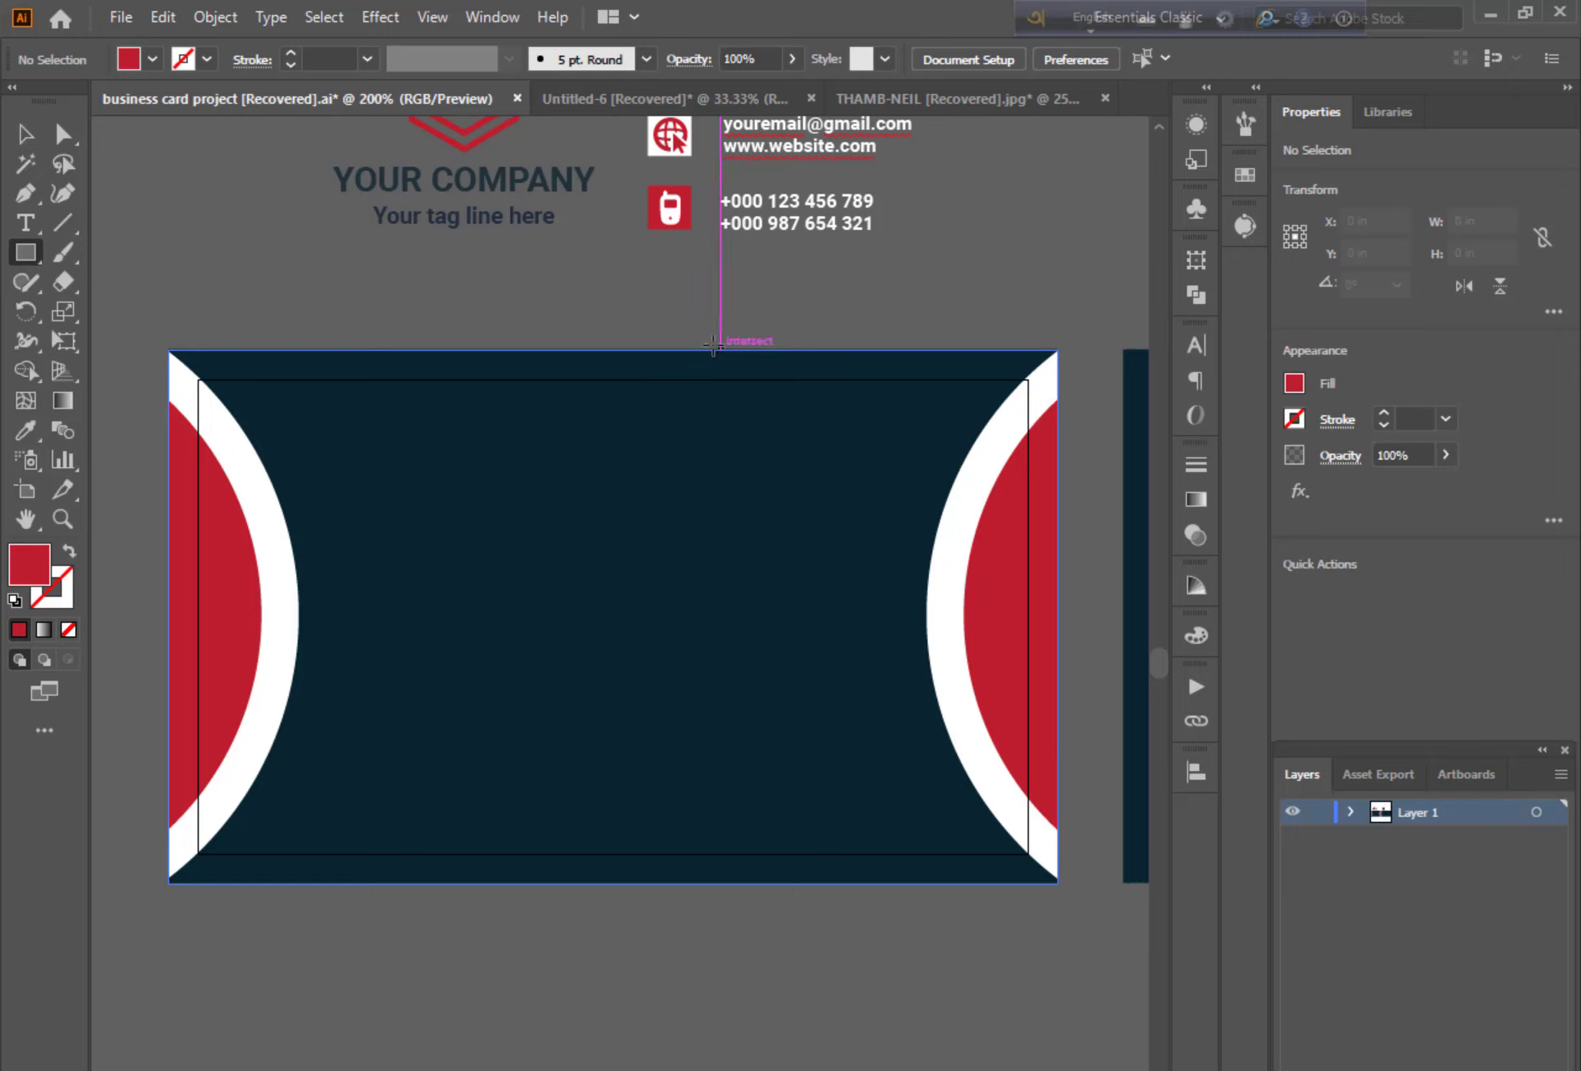
{"action": "mouse_move", "coordinate": [699, 349]}
{"action": "left_mouse_down"}
{"action": "mouse_move", "coordinate": [856, 564]}
{"action": "mouse_move", "coordinate": [896, 577]}
{"action": "mouse_move", "coordinate": [892, 625]}
{"action": "mouse_move", "coordinate": [891, 586]}
{"action": "left_mouse_up"}
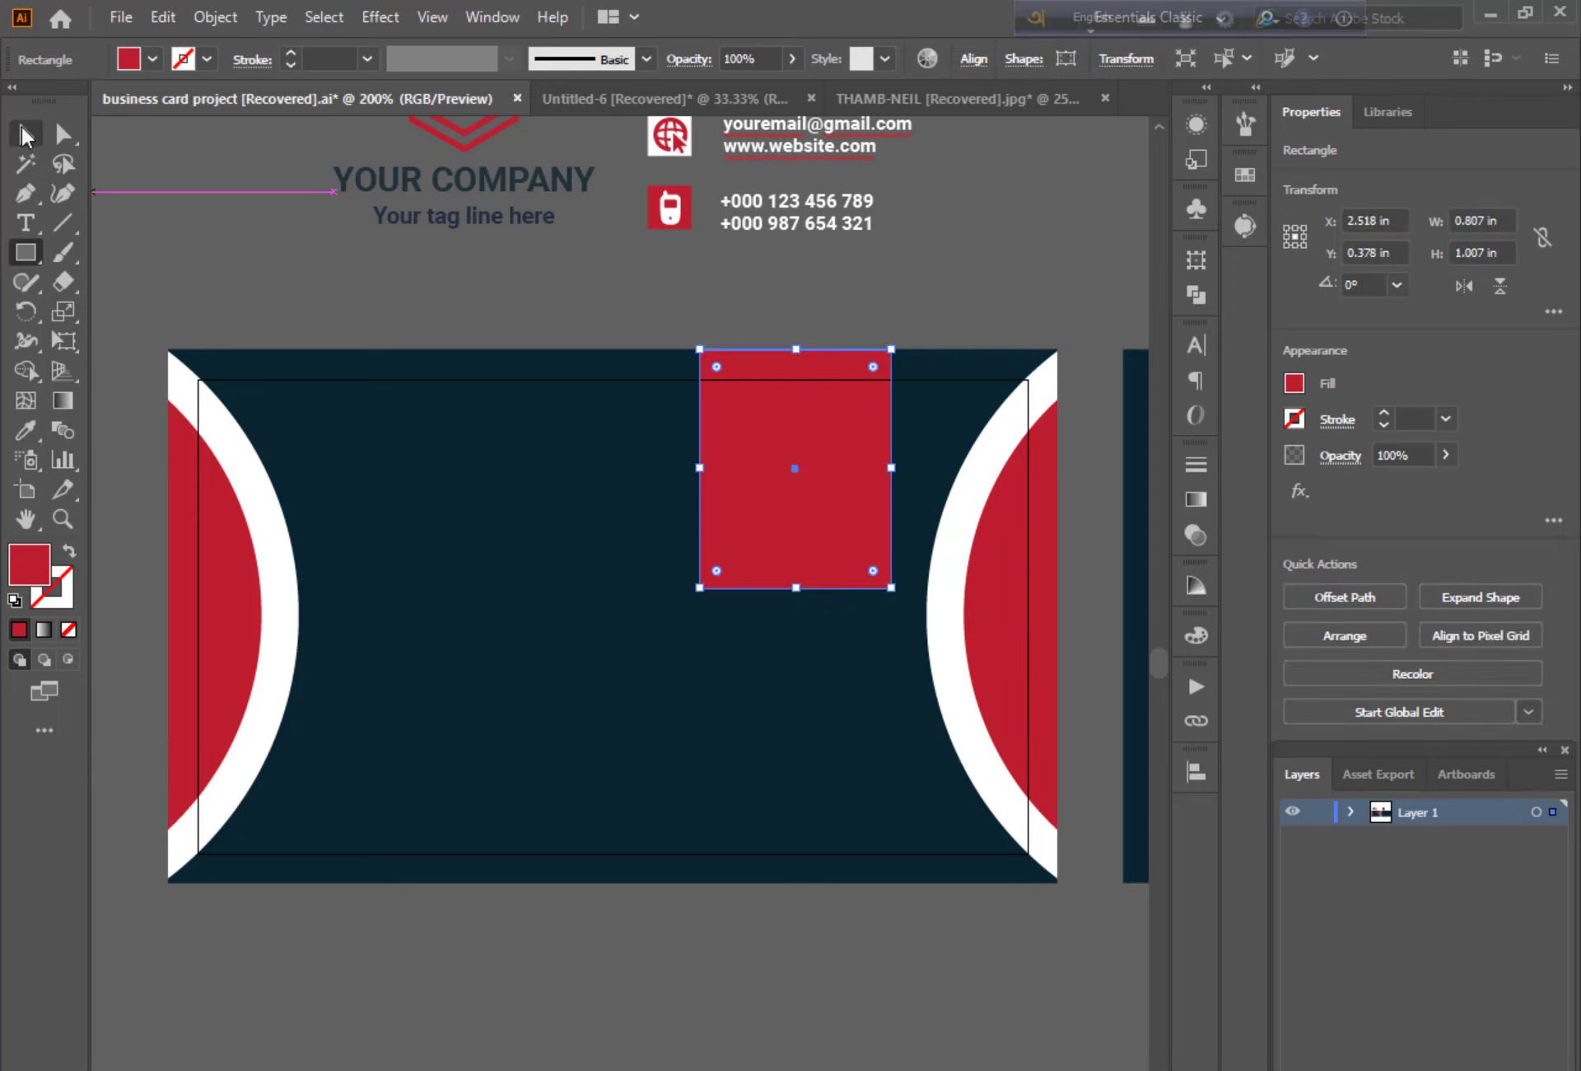
{"action": "left_click", "coordinate": [26, 134]}
{"action": "left_click", "coordinate": [240, 256]}
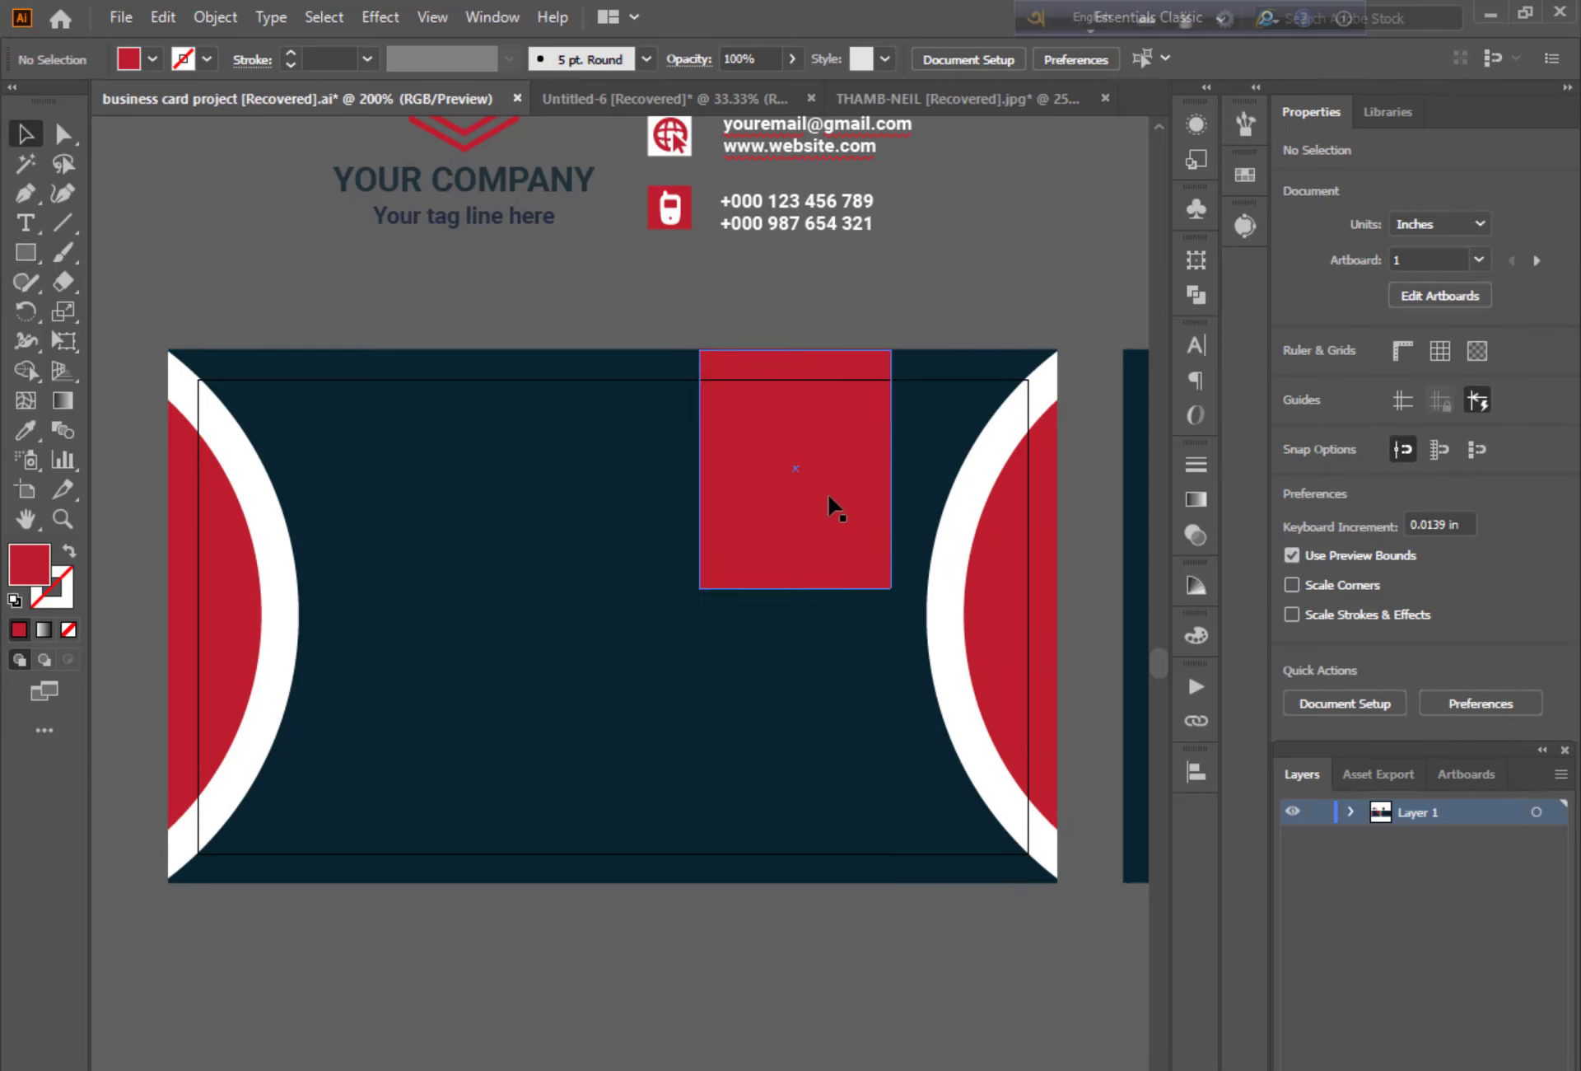
Copy the red rectangle down and align it with the card's bottom edge
{"action": "mouse_move", "coordinate": [832, 504]}
{"action": "left_mouse_down"}
{"action": "mouse_move", "coordinate": [837, 773]}
{"action": "mouse_move", "coordinate": [818, 793]}
{"action": "left_mouse_up"}
{"action": "left_click", "coordinate": [747, 1011]}
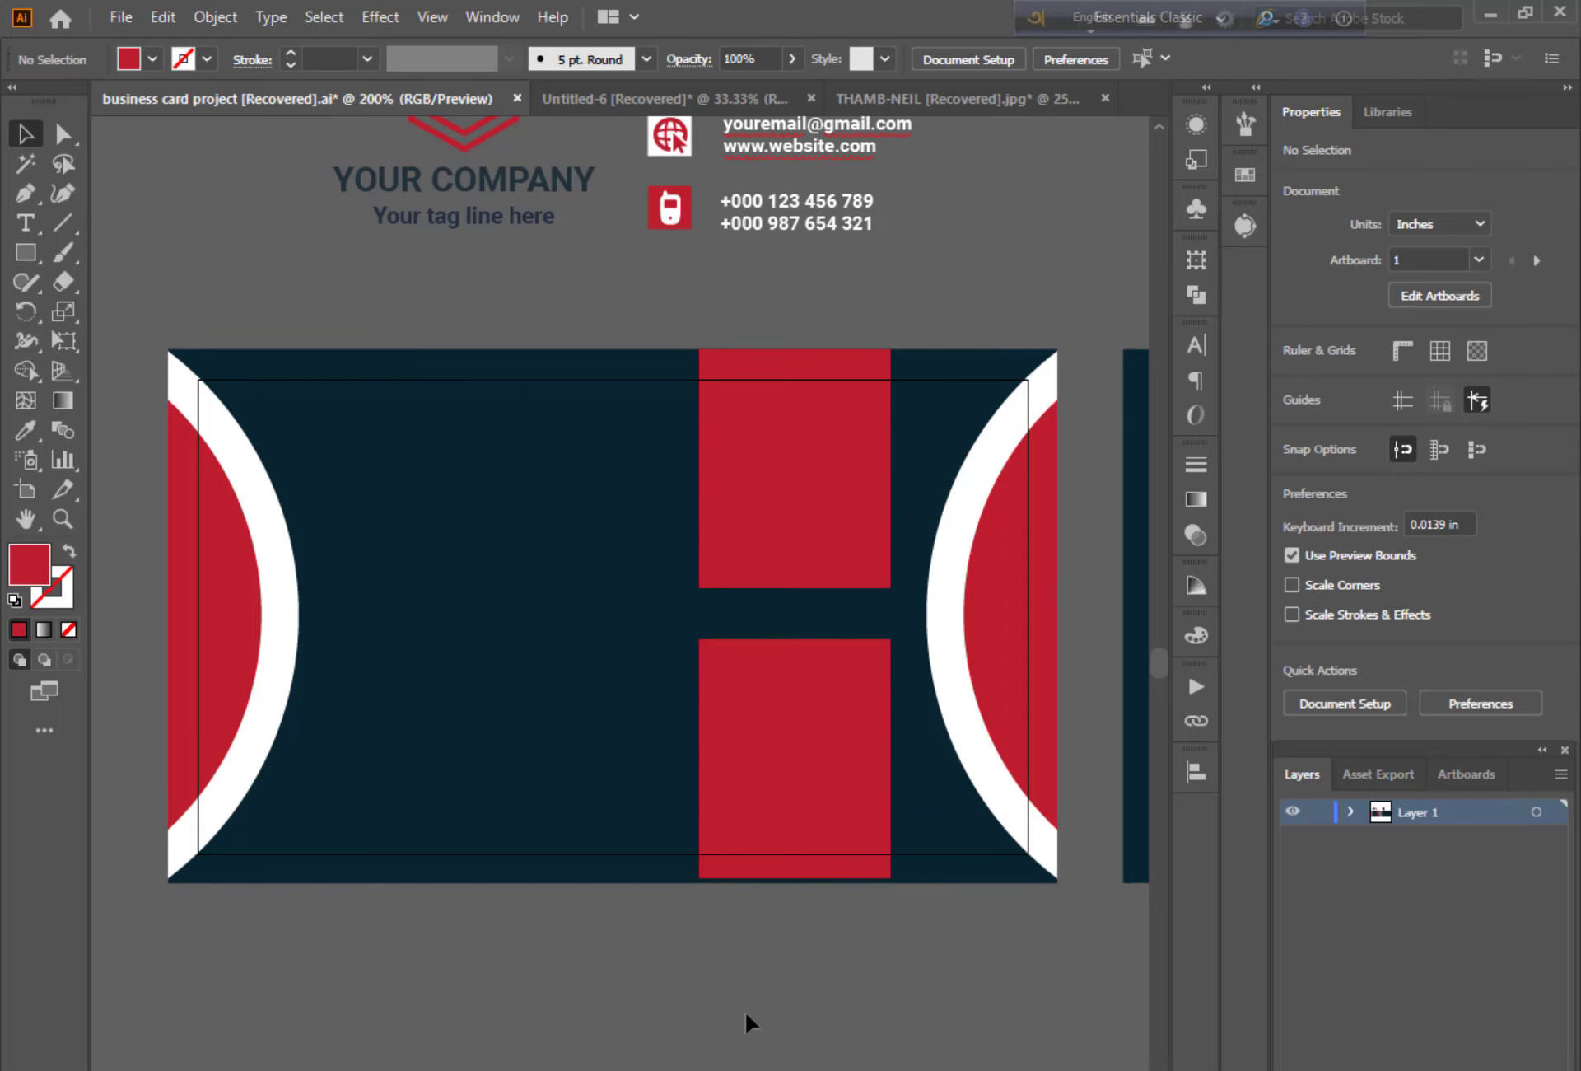
{"action": "left_click_drag", "start_coordinate": [778, 724], "coordinate": [779, 729]}
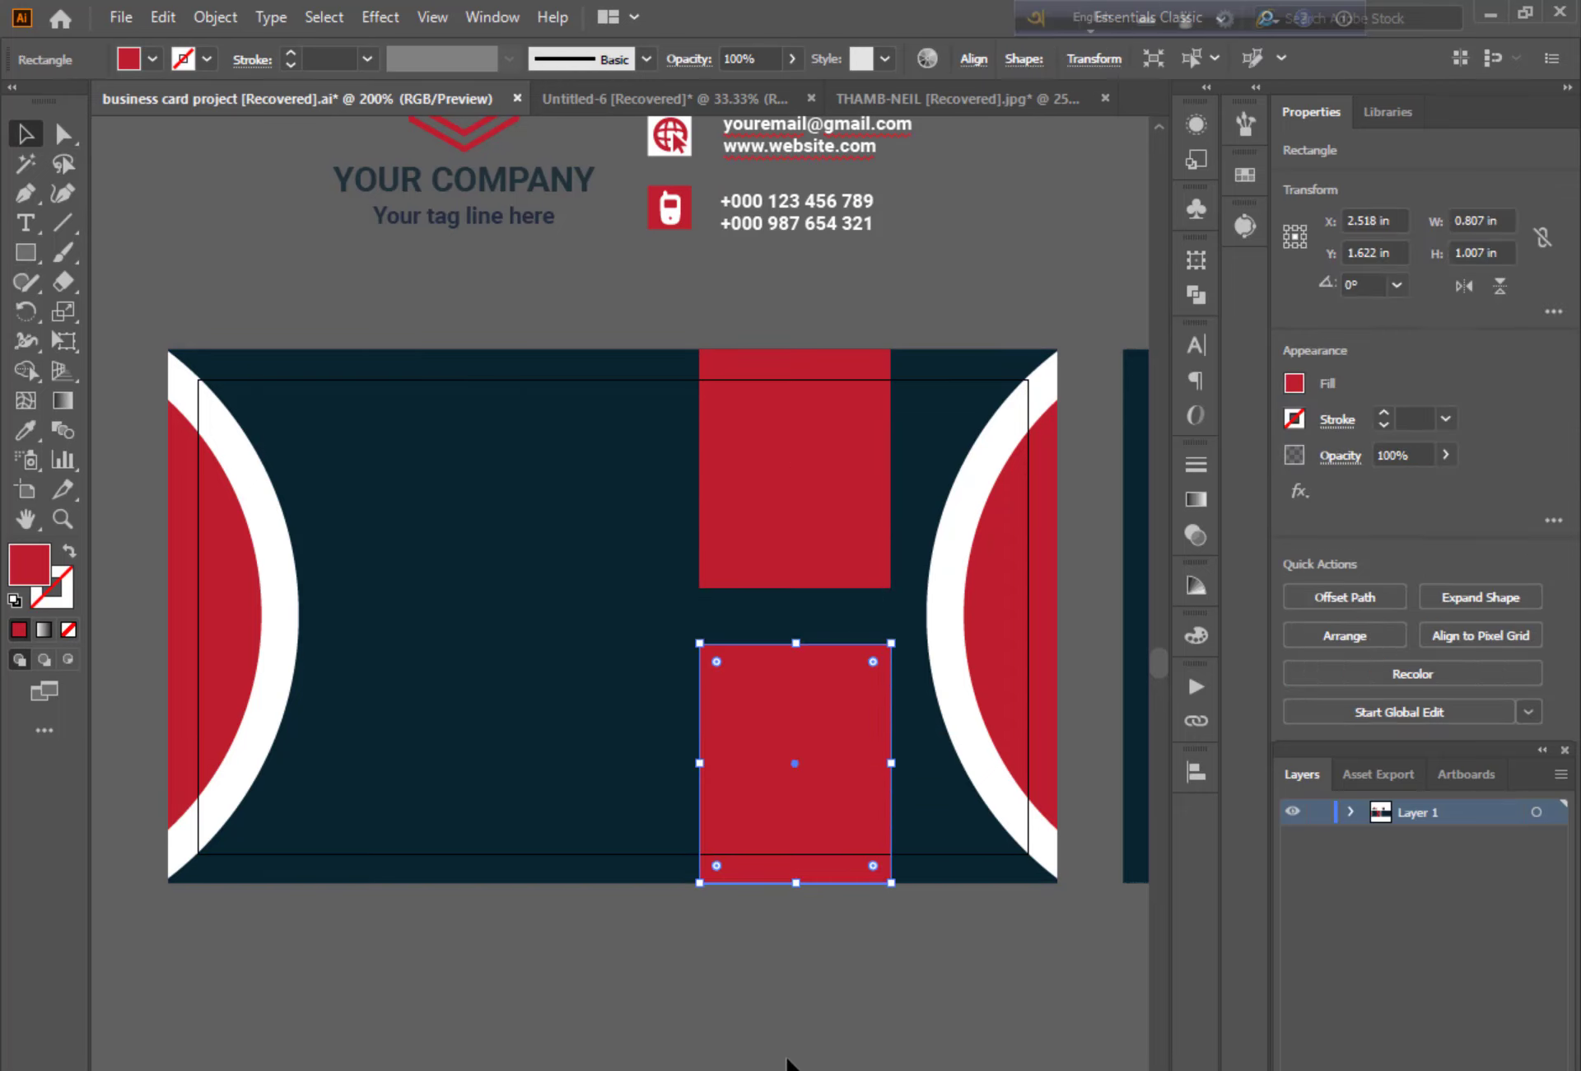
{"action": "left_click", "coordinate": [765, 1005]}
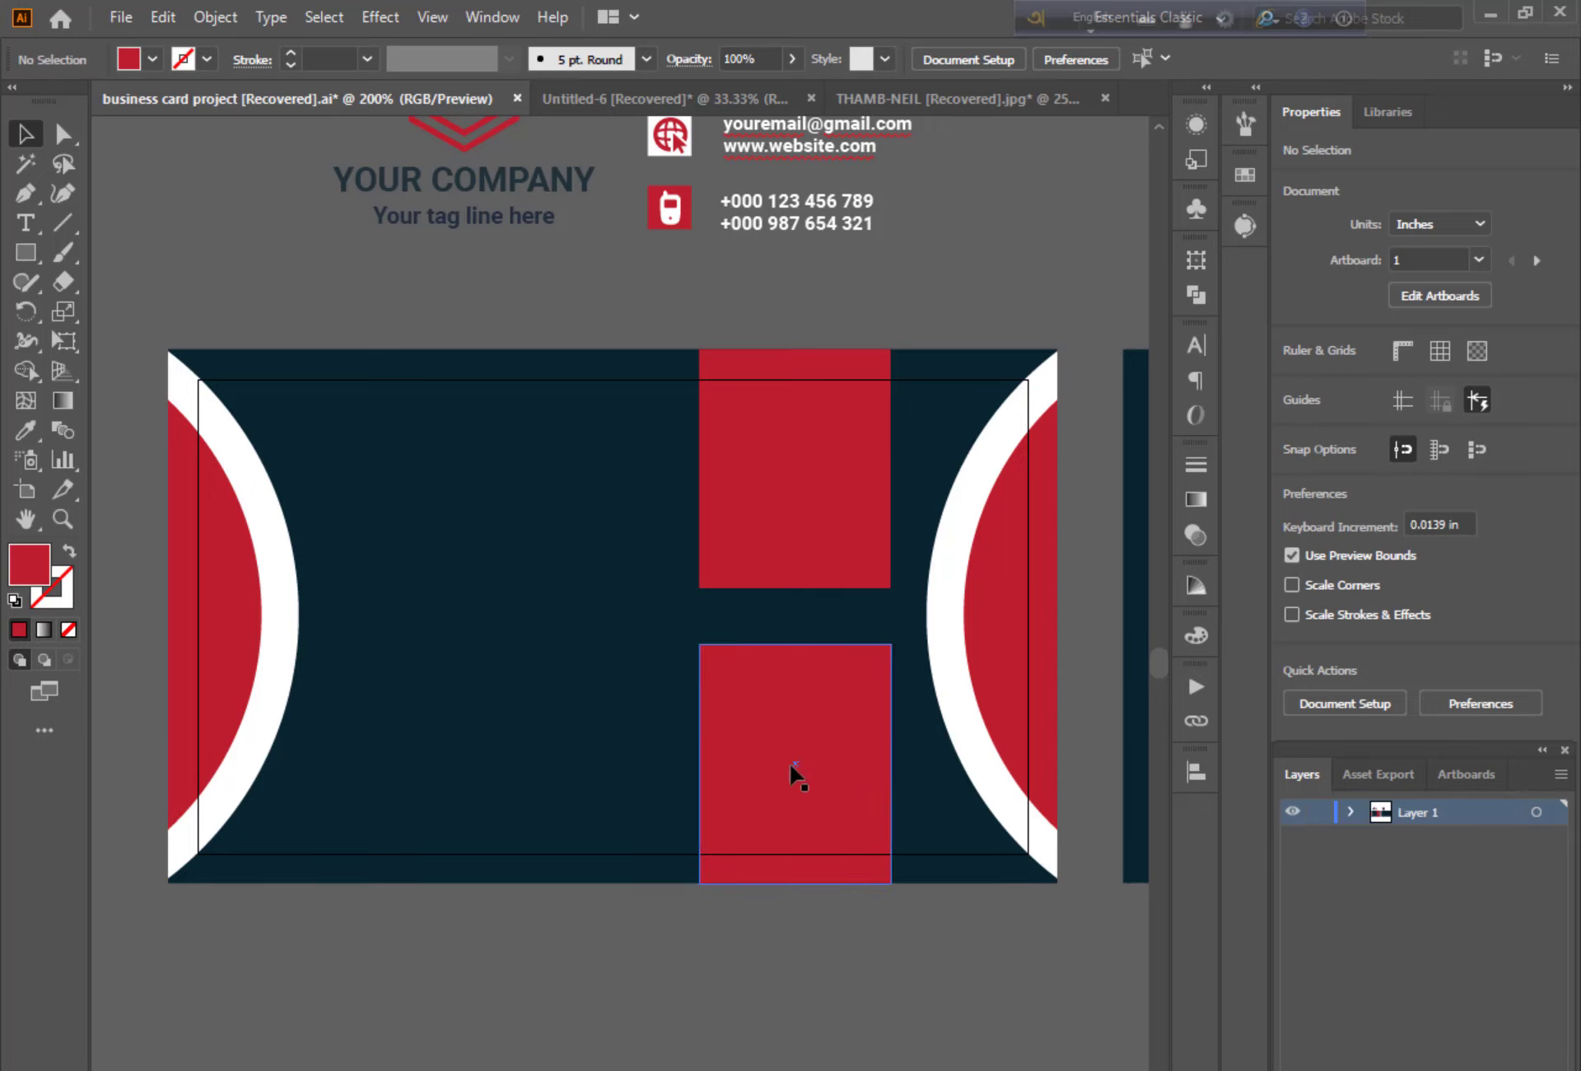
Select both red rectangles and choose white as their outline colour
{"action": "left_click", "coordinate": [738, 701]}
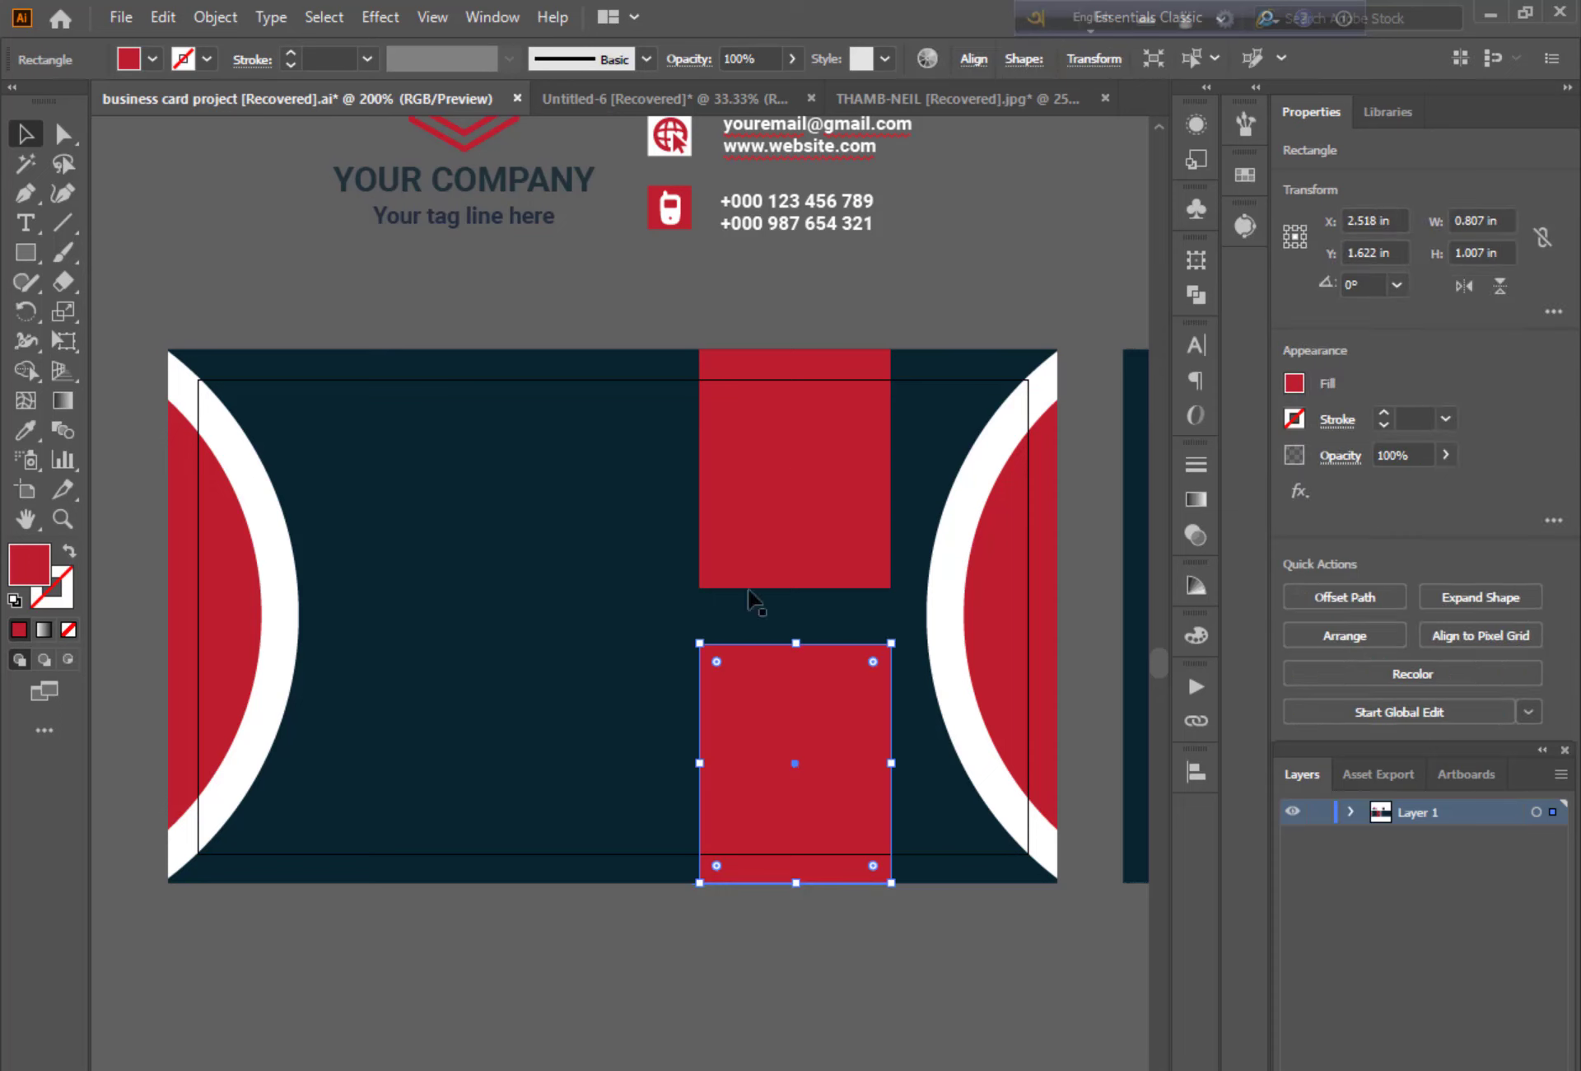
{"action": "left_click", "coordinate": [765, 517], "text": "shift"}
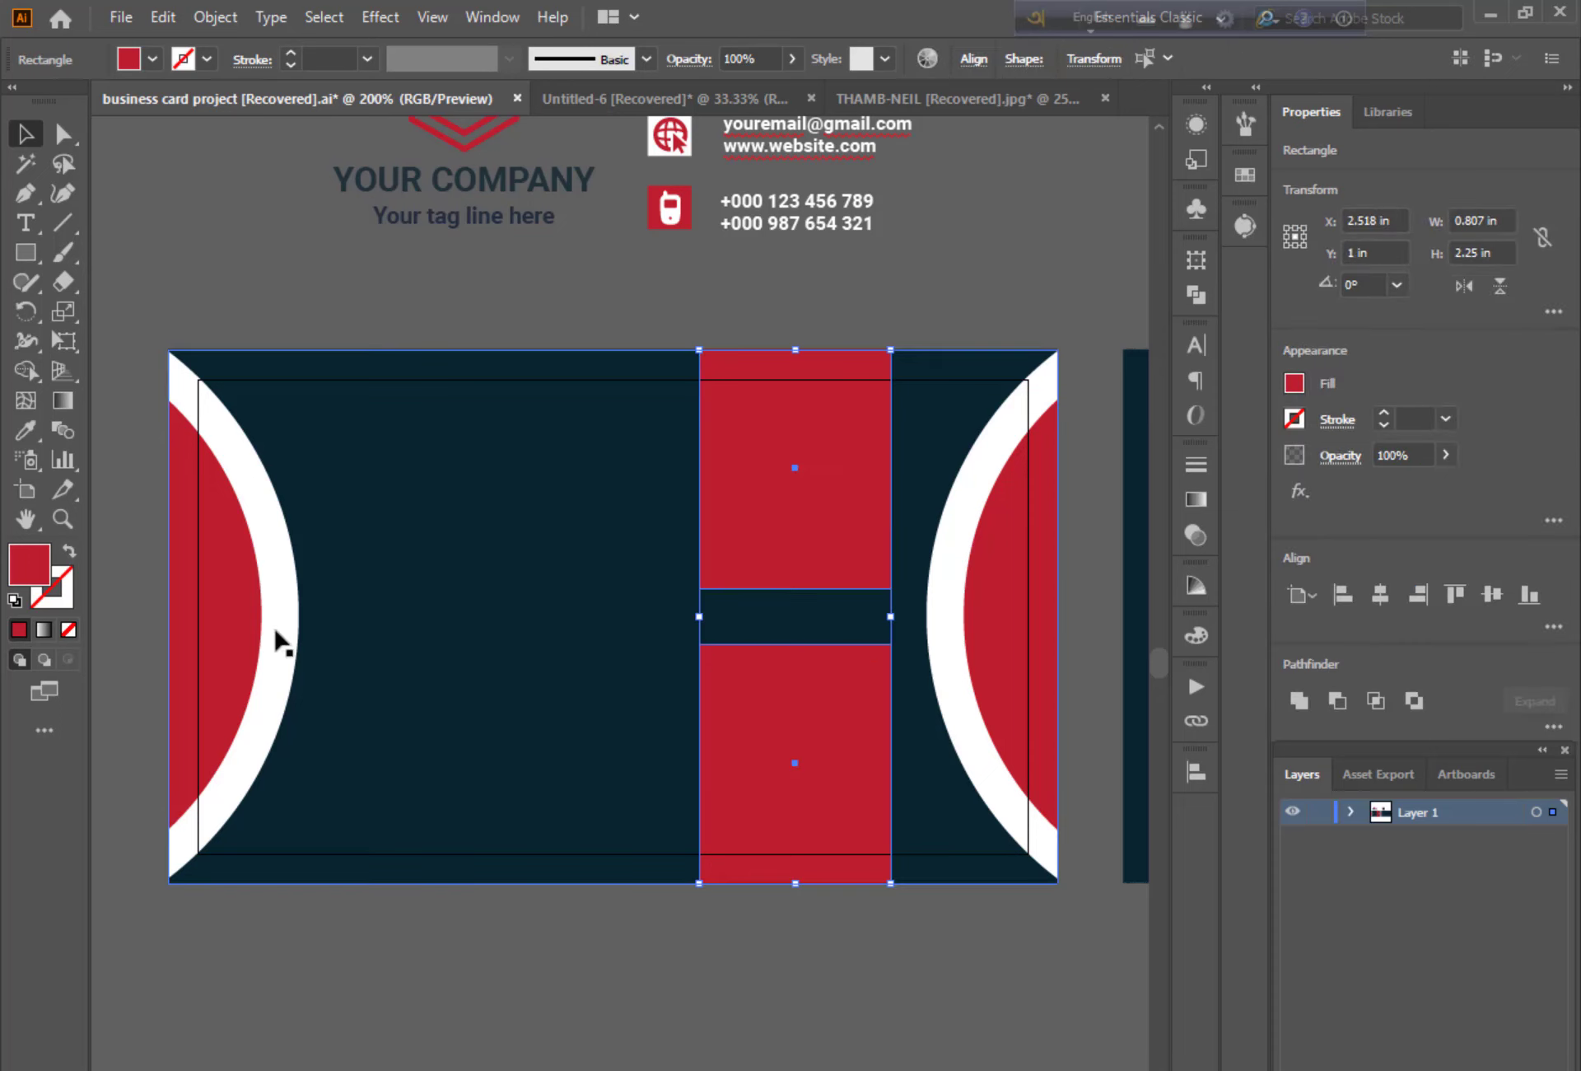
{"action": "double_click", "coordinate": [70, 584]}
{"action": "left_click_drag", "start_coordinate": [373, 505], "coordinate": [251, 440]}
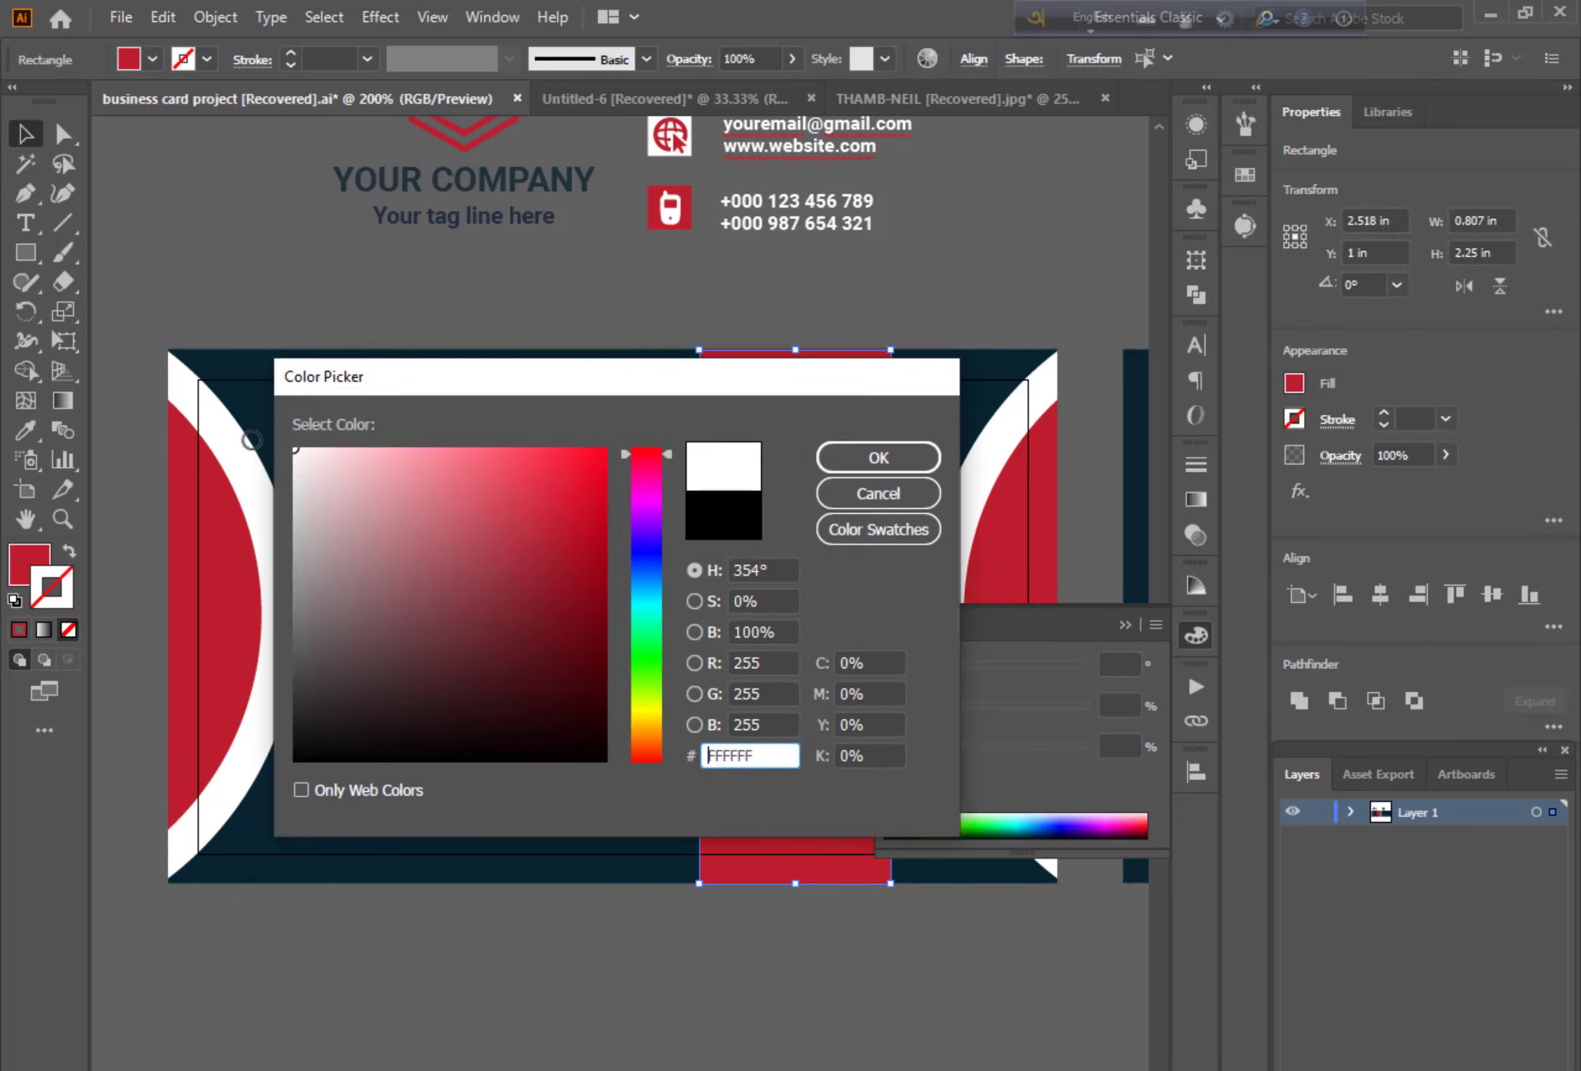
Apply a 2 pt white outline and round the rectangles' inner corners
{"action": "left_click", "coordinate": [848, 458]}
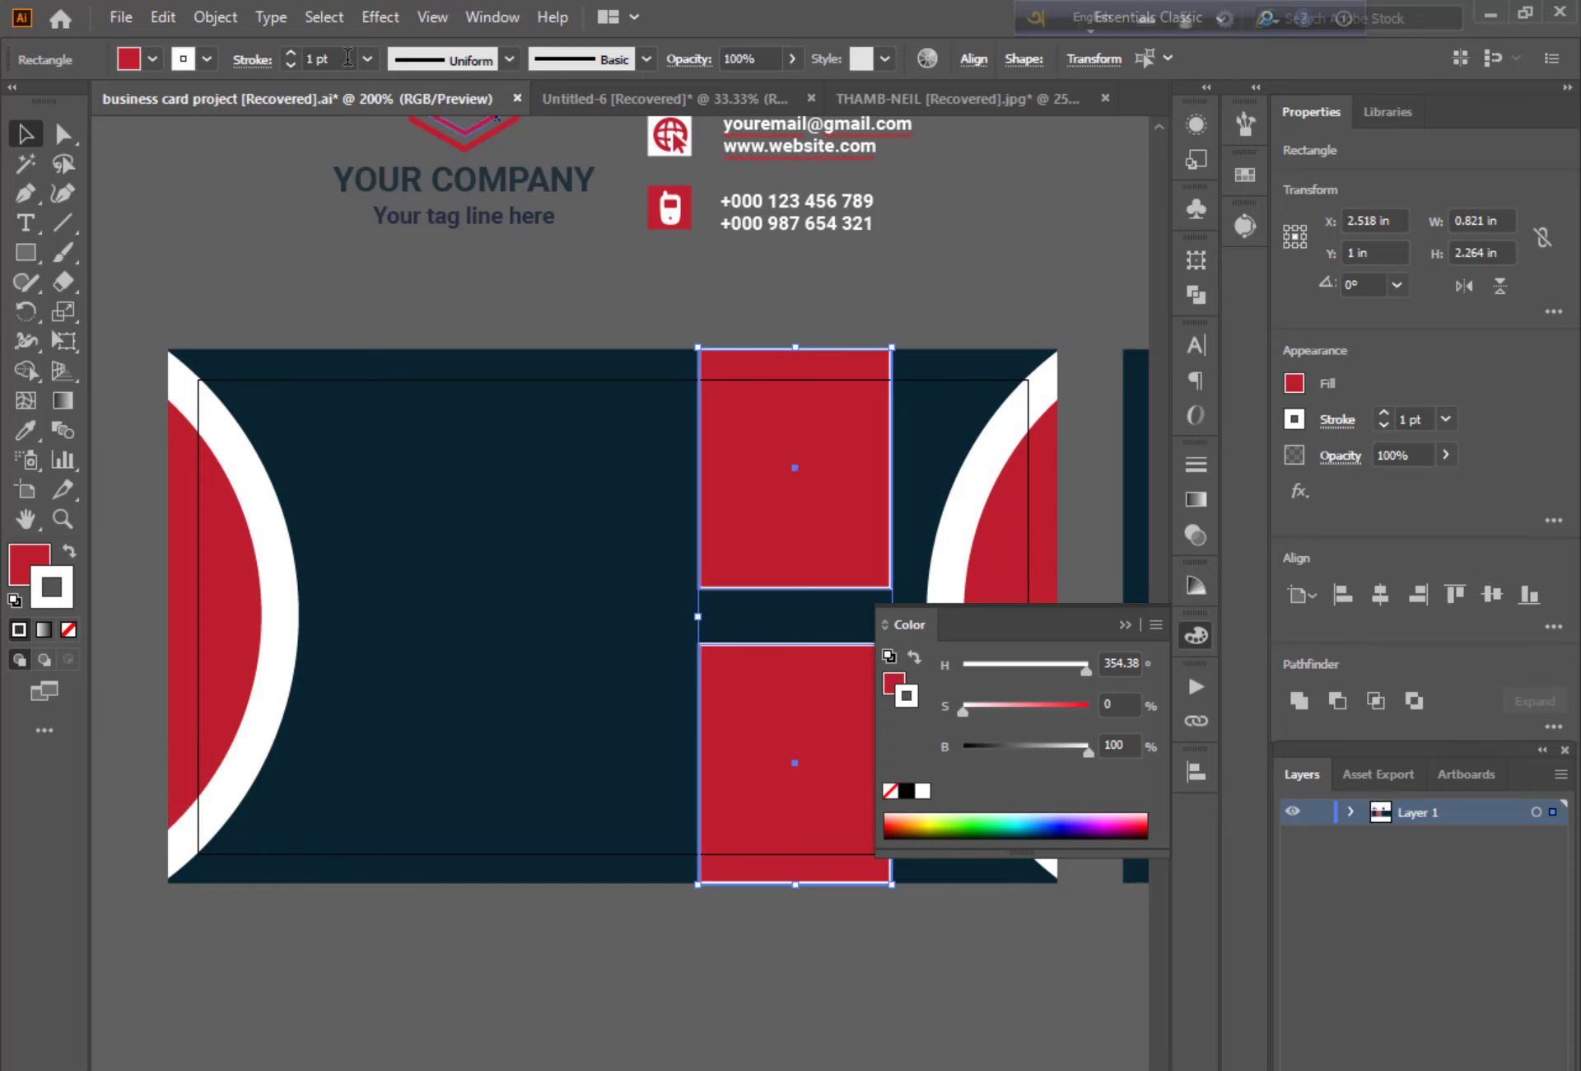
{"action": "left_click", "coordinate": [347, 58]}
{"action": "key", "text": "Up"}
{"action": "key", "text": "a"}
{"action": "key", "text": "ctrl+equal"}
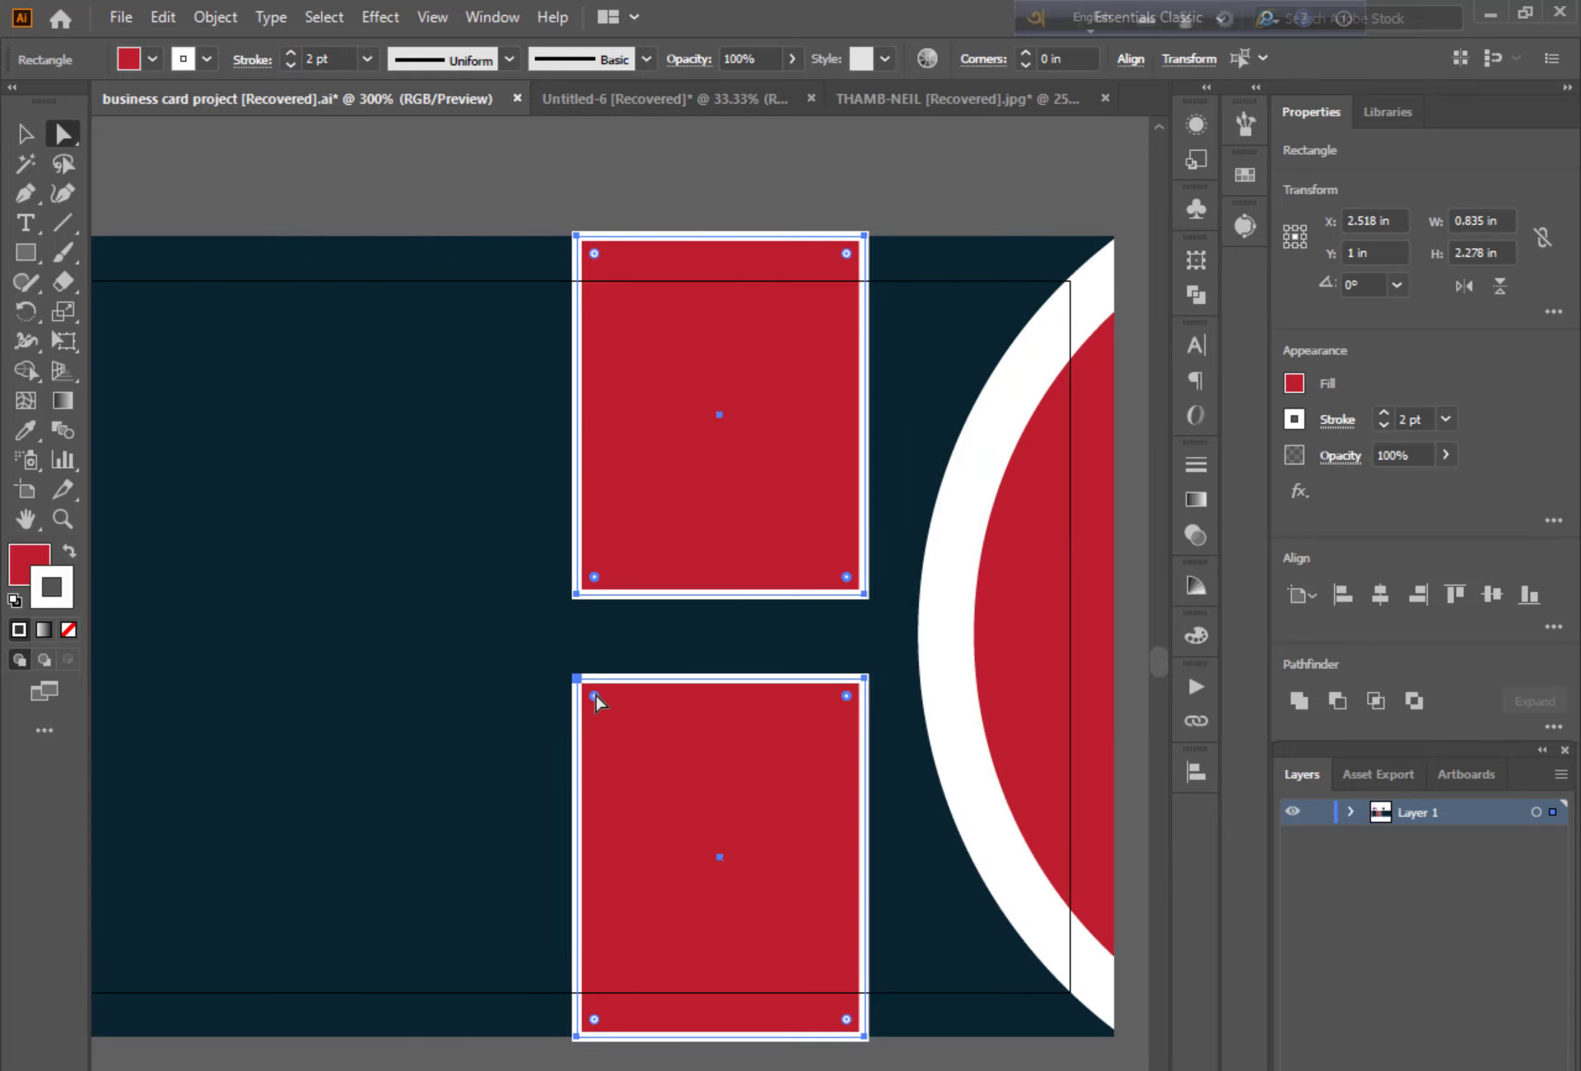
{"action": "left_click_drag", "start_coordinate": [594, 695], "coordinate": [623, 750]}
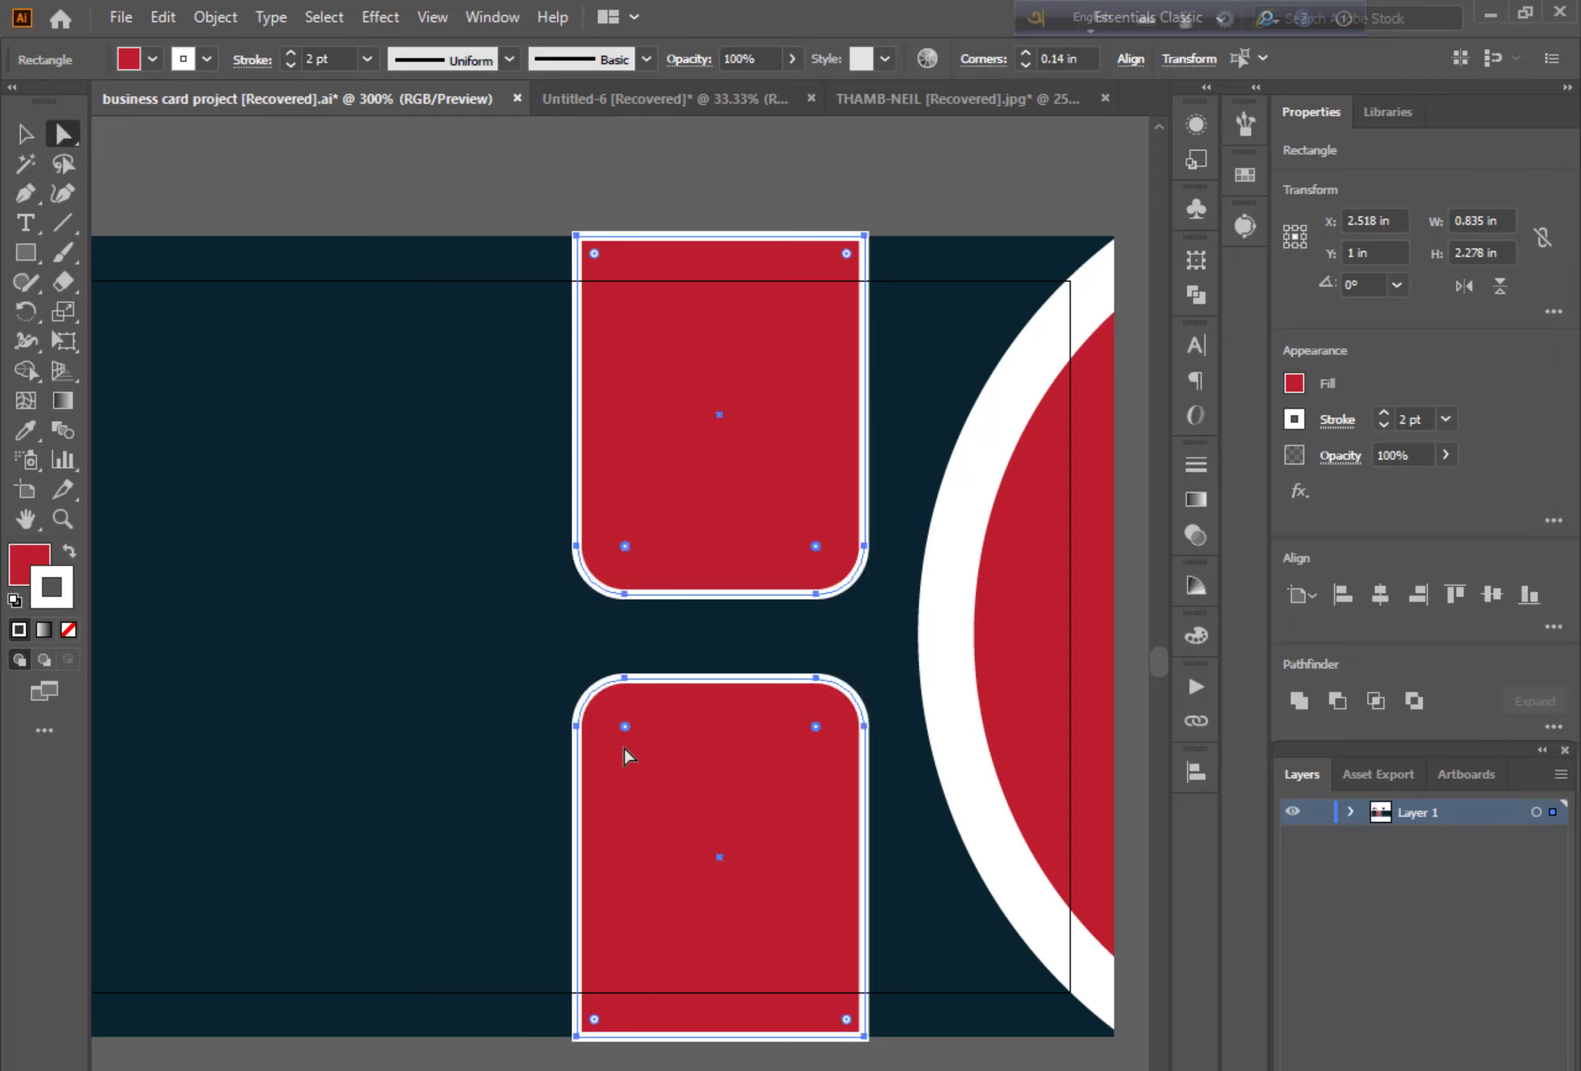
{"action": "key", "text": "ctrl+shift+a"}
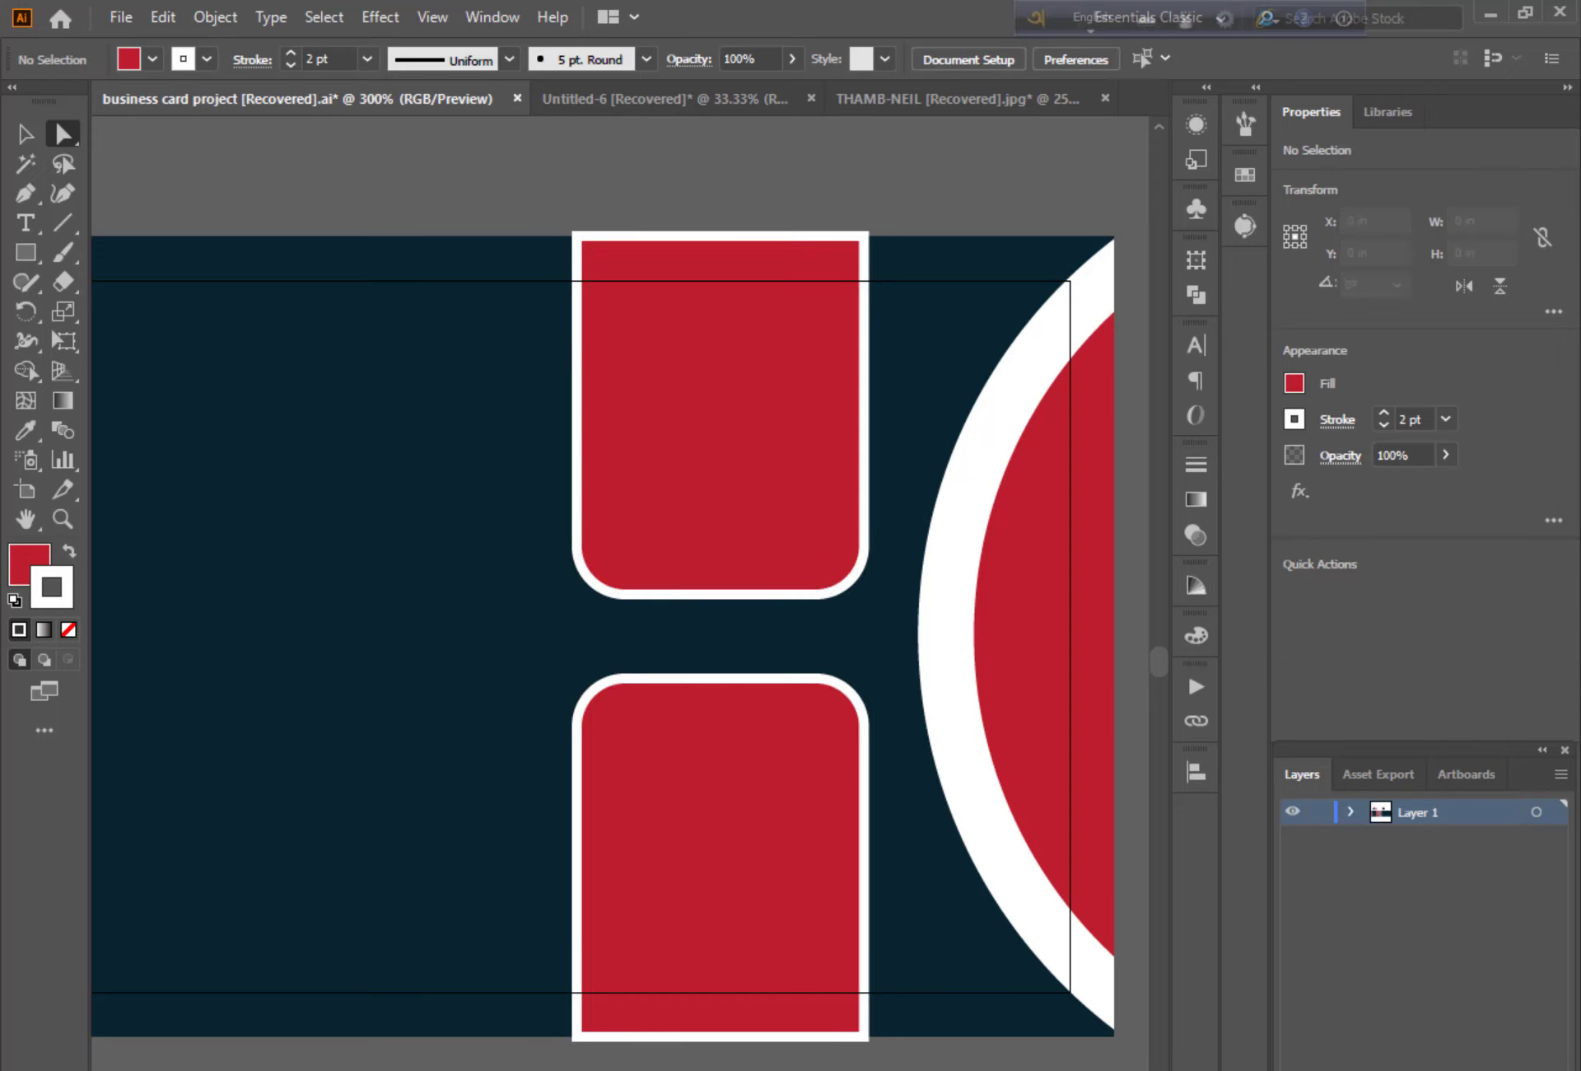
Expand both rounded rectangles' fill and outline into shapes
{"action": "left_click", "coordinate": [25, 133]}
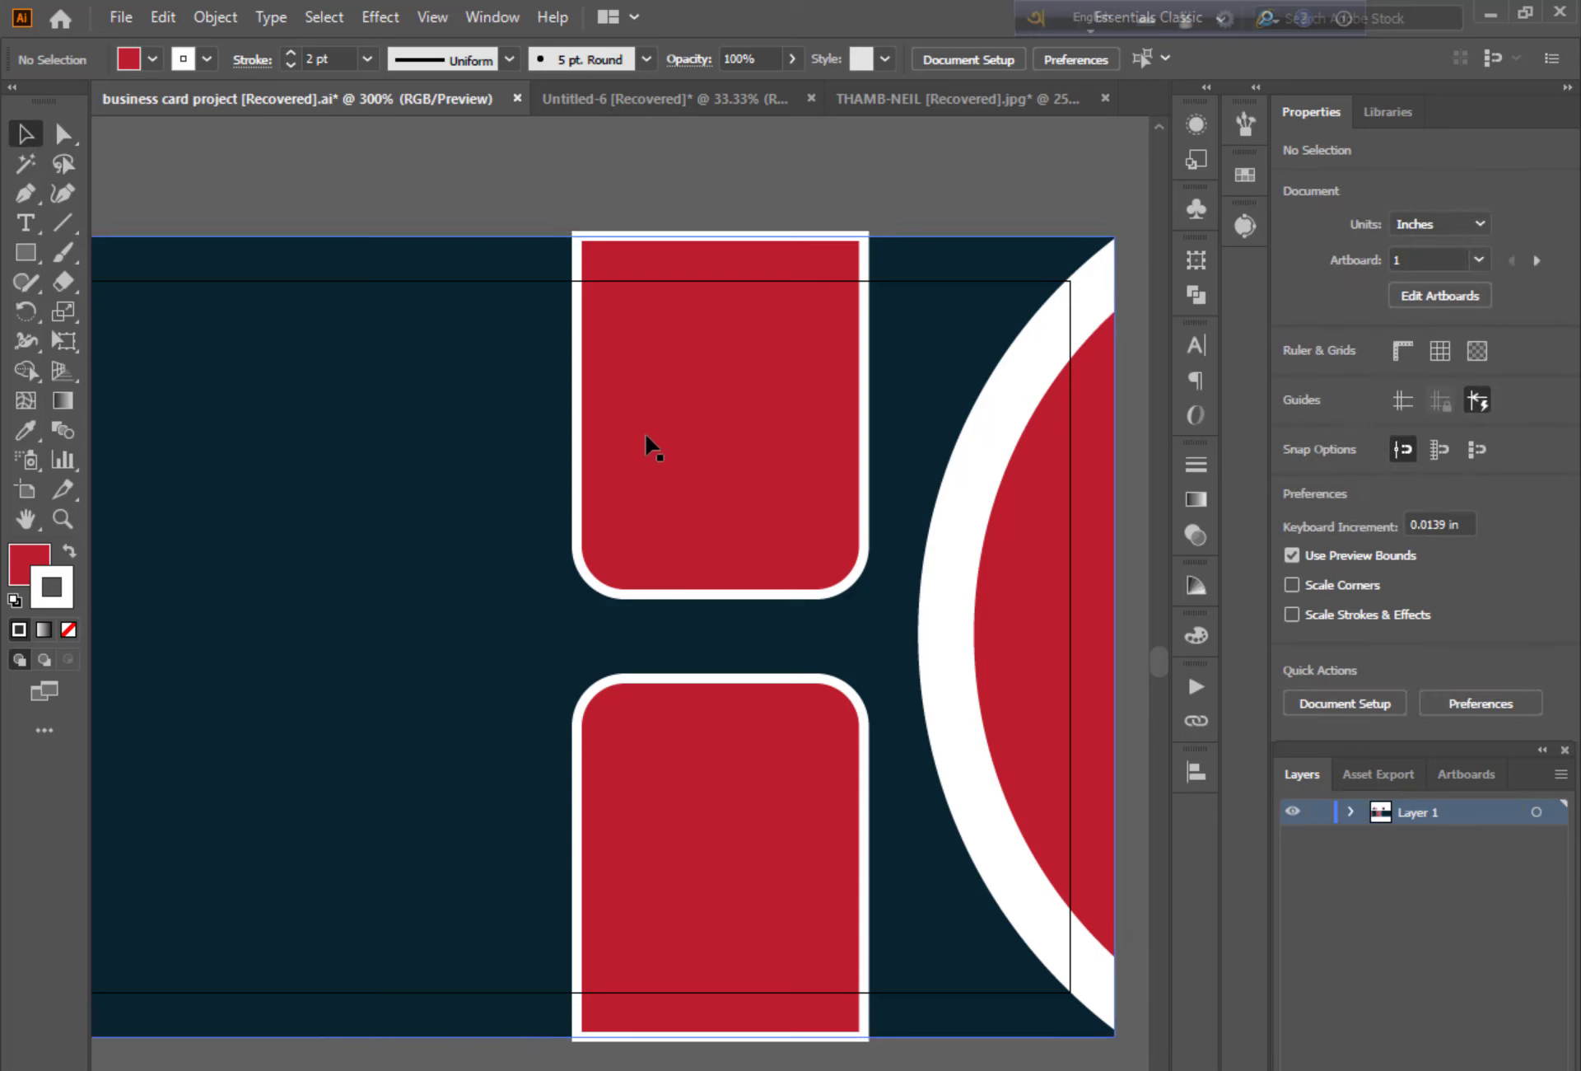
{"action": "left_click", "coordinate": [647, 438]}
{"action": "left_click", "coordinate": [713, 784], "text": "shift"}
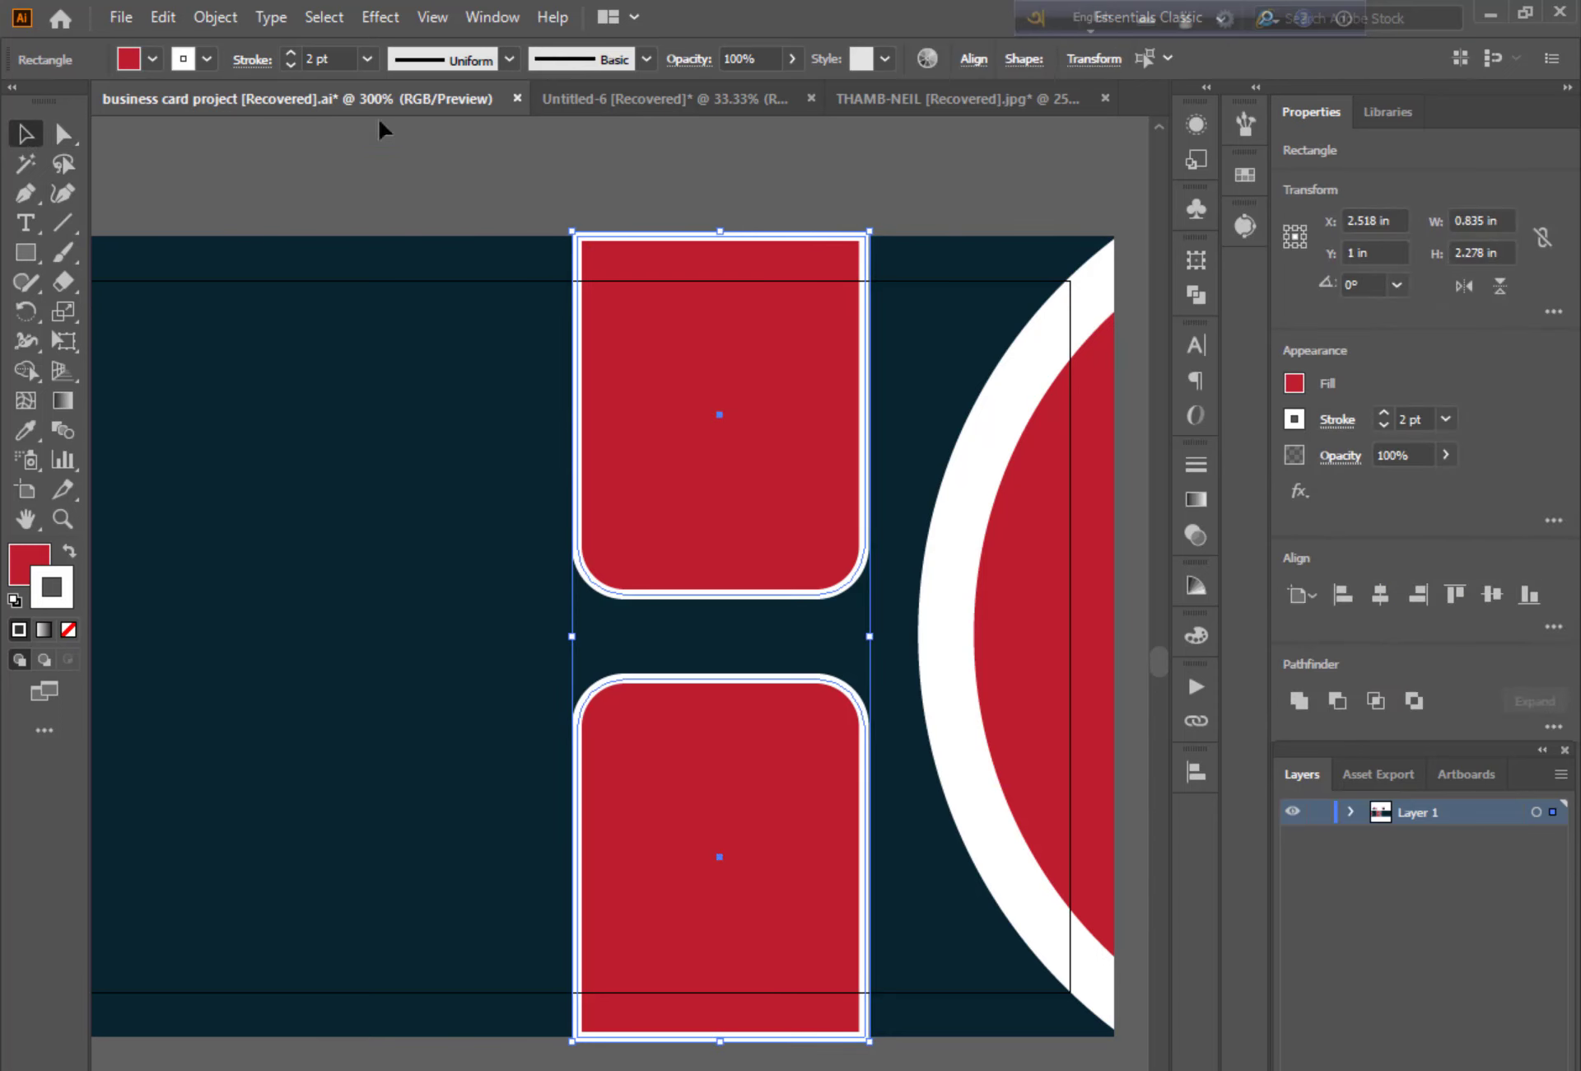
{"action": "left_click", "coordinate": [213, 16]}
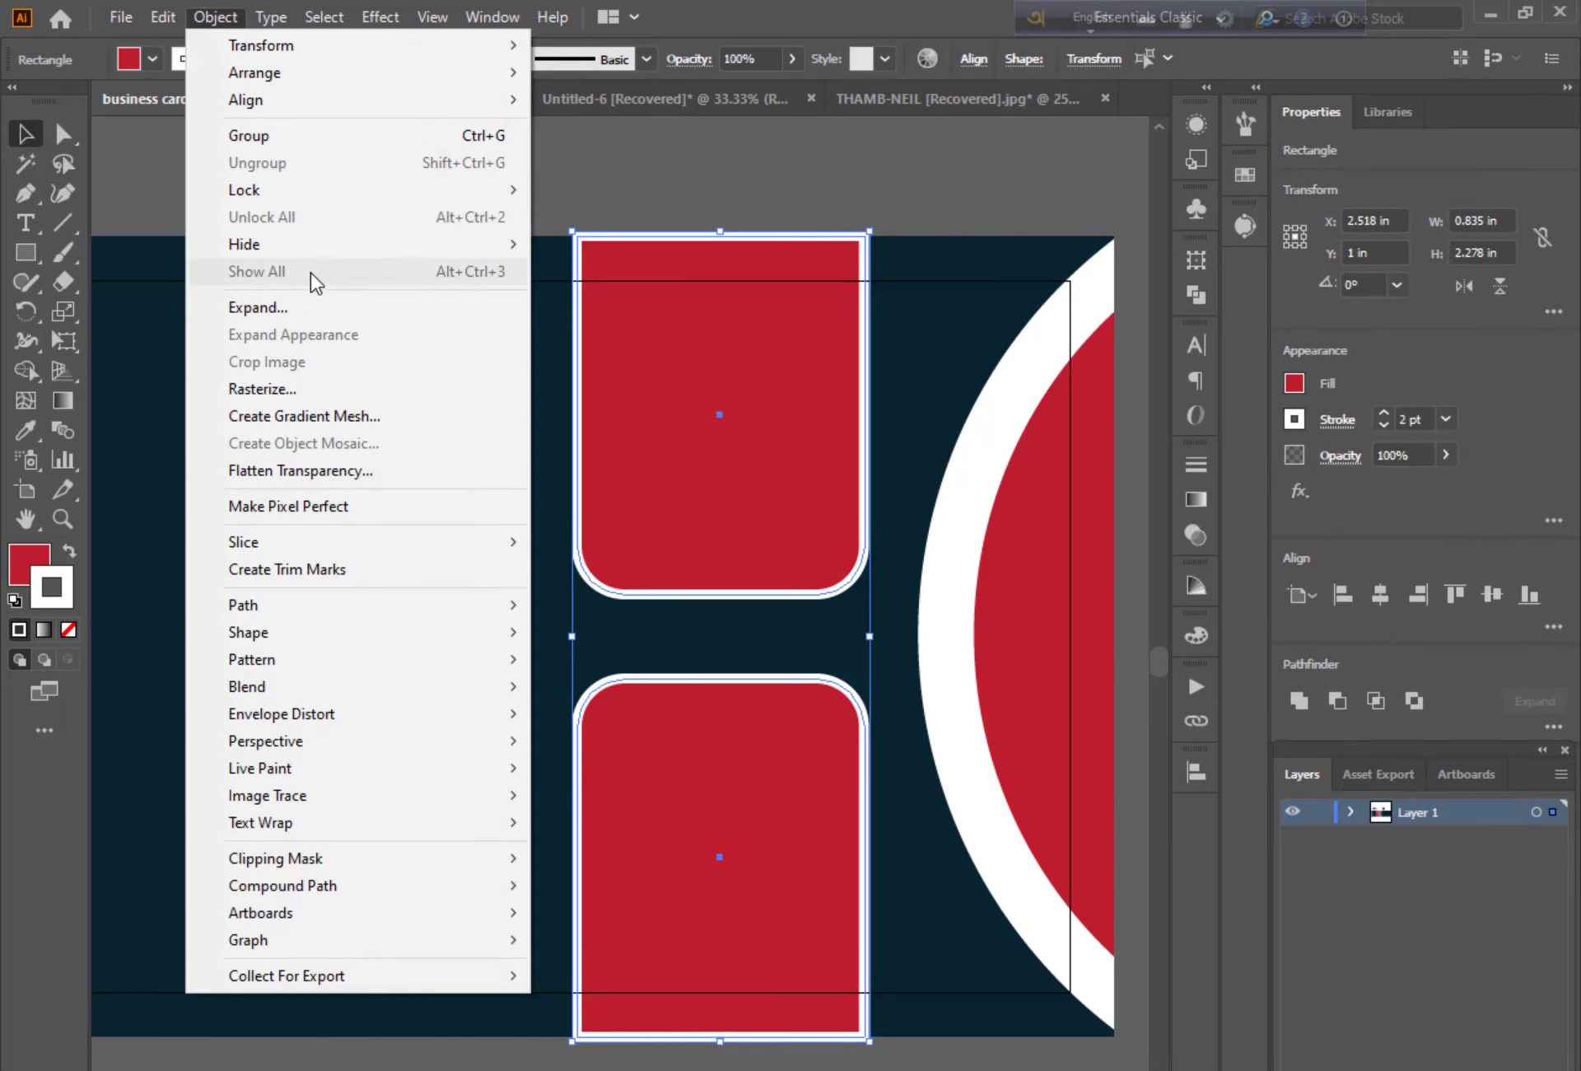
{"action": "left_click", "coordinate": [311, 308]}
{"action": "left_click", "coordinate": [439, 718]}
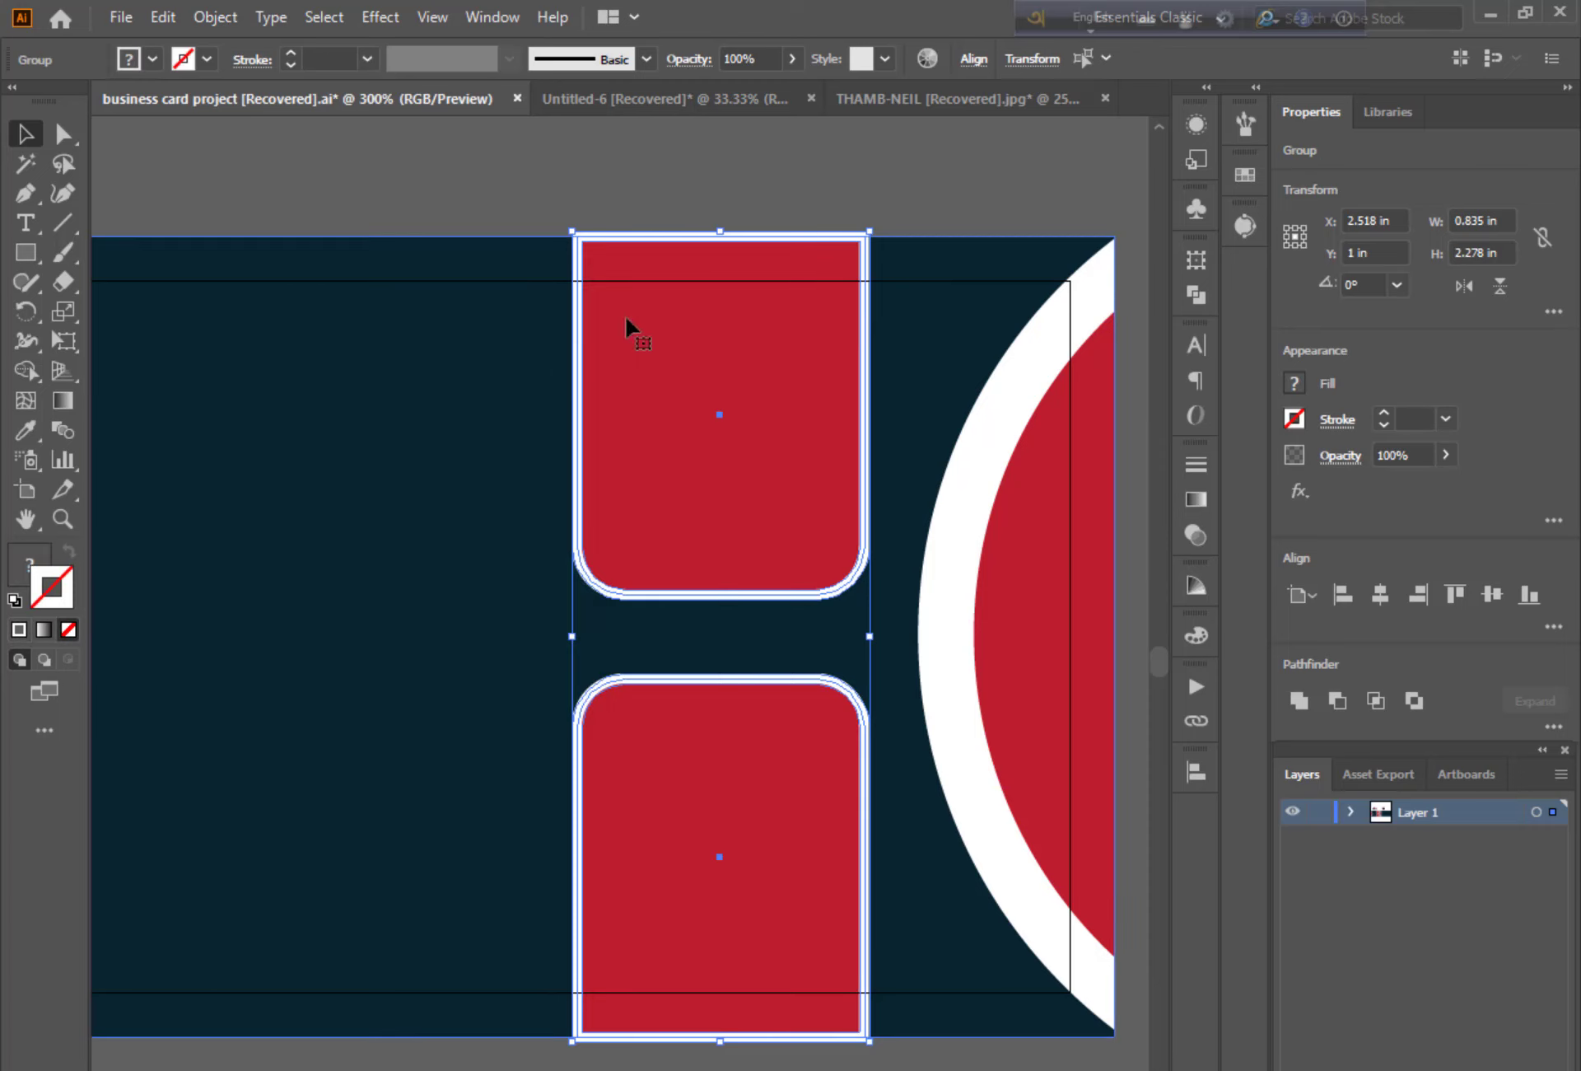
Nudge the top shape up and the bottom shape down to the card edges
{"action": "left_click", "coordinate": [752, 148]}
{"action": "mouse_move", "coordinate": [766, 395]}
{"action": "left_mouse_down"}
{"action": "mouse_move", "coordinate": [756, 377]}
{"action": "mouse_move", "coordinate": [812, 593]}
{"action": "left_mouse_up"}
{"action": "left_click_drag", "start_coordinate": [739, 846], "coordinate": [739, 859]}
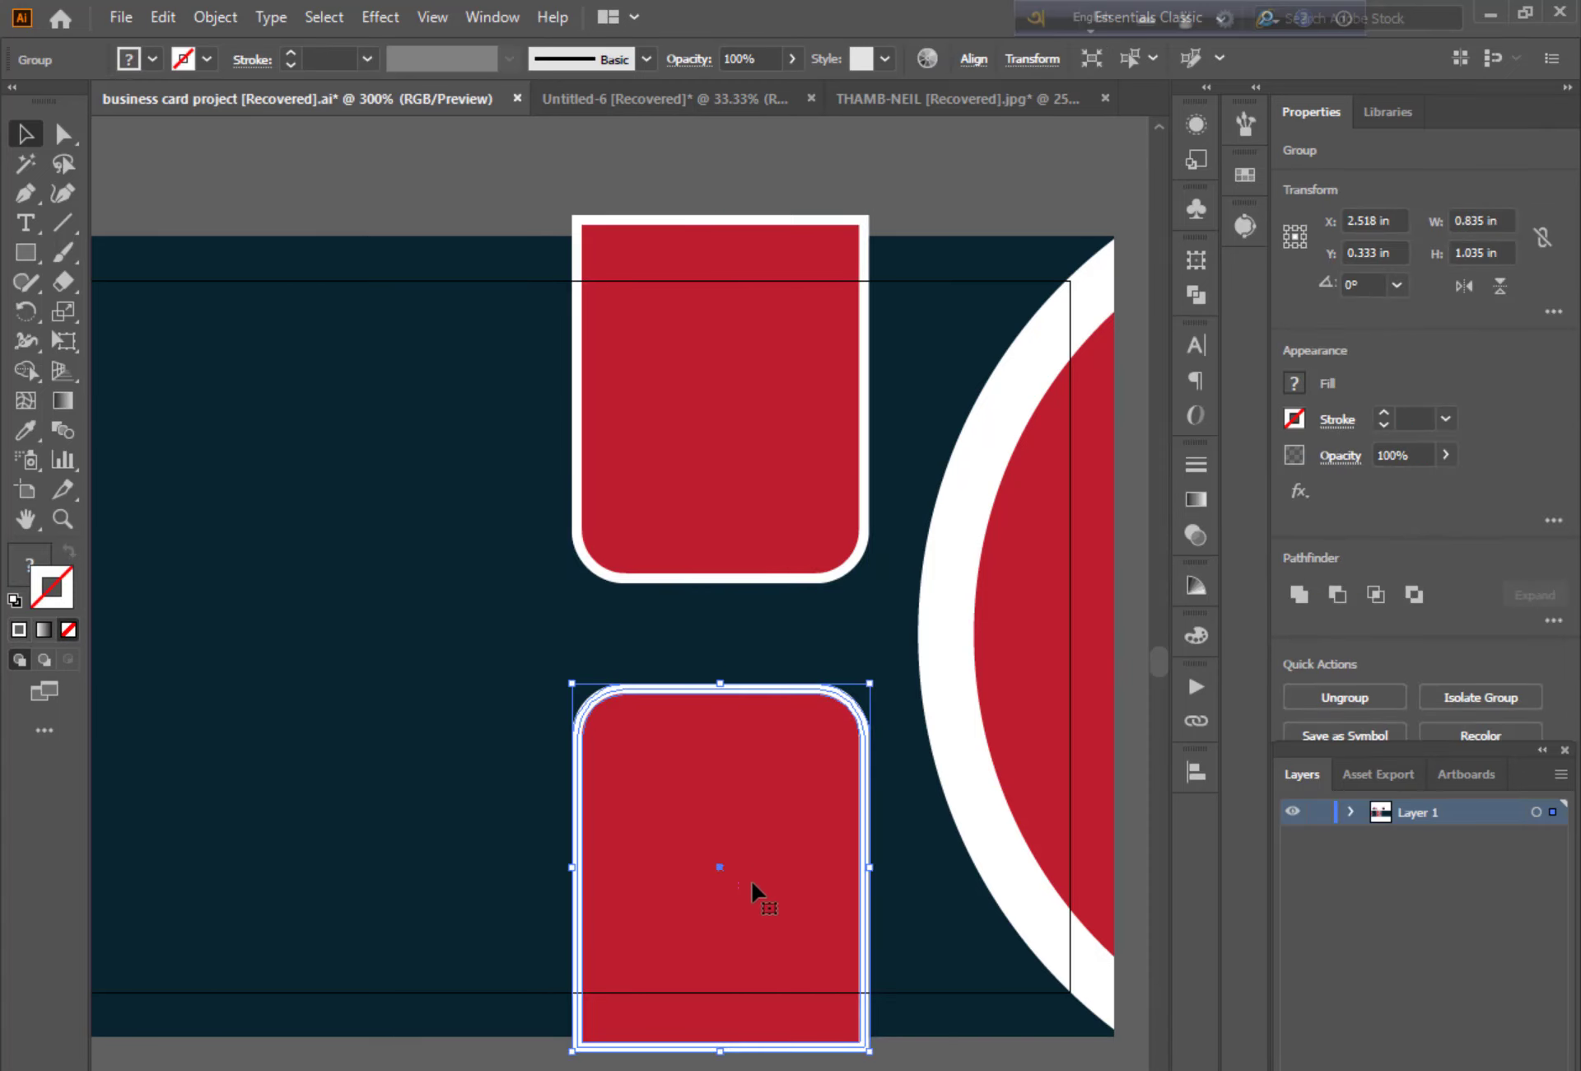
{"action": "key", "text": "ctrl+shift+a"}
{"action": "key", "text": "ctrl+minus"}
{"action": "key", "text": "ctrl+minus"}
{"action": "right_click", "coordinate": [26, 252]}
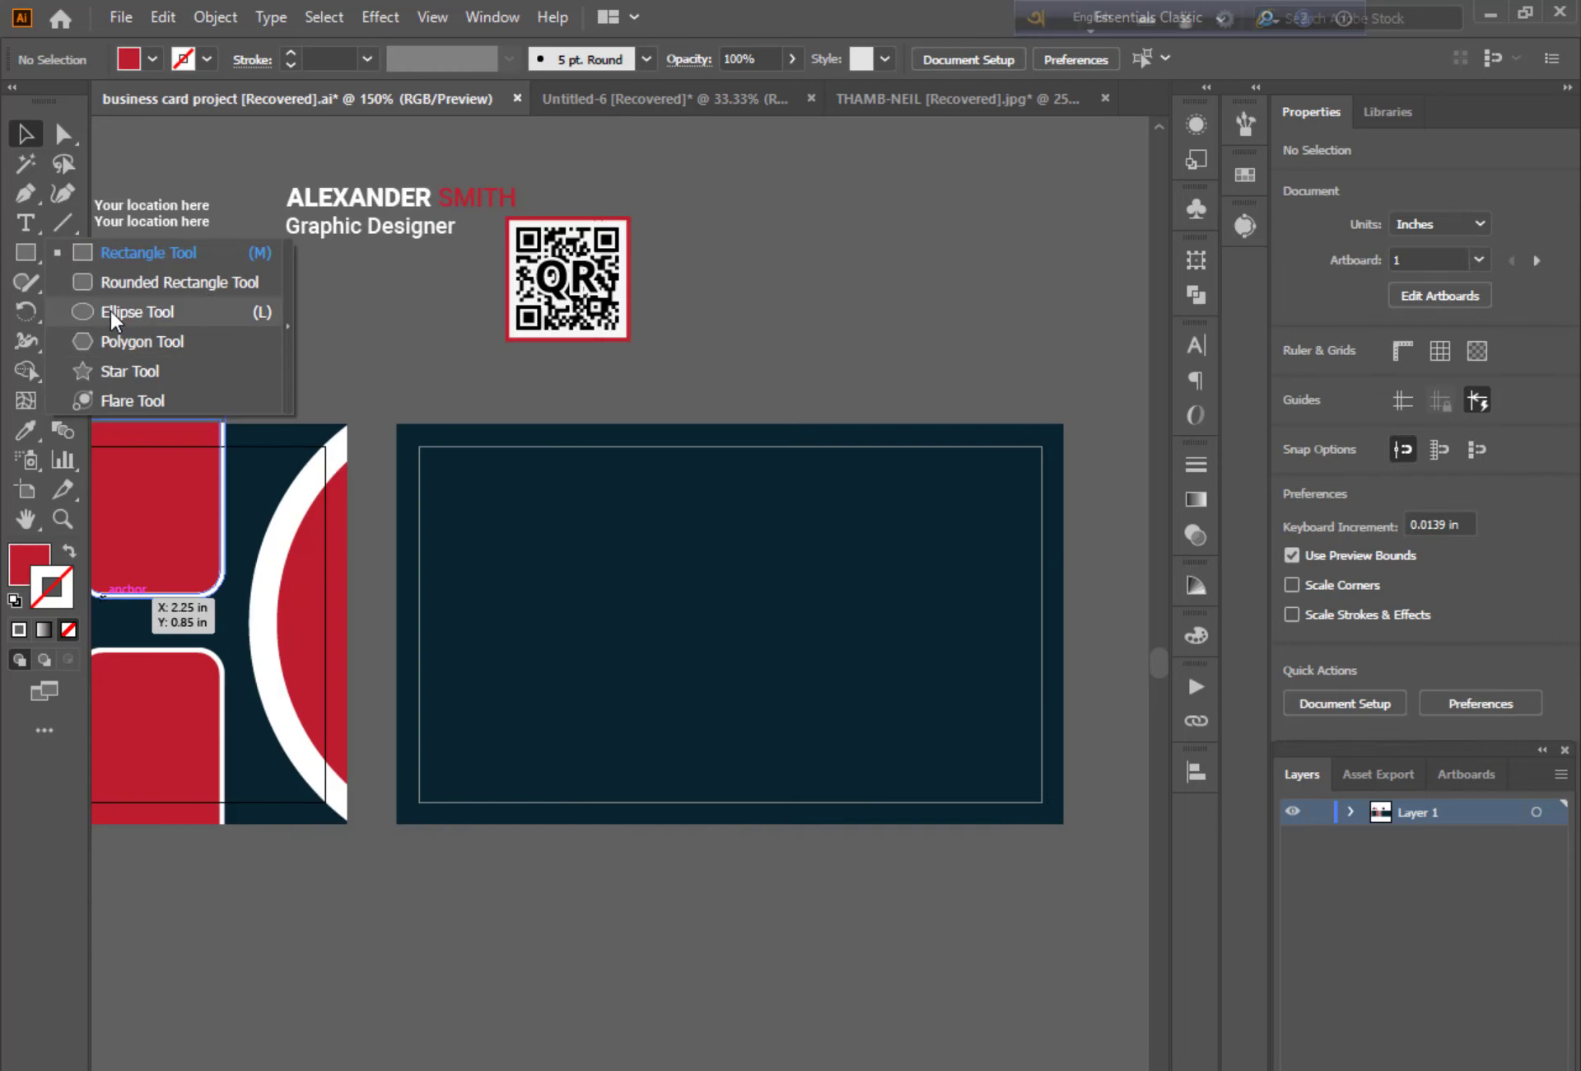
Draw a large 2.806 in circle at the back card's left and centre it vertically
{"action": "left_click", "coordinate": [110, 309]}
{"action": "left_click_drag", "start_coordinate": [245, 406], "coordinate": [744, 905]}
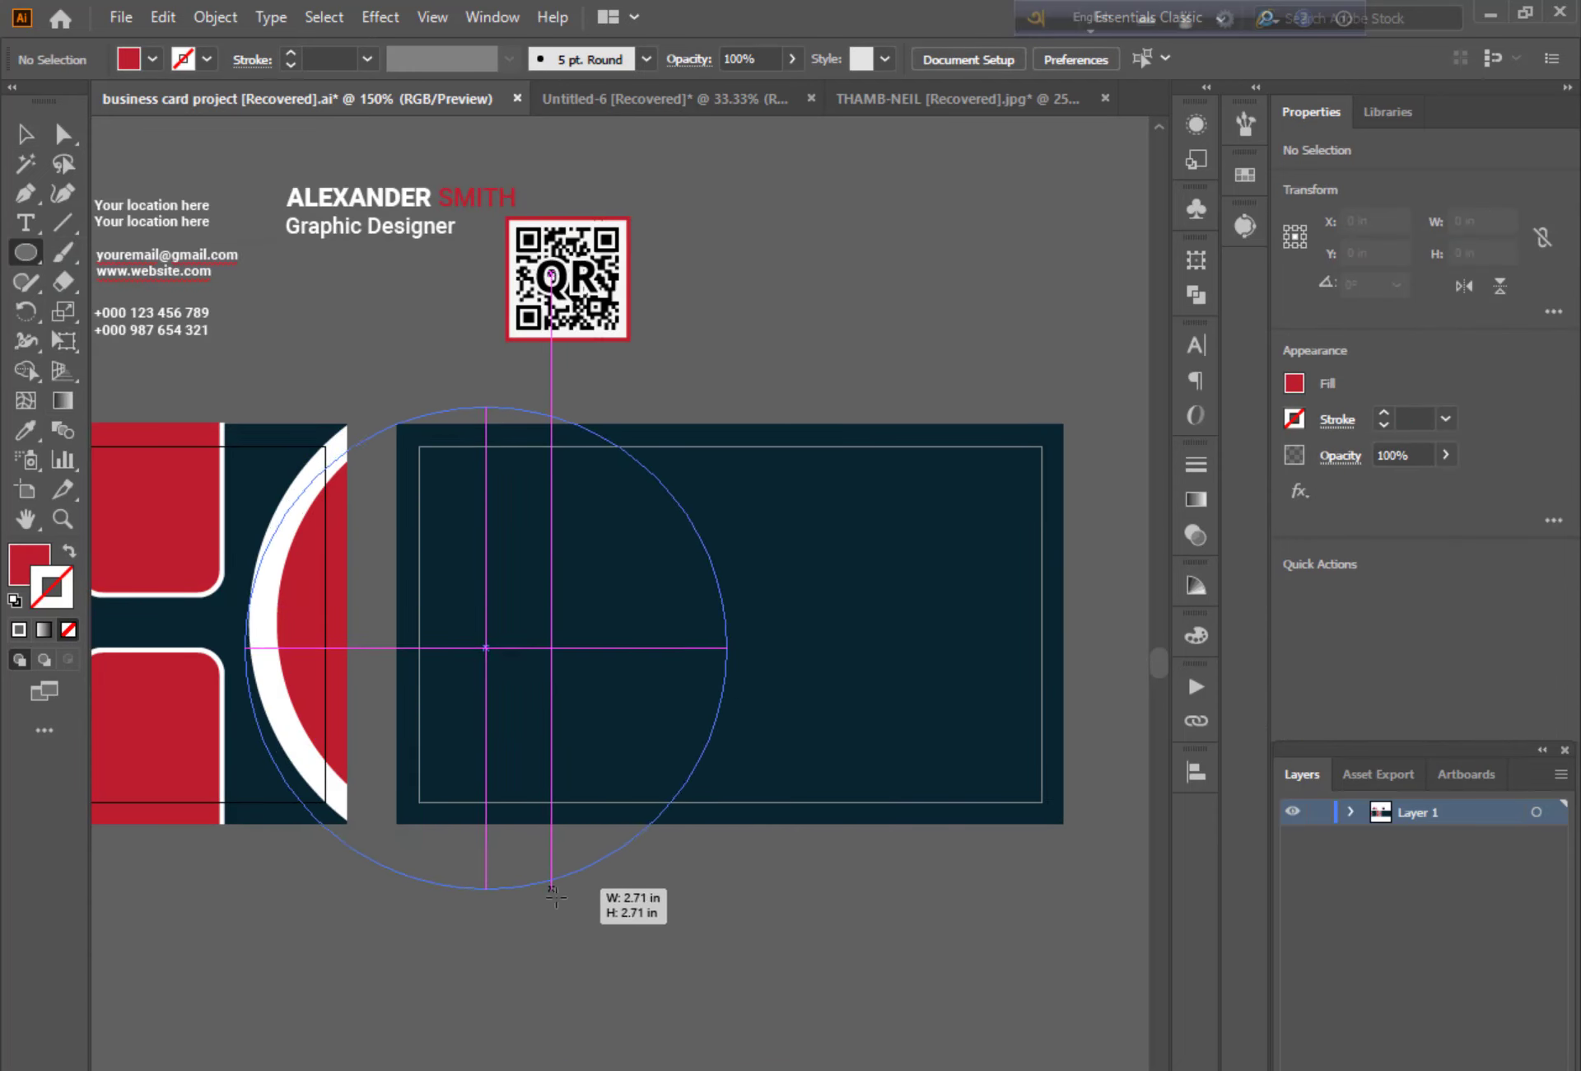
{"action": "left_click_drag", "start_coordinate": [494, 656], "coordinate": [442, 633]}
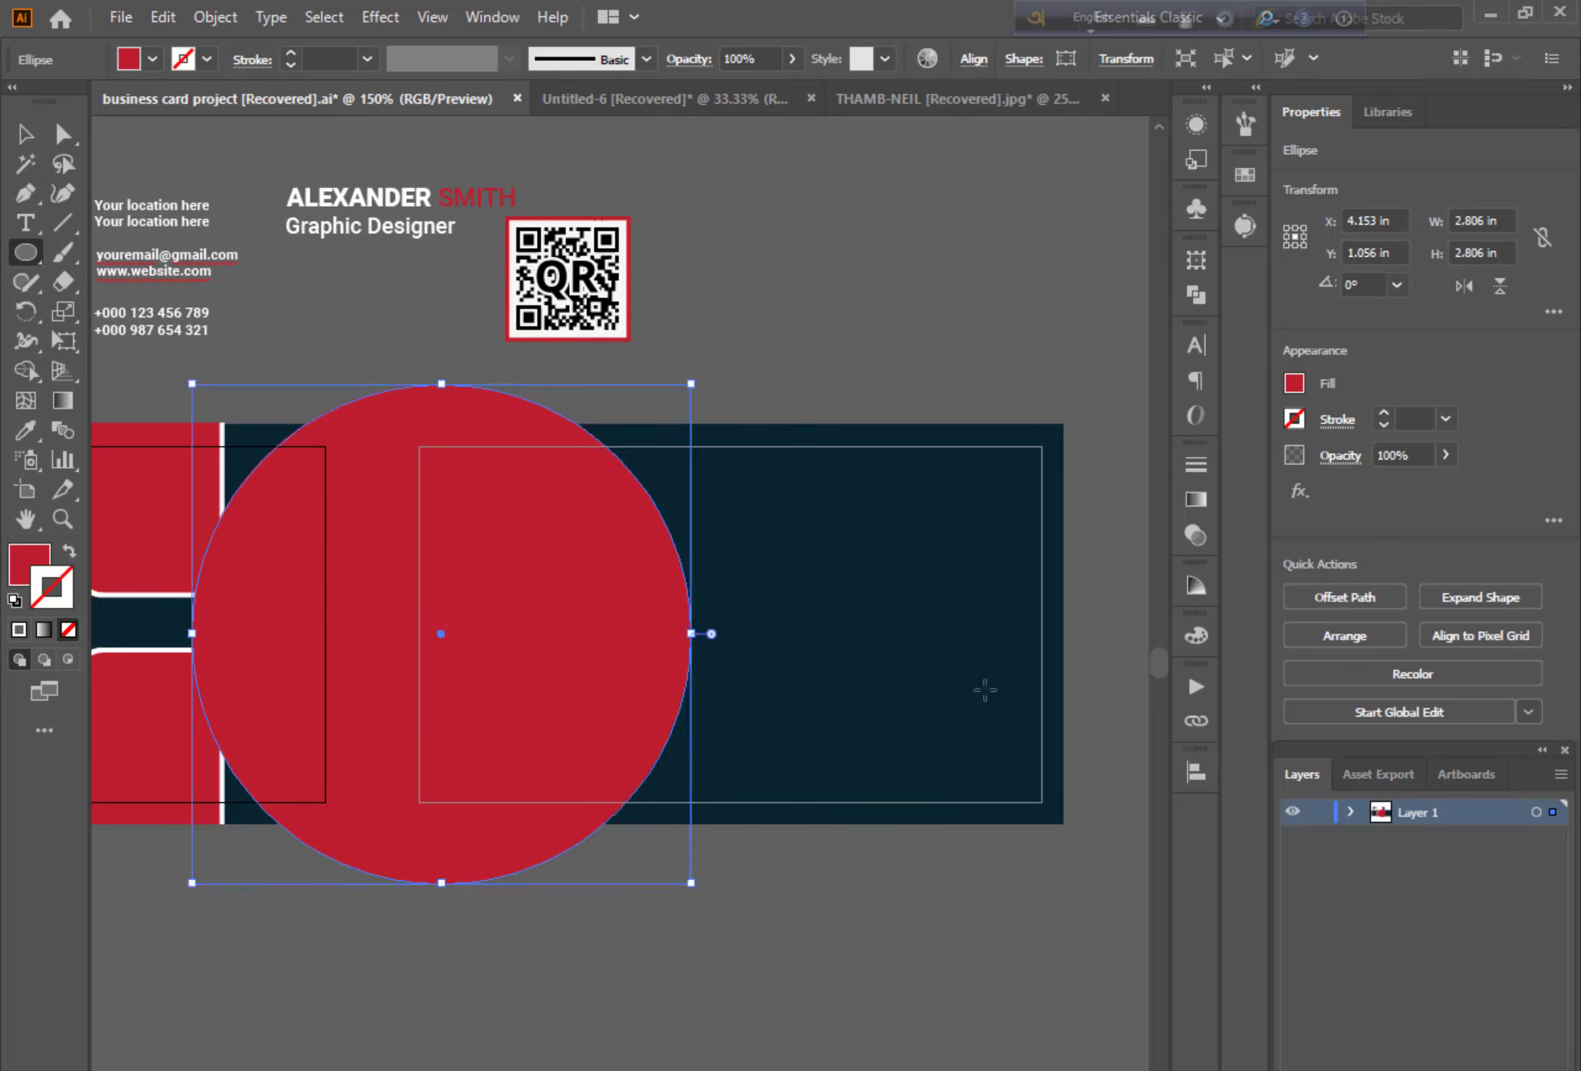
{"action": "left_click", "coordinate": [1208, 769]}
{"action": "left_click", "coordinate": [1104, 827]}
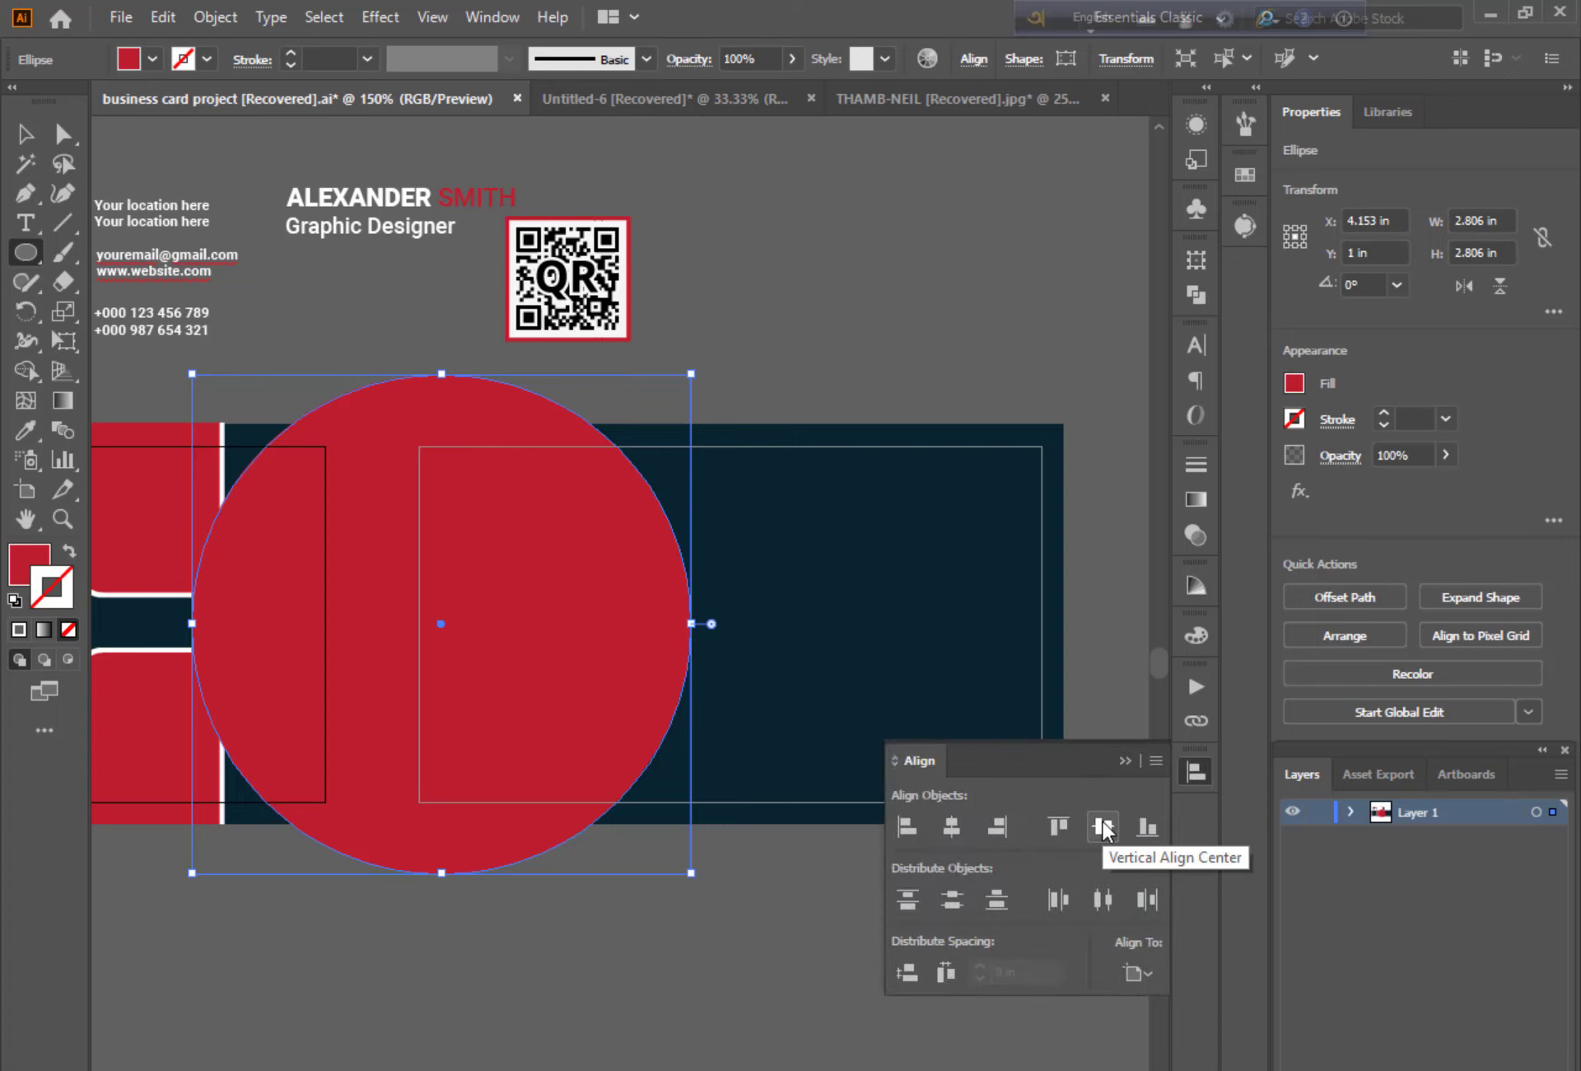
{"action": "left_click", "coordinate": [1123, 760]}
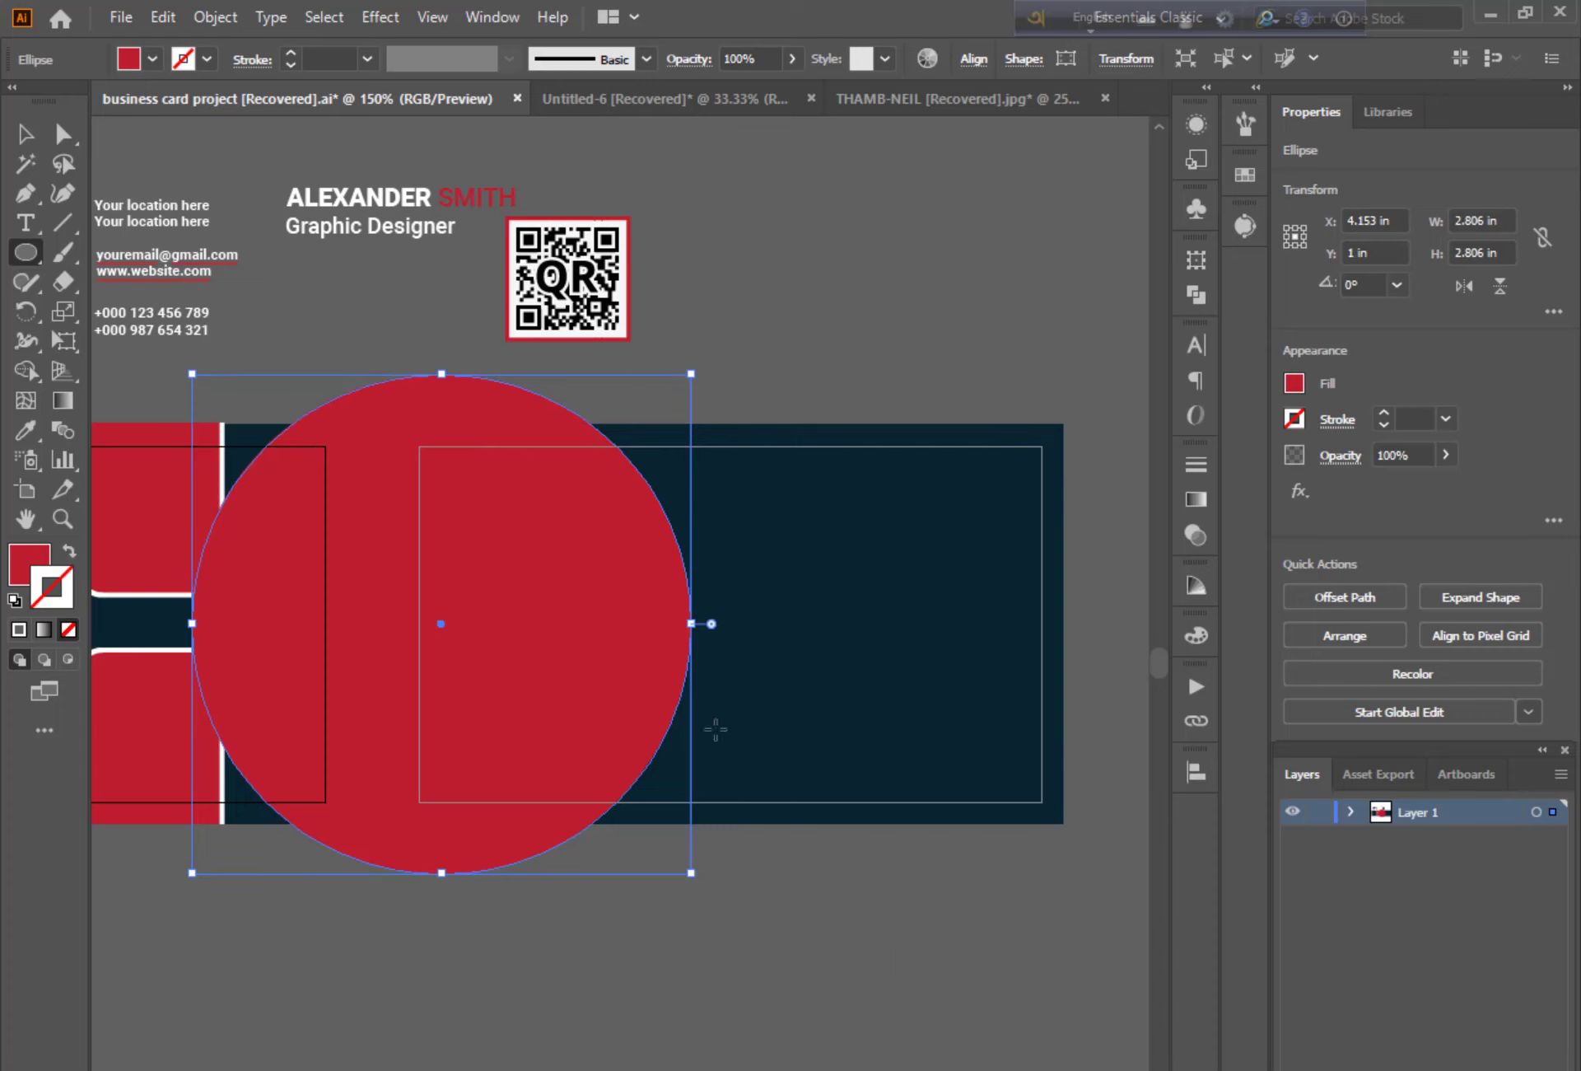
Set the big circle's fill to white (FFFFFF)
{"action": "left_click", "coordinate": [25, 134]}
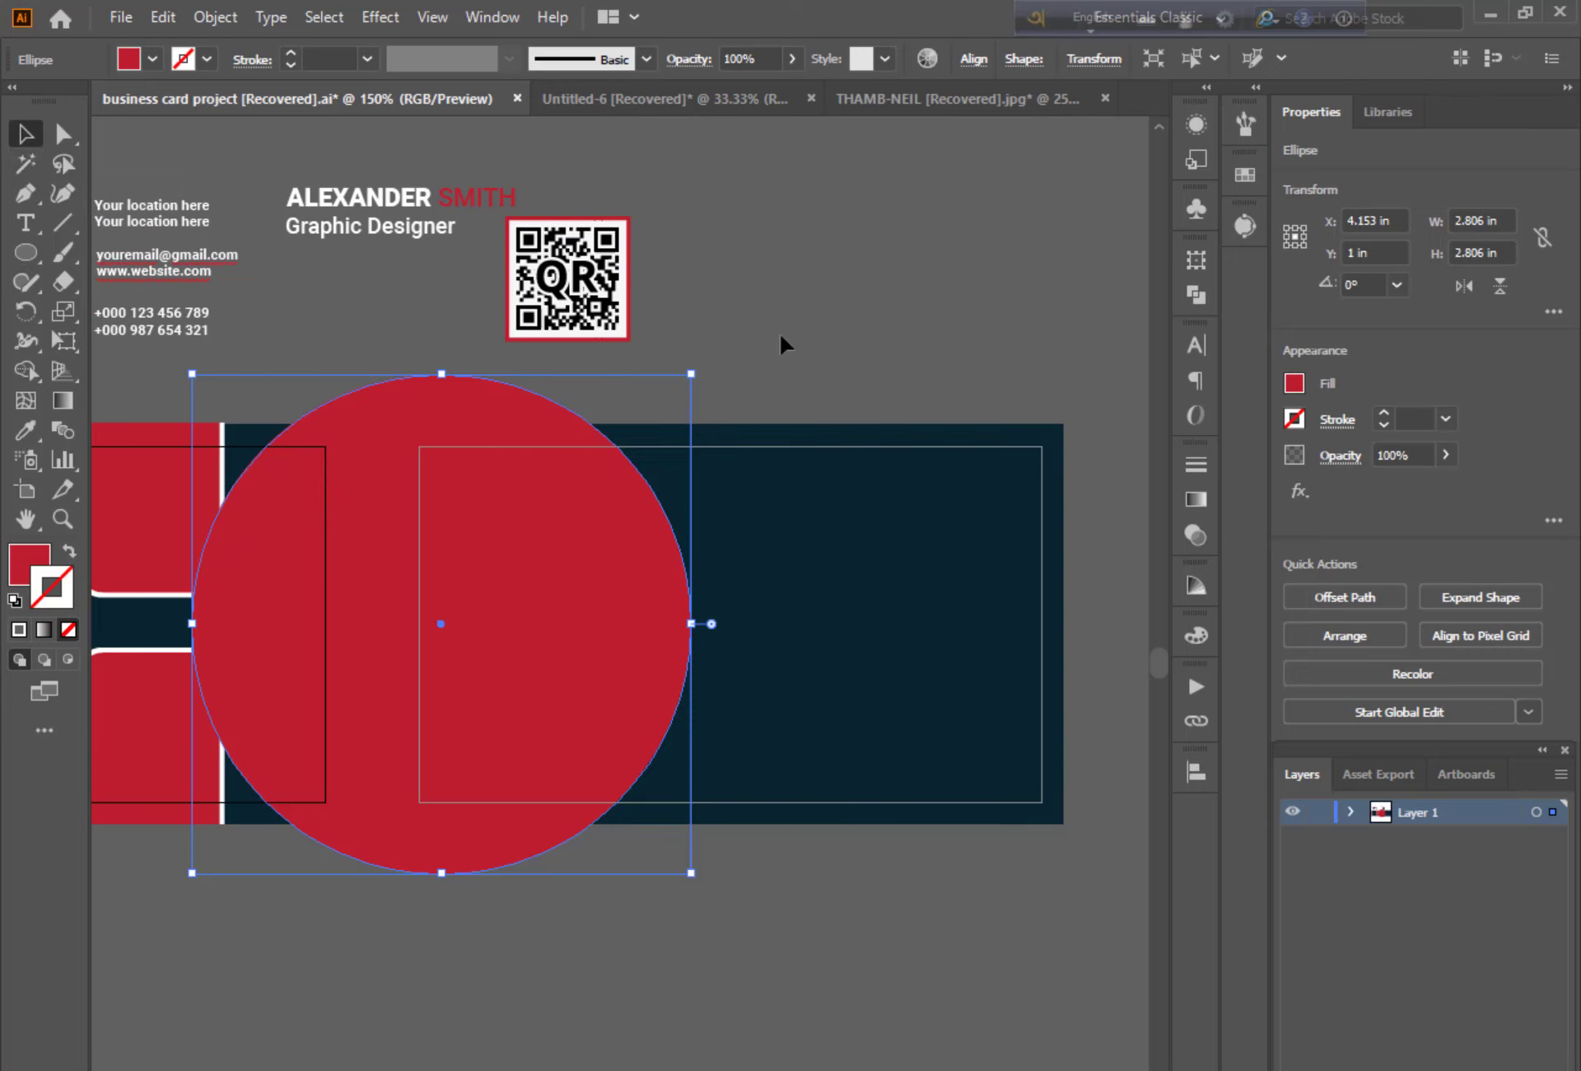
{"action": "left_click", "coordinate": [819, 280]}
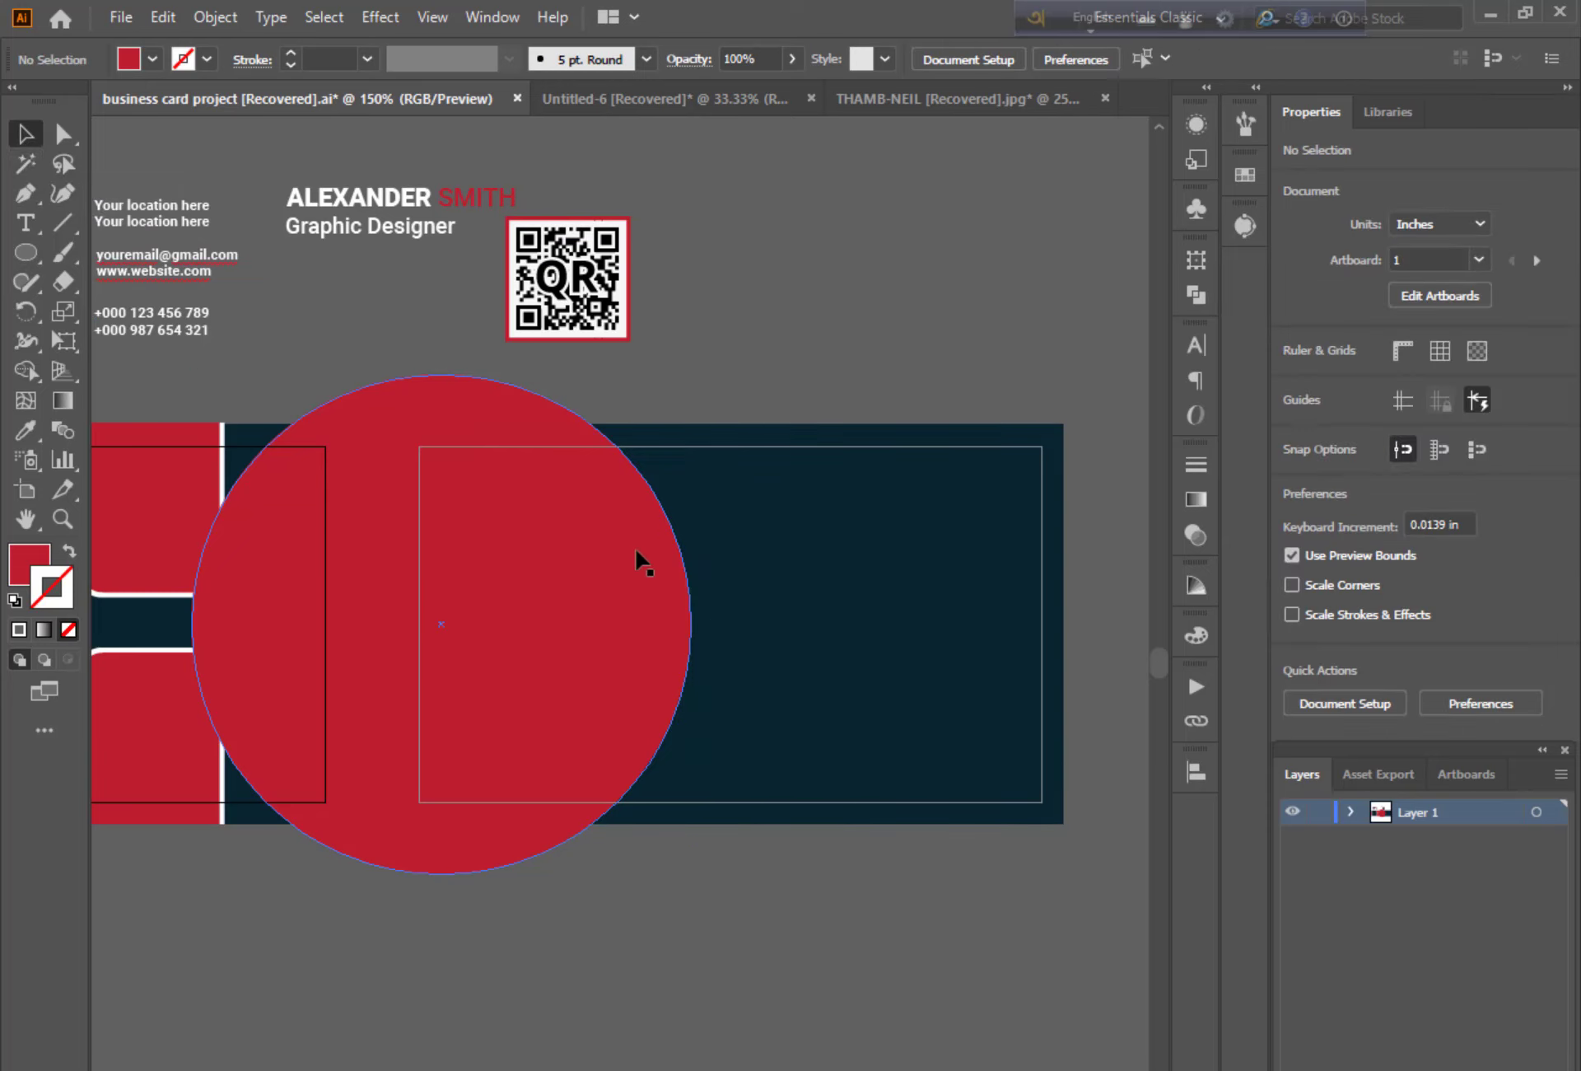
{"action": "left_click", "coordinate": [250, 611]}
{"action": "left_click", "coordinate": [834, 376]}
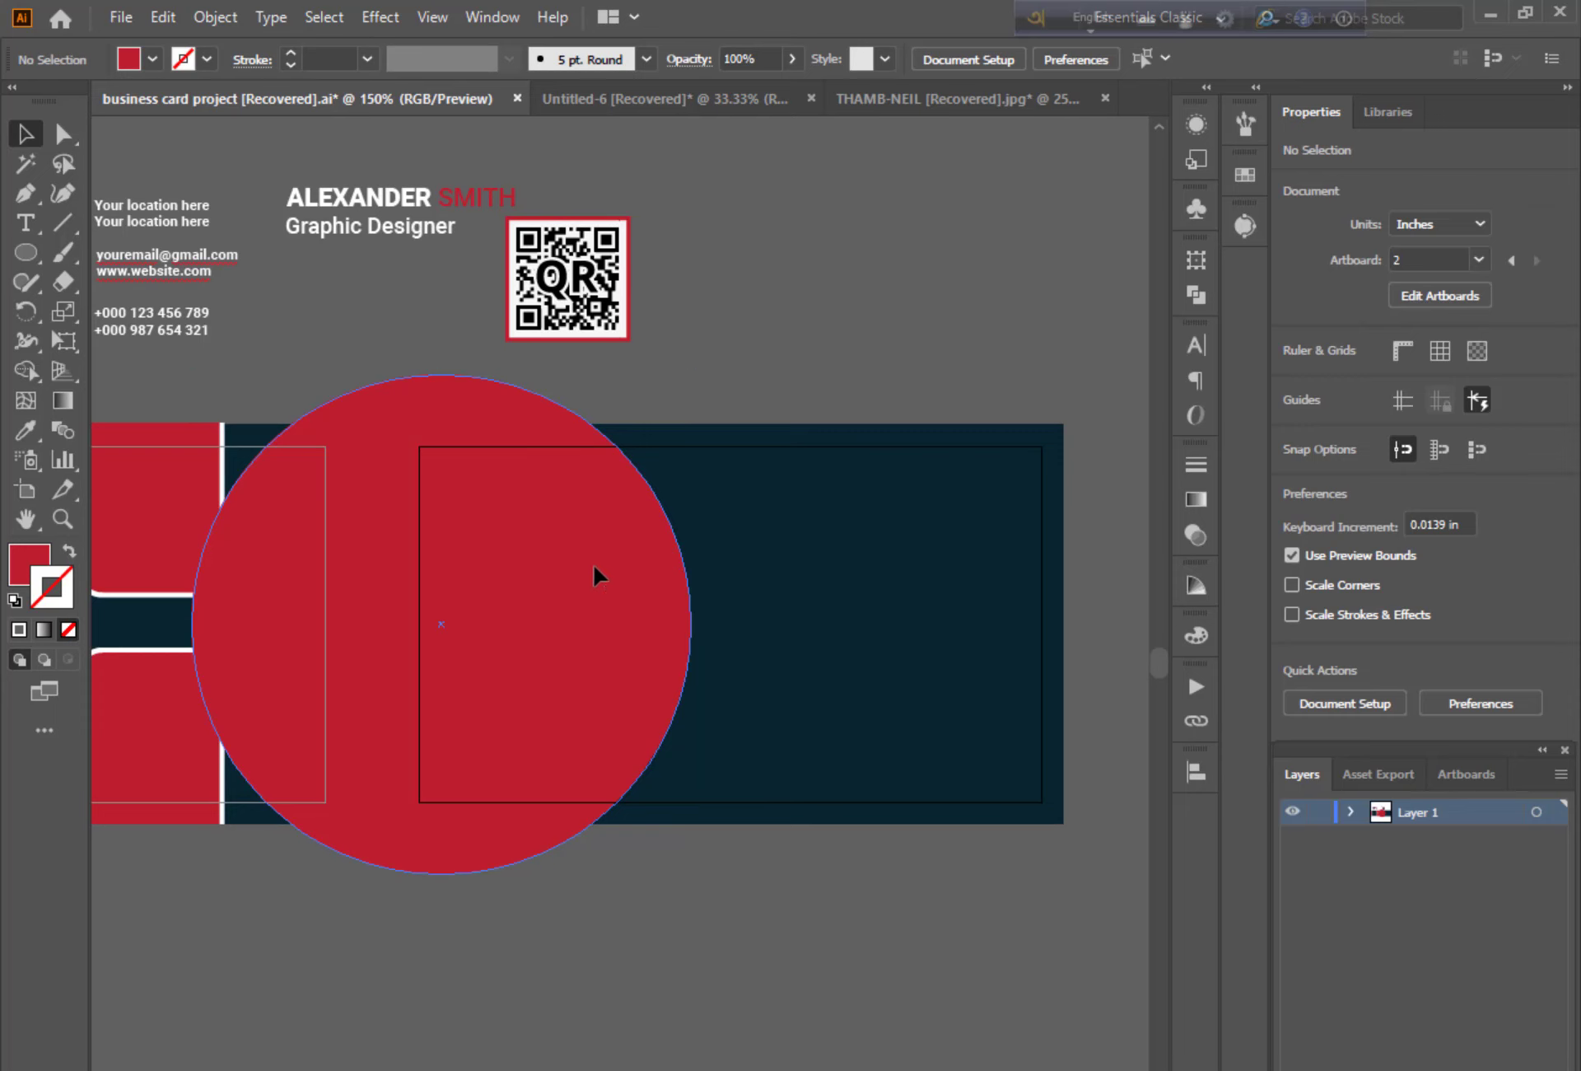
{"action": "left_click", "coordinate": [594, 567]}
{"action": "double_click", "coordinate": [25, 560]}
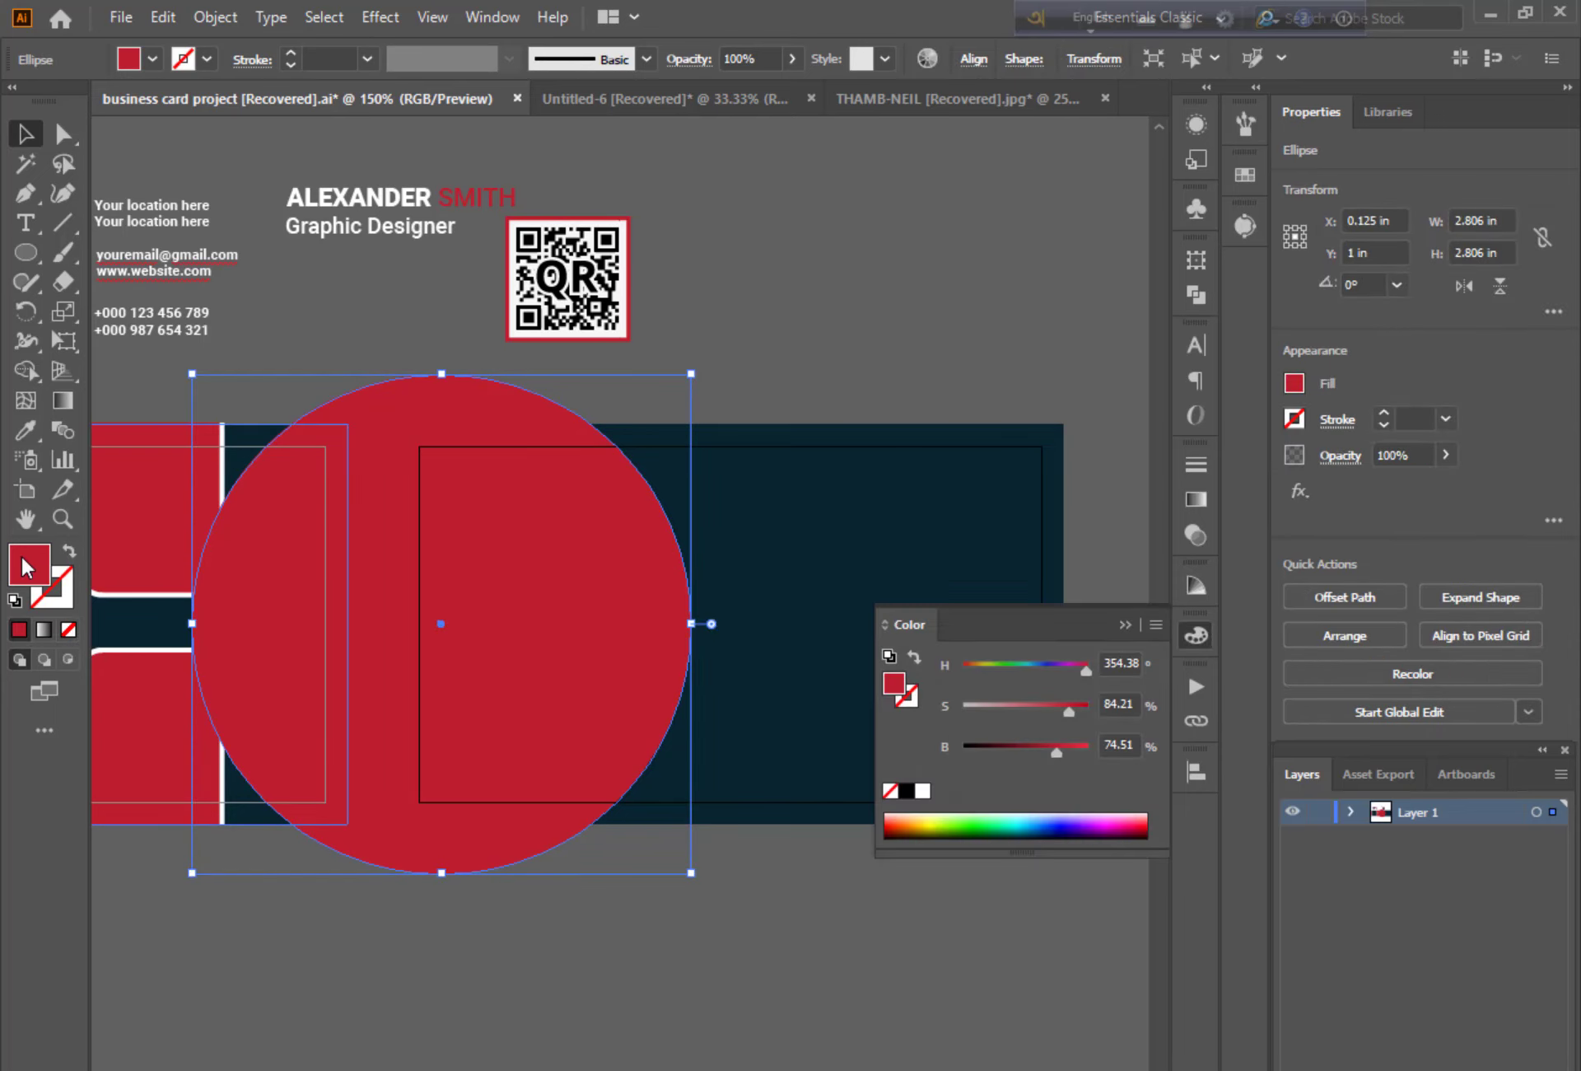
{"action": "type", "text": "FFFFFF"}
{"action": "left_click", "coordinate": [877, 457]}
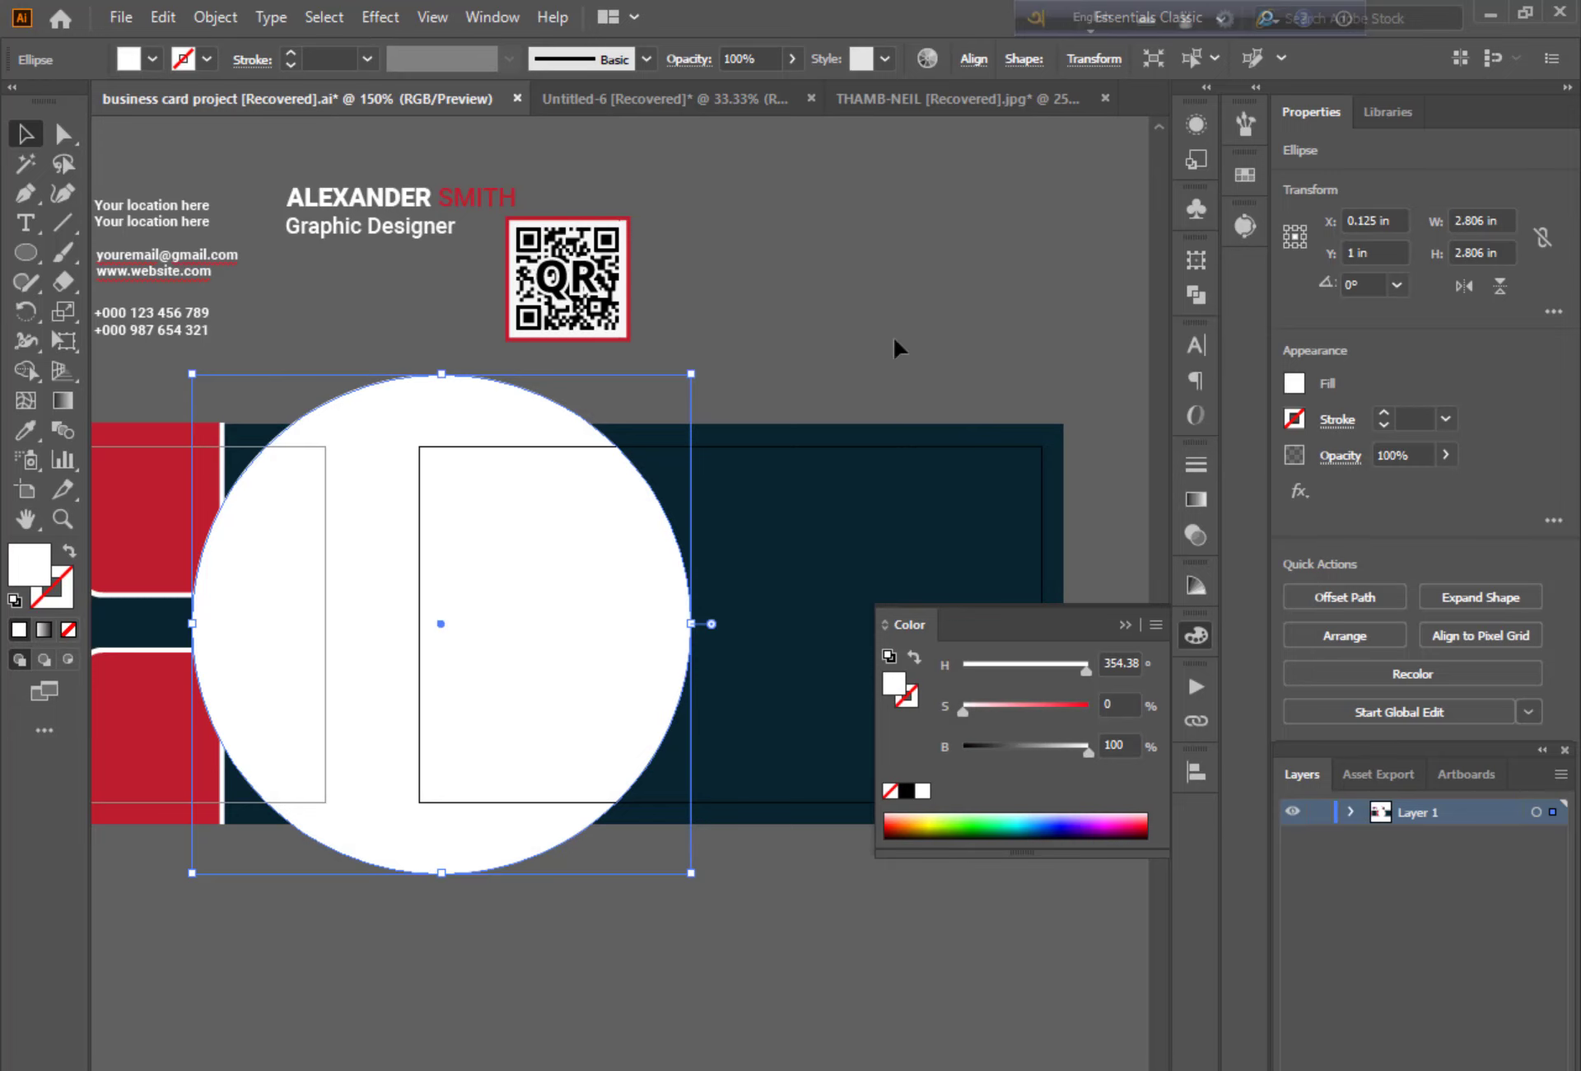
Scale a smaller copy inside the circle and fill it with the card's red
{"action": "left_click_drag", "start_coordinate": [443, 373], "coordinate": [457, 415]}
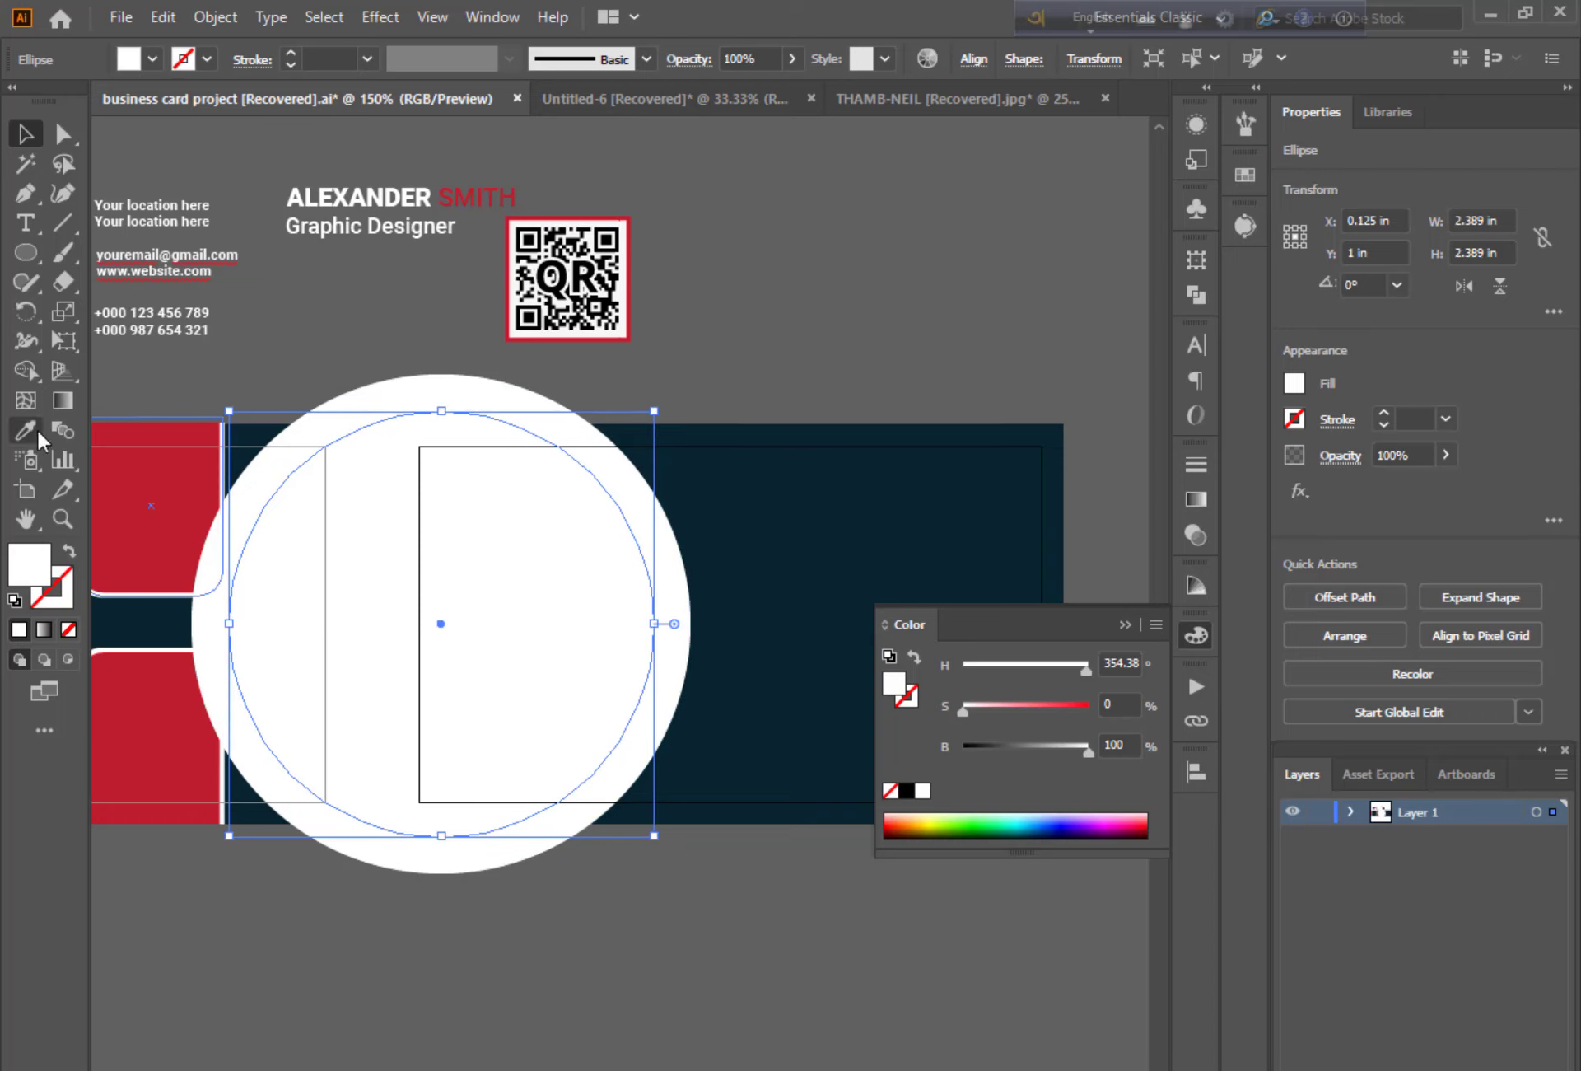
{"action": "left_click", "coordinate": [131, 495]}
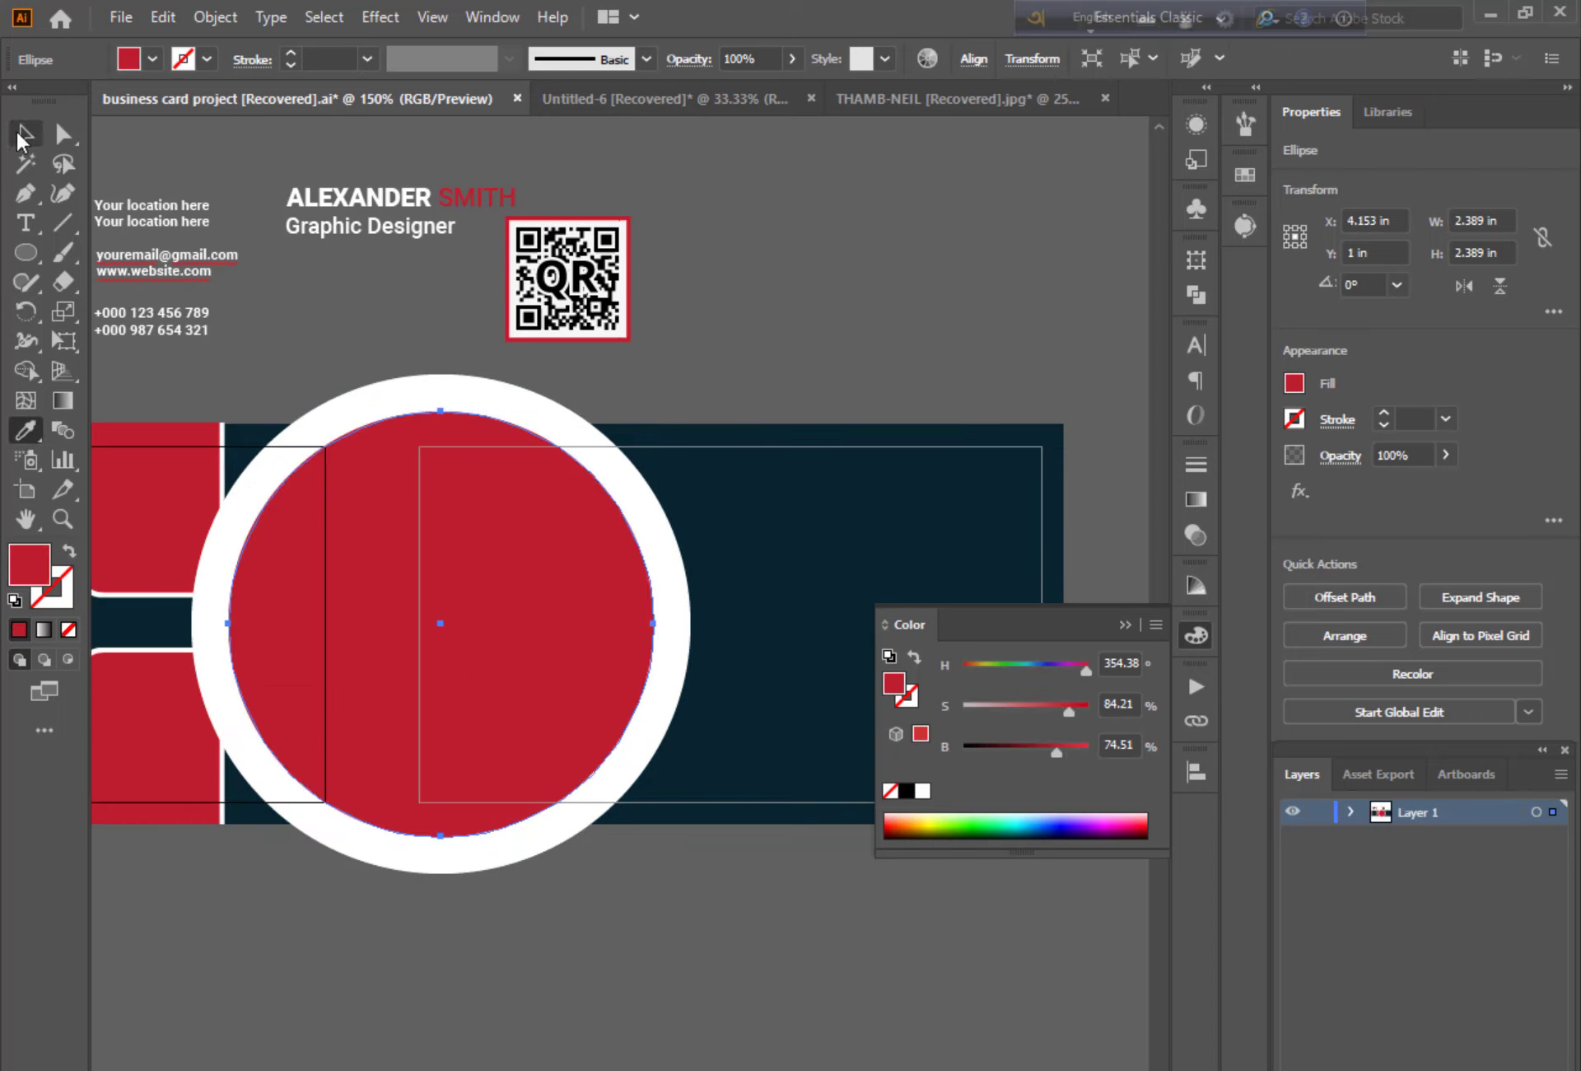
{"action": "left_click", "coordinate": [23, 135]}
{"action": "left_click", "coordinate": [344, 330]}
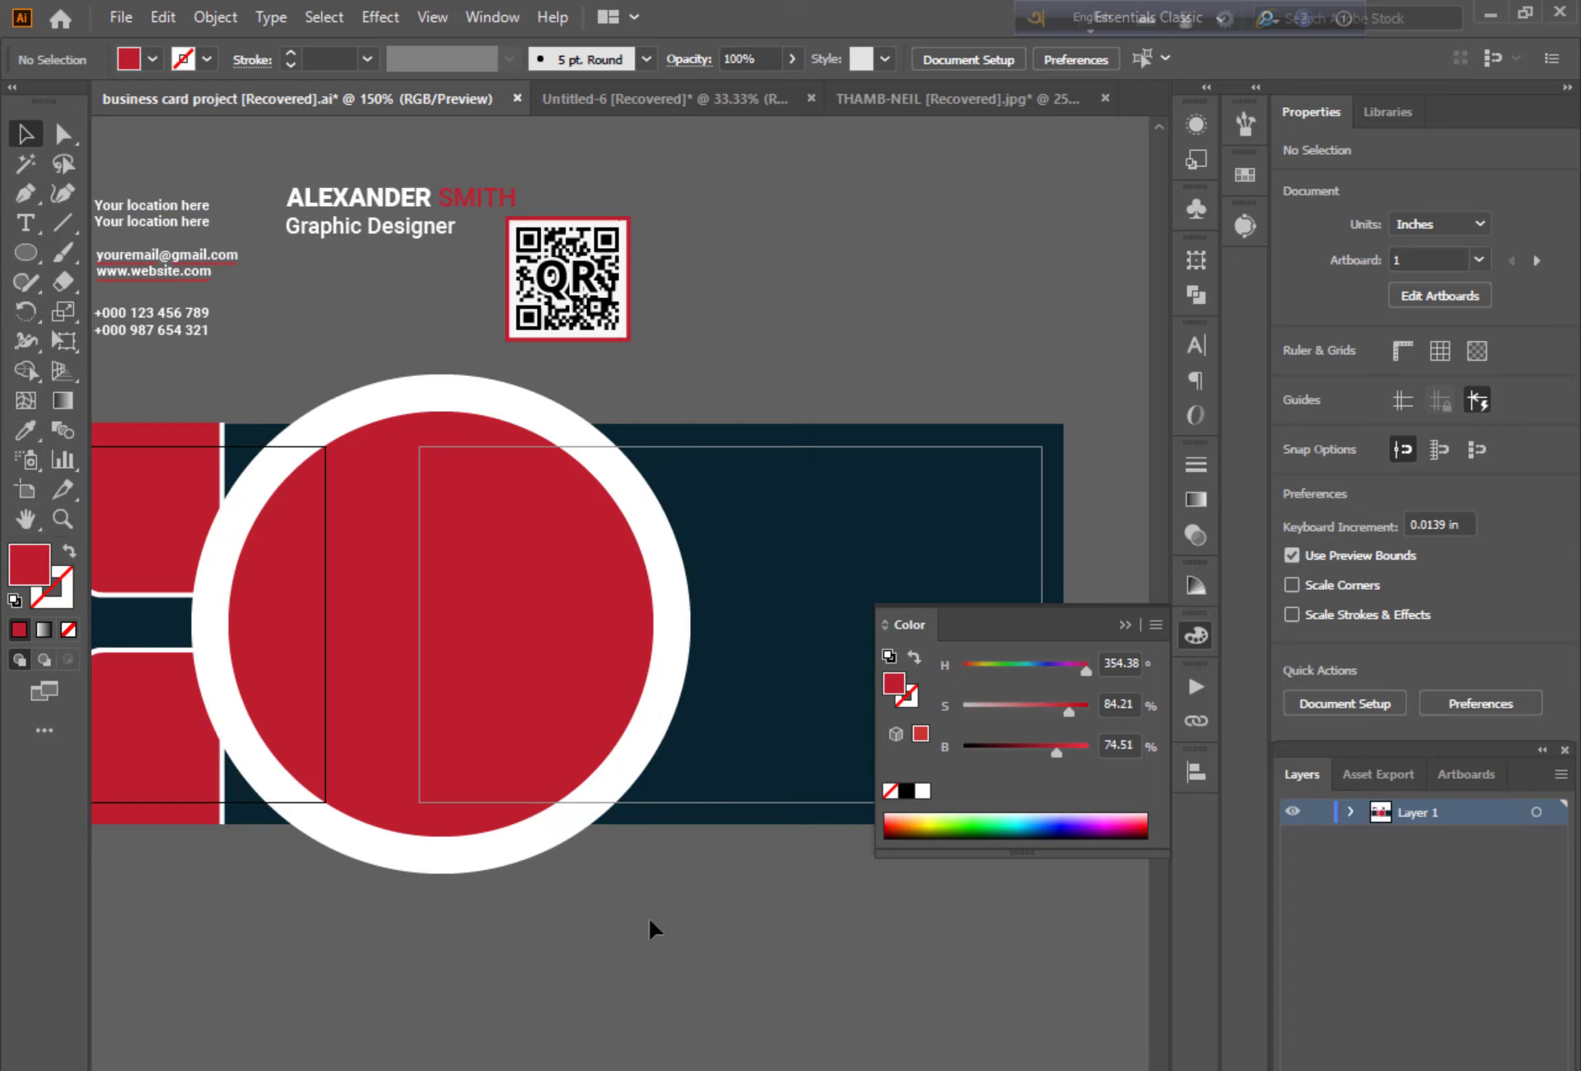
Remove the circle parts outside the card using the Shape Builder
{"action": "mouse_move", "coordinate": [649, 918]}
{"action": "left_mouse_down"}
{"action": "mouse_move", "coordinate": [498, 412]}
{"action": "mouse_move", "coordinate": [511, 436]}
{"action": "left_mouse_up"}
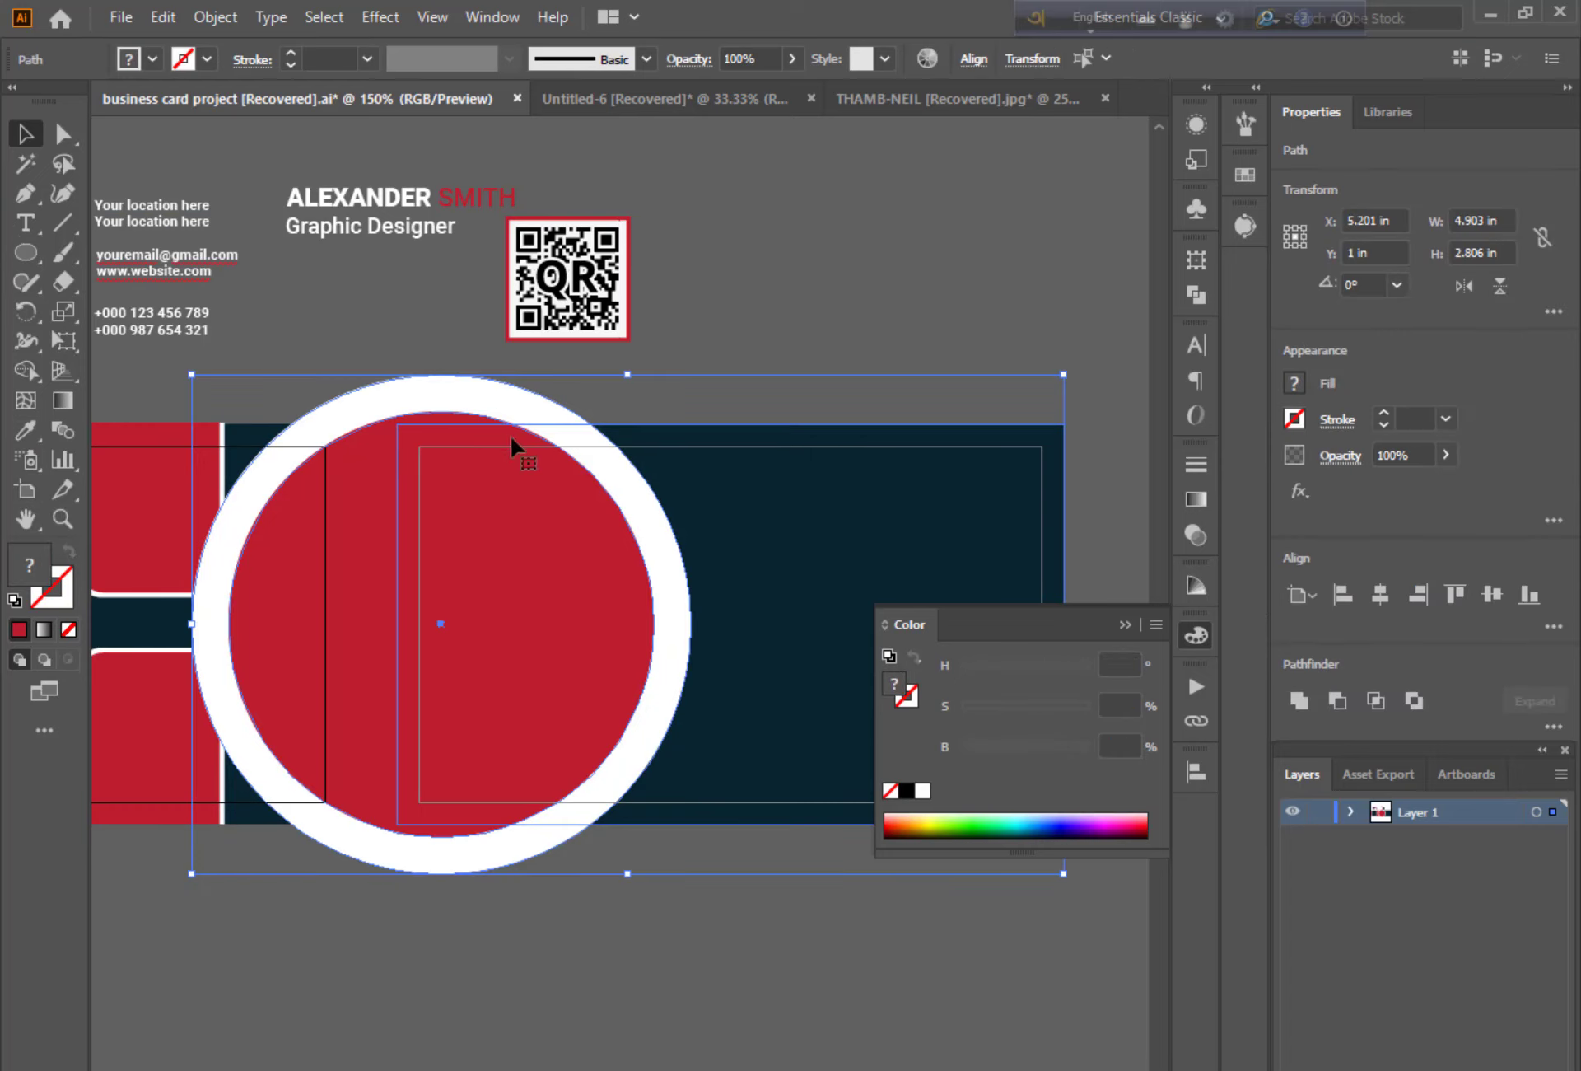
{"action": "left_click", "coordinate": [16, 371]}
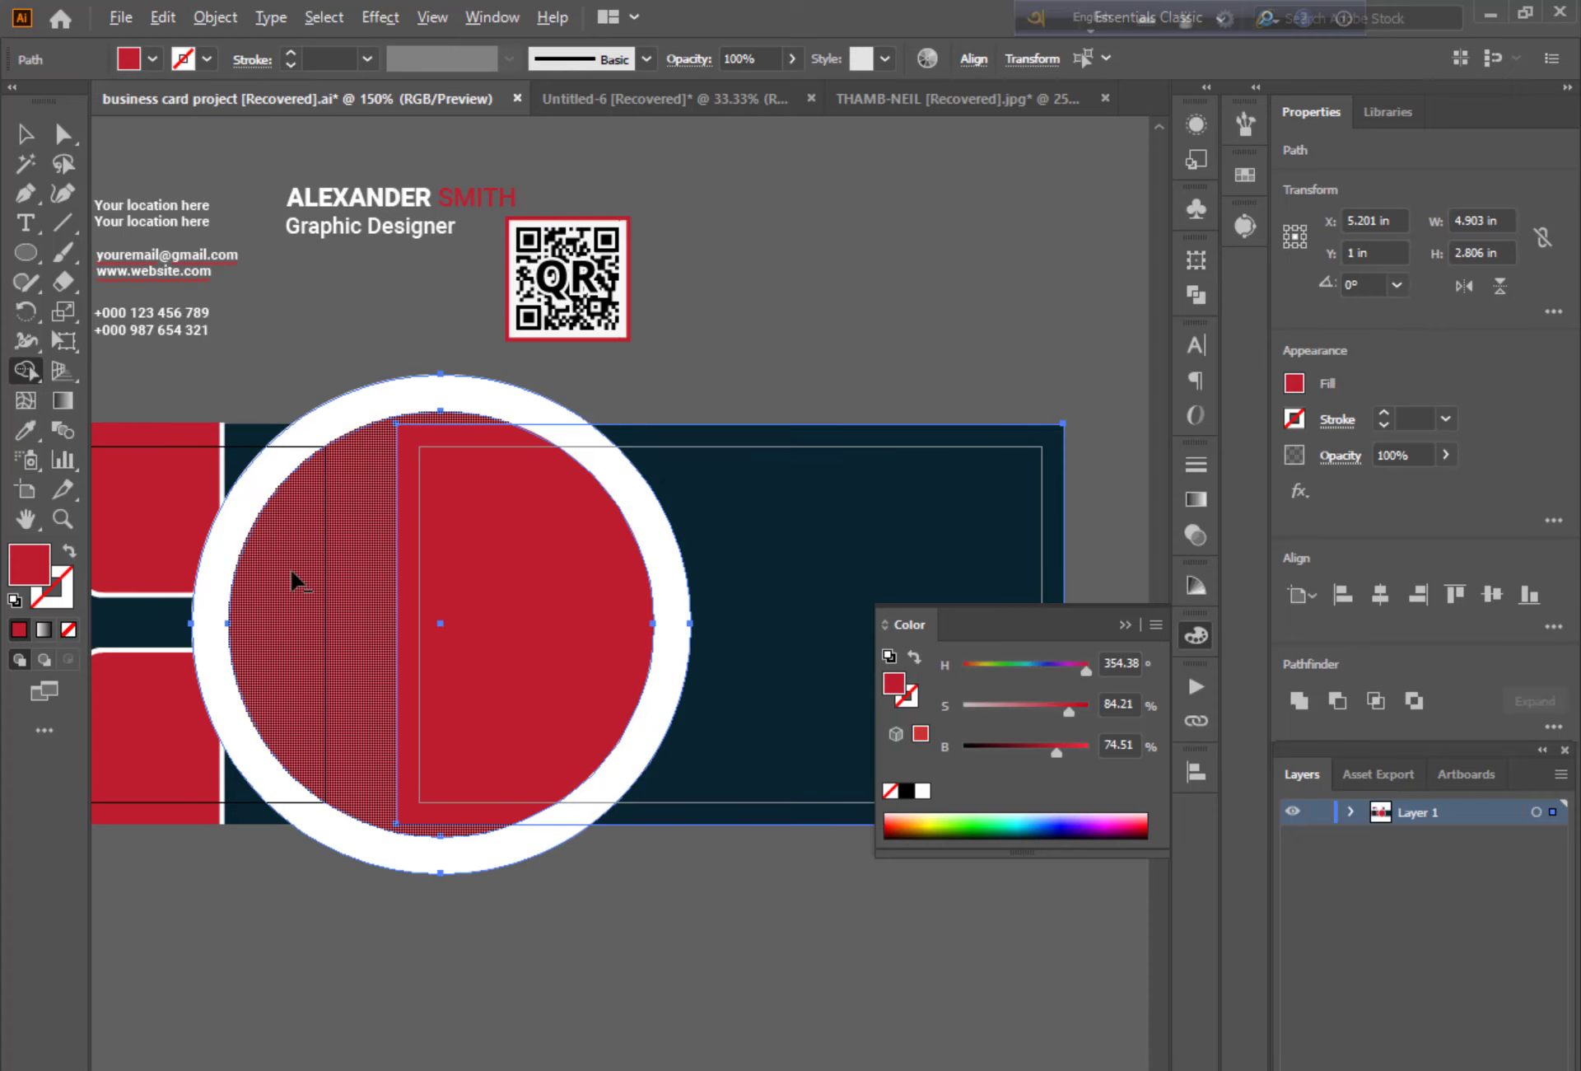
{"action": "left_click_drag", "start_coordinate": [292, 581], "coordinate": [313, 436]}
{"action": "key", "text": "v"}
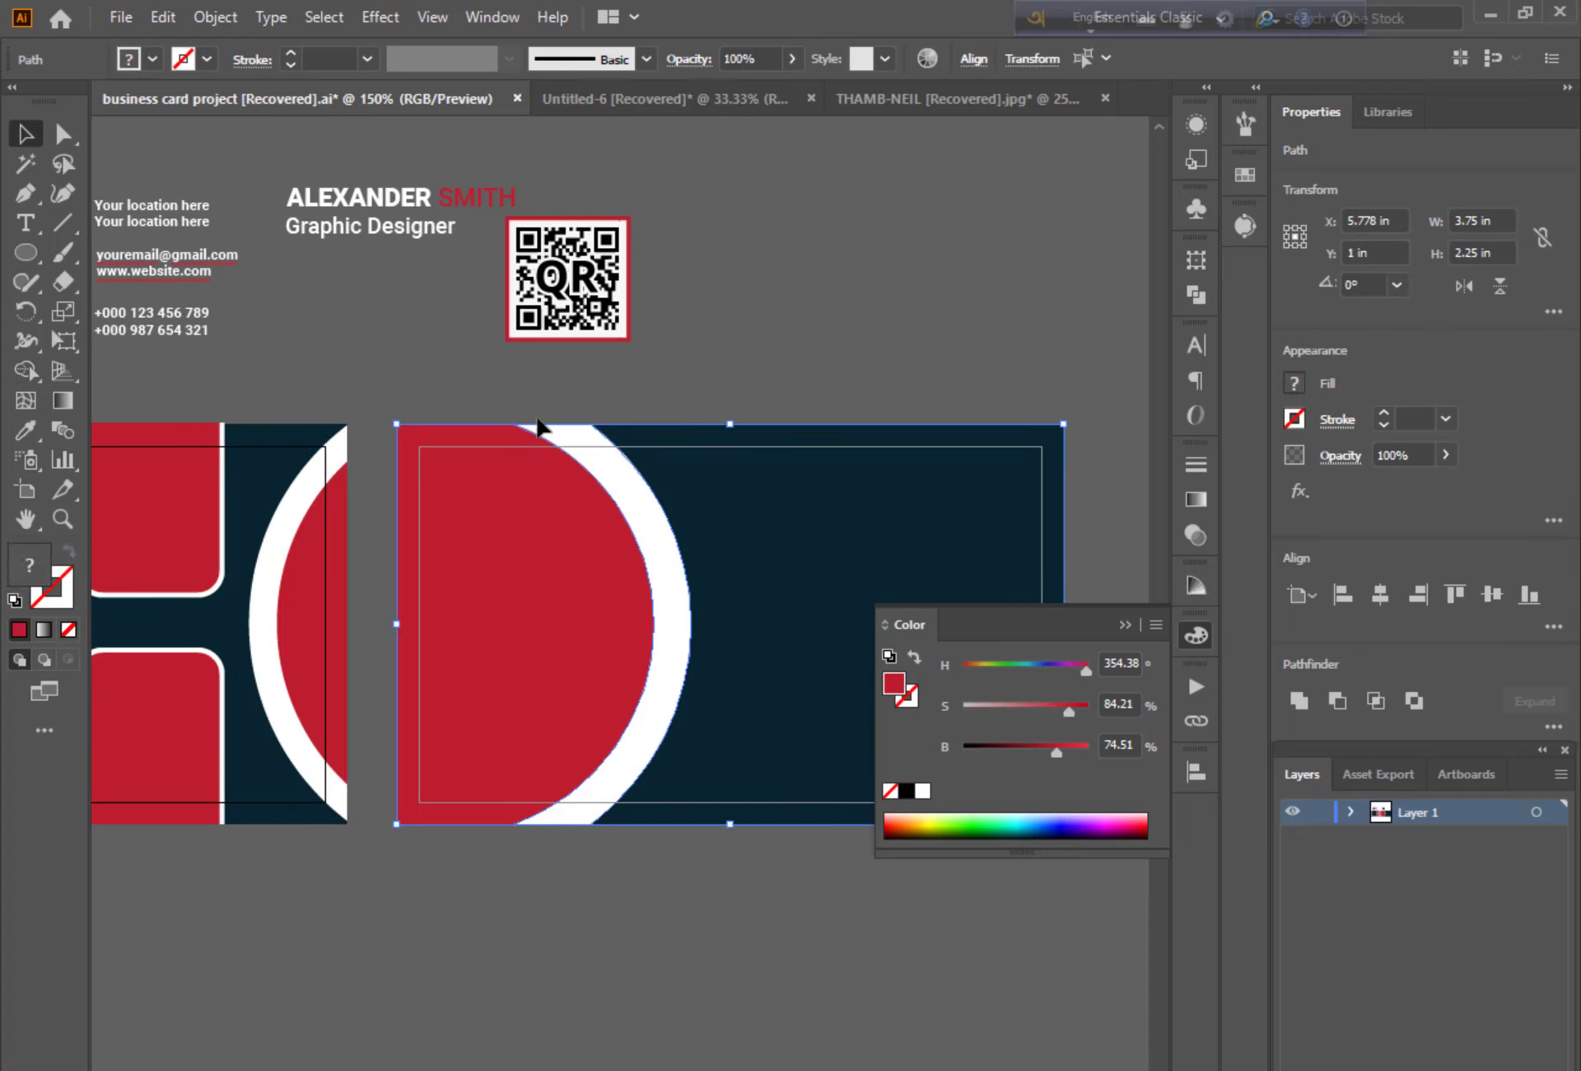
{"action": "left_click", "coordinate": [1006, 343]}
{"action": "scroll", "coordinate": [1006, 342], "scroll_direction": "left", "scroll_amount": 10}
Place the logo on the upper red tab, fill it ffffff and shrink it to fit
{"action": "left_click_drag", "start_coordinate": [443, 380], "coordinate": [694, 614]}
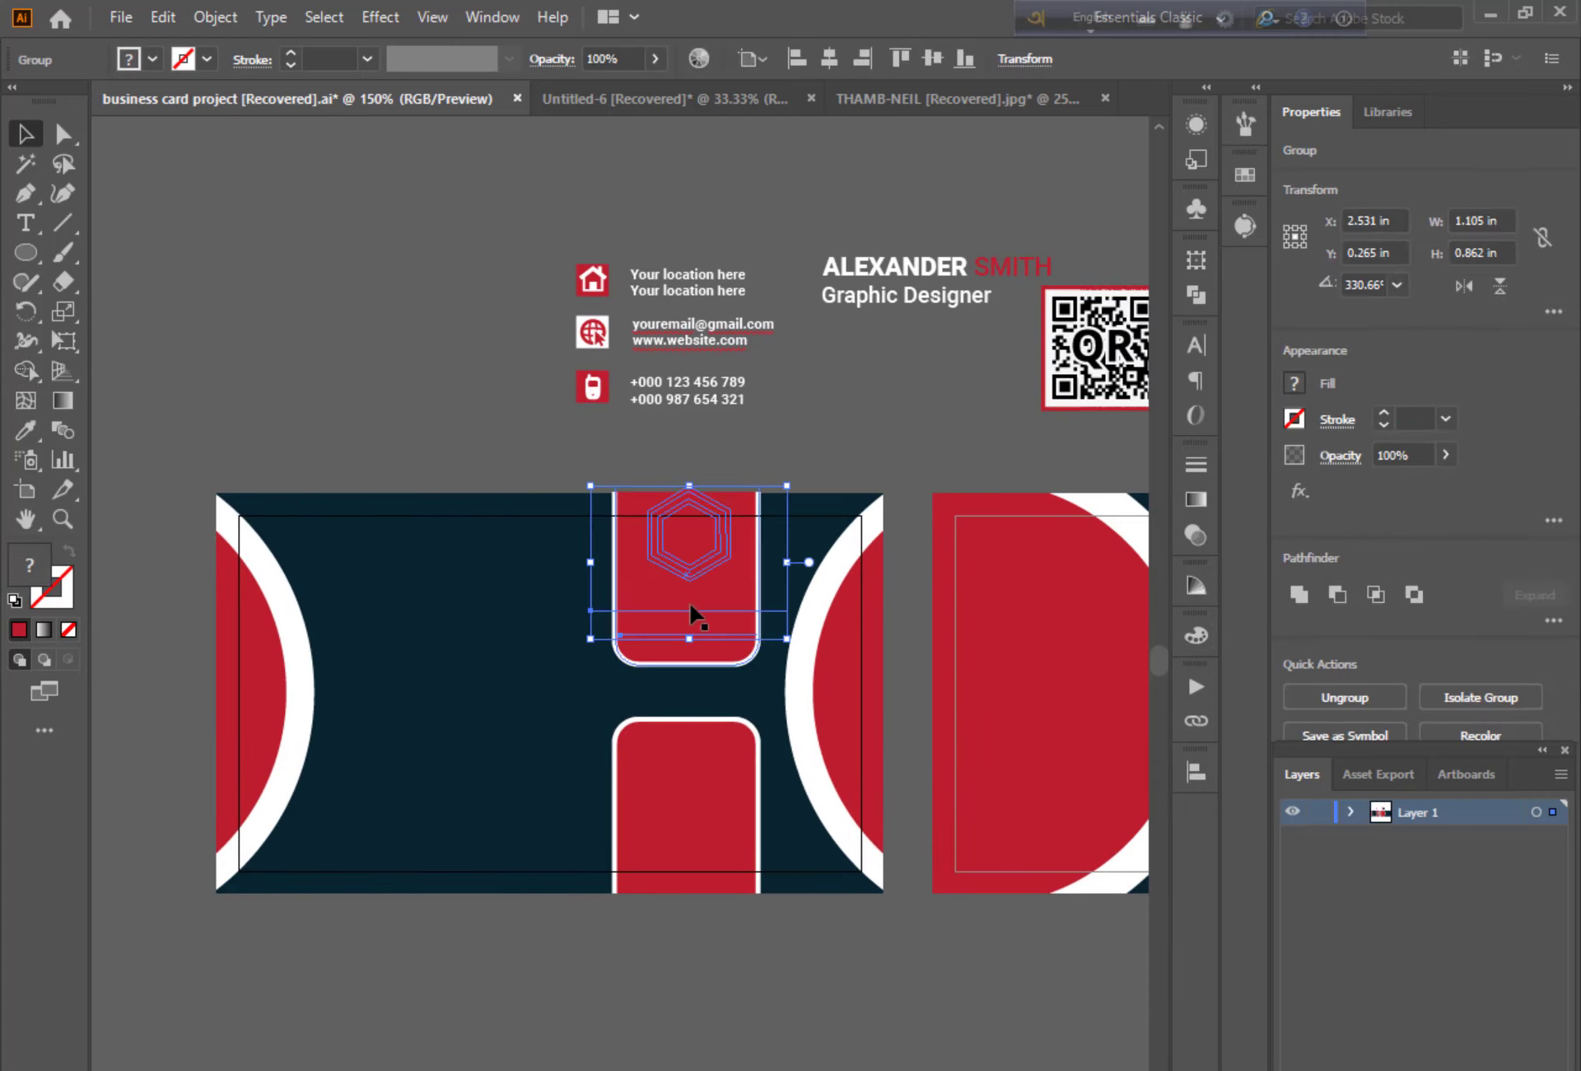
{"action": "double_click", "coordinate": [29, 564]}
{"action": "type", "text": "ffffff"}
{"action": "key", "text": "Return"}
{"action": "key", "text": "ctrl+equal"}
{"action": "key", "text": "ctrl+equal"}
{"action": "key", "text": "ctrl+equal"}
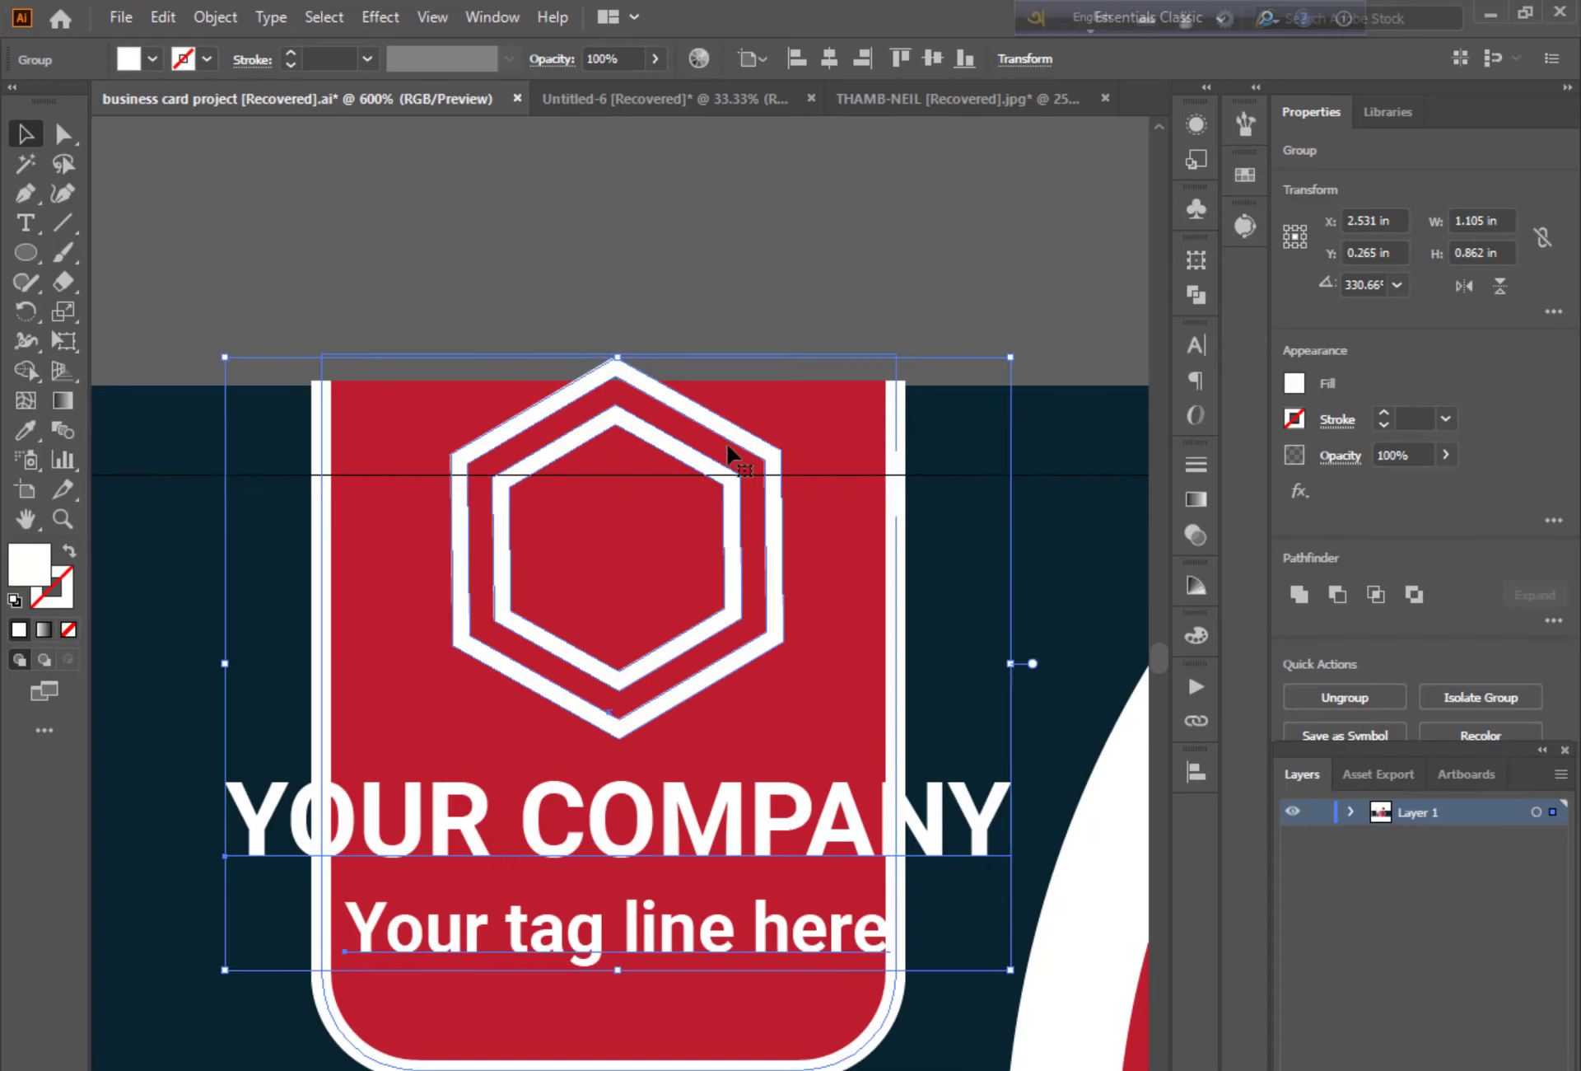
{"action": "left_click_drag", "start_coordinate": [1024, 967], "coordinate": [879, 954]}
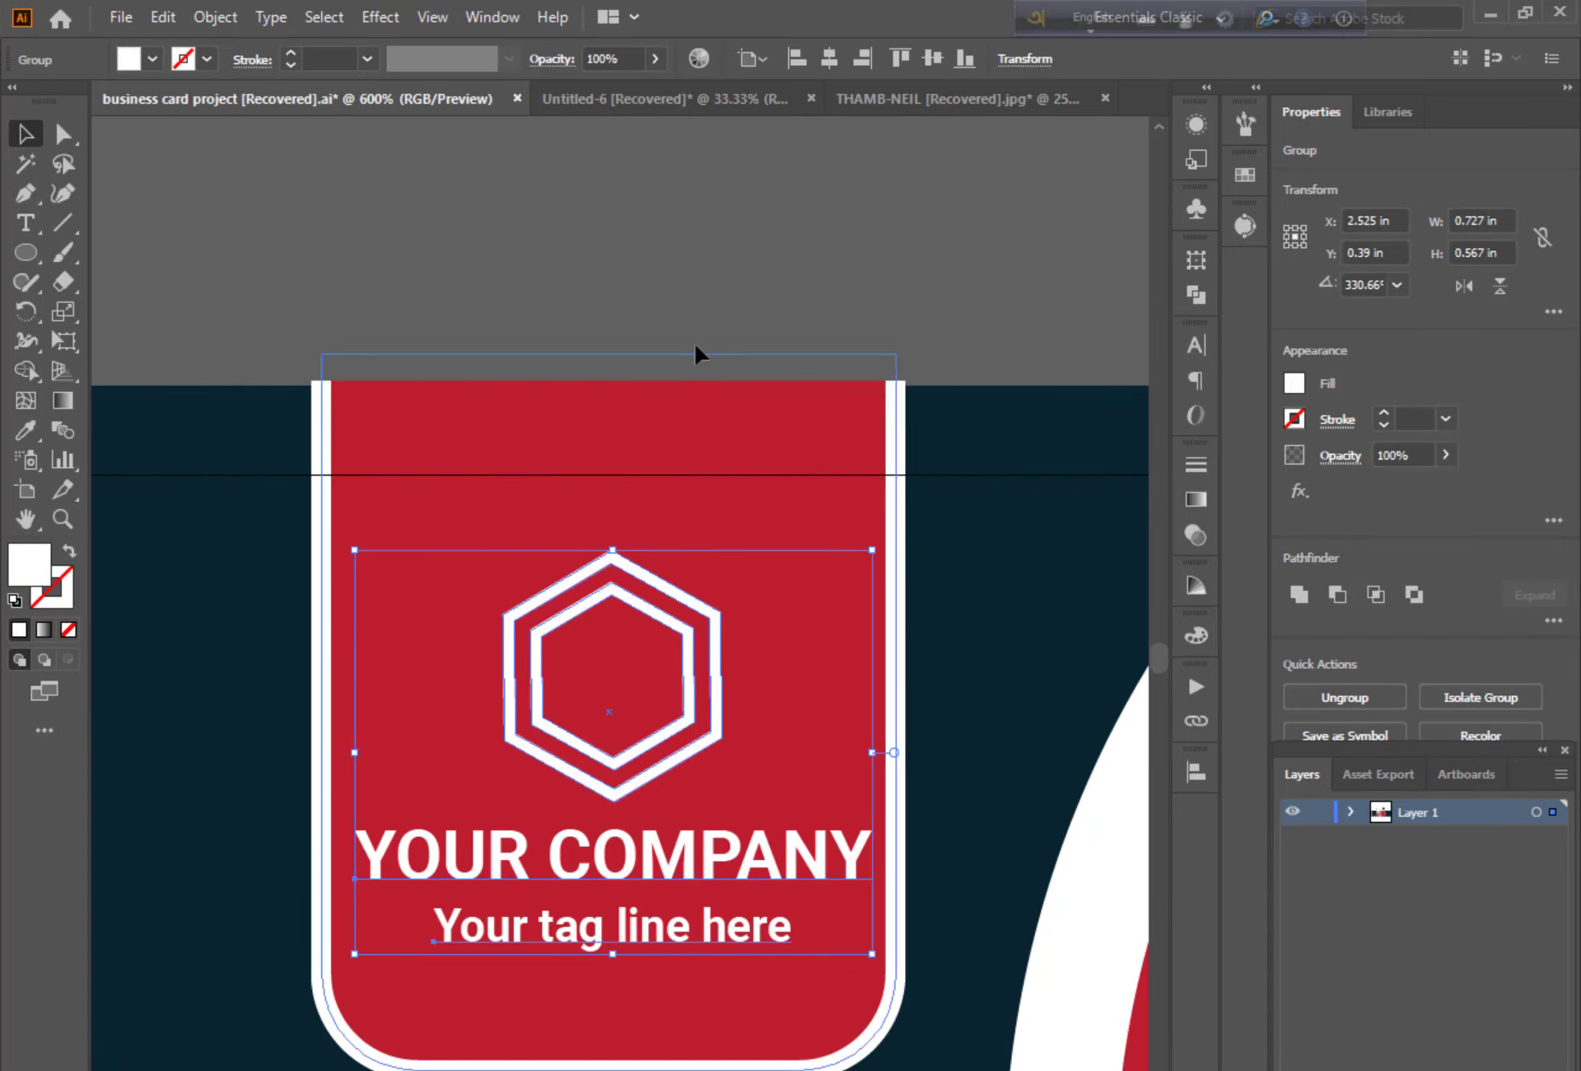
{"action": "left_click", "coordinate": [716, 247]}
{"action": "key", "text": "ctrl+minus"}
{"action": "key", "text": "ctrl+minus"}
{"action": "key", "text": "ctrl+minus"}
Fit the QR code into the lower tab and move the contact details left
{"action": "left_click_drag", "start_coordinate": [574, 937], "coordinate": [577, 939]}
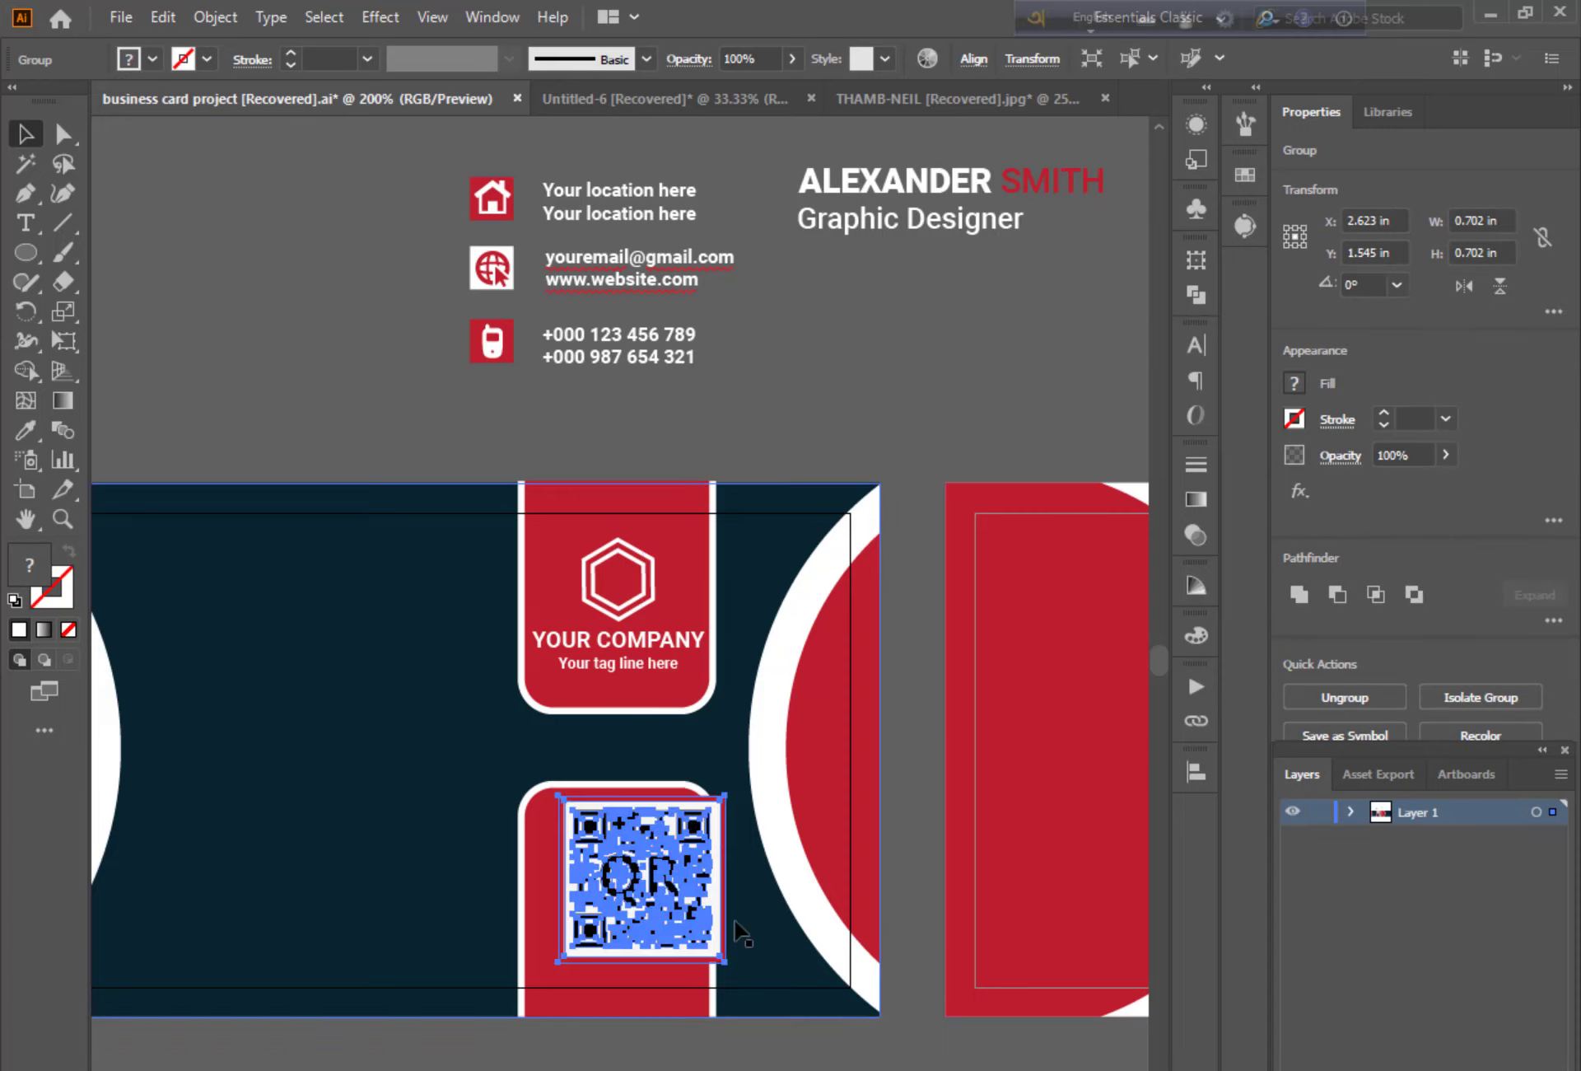
{"action": "key", "text": "ctrl+="}
{"action": "key", "text": "ctrl+="}
{"action": "key", "text": "ctrl+="}
{"action": "left_click_drag", "start_coordinate": [600, 791], "coordinate": [550, 729]}
{"action": "key", "text": "ctrl+shift+a"}
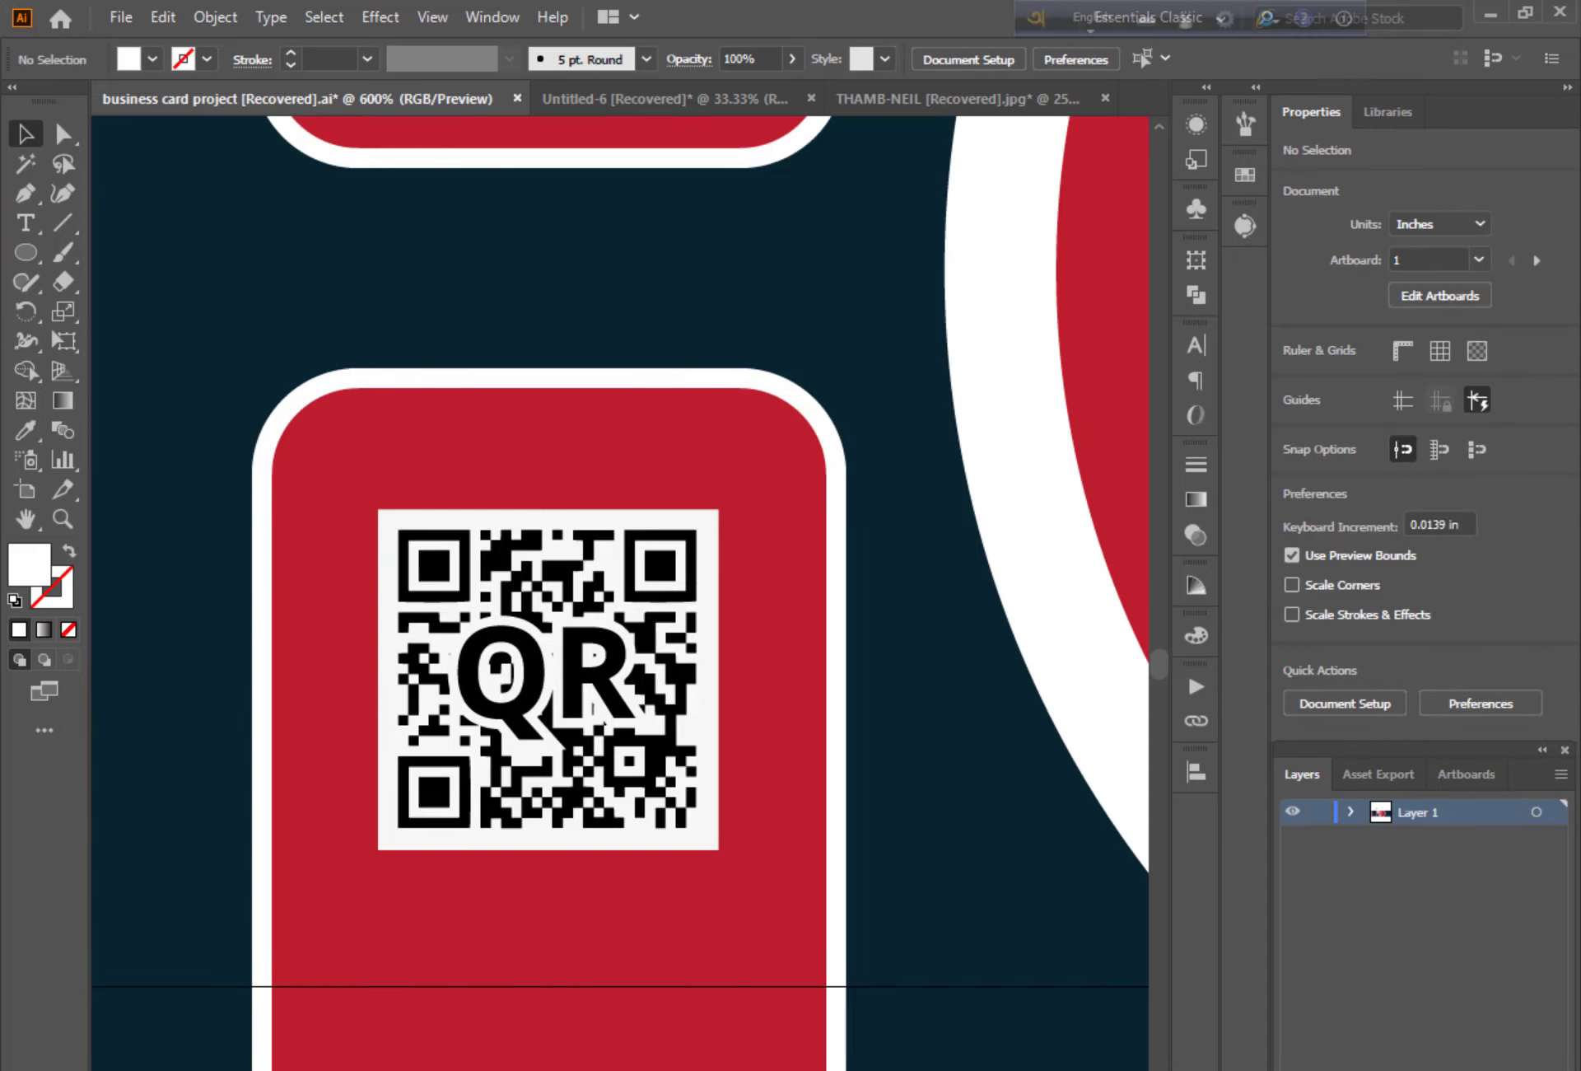
{"action": "key", "text": "ctrl+minus"}
{"action": "key", "text": "ctrl+minus"}
{"action": "key", "text": "ctrl+minus"}
{"action": "left_click", "coordinate": [601, 683]}
{"action": "left_click", "coordinate": [375, 918]}
{"action": "left_click_drag", "start_coordinate": [564, 214], "coordinate": [325, 646]}
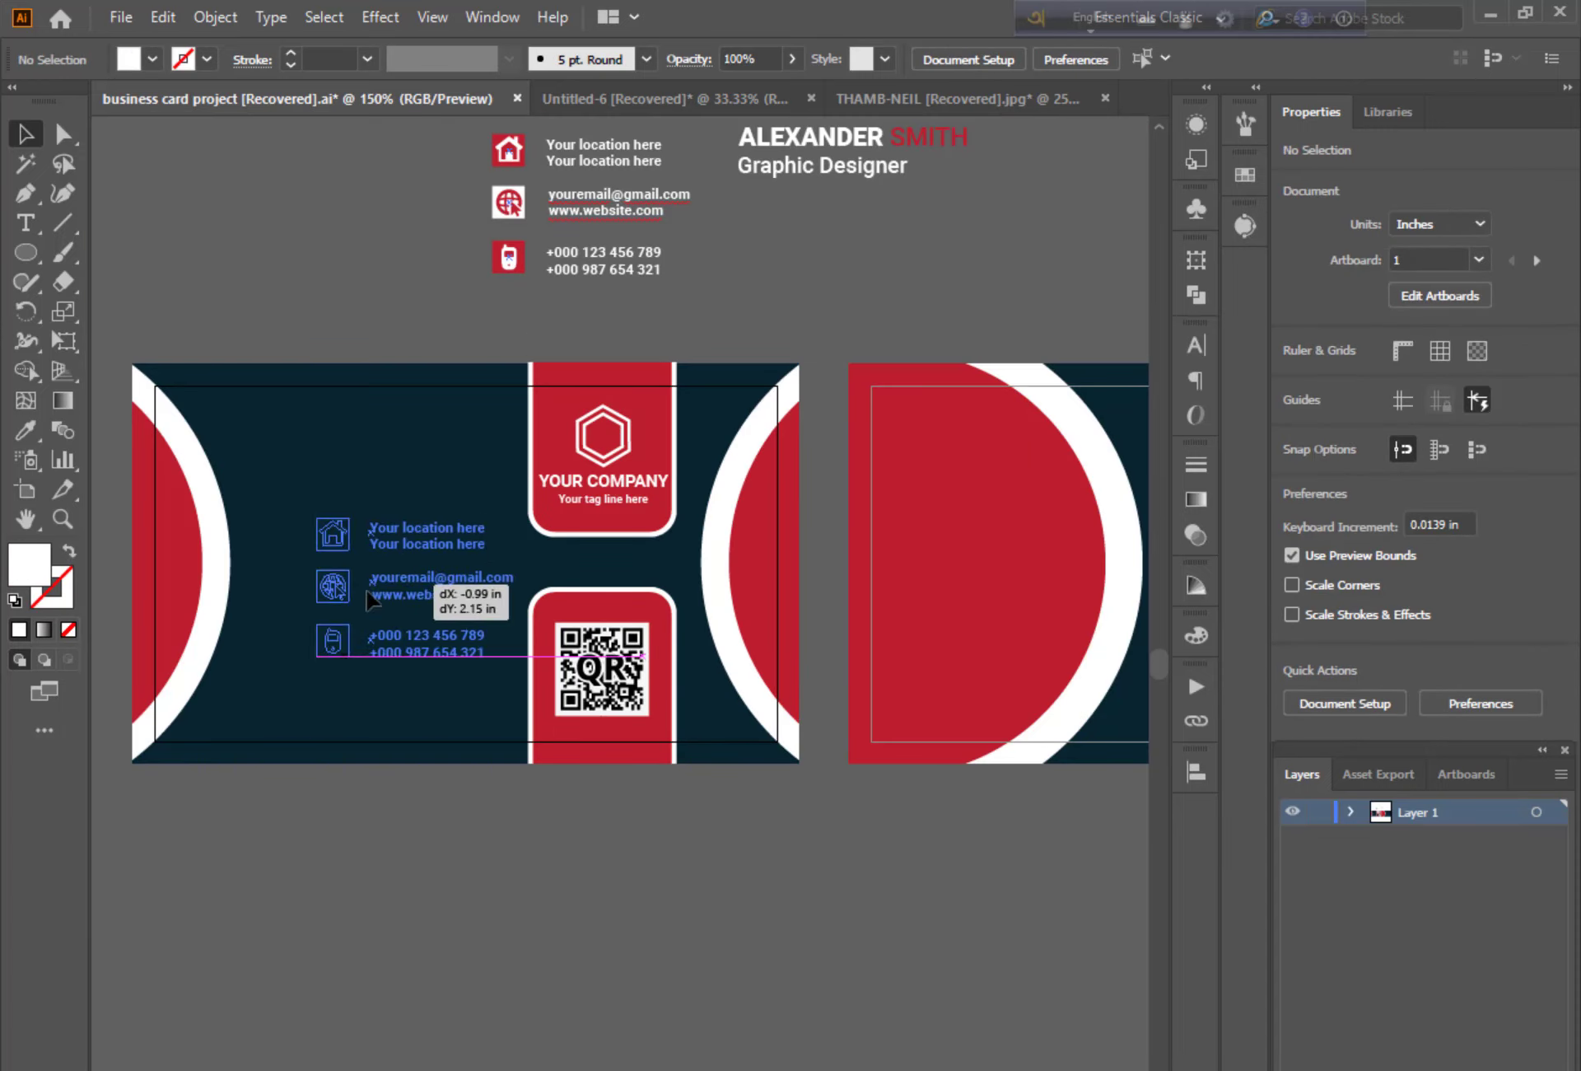
Move the name and Graphic Designer title to the front card's upper left
{"action": "left_click", "coordinate": [392, 974]}
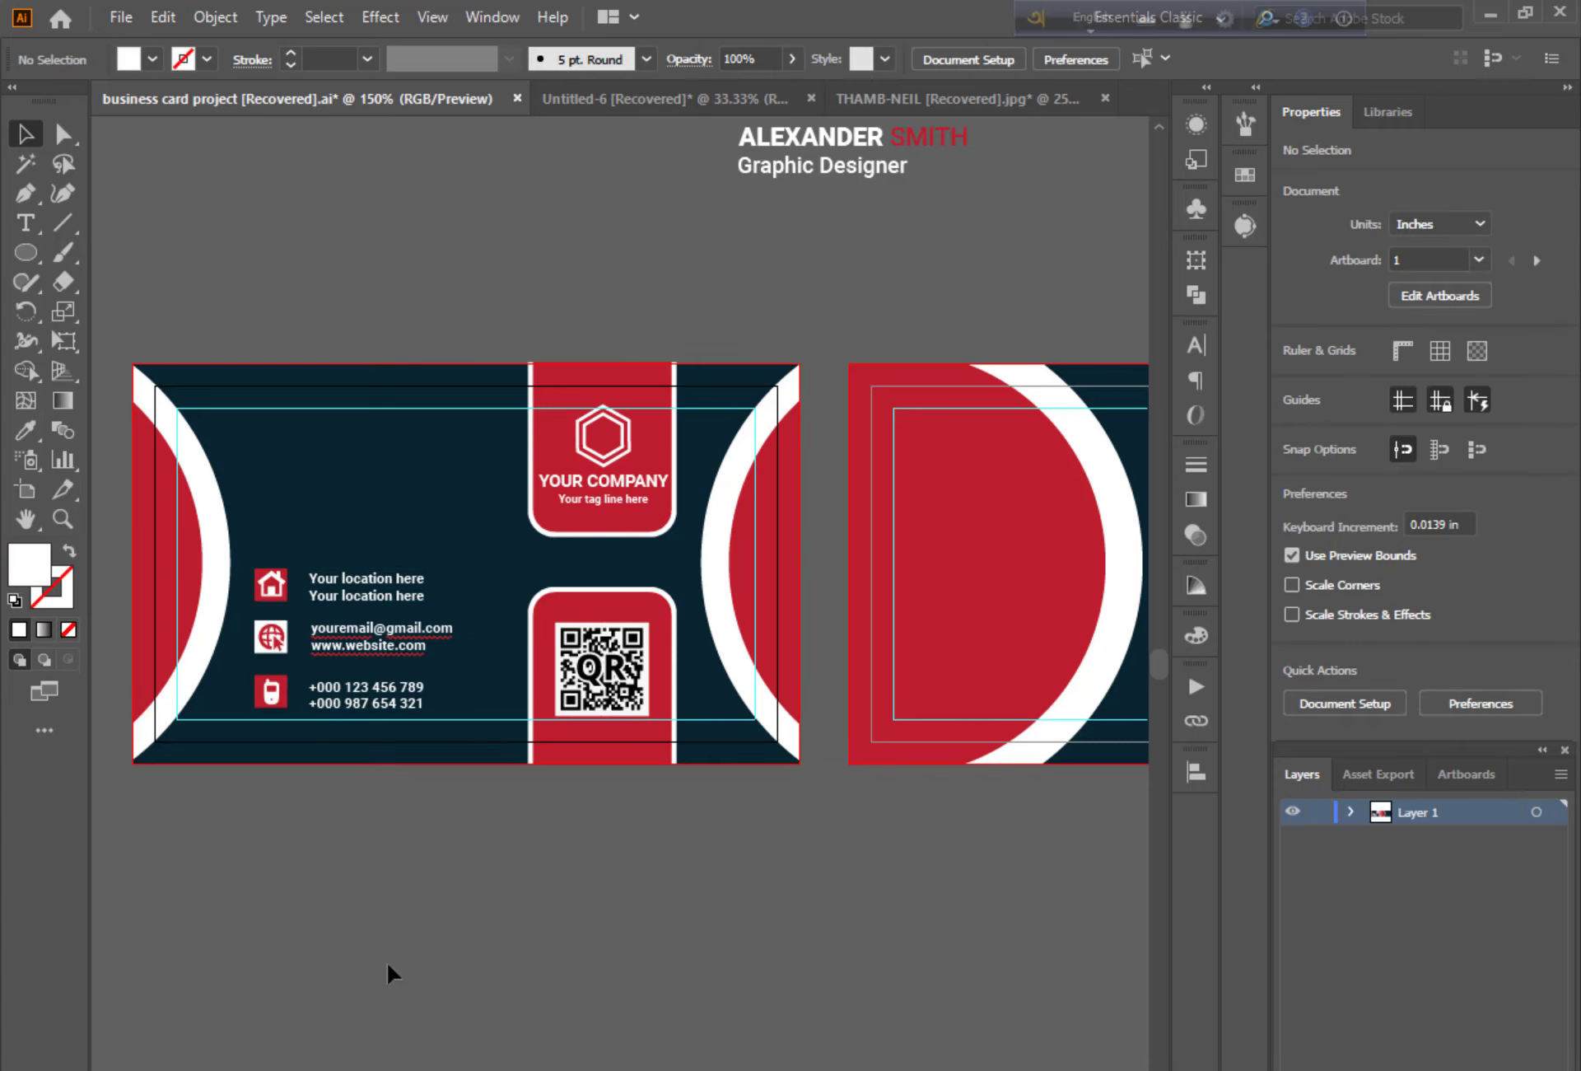
{"action": "left_click_drag", "start_coordinate": [775, 146], "coordinate": [292, 435]}
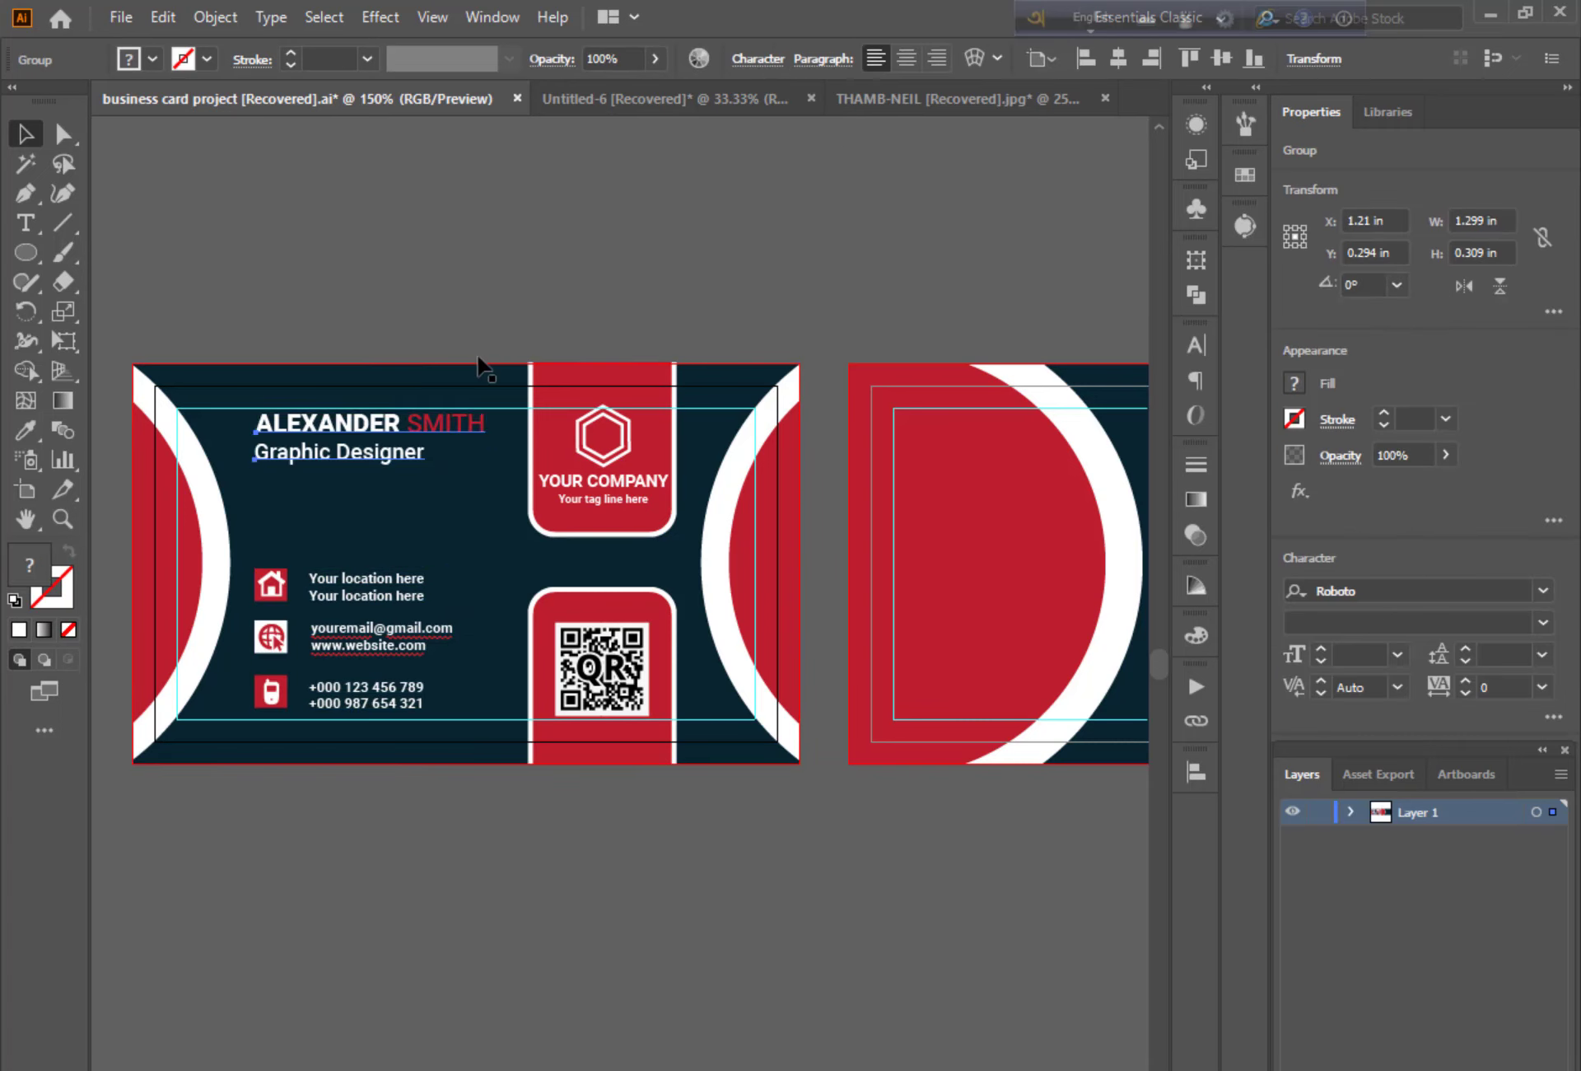
{"action": "left_click", "coordinate": [524, 288]}
Paste the YOUR COMPANY logo onto the back card's red circle and centre it
{"action": "scroll", "coordinate": [607, 912], "scroll_direction": "up", "scroll_amount": 3}
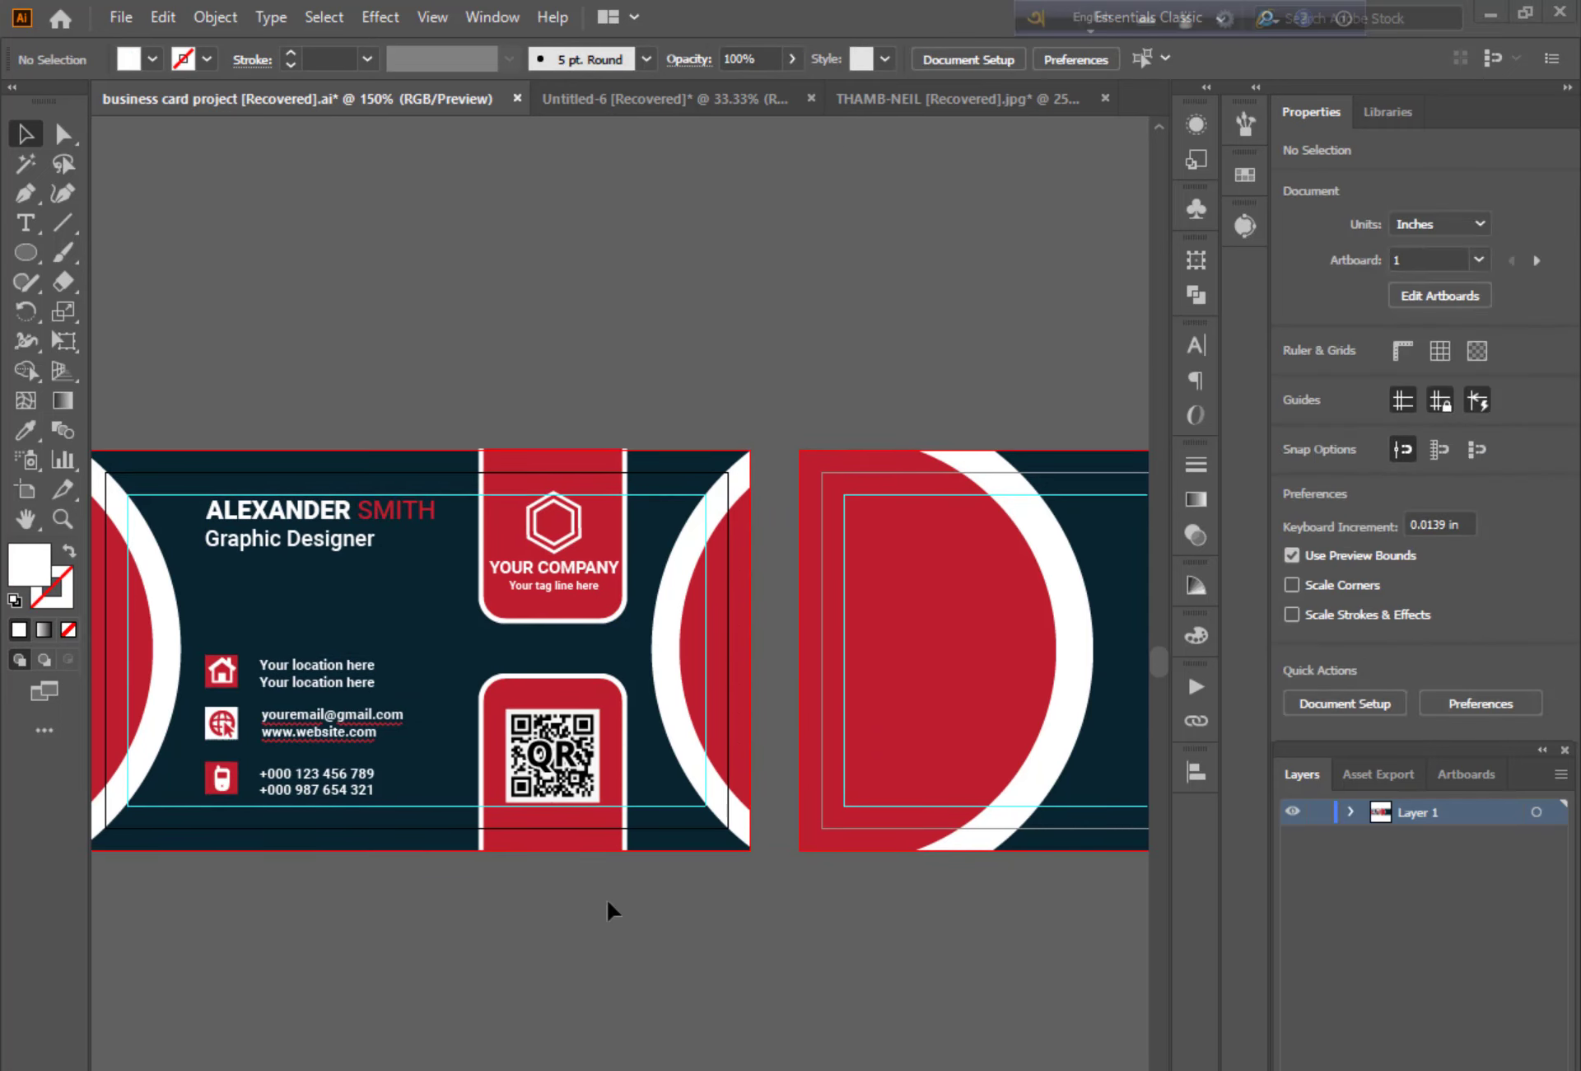
{"action": "scroll", "coordinate": [614, 910], "scroll_direction": "up", "scroll_amount": 2}
{"action": "scroll", "coordinate": [748, 779], "scroll_direction": "down", "scroll_amount": 2}
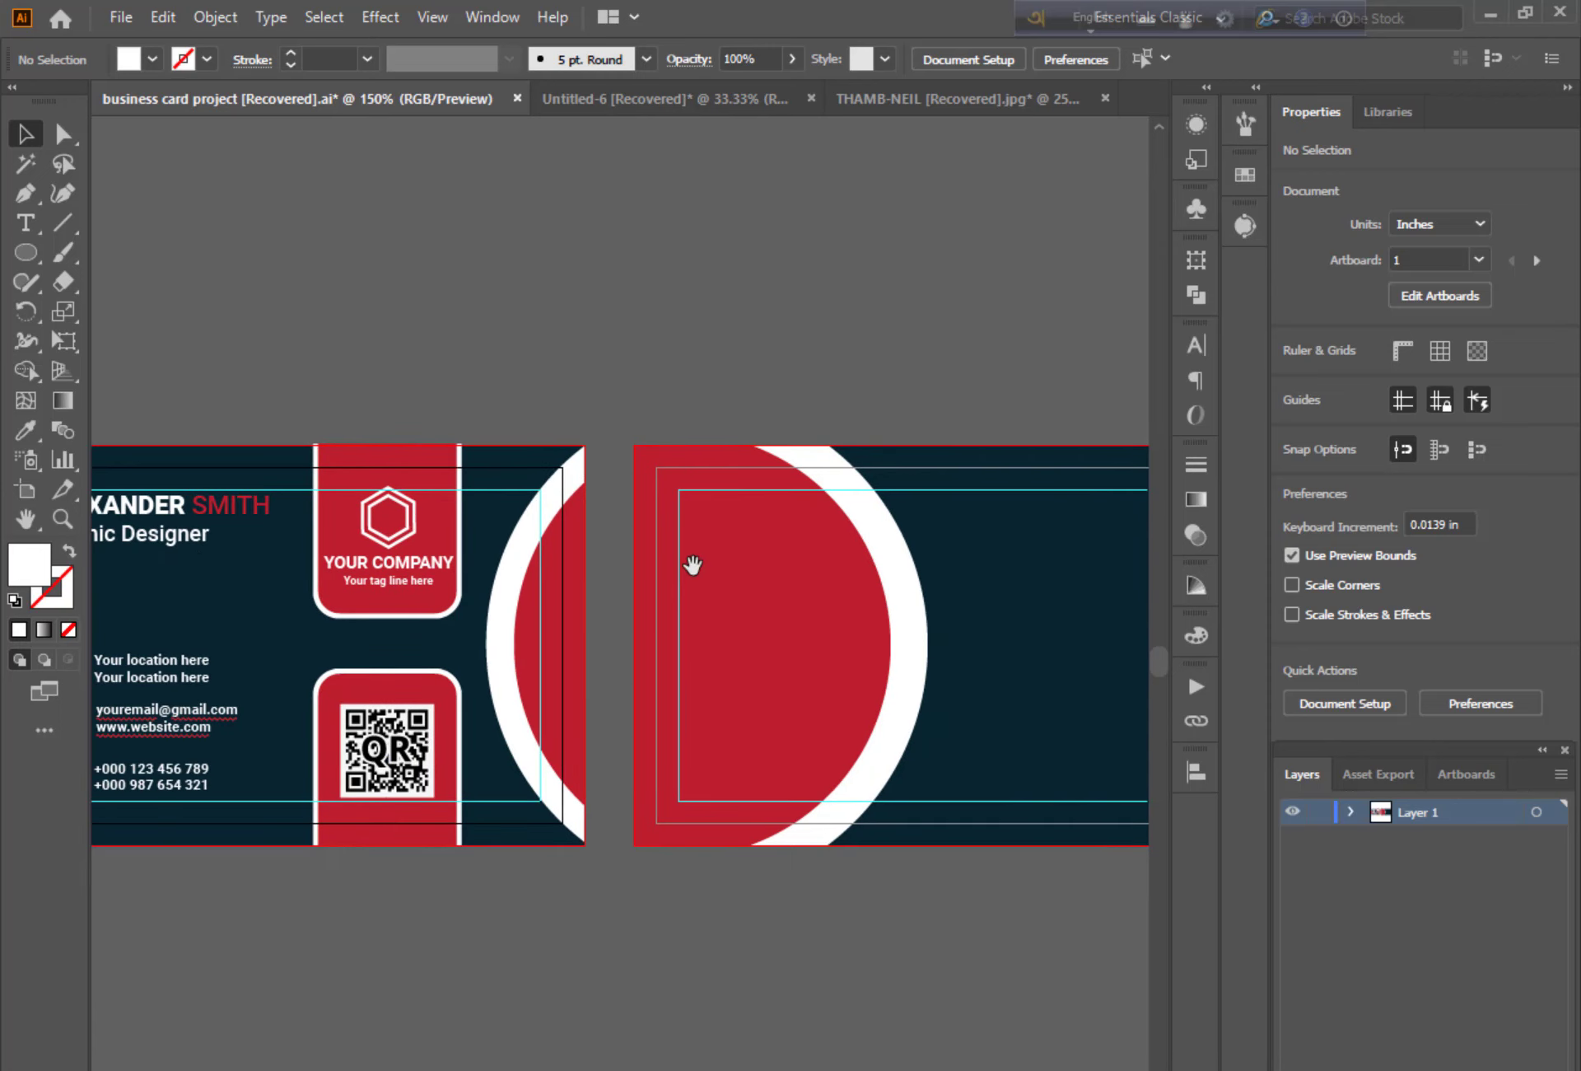
{"action": "key", "text": "ctrl+v"}
{"action": "left_click_drag", "start_coordinate": [765, 649], "coordinate": [773, 654]}
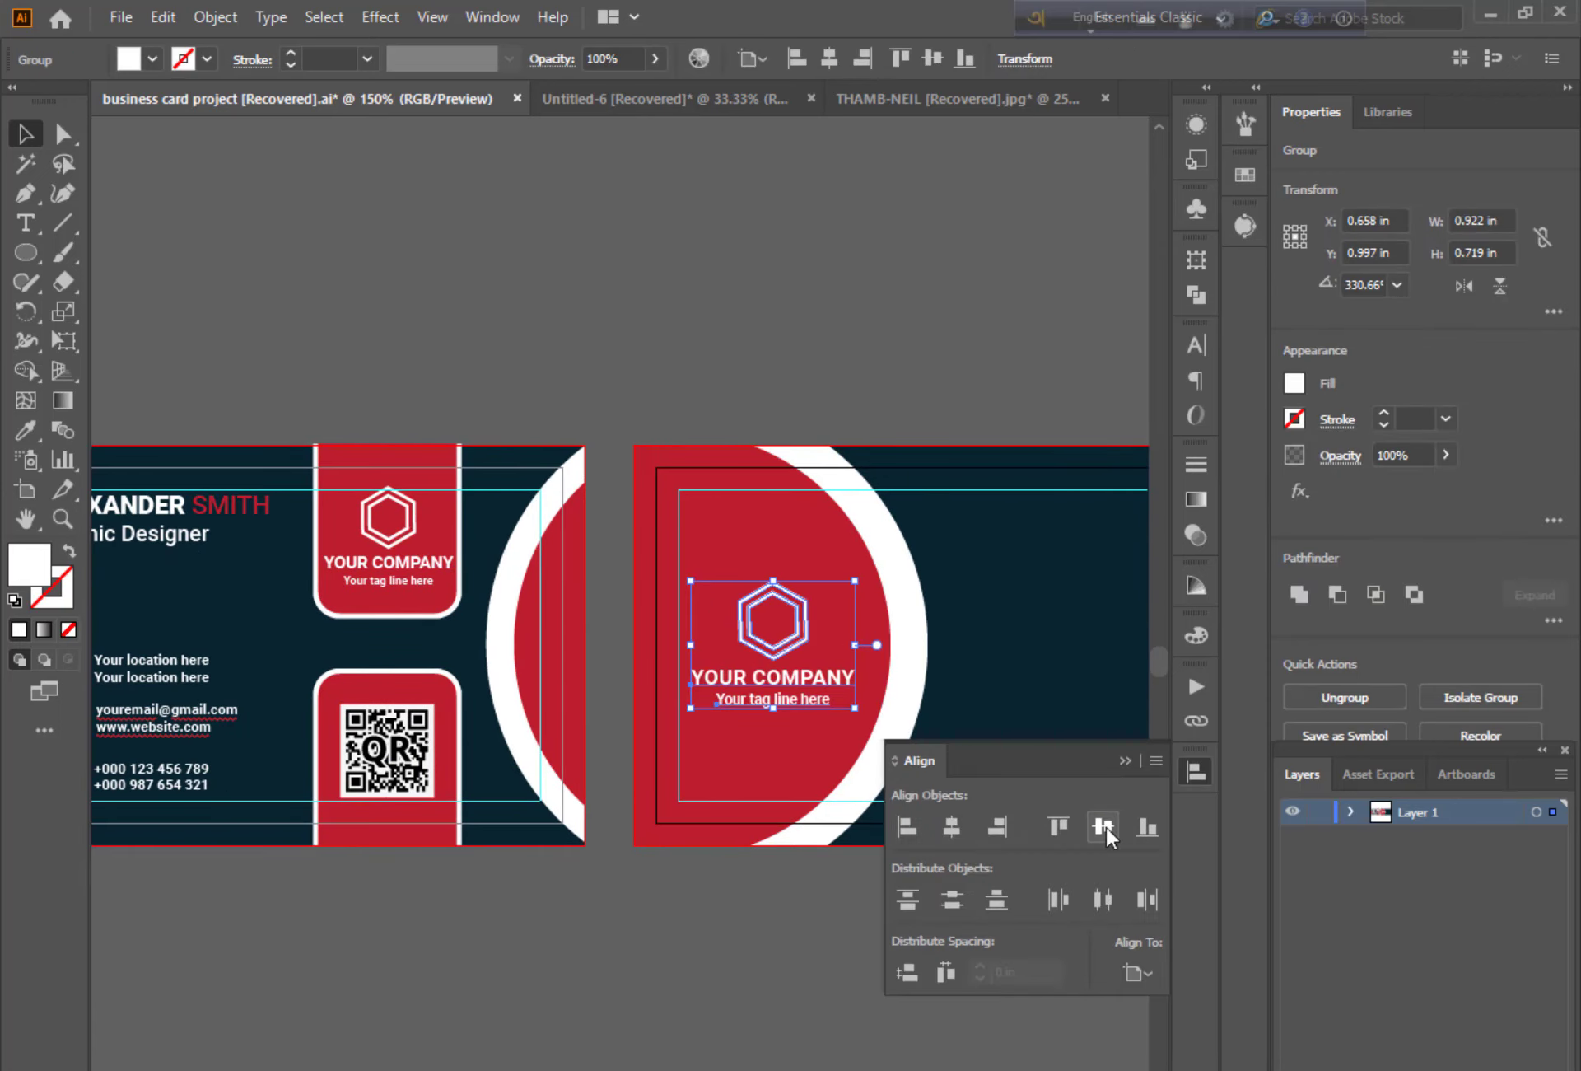
{"action": "left_click", "coordinate": [991, 739]}
Paste the name and title beside the circle on the back card
{"action": "key", "text": "ctrl+v"}
{"action": "left_click_drag", "start_coordinate": [990, 739], "coordinate": [692, 799]}
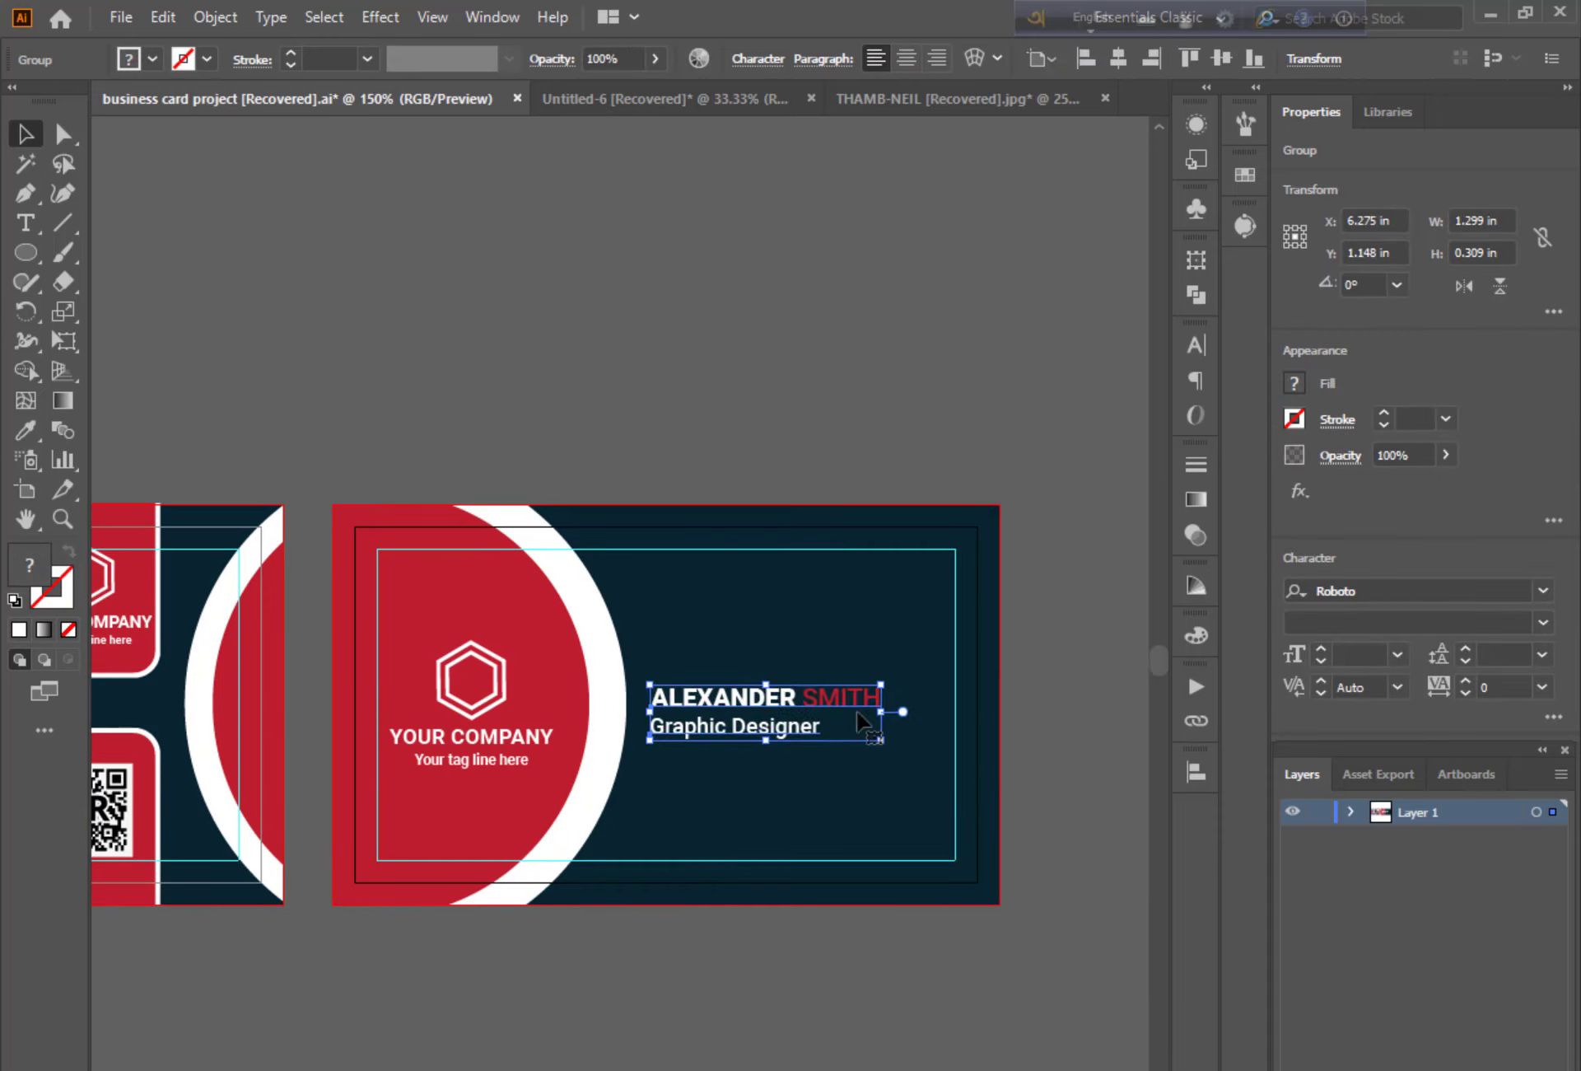
{"action": "left_click", "coordinate": [791, 940]}
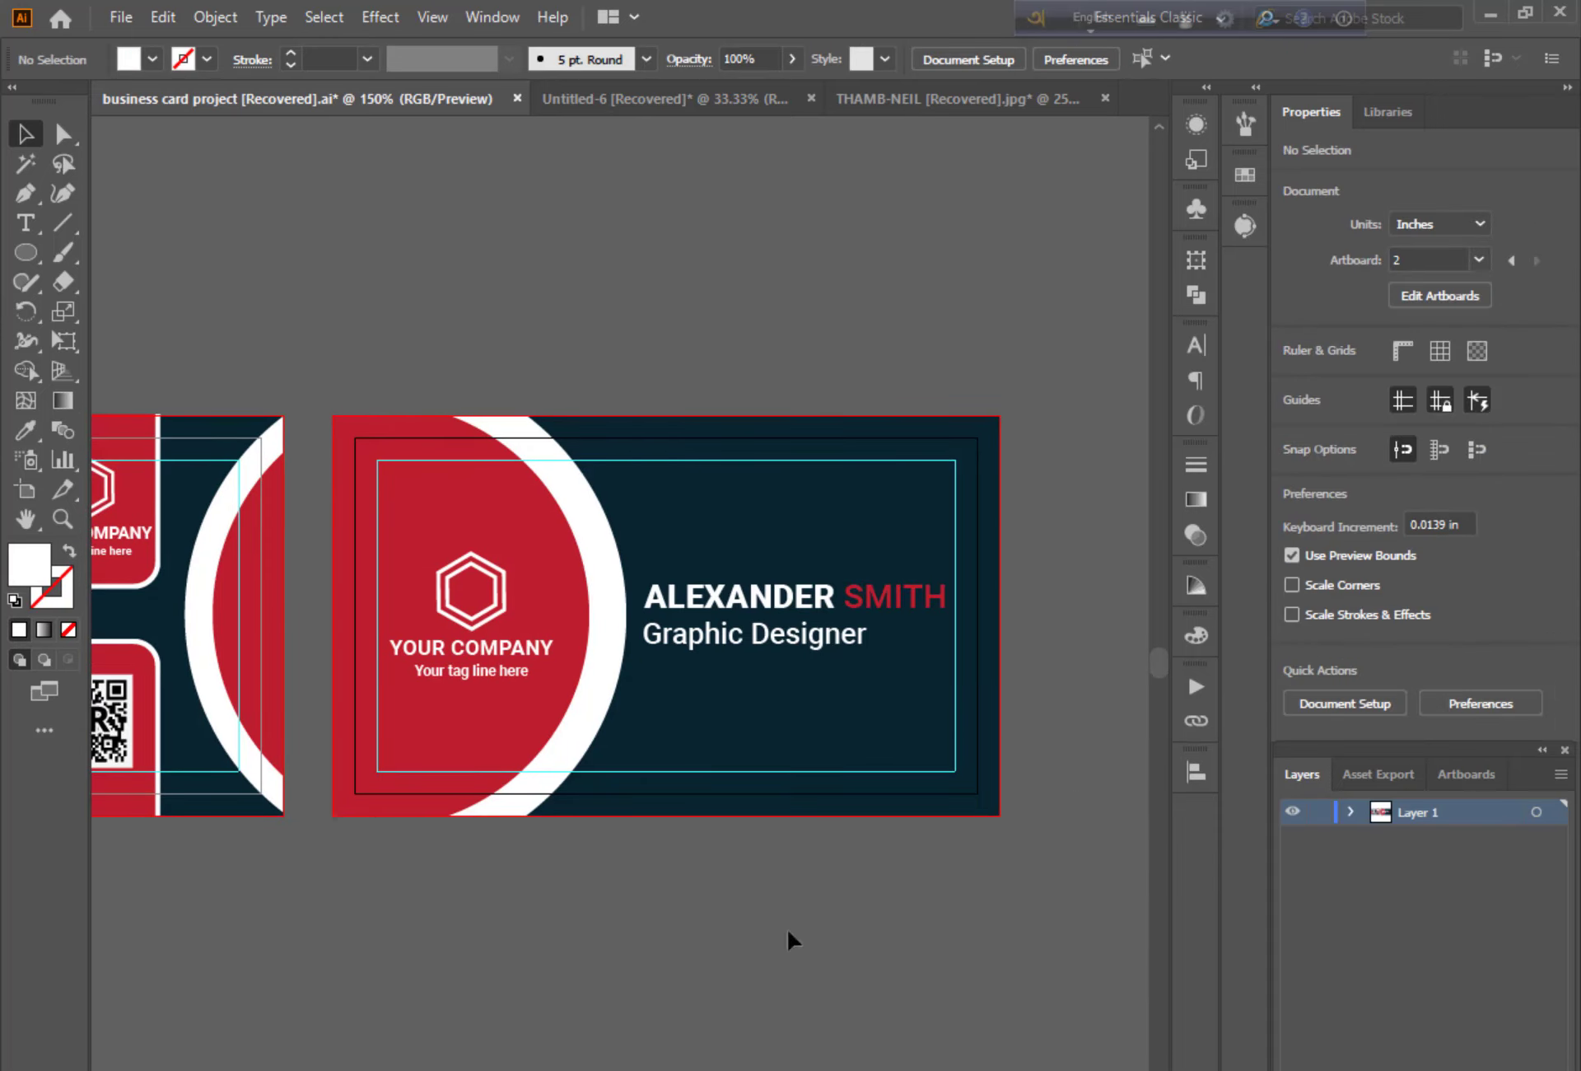
{"action": "key", "text": "ctrl+minus"}
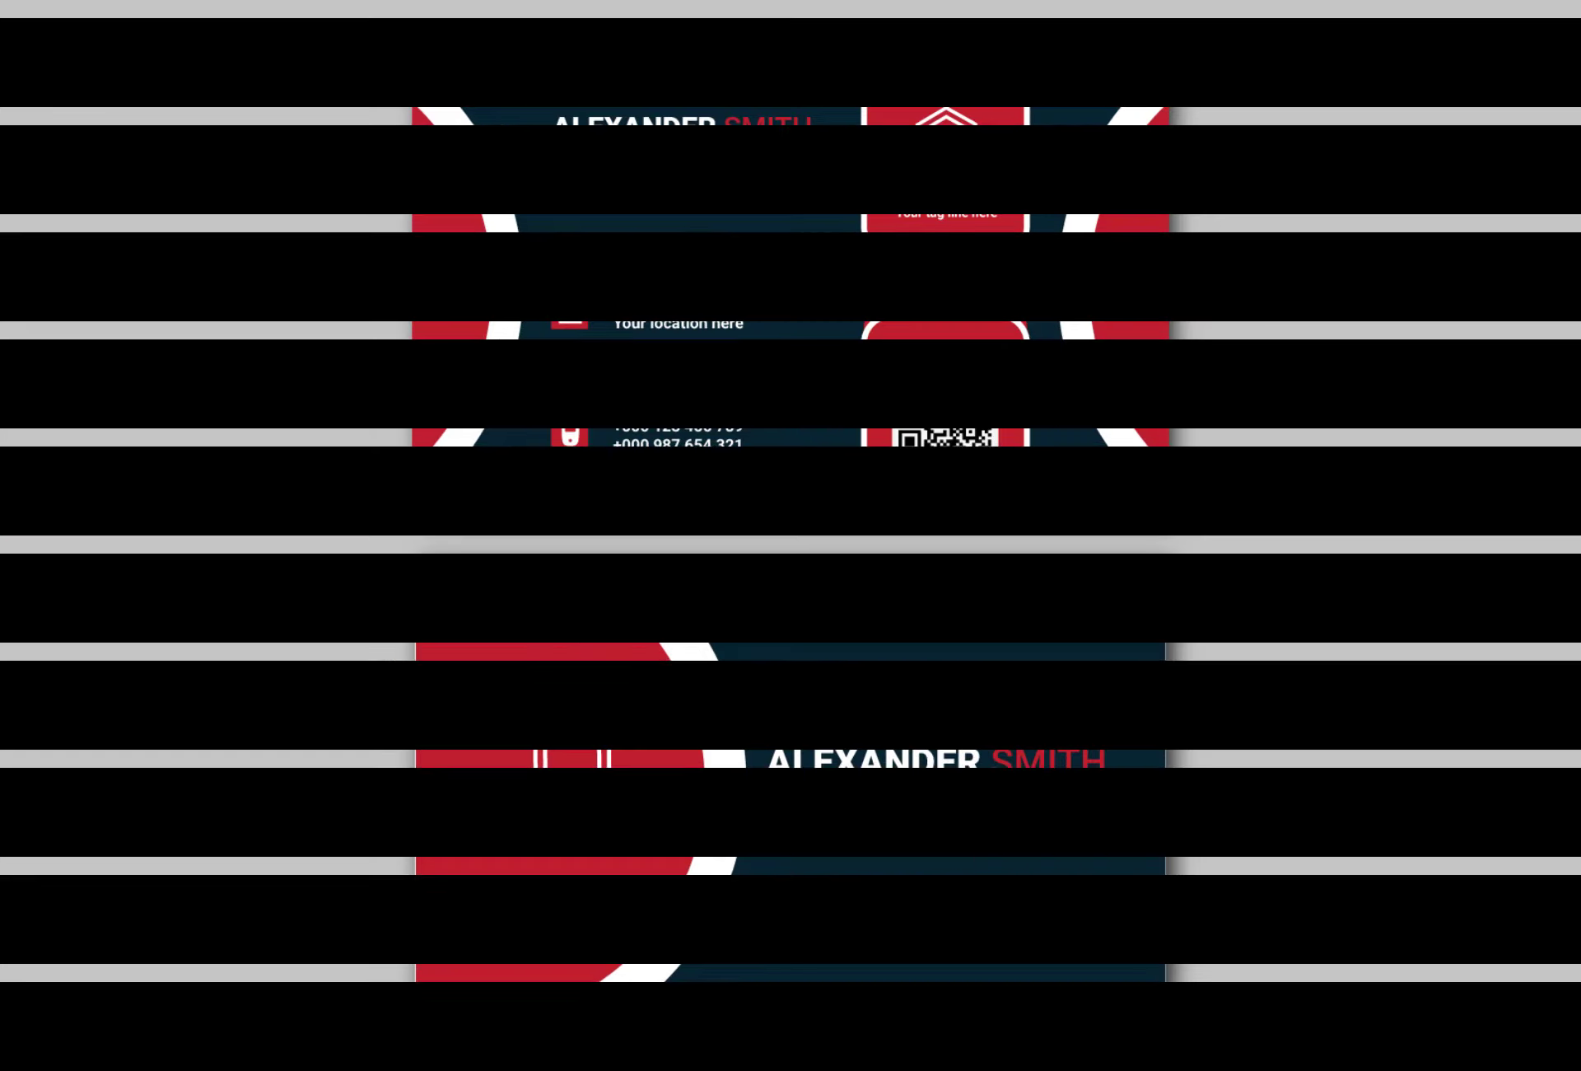